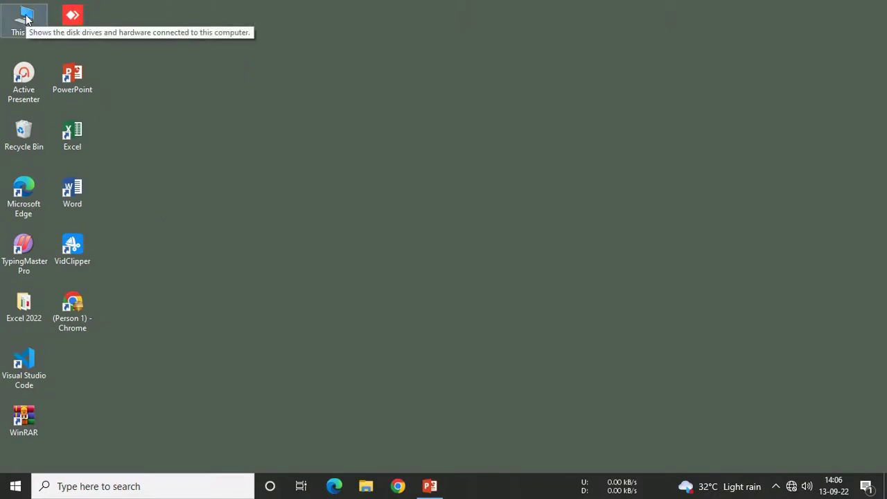
Launch Excel from its desktop shortcut to reach the Custom Format workbook.
left_click(68, 133)
double_click(69, 134)
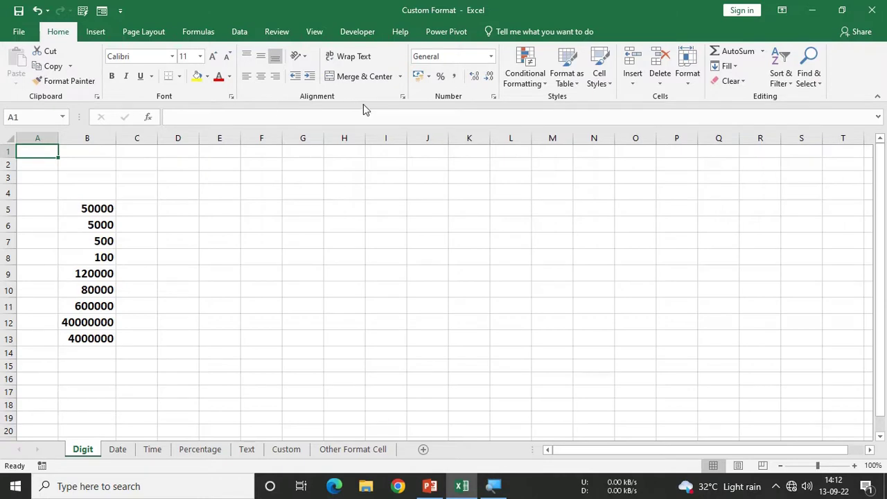
left_click(402, 97)
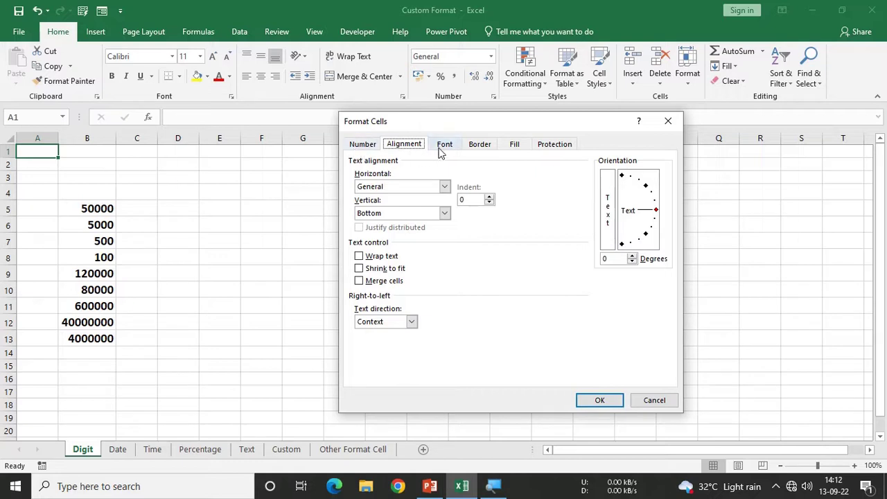
left_click(446, 145)
left_click(487, 145)
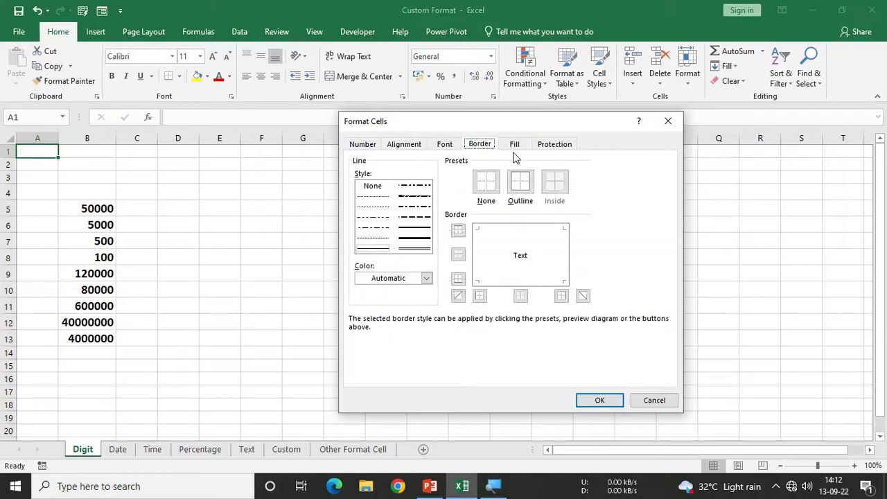
left_click(514, 147)
left_click(372, 144)
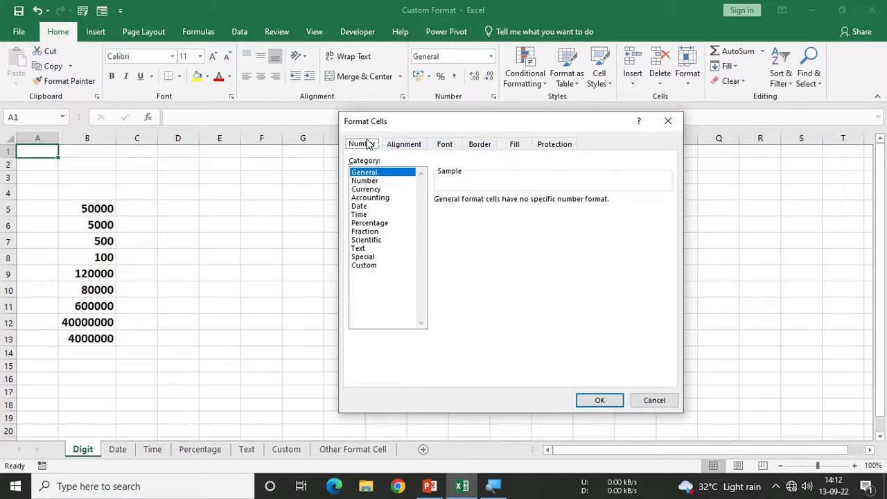
left_click(655, 400)
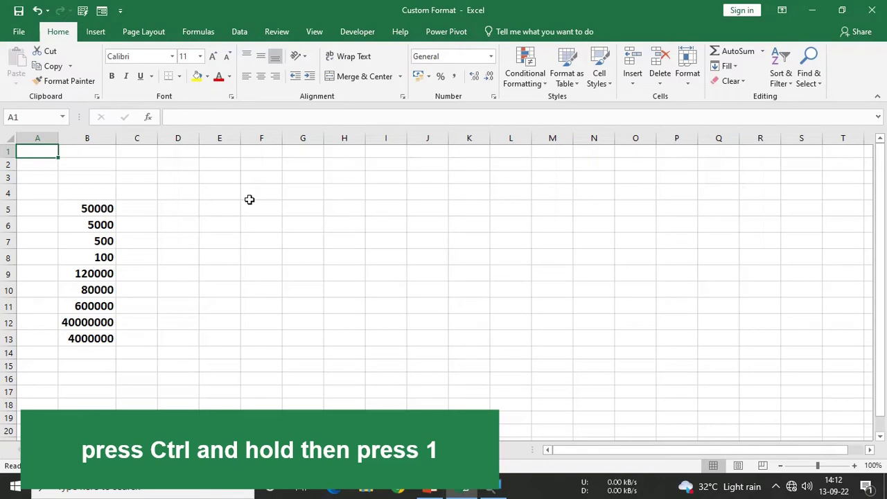
key("ctrl+1")
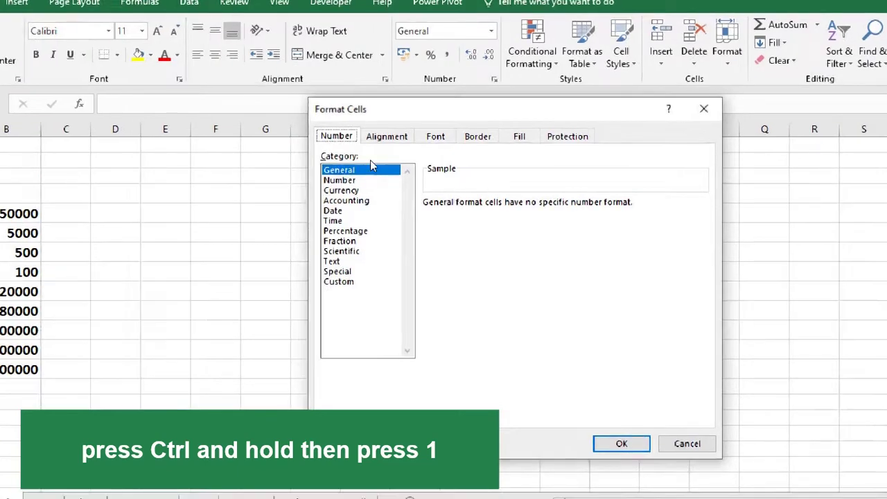
left_click(400, 139)
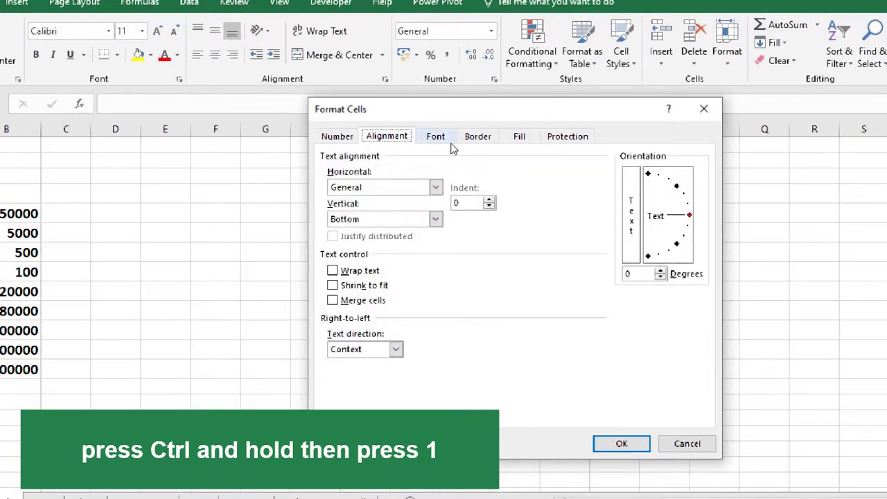
left_click(353, 142)
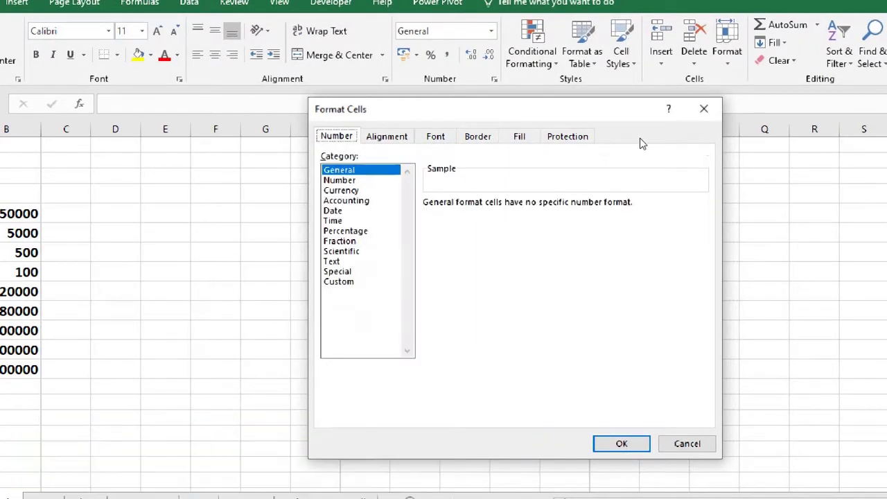
left_click(671, 121)
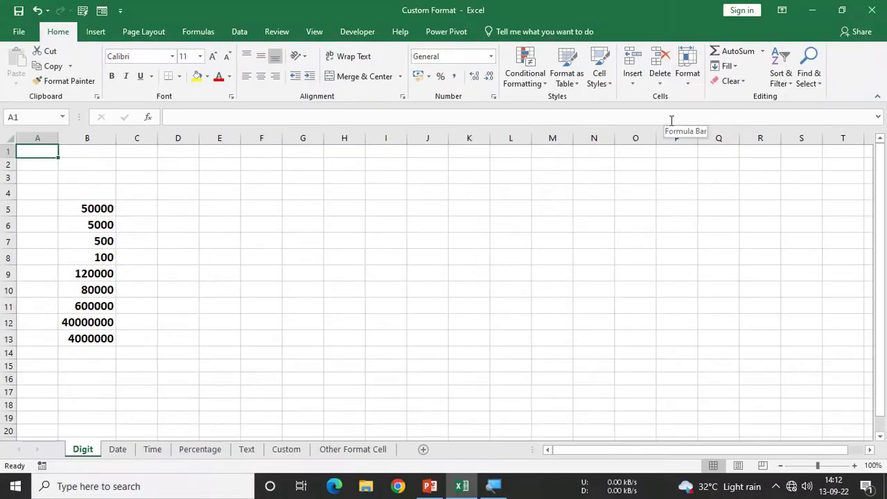
Give column B the Number format with 3 decimal places in Format Cells.
left_click(88, 138)
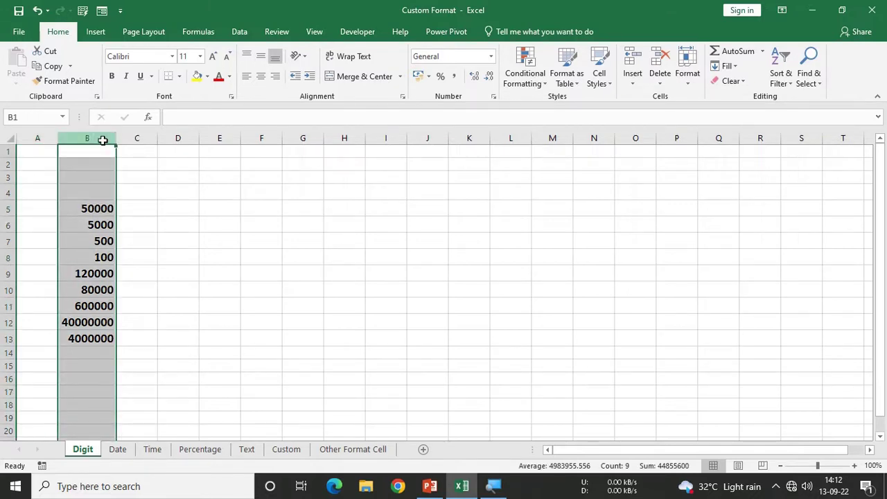
key("ctrl+1")
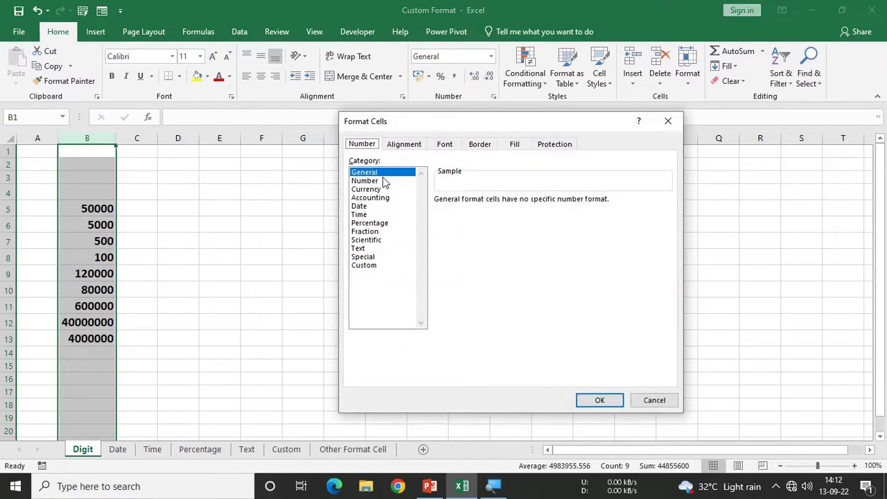
key("Tab")
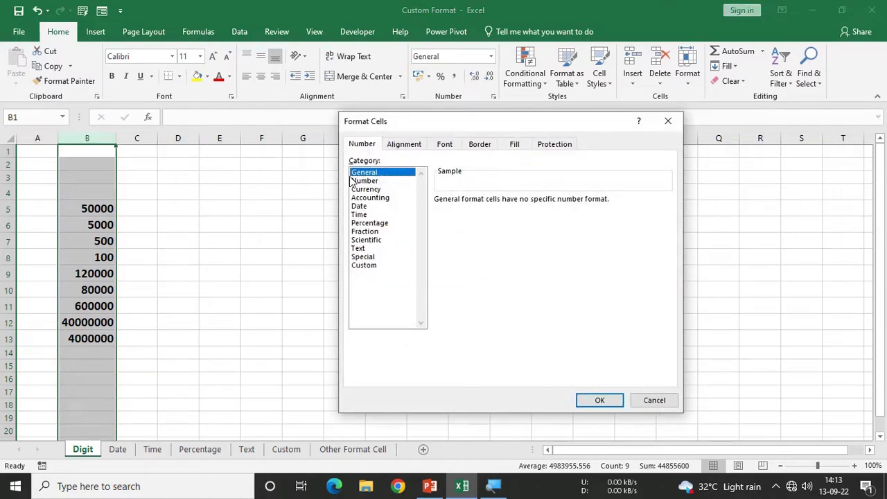
left_click(365, 181)
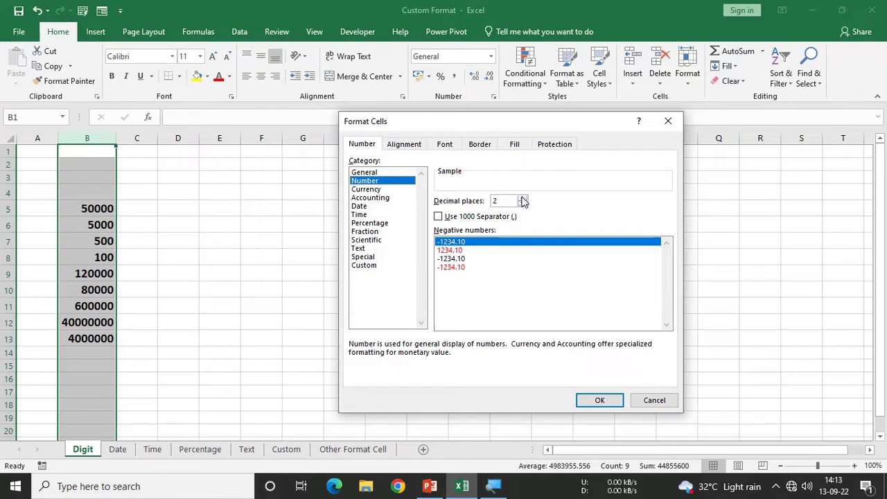
left_click(523, 199)
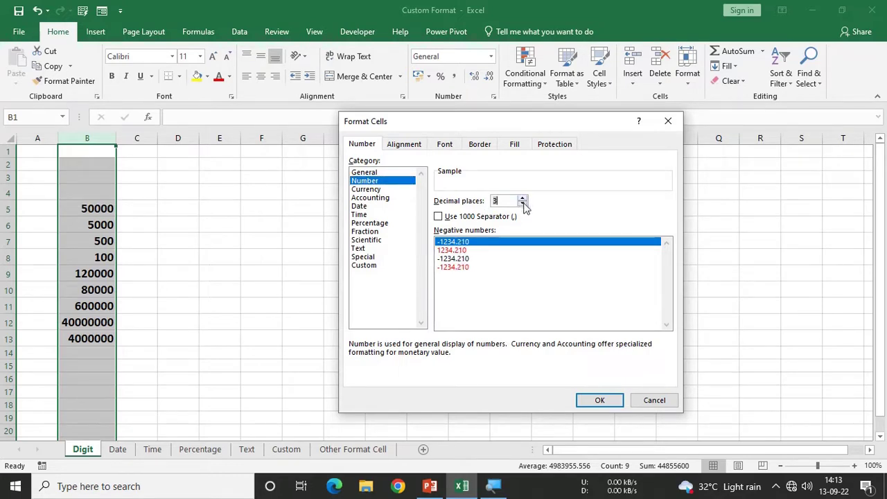
left_click(523, 198)
left_click(523, 199)
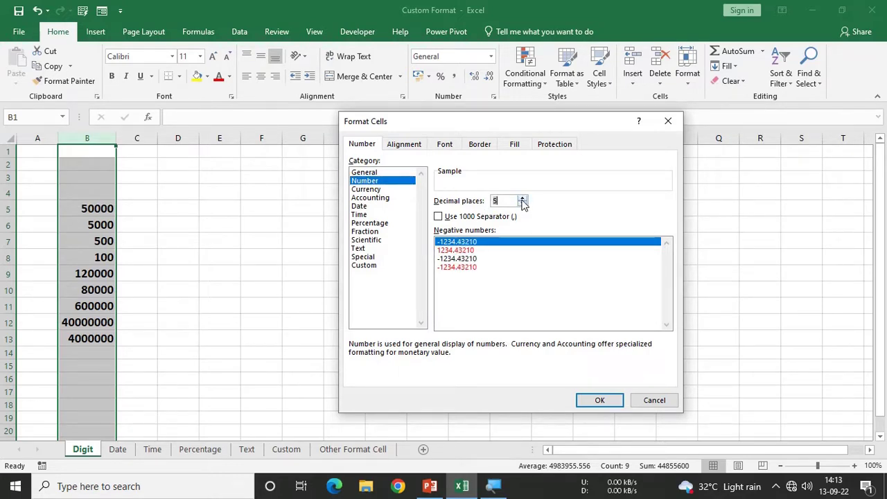
left_click(522, 203)
left_click(522, 203)
left_click(523, 203)
left_click(523, 203)
left_click(522, 203)
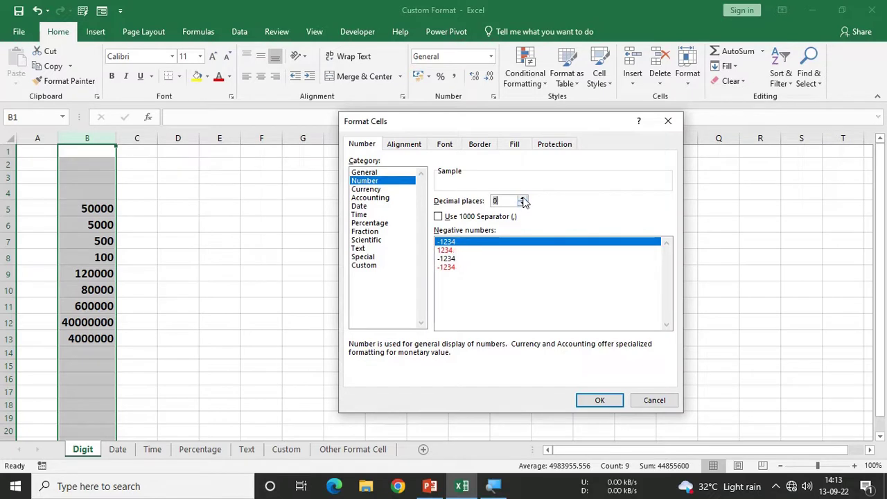
left_click(522, 198)
left_click(523, 198)
left_click(523, 199)
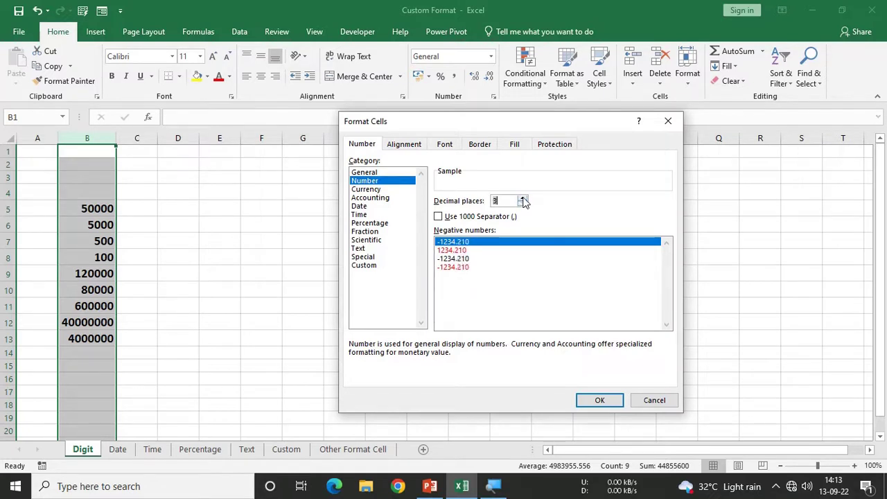
Turn on the 1000 separator and choose red negatives with a minus sign (-1,234.210).
left_click(438, 217)
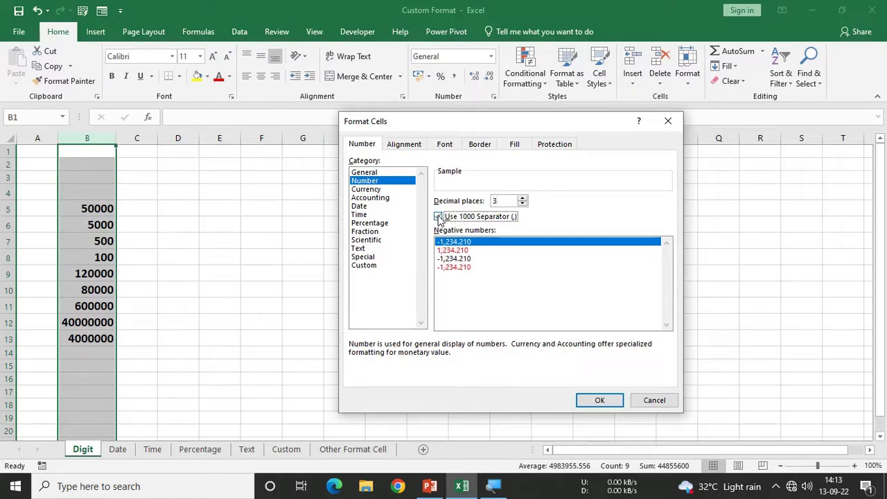
left_click(457, 250)
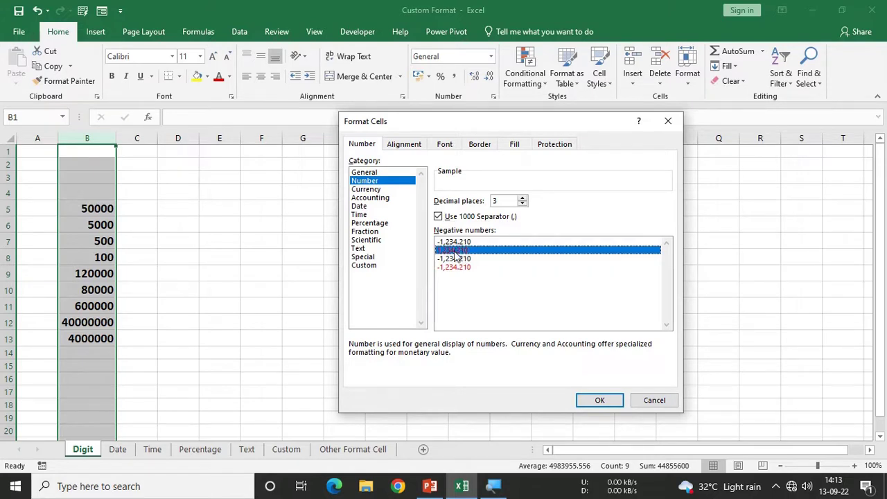
left_click(459, 258)
left_click(463, 268)
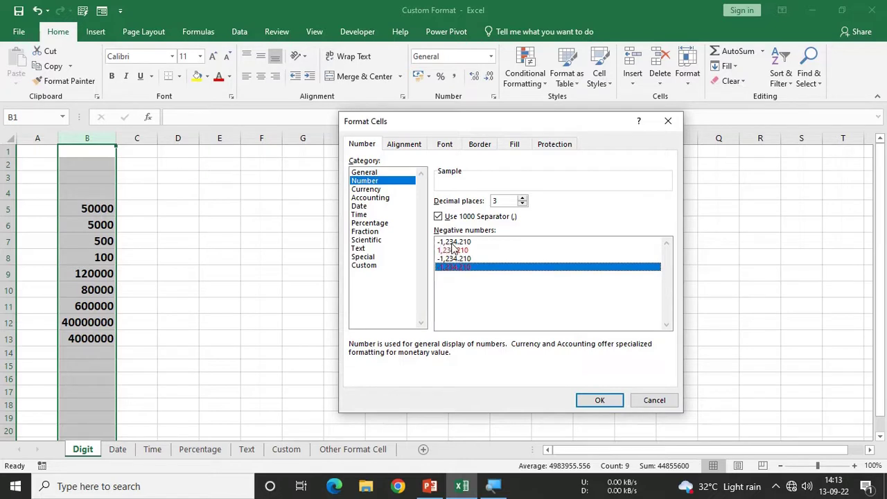
left_click(455, 251)
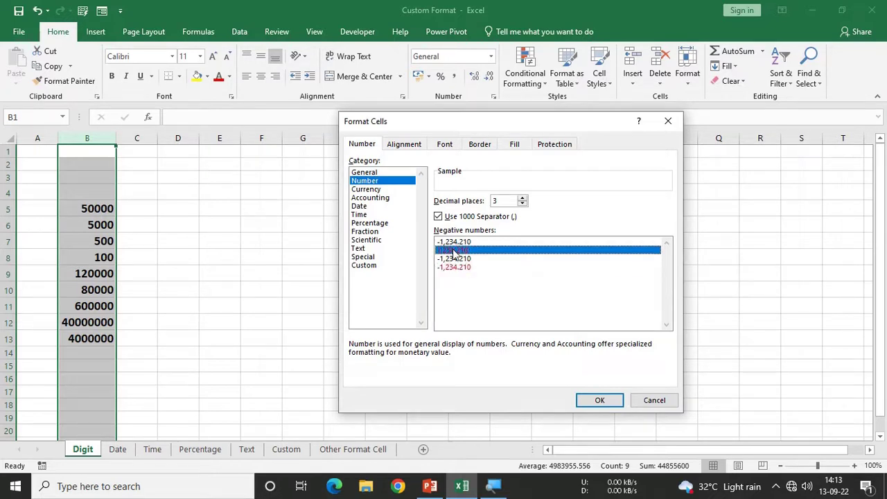
left_click(457, 268)
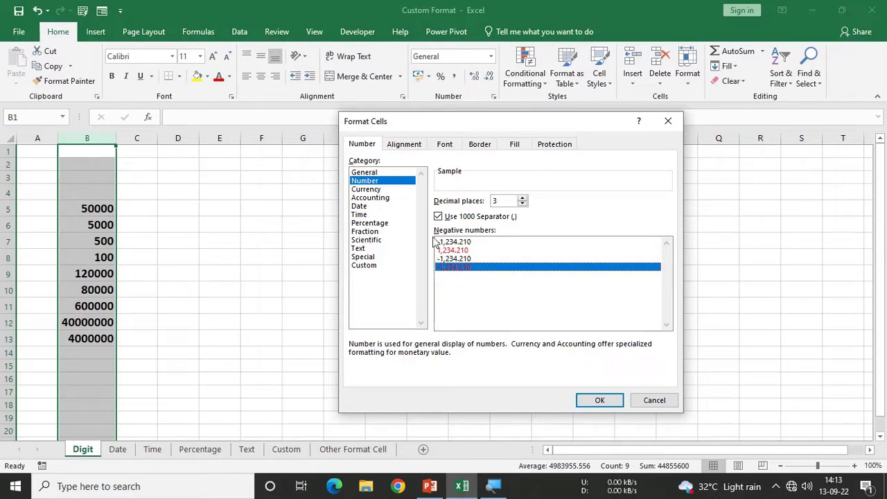
Apply the 3-decimal Number format to column B and zoom the sheet to 110%.
left_click(592, 400)
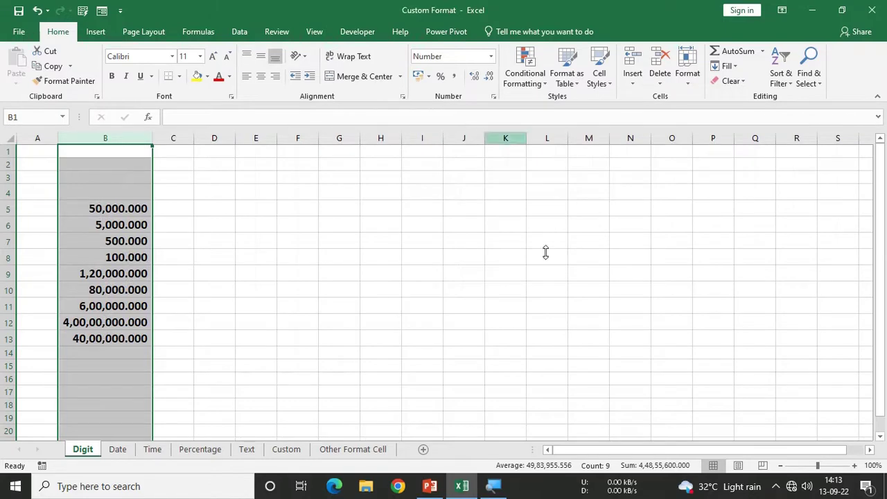
left_click(101, 289)
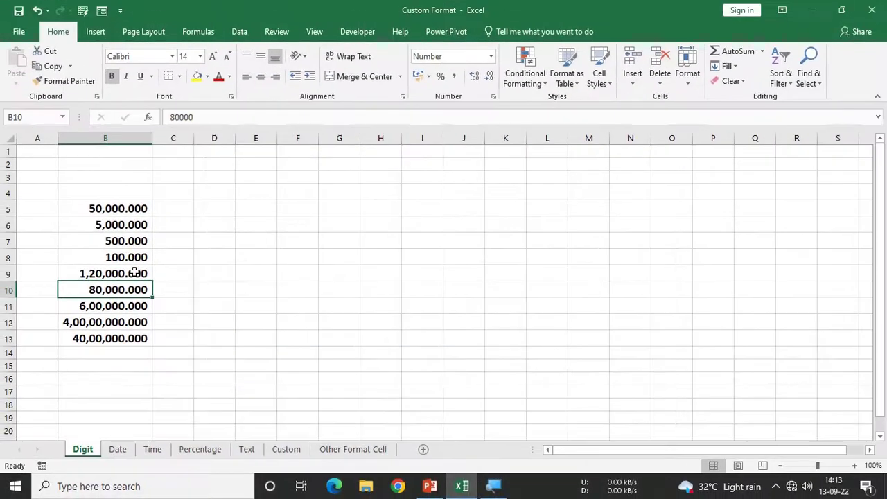
left_click(854, 465)
left_click(108, 234)
Enter -200 in B4 and compare its raw value with B10.
left_click(106, 199)
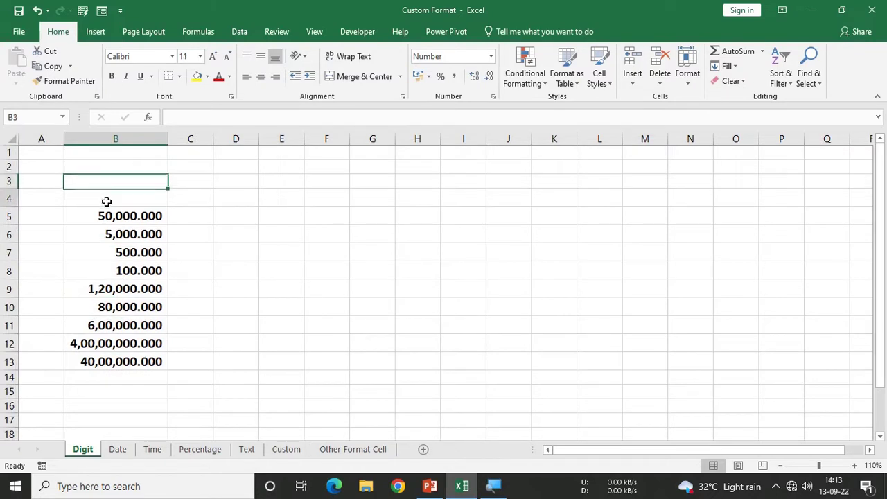
type("-")
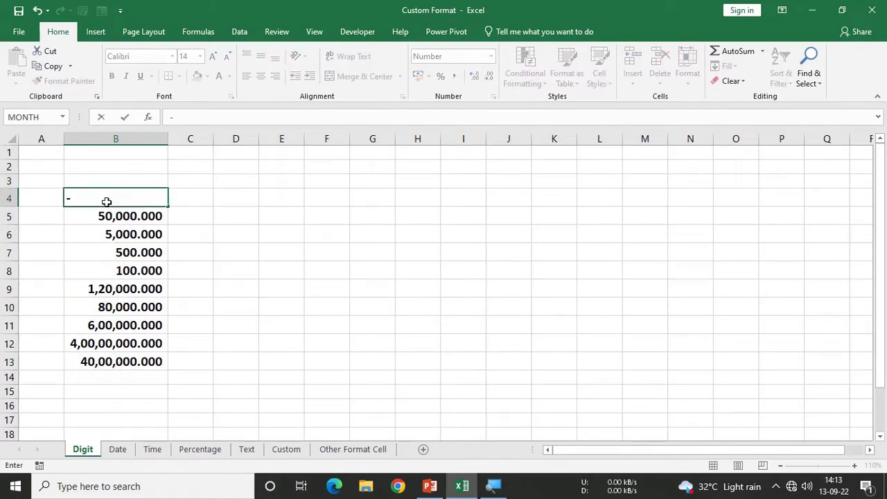
type("200")
key("Return")
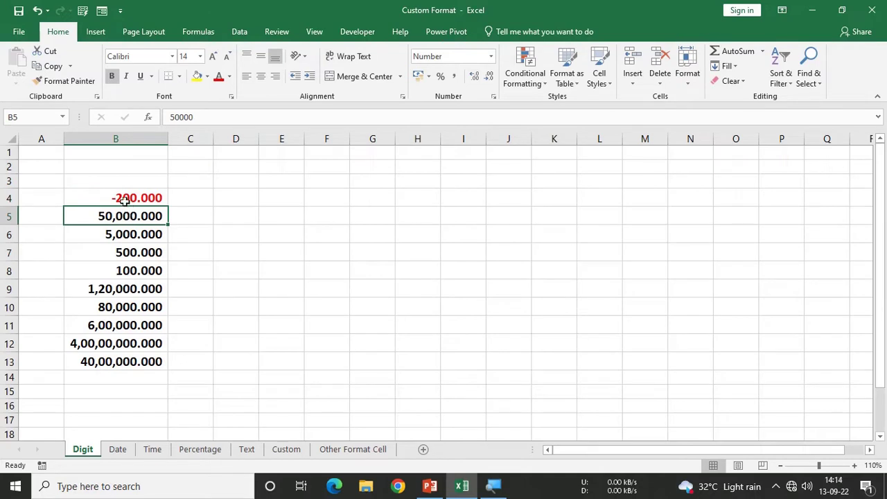
left_click(124, 200)
left_click(134, 221)
left_click(141, 198)
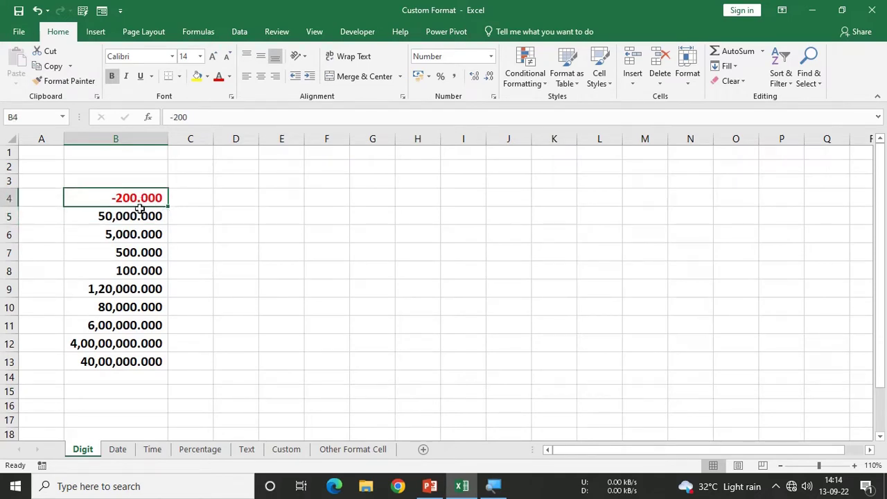
left_click(132, 306)
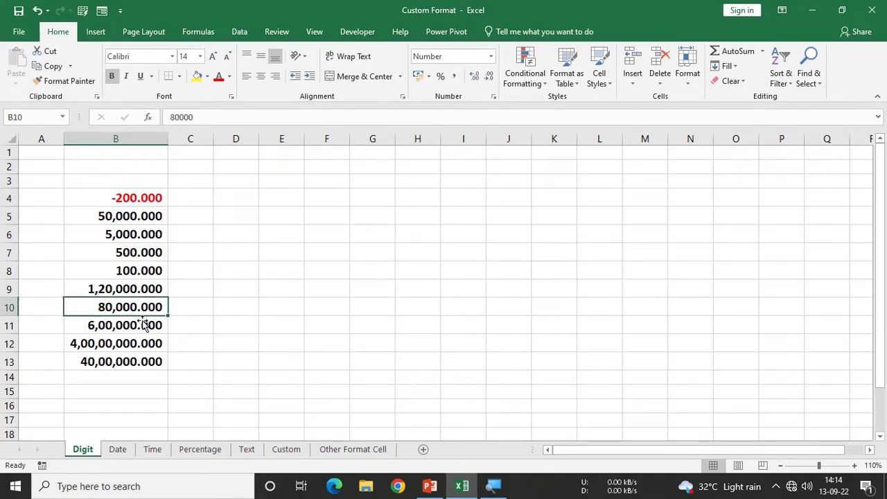
Enter -200000 in B3, then remove the minus sign so it reads 2,00,000.000.
left_click(132, 185)
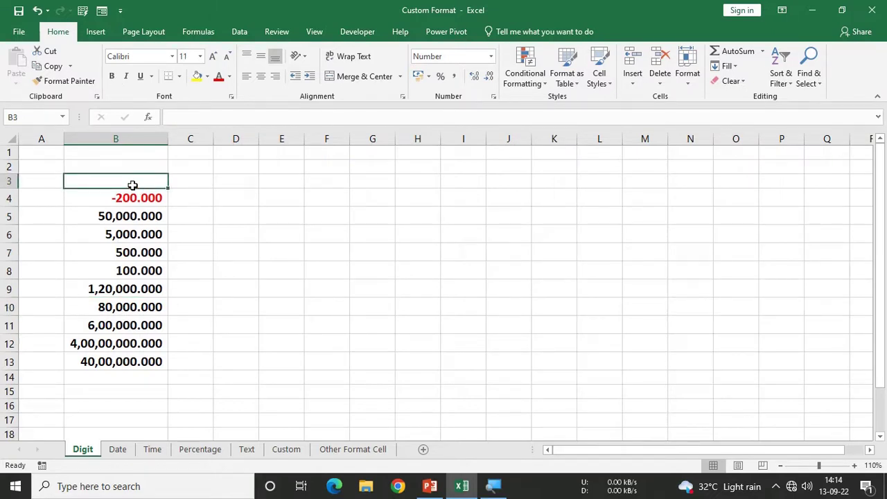
type("-200000")
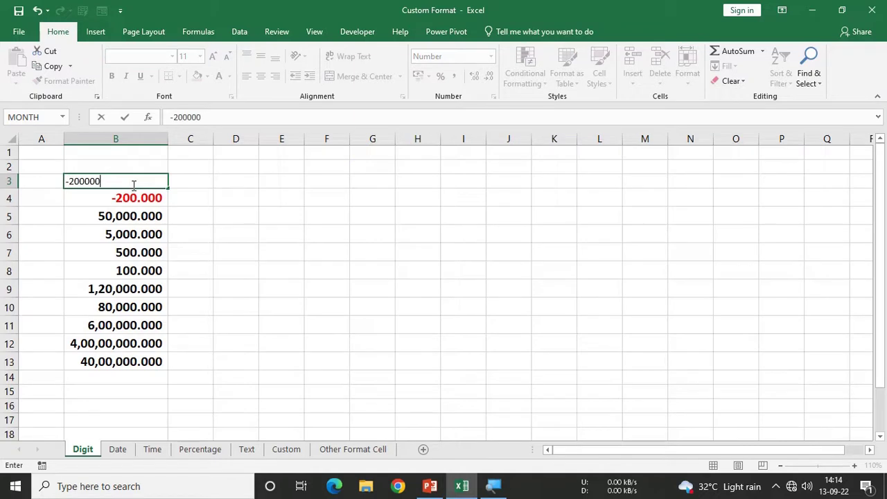
key("Return")
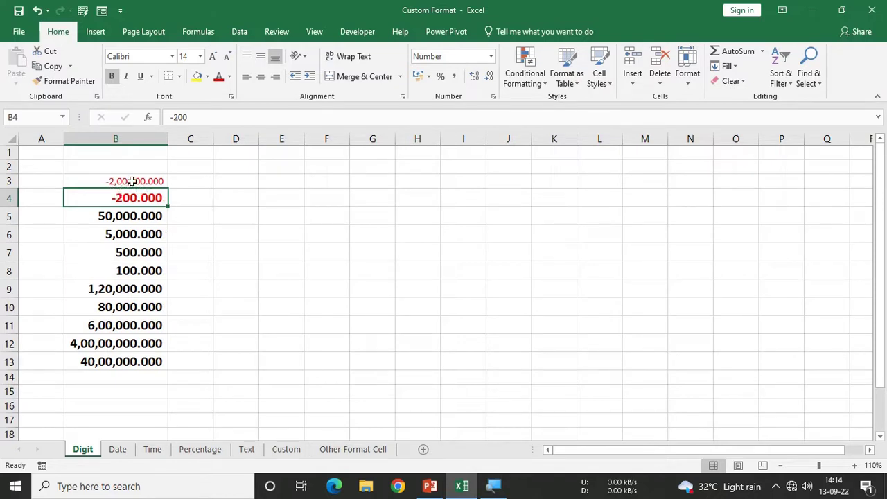
left_click(137, 180)
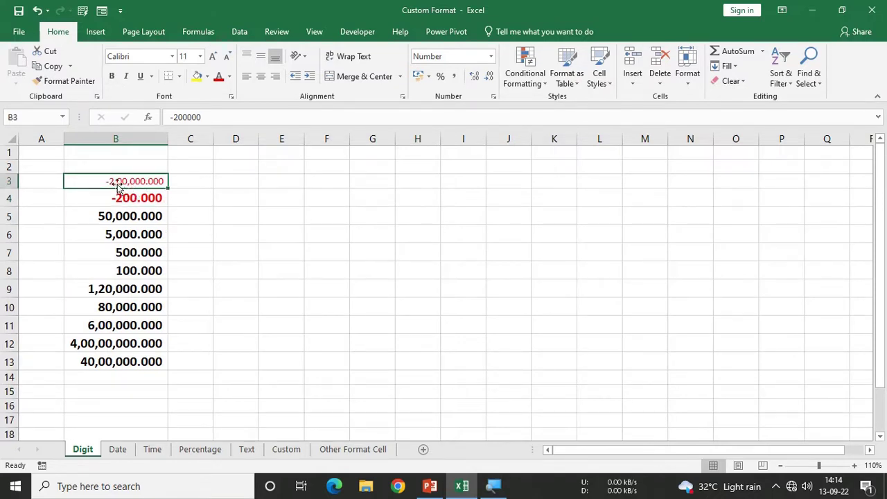
left_click(178, 116)
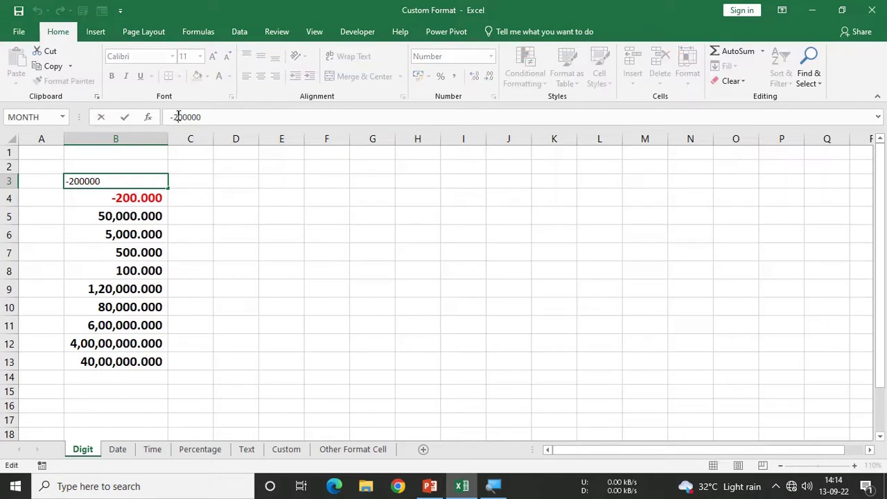
key("Return")
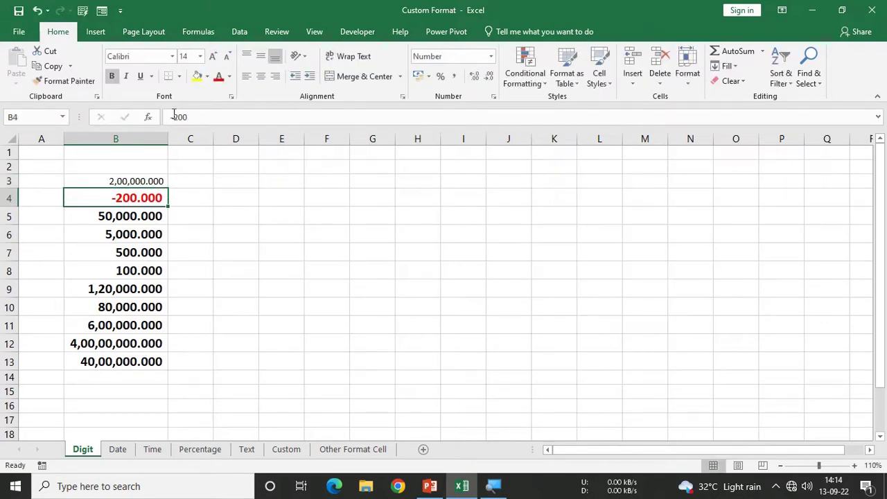
left_click(119, 252)
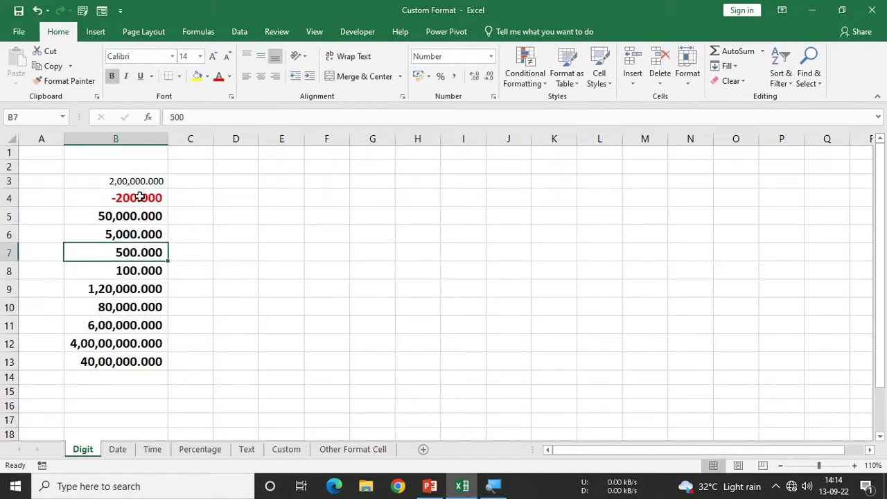
left_click(139, 197)
Format B5:B13 as Number with 1 decimal, 1000 separator and red negatives without minus sign.
left_click(132, 138)
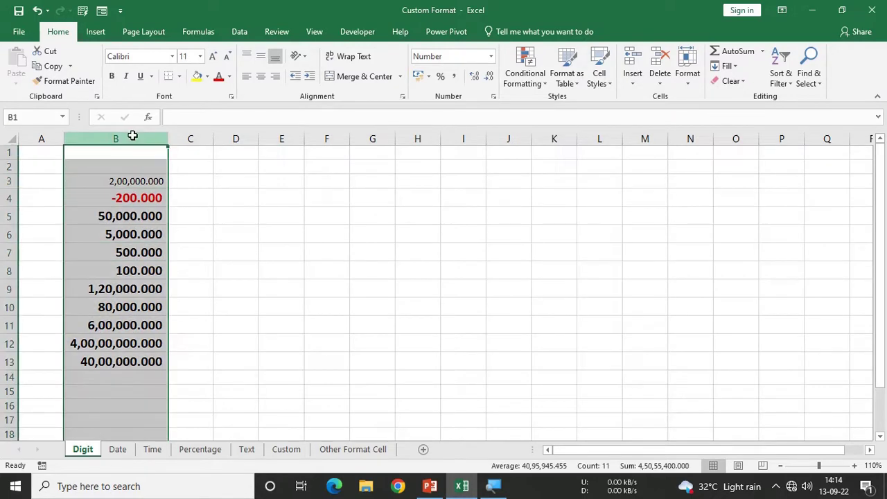
left_click(148, 236)
left_click_drag(135, 217, 141, 288)
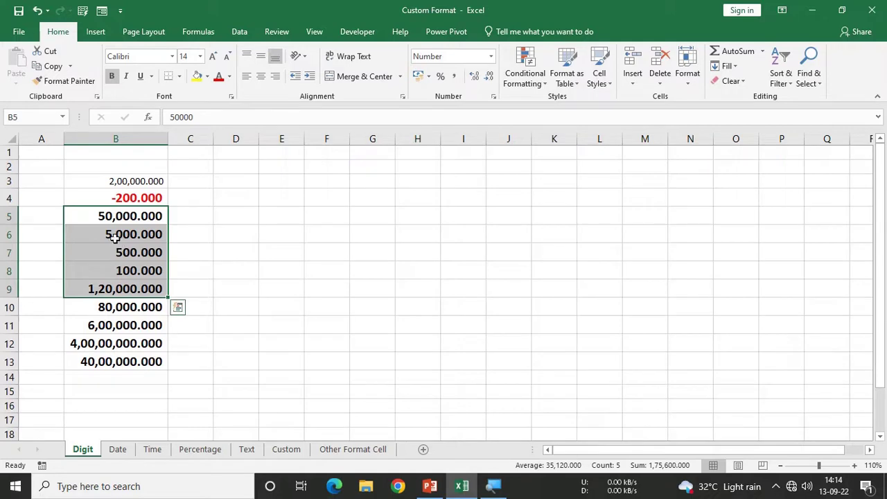
left_click_drag(112, 220, 118, 364)
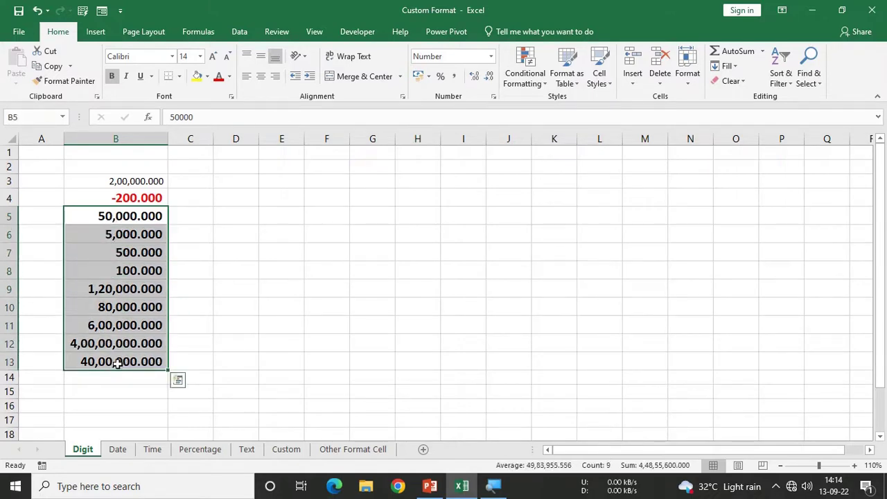
key("ctrl+1")
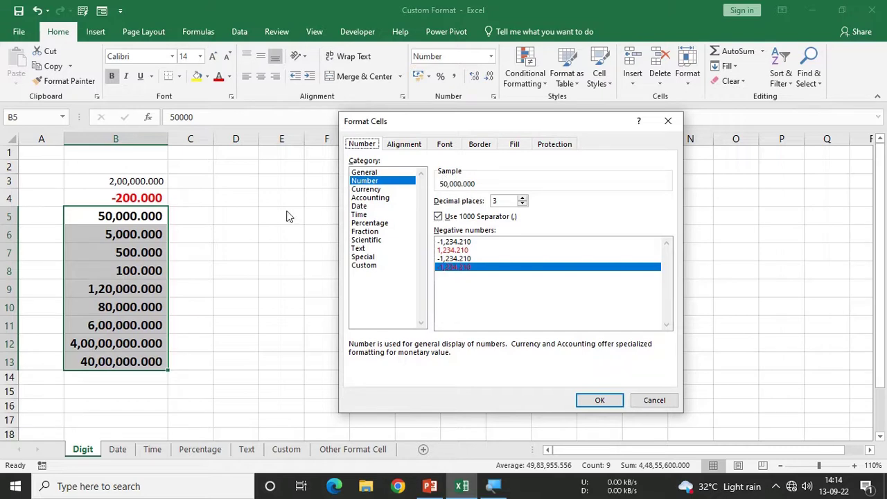
left_click(522, 204)
left_click(522, 205)
left_click(521, 205)
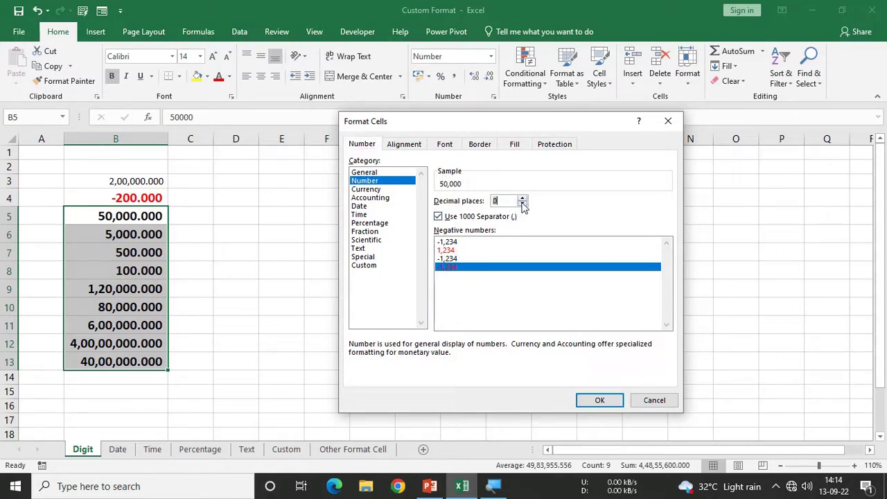
left_click(437, 217)
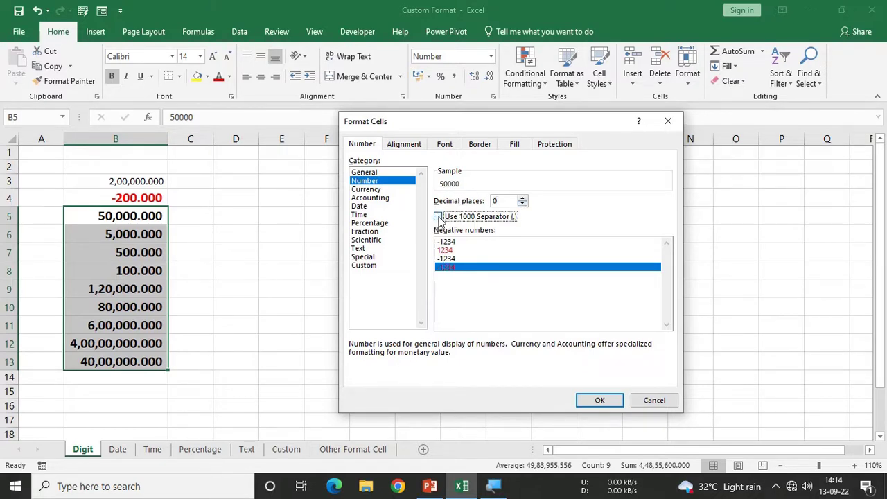
left_click(452, 251)
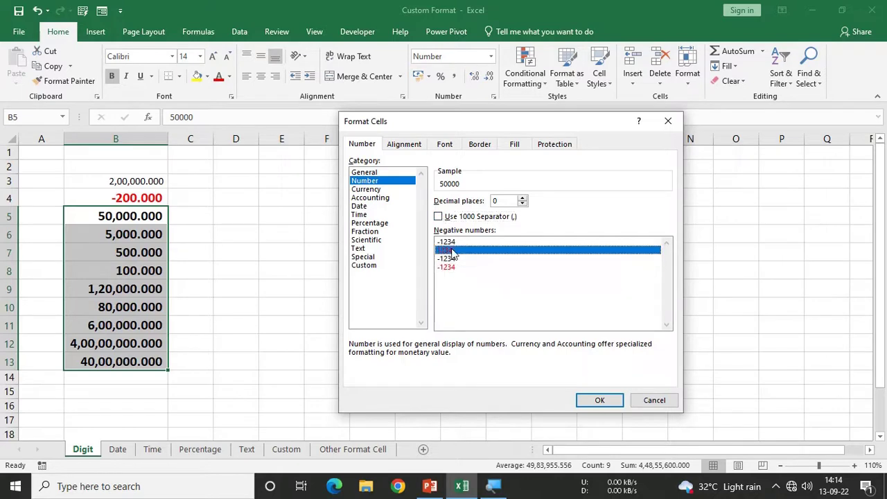
left_click(444, 217)
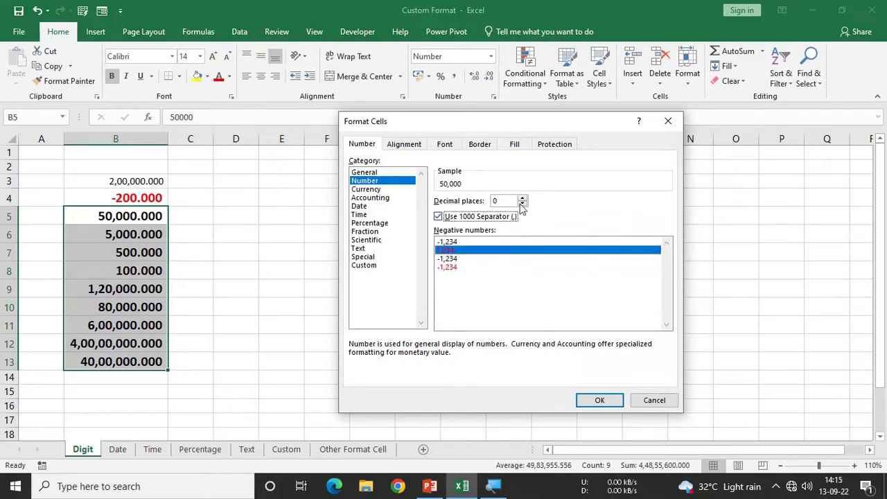
left_click(523, 198)
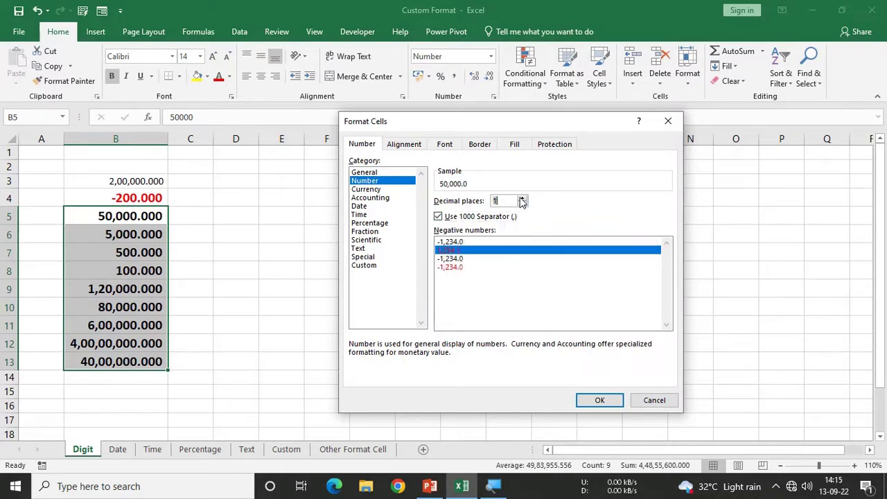
left_click(597, 402)
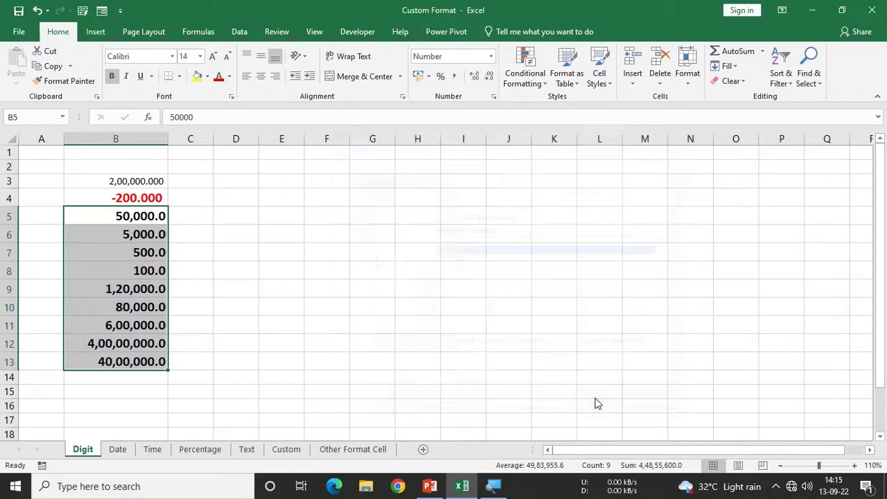
Enter -2000 in B8 so it shows red 2,000.0, then select column B.
left_click(140, 269)
type("-20")
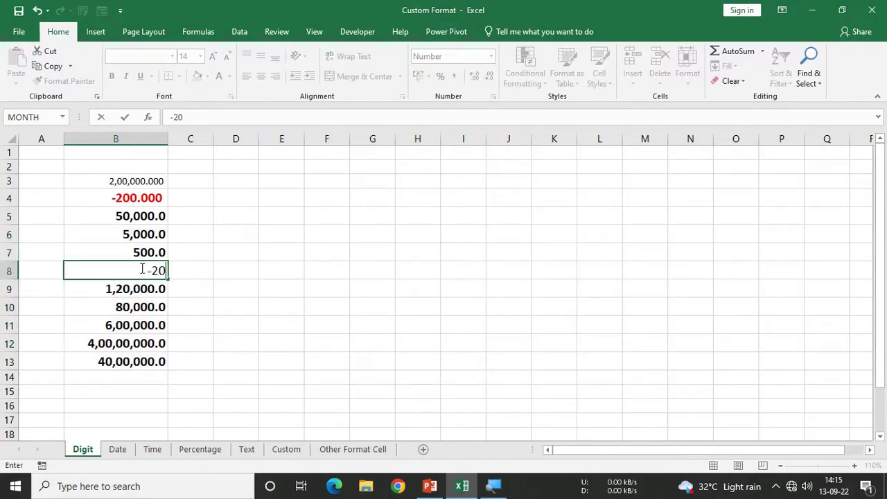
key("Return")
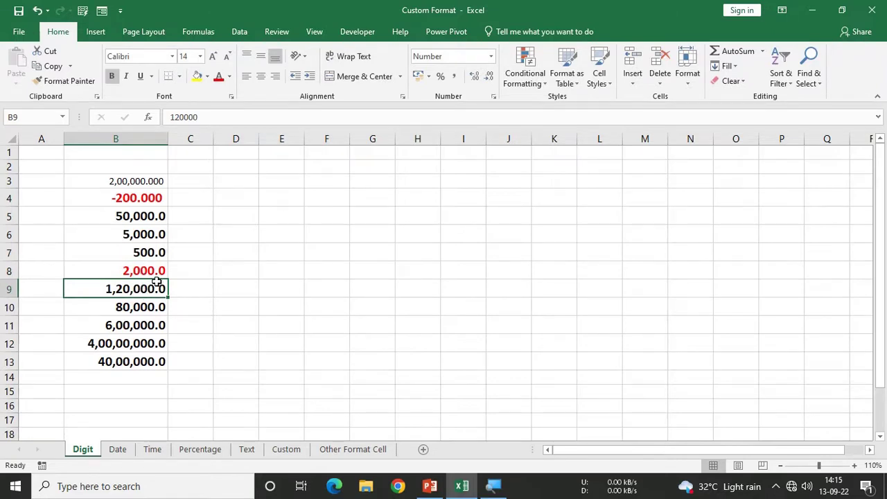
left_click(152, 272)
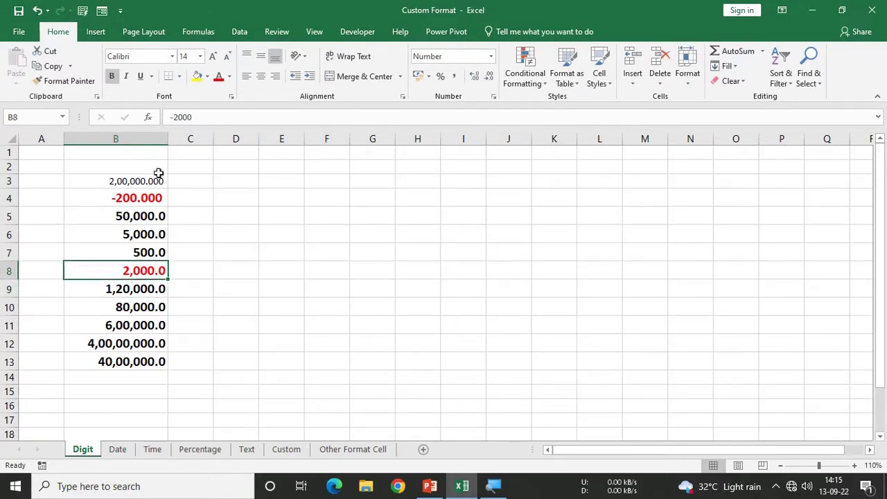
key("ctrl+1")
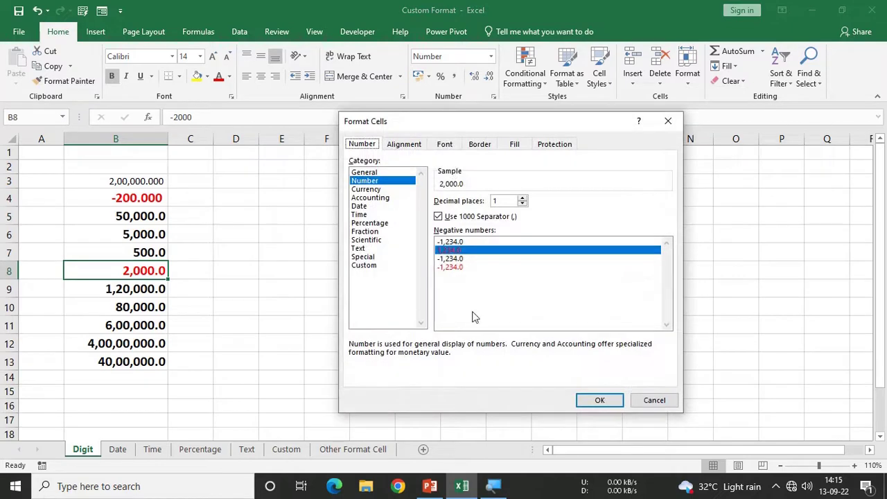
left_click(372, 190)
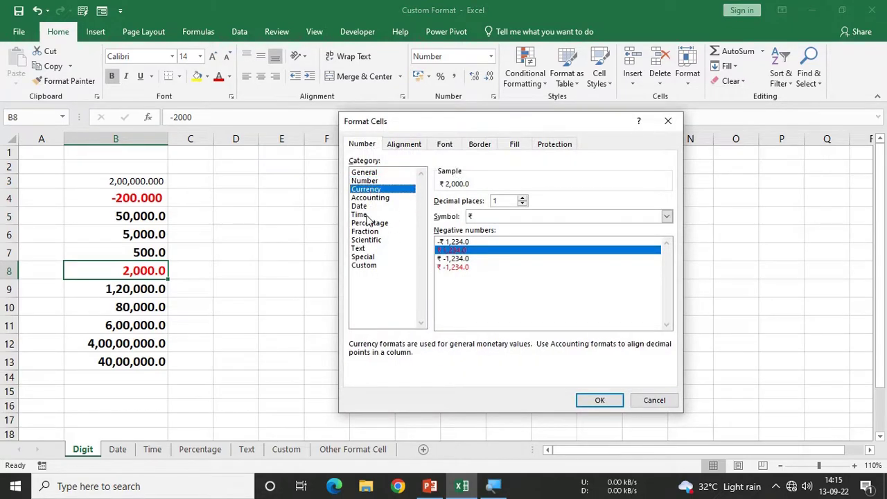
left_click(667, 122)
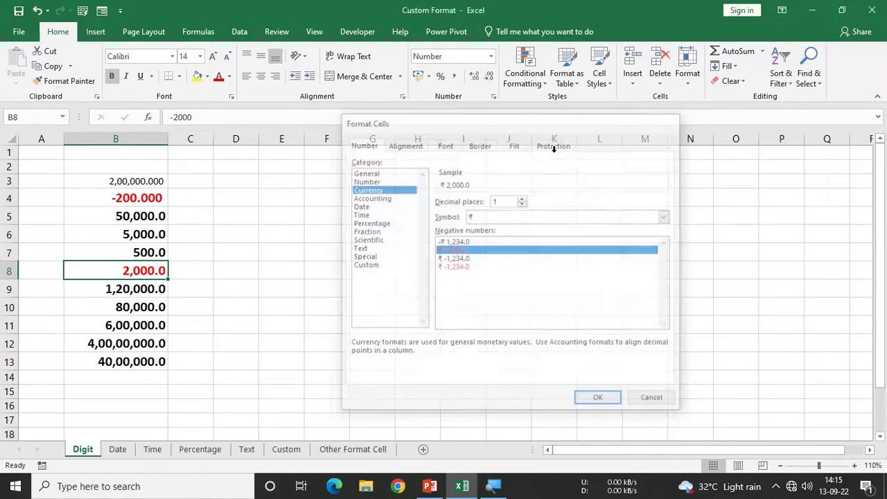
left_click(116, 138)
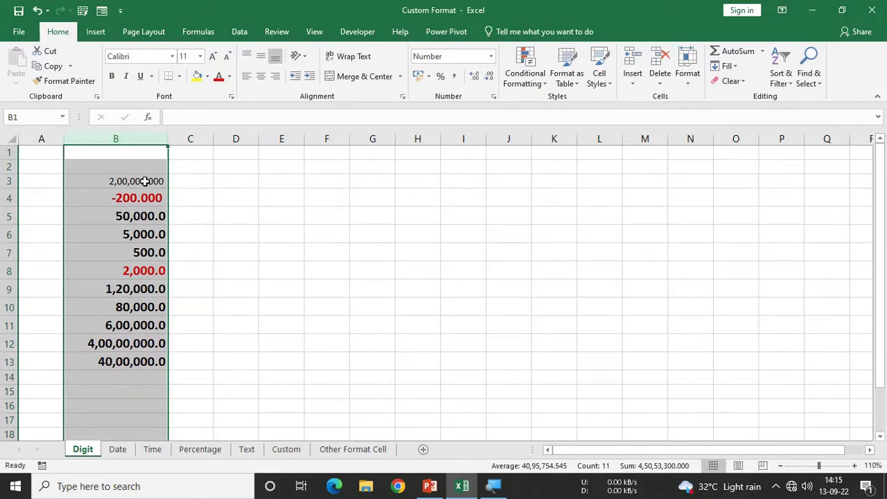
Set column B to Currency with the ₹ symbol and 2 decimals, e.g. -₹ 2,000.00.
key("ctrl+1")
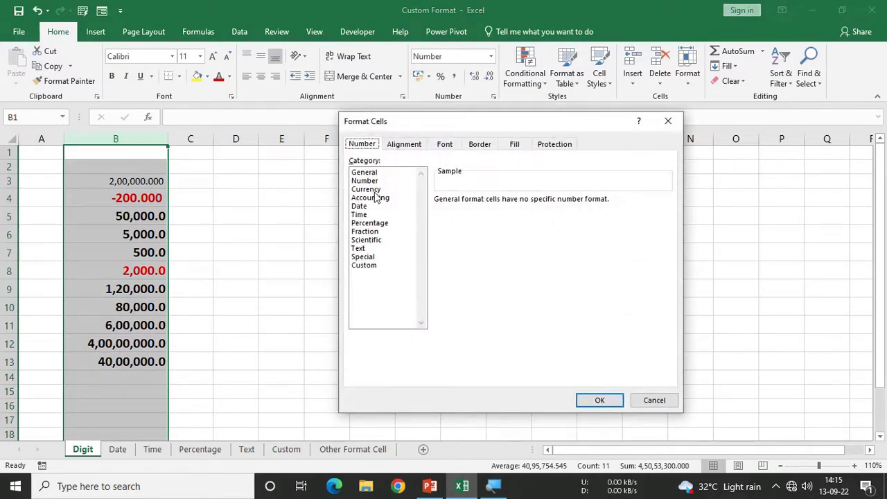
left_click(367, 189)
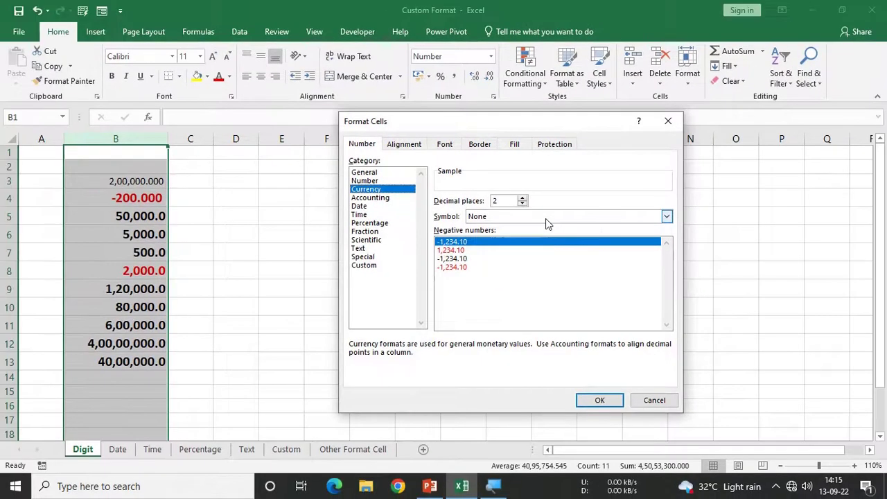
left_click(551, 212)
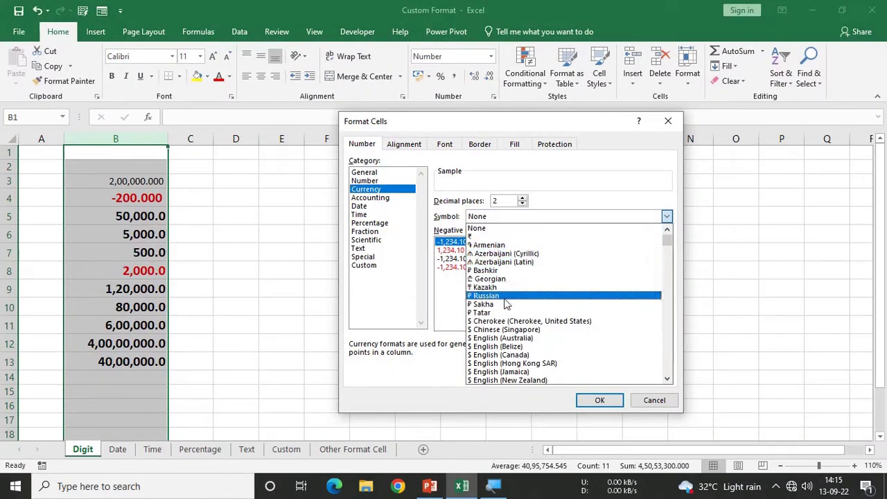
scroll(500, 305, "down", 1)
scroll(497, 316, "down", 1)
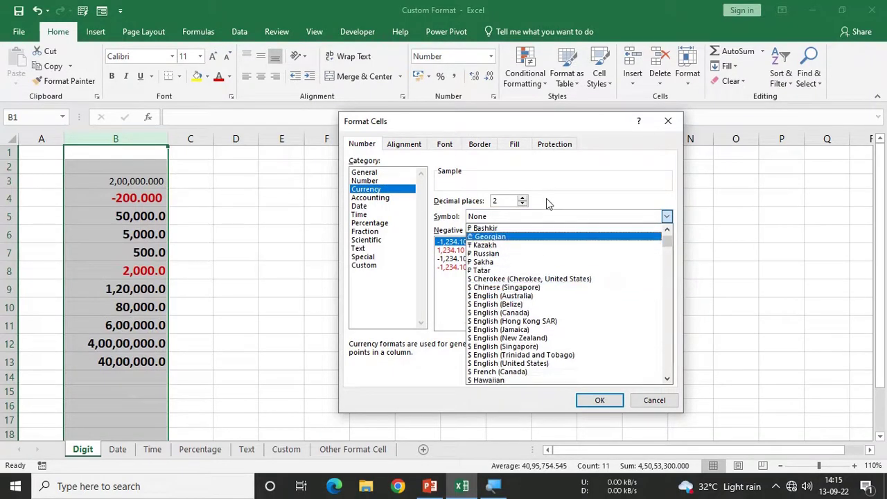
scroll(526, 305, "down", 2)
scroll(532, 302, "down", 3)
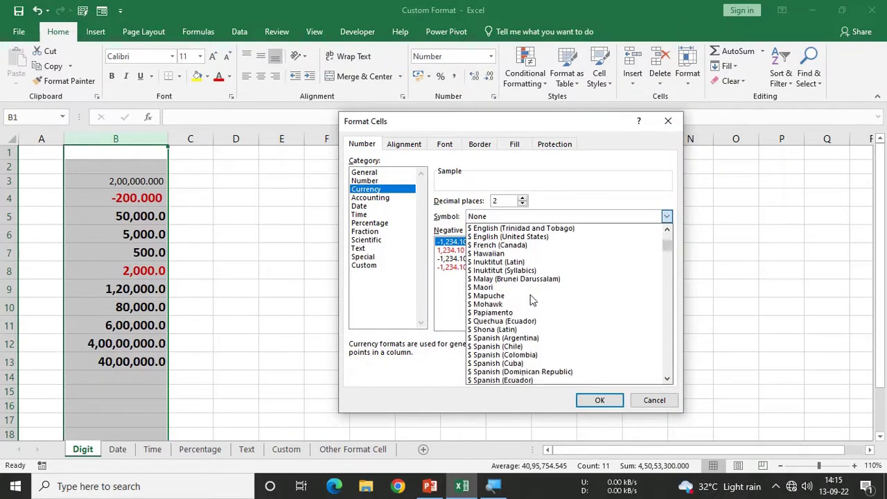
scroll(532, 301, "down", 2)
scroll(532, 302, "down", 3)
scroll(531, 299, "down", 4)
scroll(531, 299, "down", 2)
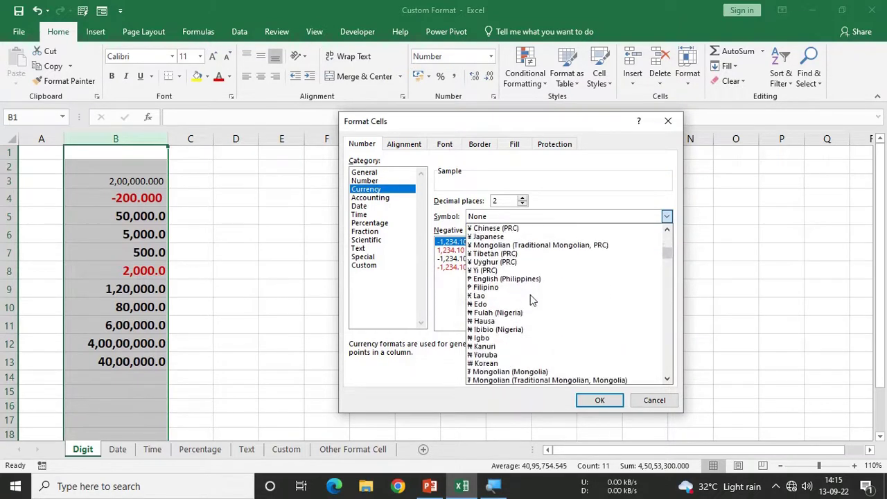
scroll(530, 298, "down", 3)
scroll(534, 298, "down", 2)
scroll(554, 298, "down", 2)
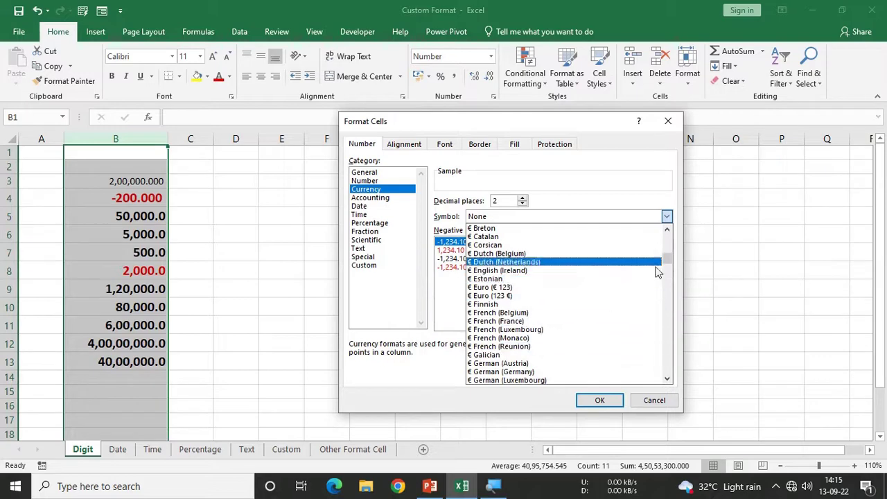
scroll(667, 262, "up", 2)
scroll(666, 262, "up", 1)
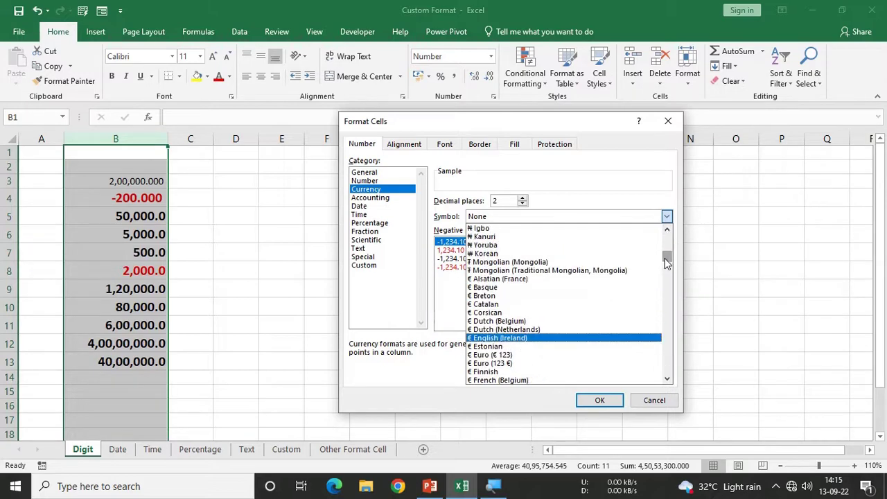
left_click_drag(668, 262, 669, 231)
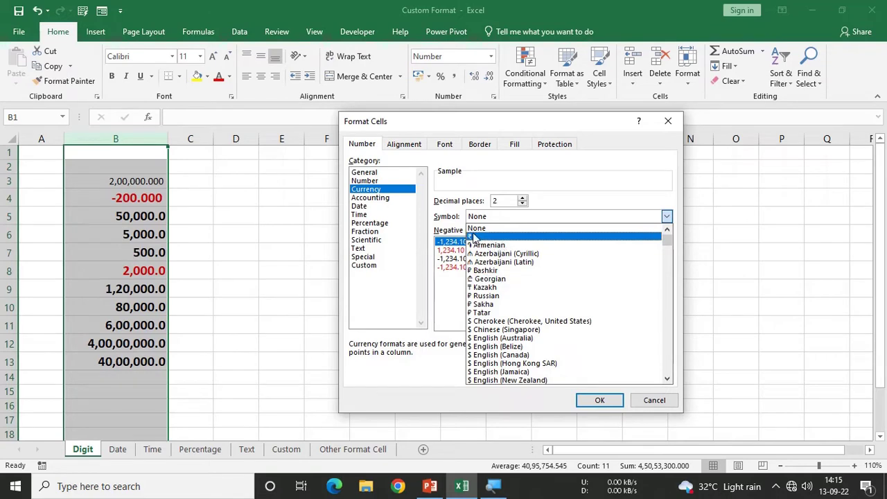
left_click(475, 237)
left_click(600, 401)
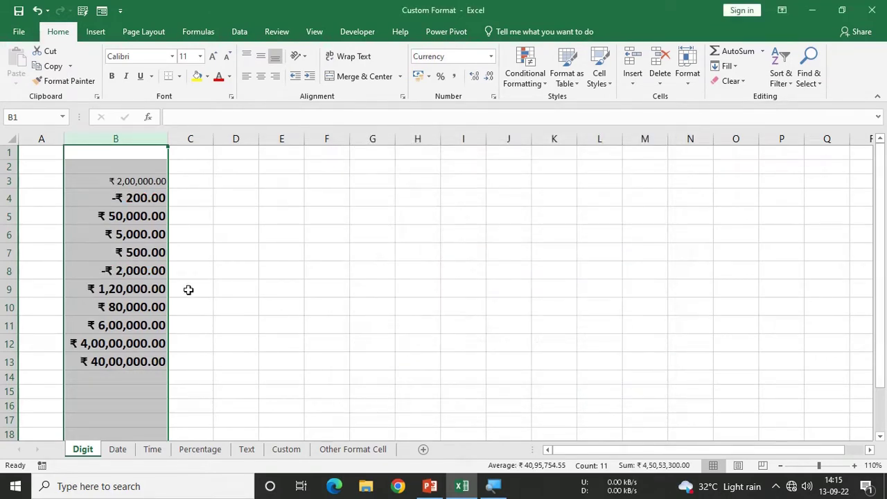
Check the rupee-formatted values in cells B8 through B12.
left_click(125, 277)
left_click(124, 345)
left_click(115, 285)
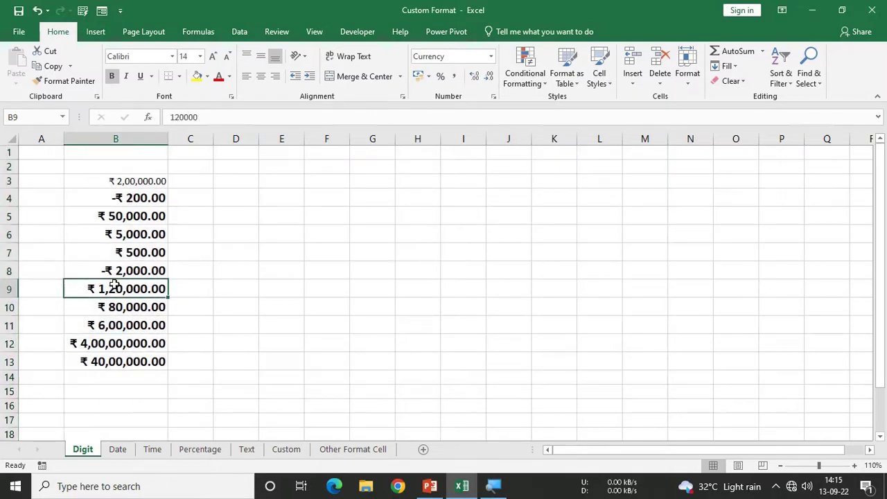
left_click(125, 324)
left_click(130, 346)
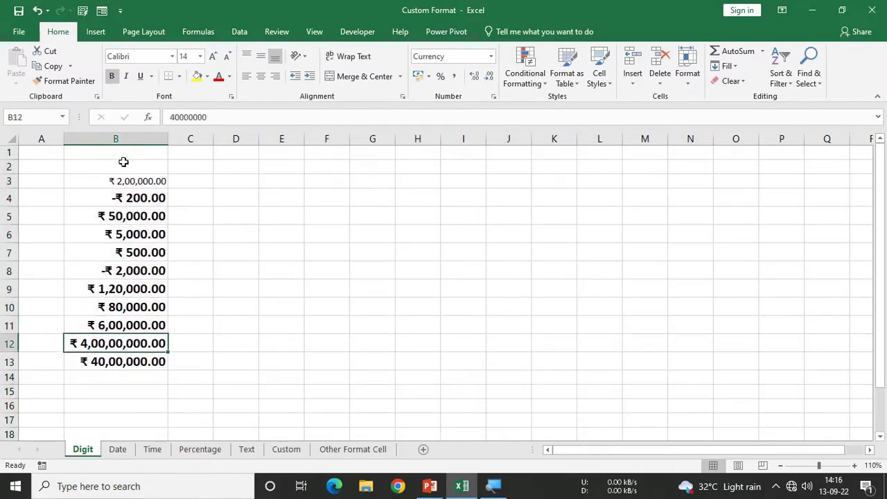
Apply the red ₹ -1,234.10 negative style to column B and reopen Format Cells.
left_click(123, 138)
key("ctrl+1")
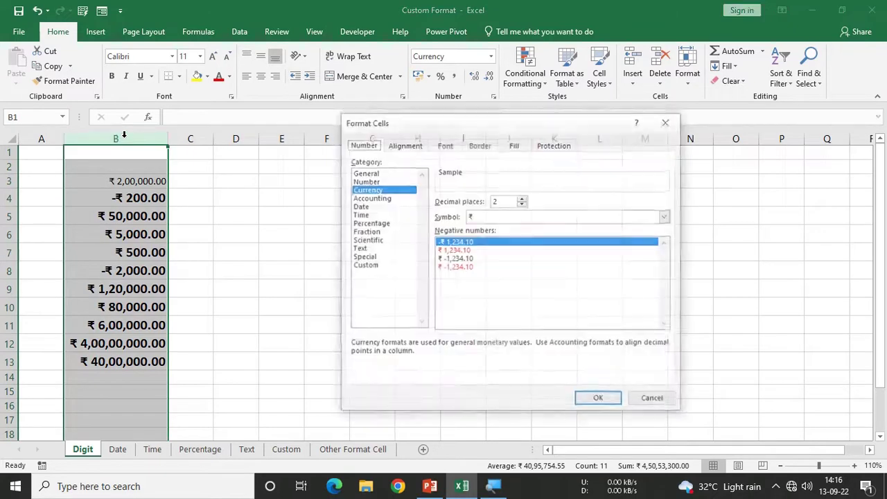
left_click(461, 267)
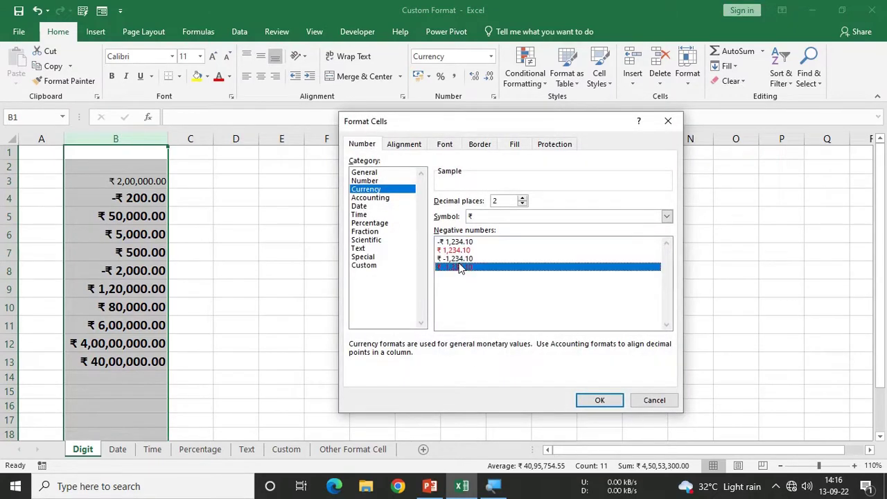
left_click(600, 401)
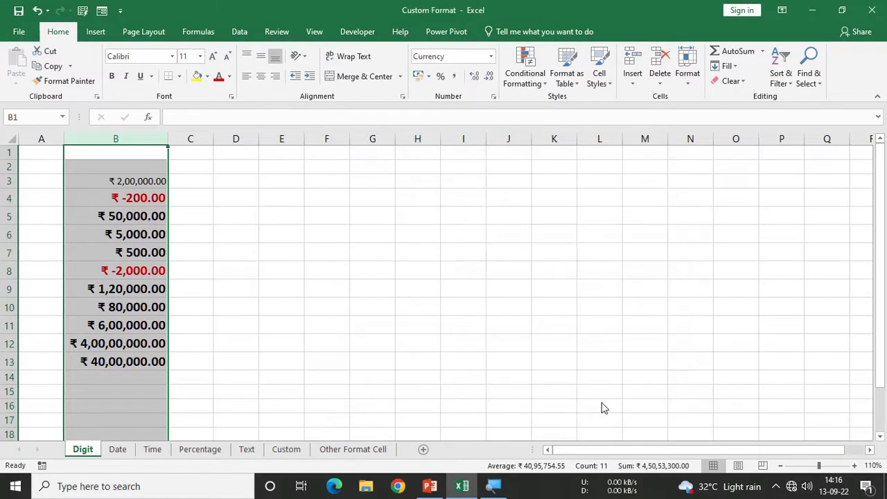
left_click(218, 338)
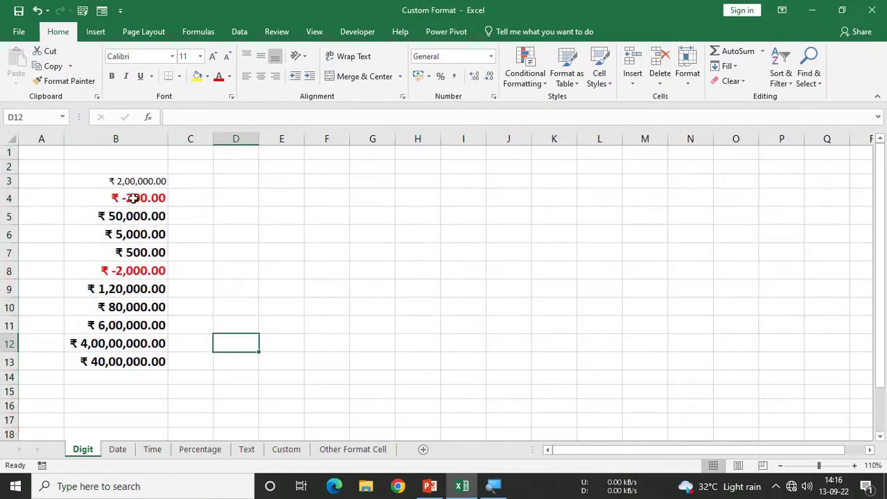
left_click(138, 142)
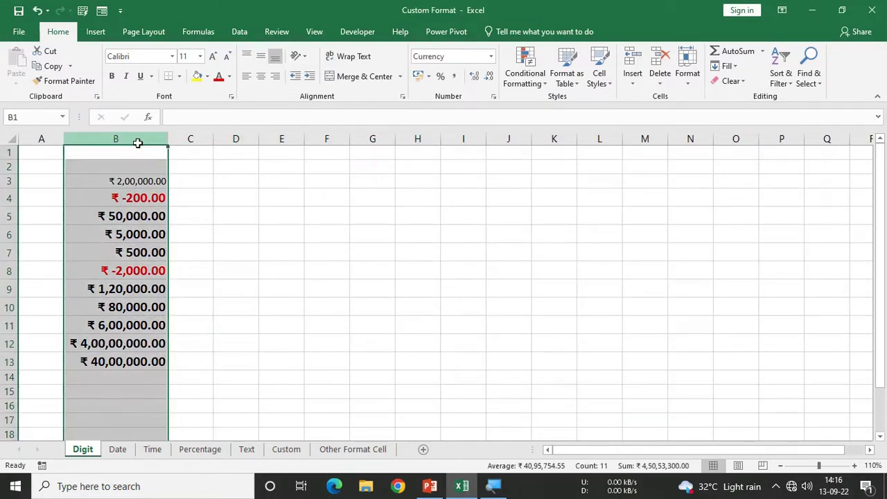
key("ctrl+1")
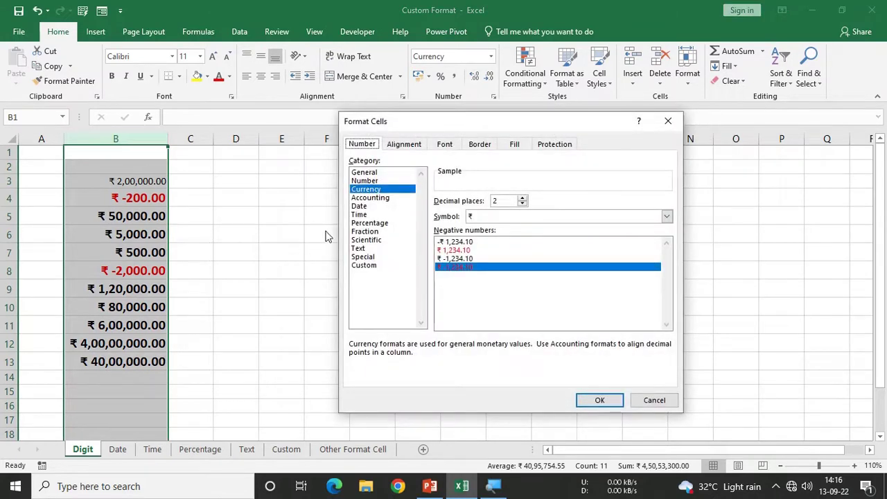
Preview the Accounting, Date and Time categories, then cancel without changing column B.
left_click(371, 199)
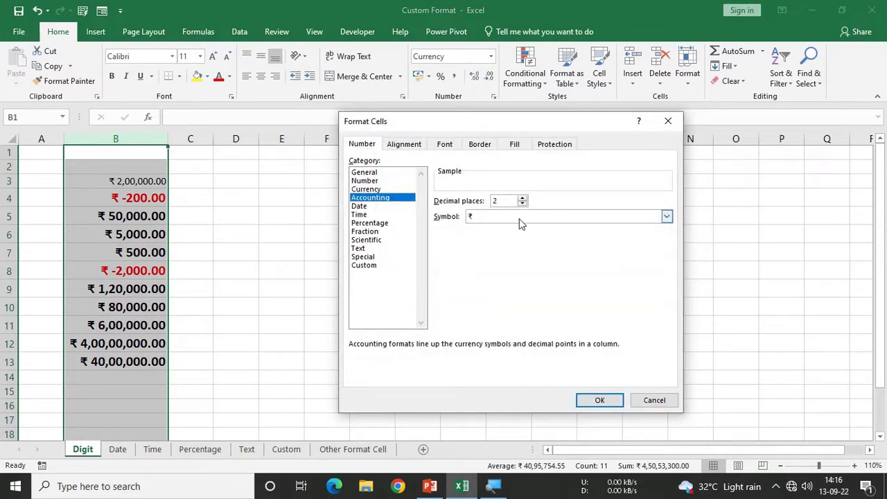
left_click(365, 207)
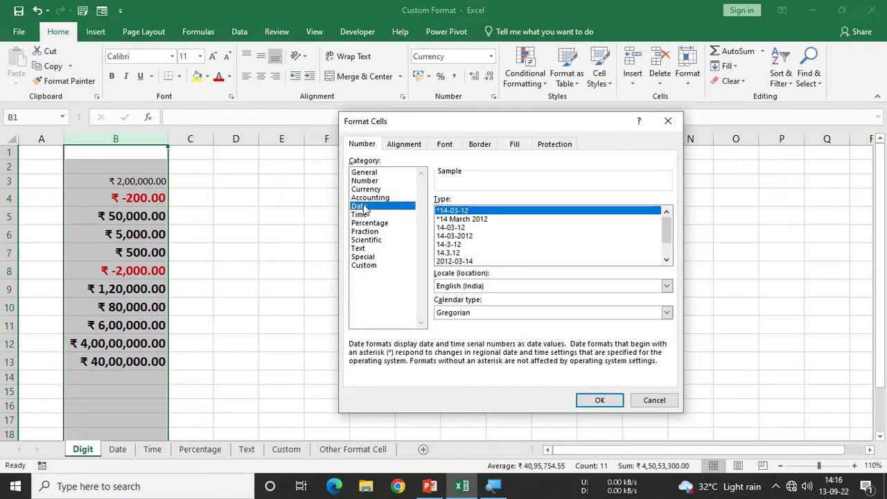
left_click(365, 215)
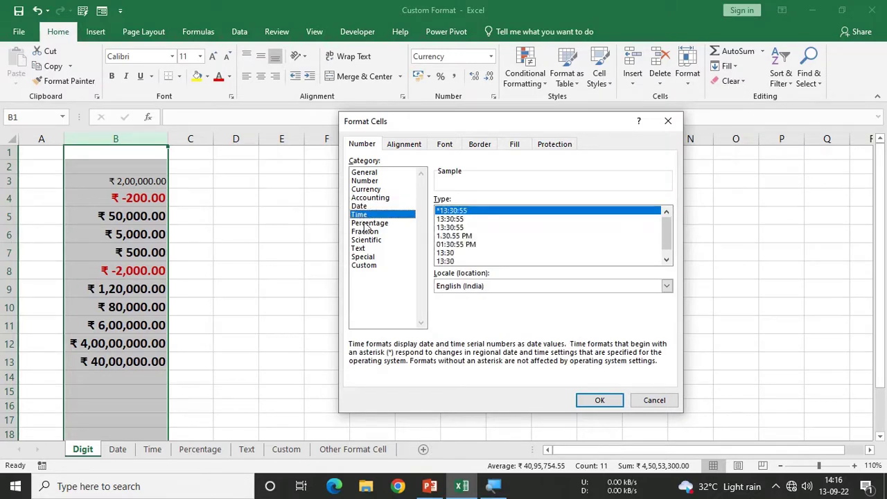
left_click(397, 208)
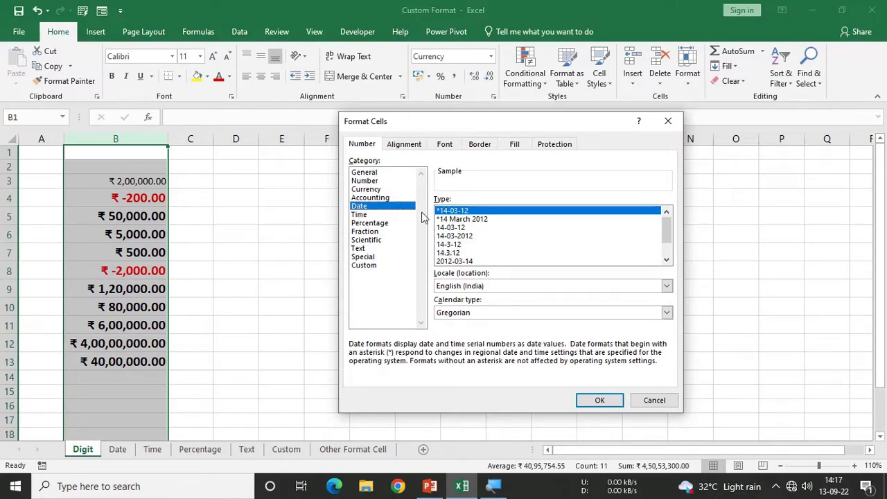
left_click(654, 401)
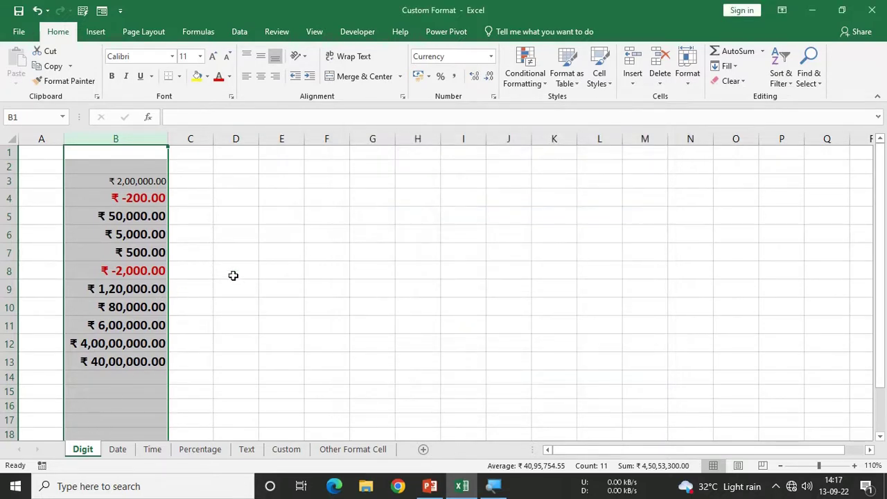
left_click(234, 275)
On the Date sheet, copy the dates in B6:B13.
left_click(118, 449)
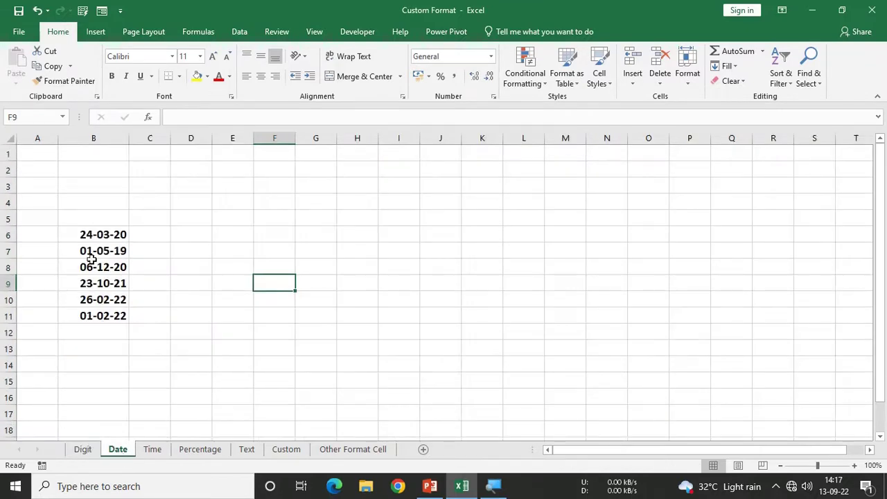
left_click(102, 234)
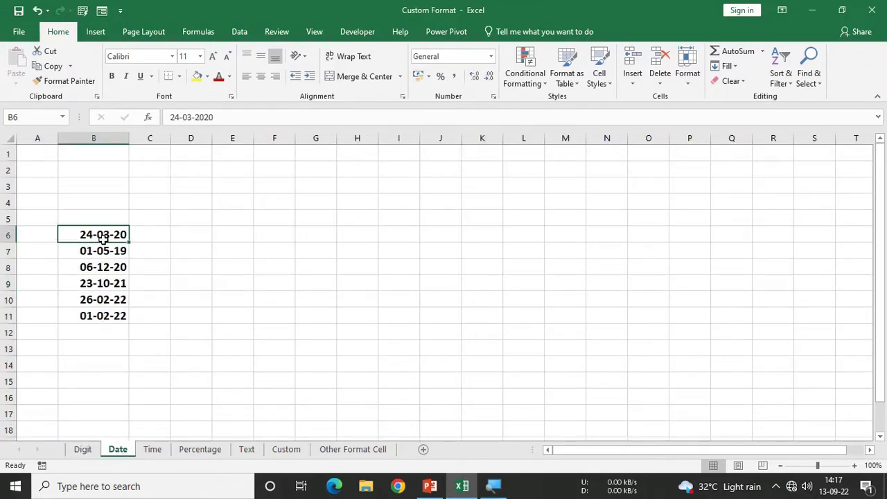
left_click_drag(111, 212, 113, 250)
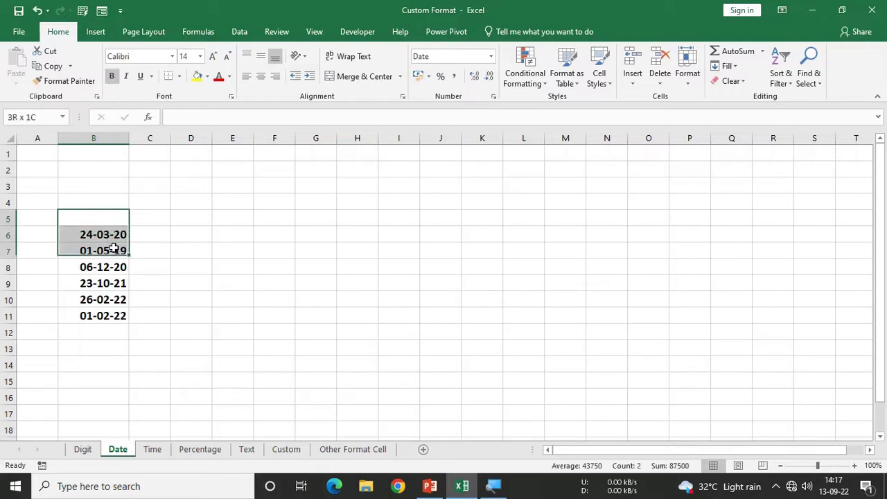
left_click(109, 221)
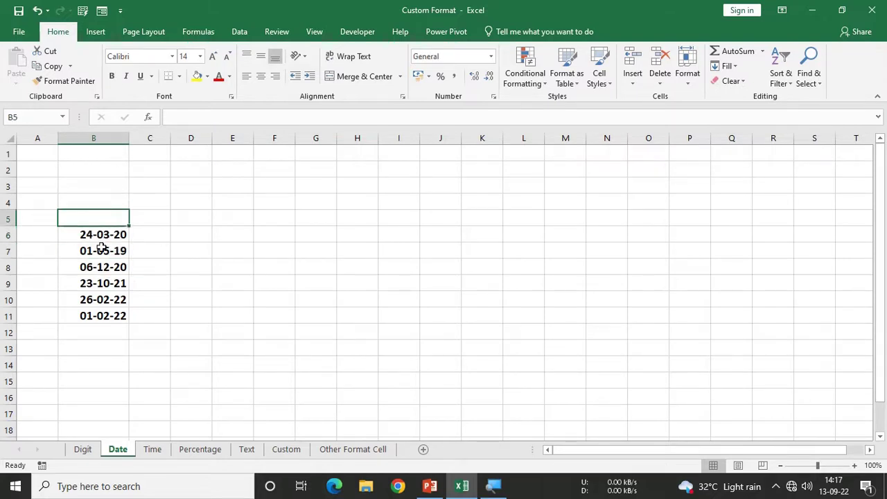
left_click(96, 248)
left_click_drag(97, 233, 115, 345)
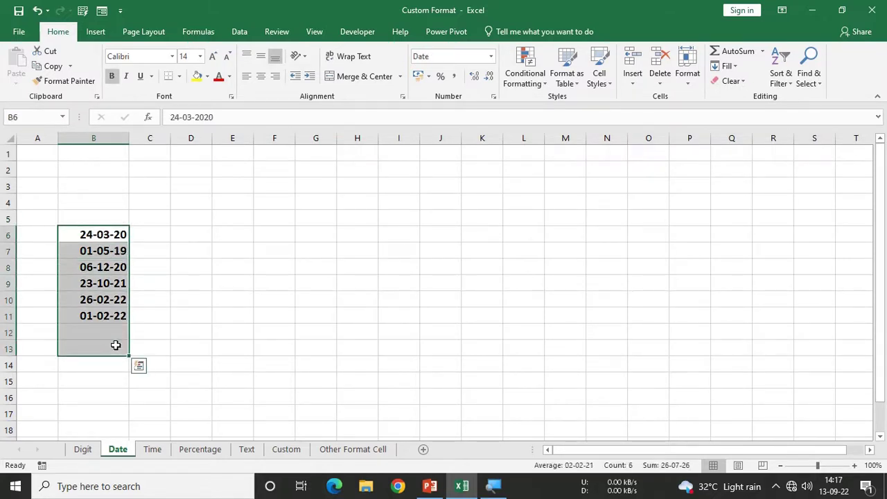
key("ctrl+c")
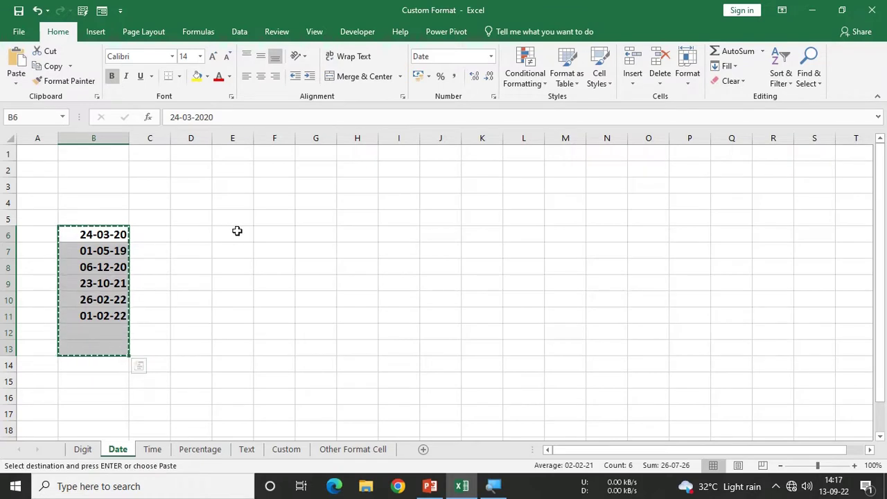
Paste the dates into F6, autofit column F, zoom in and select column F.
left_click(238, 232)
left_click(272, 237)
key("Return")
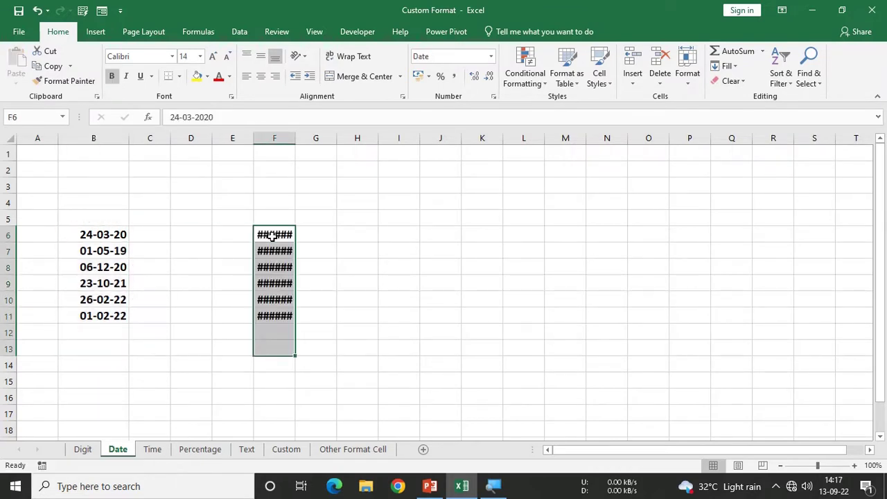
double_click(295, 138)
left_click(370, 301)
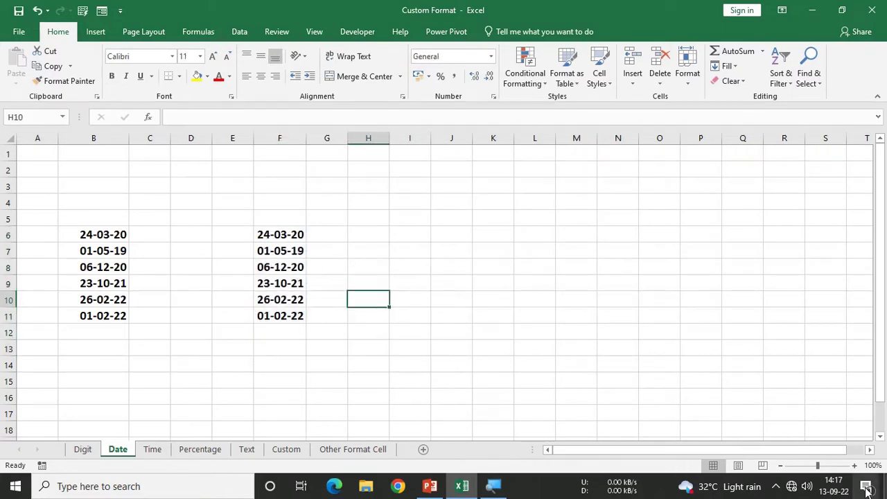
left_click(855, 465)
left_click(855, 465)
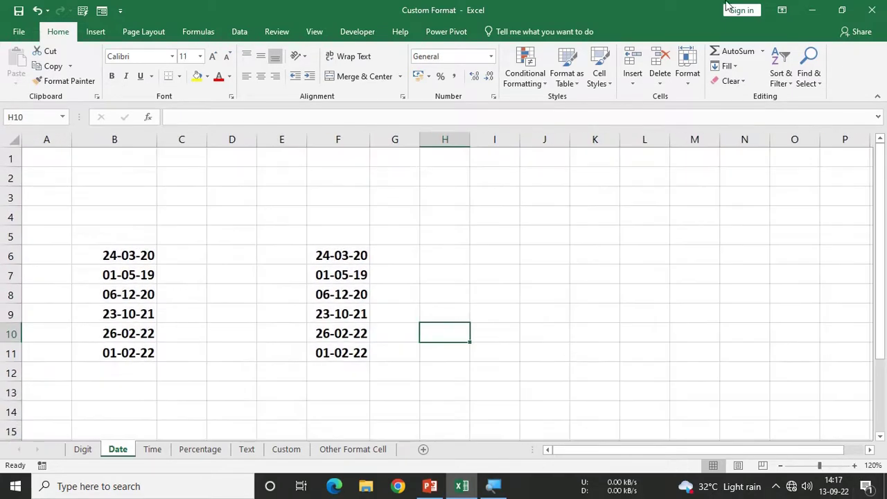
left_click(346, 139)
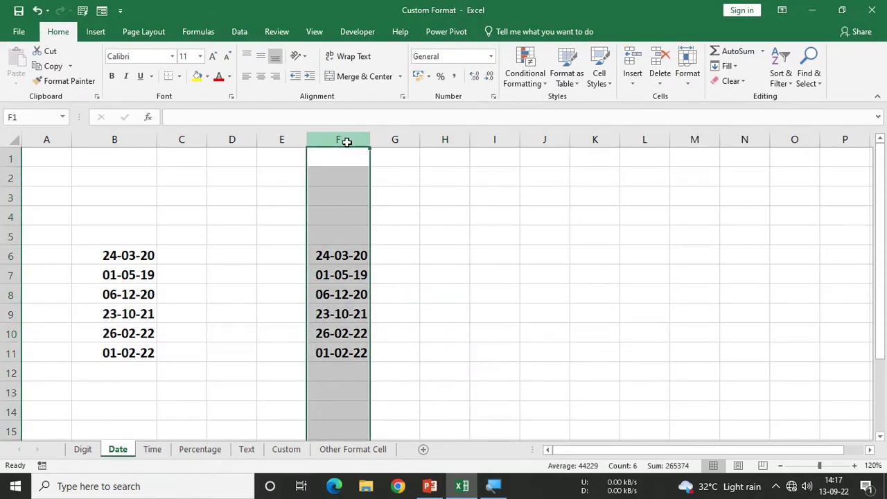
Apply the 'Wednesday, 14 March, 2012' date type to column F, e.g. Tuesday, 24 March, 2020.
key("ctrl+1")
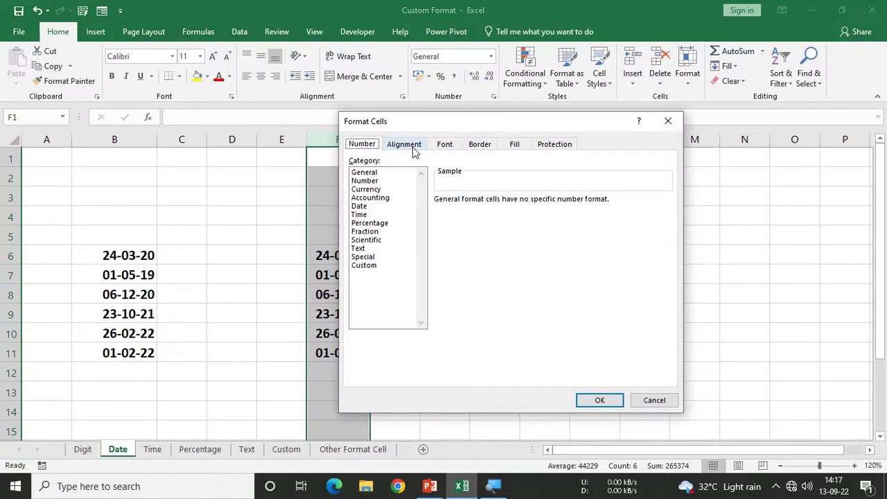
left_click(440, 210)
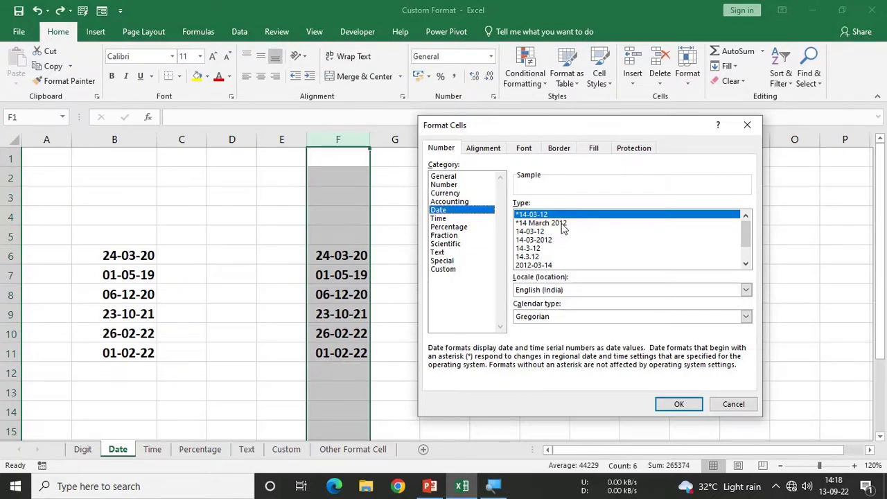
left_click(562, 224)
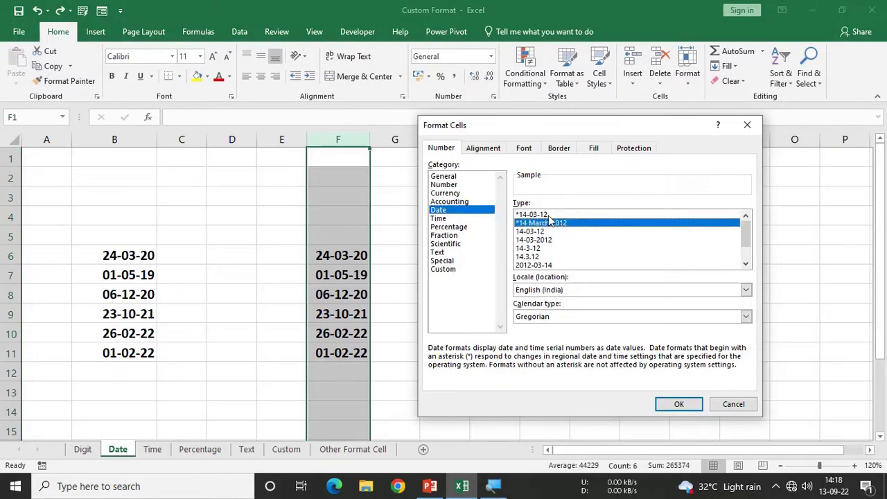
left_click(556, 241)
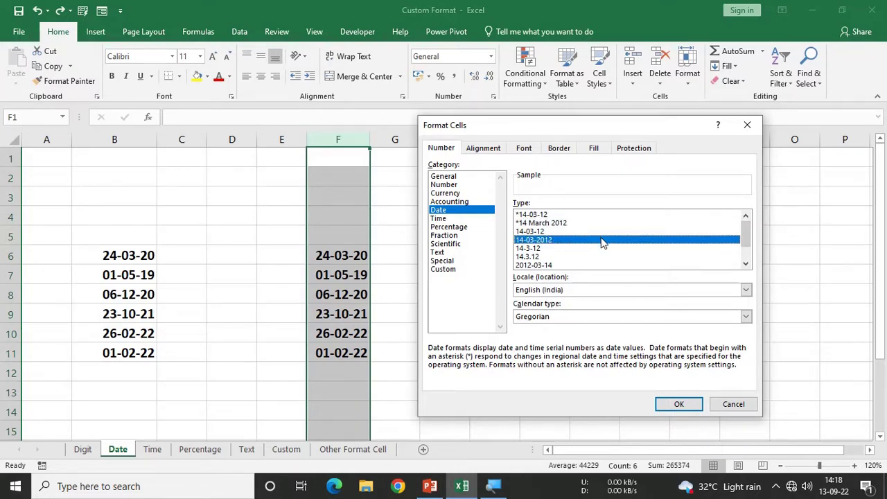
left_click(526, 248)
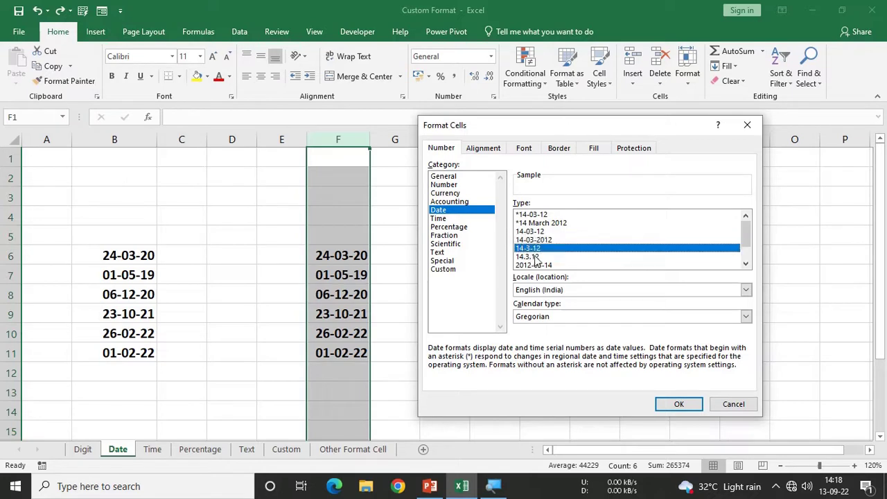
left_click_drag(748, 237, 748, 251)
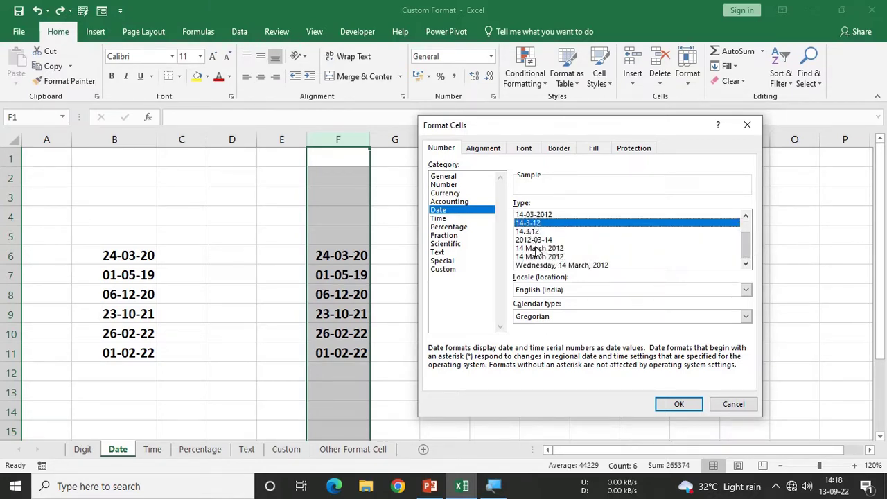
left_click(537, 249)
left_click(535, 240)
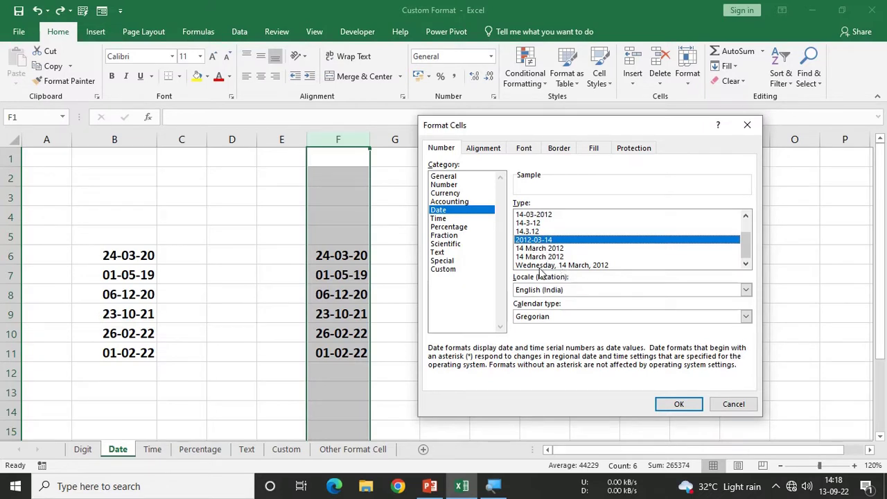
left_click(540, 267)
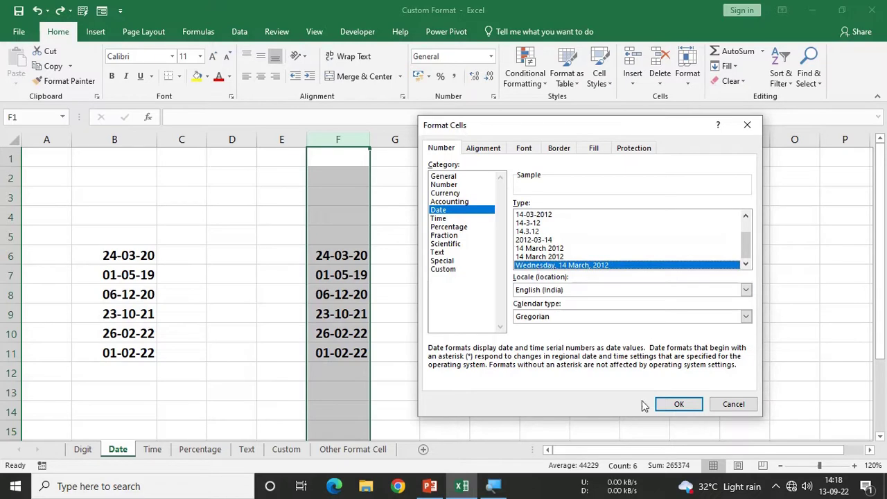
left_click(676, 407)
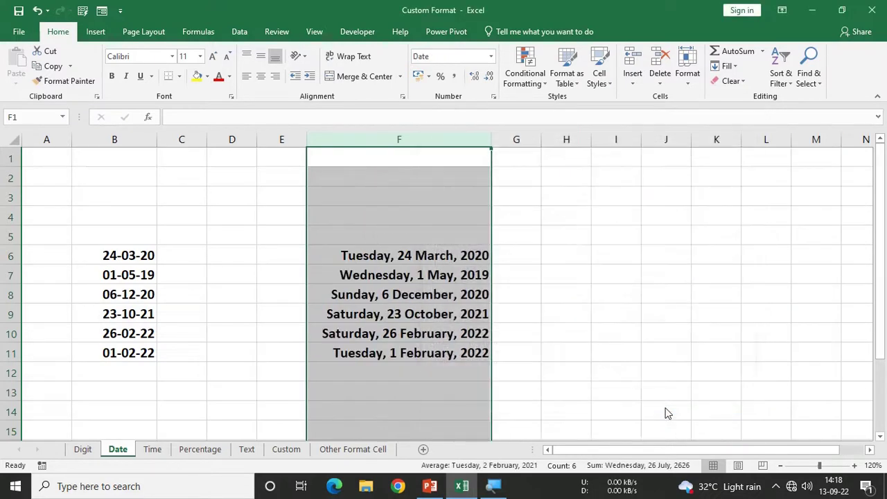
Enter 10-12-2020 in F5 so it shows Thursday, 10 December, 2020, and compare with F6.
left_click(393, 274)
left_click(366, 231)
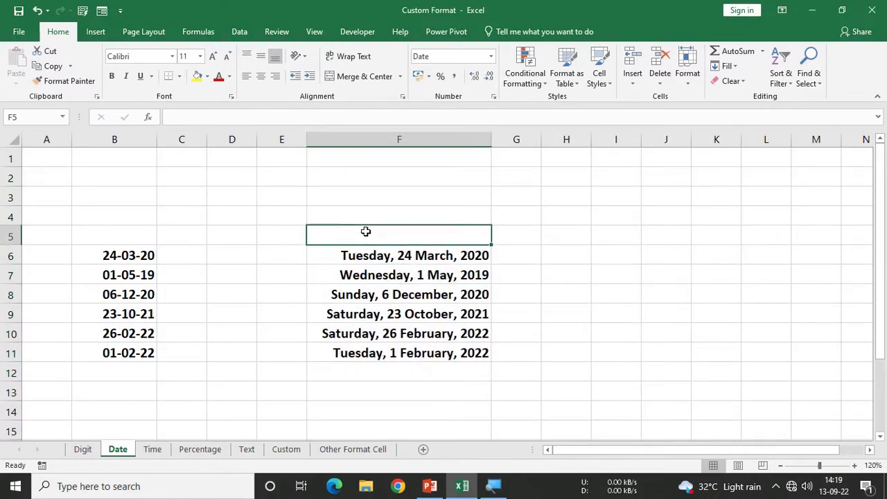
type("10-12-2")
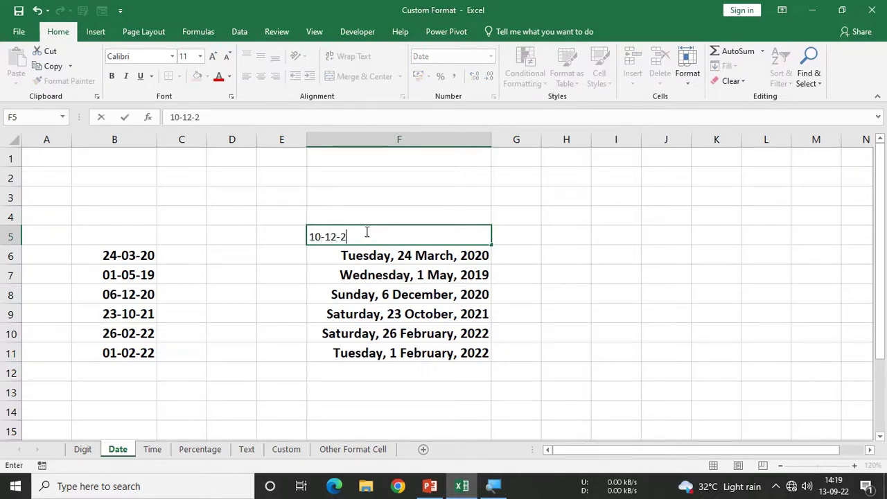
type("020")
key("Return")
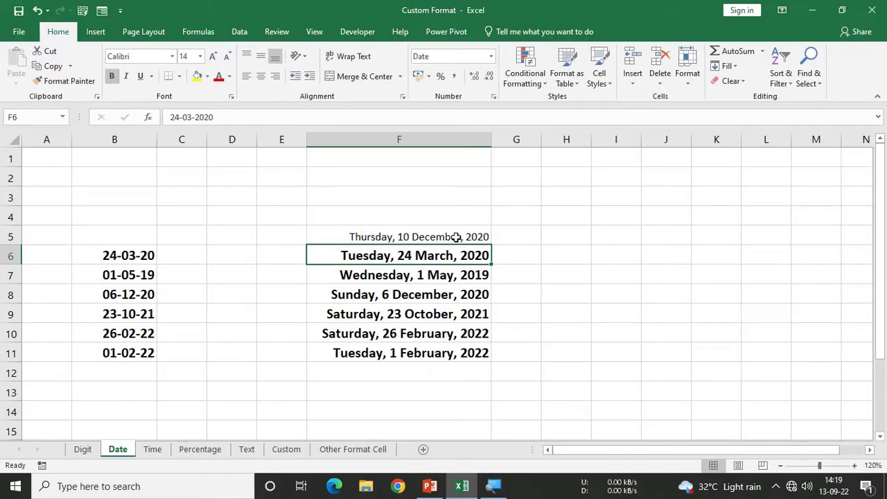
left_click(372, 234)
left_click(389, 254)
left_click(384, 237)
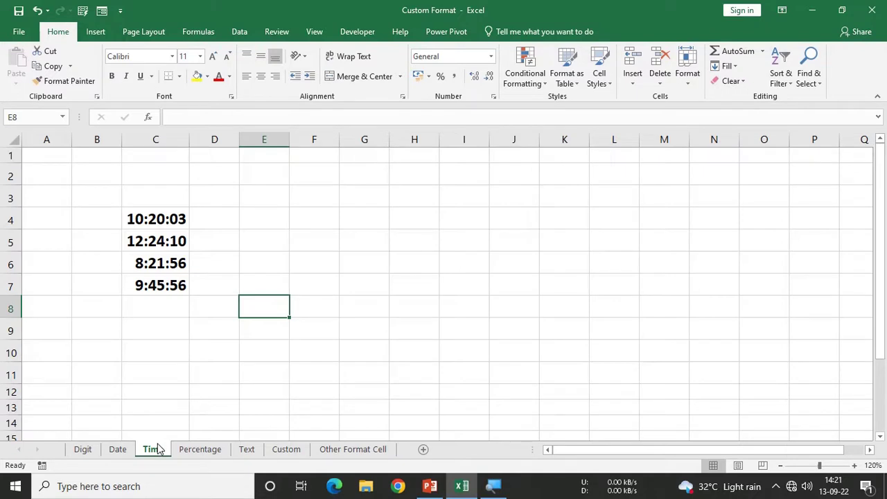
Copy the times from C3:C8 into column G at G3, then autofit column G's width.
left_click_drag(157, 204, 156, 307)
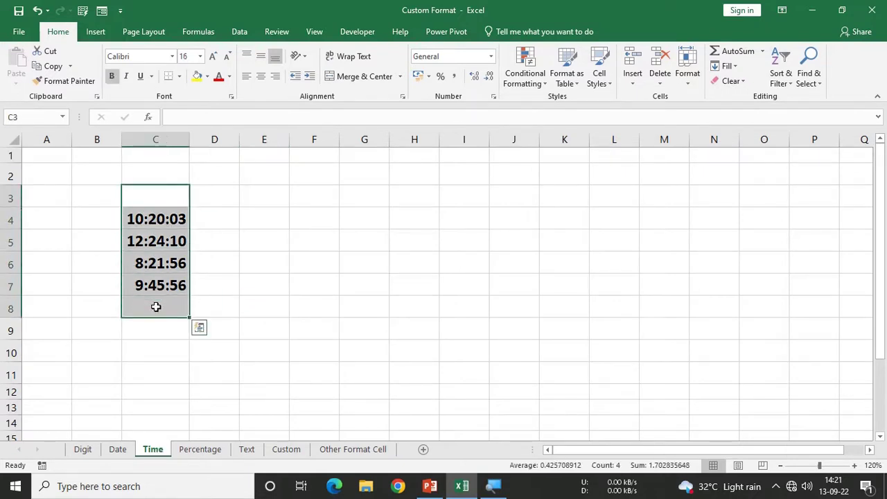
key("ctrl+c")
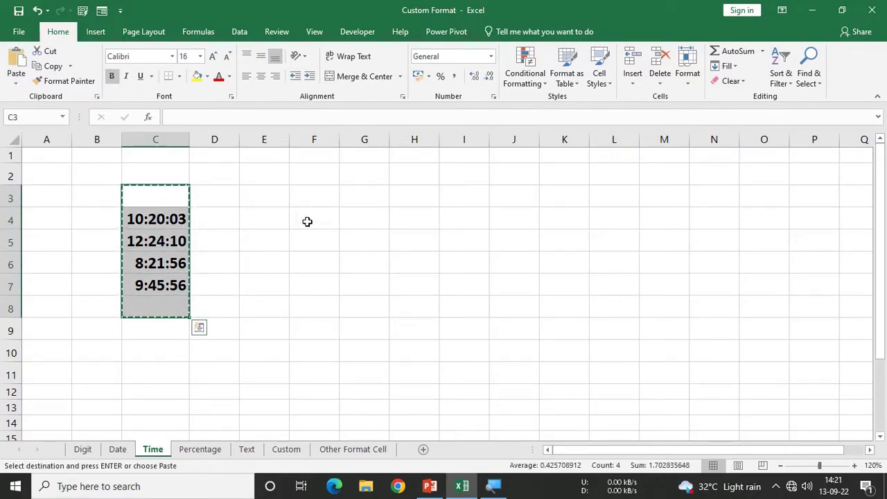
left_click(372, 203)
key("Return")
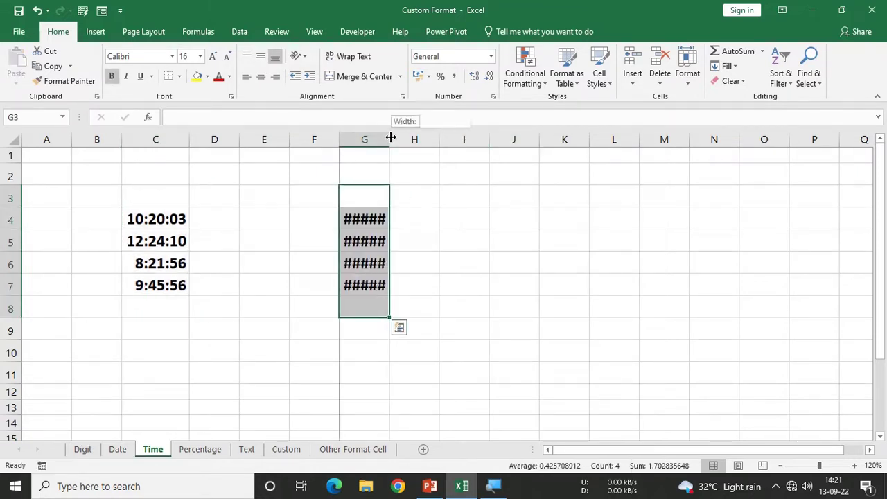
double_click(392, 138)
left_click(367, 241)
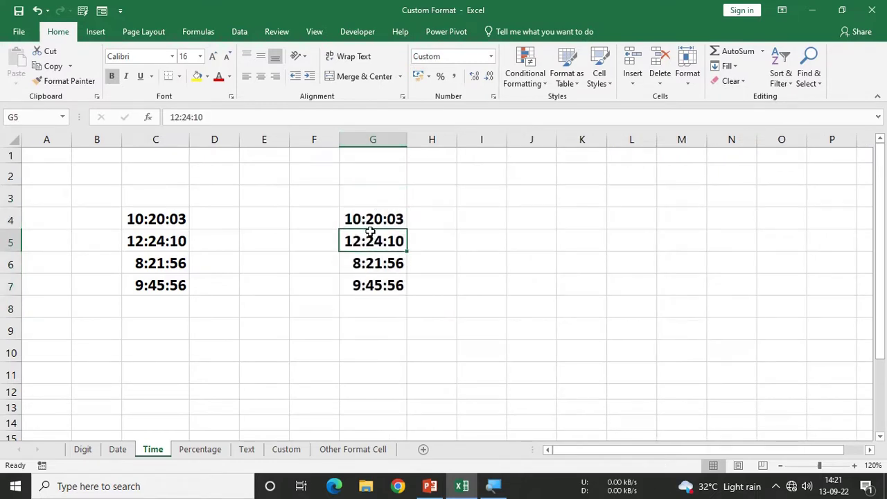
left_click(372, 139)
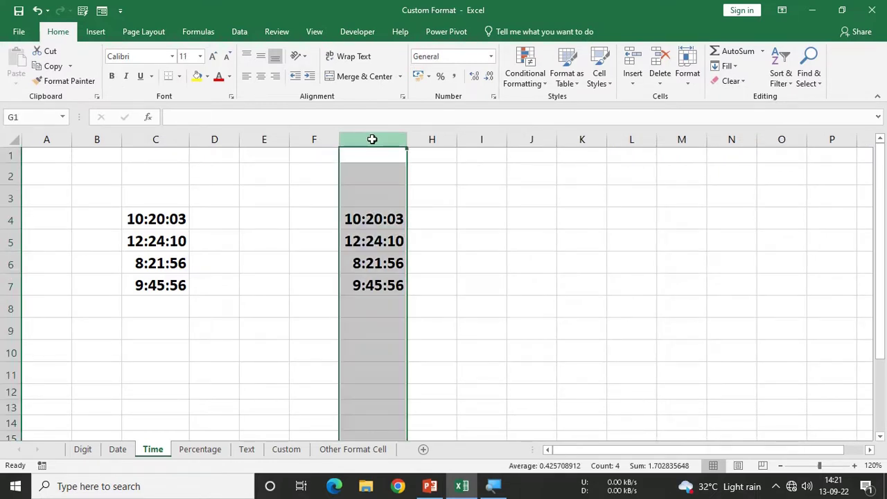
Format column G with the 01:30 PM time type, so times read 10:20 AM, 12:24 PM, etc.
key("ctrl+1")
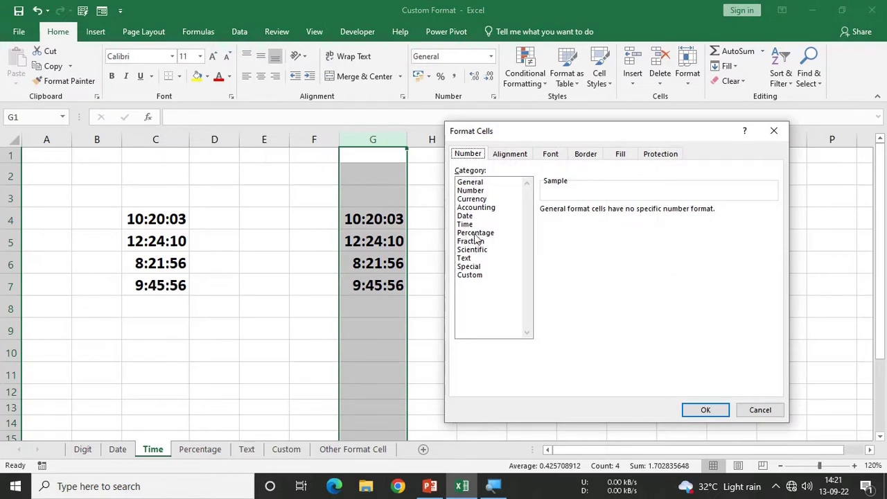
left_click(475, 225)
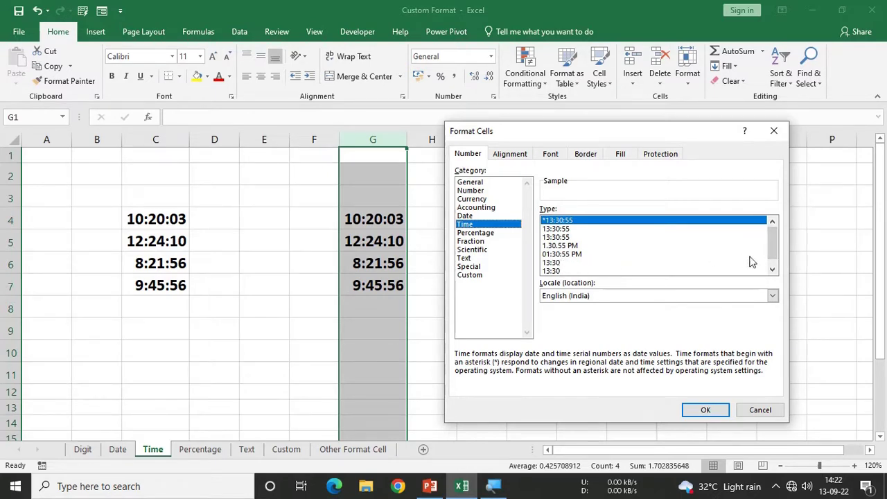
left_click(774, 269)
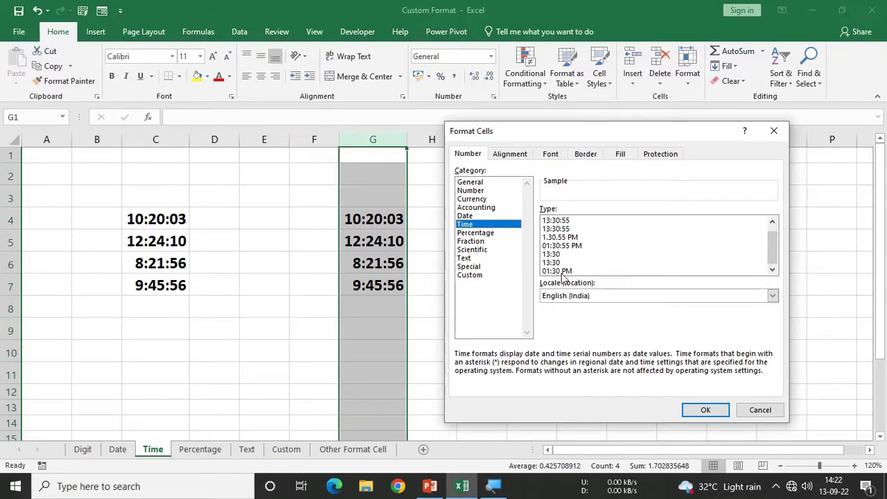
left_click(562, 271)
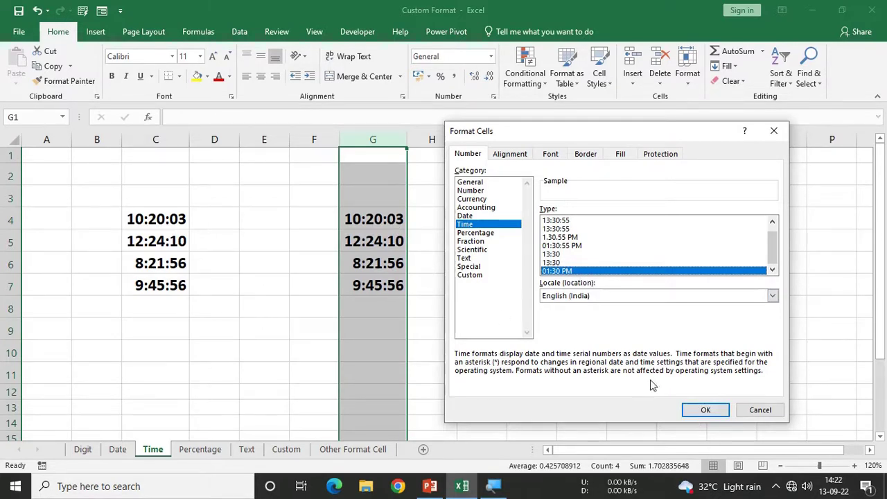
left_click(703, 410)
left_click(362, 302)
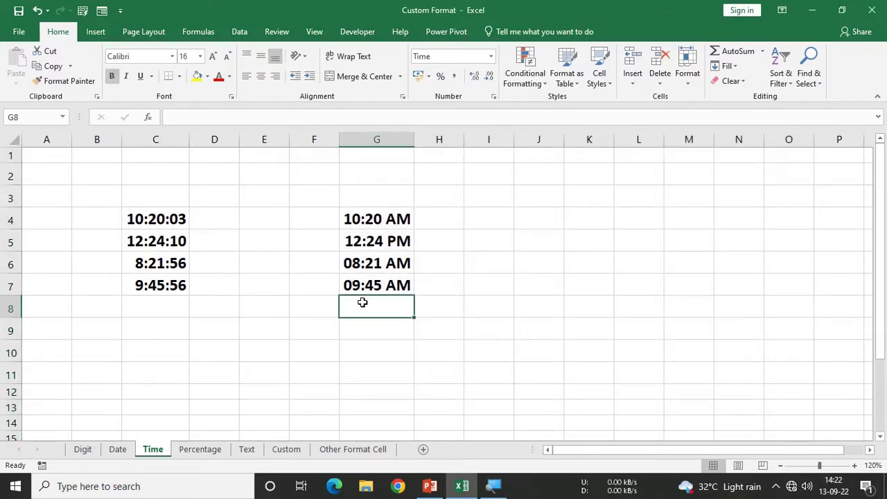
Enter 13:10 in G8, which displays as 01:10 PM, and check its stored value.
type("13:")
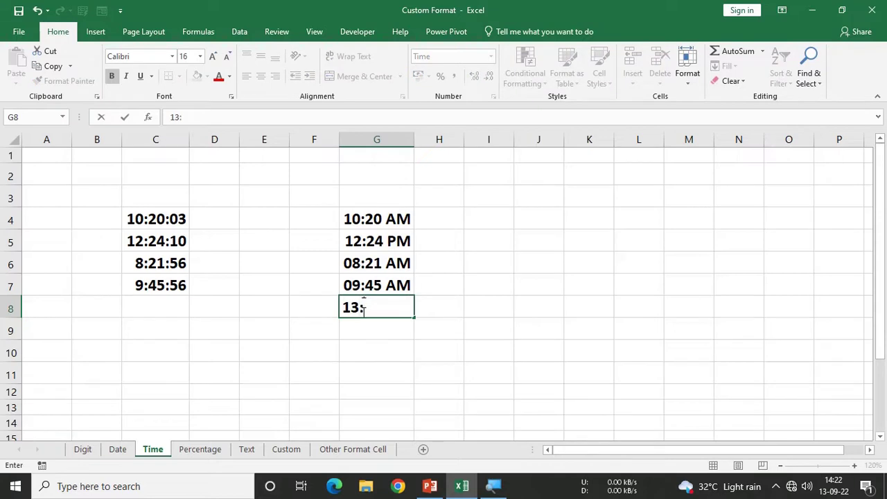
type("10")
key("Return")
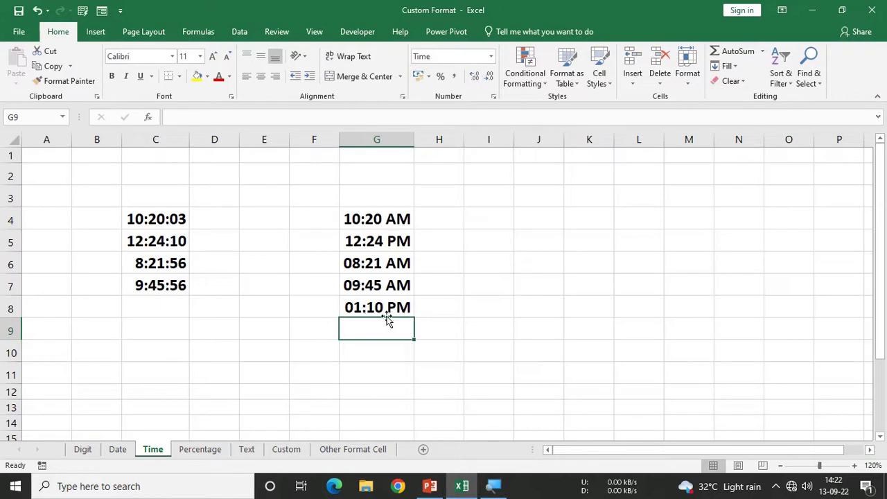
left_click(384, 309)
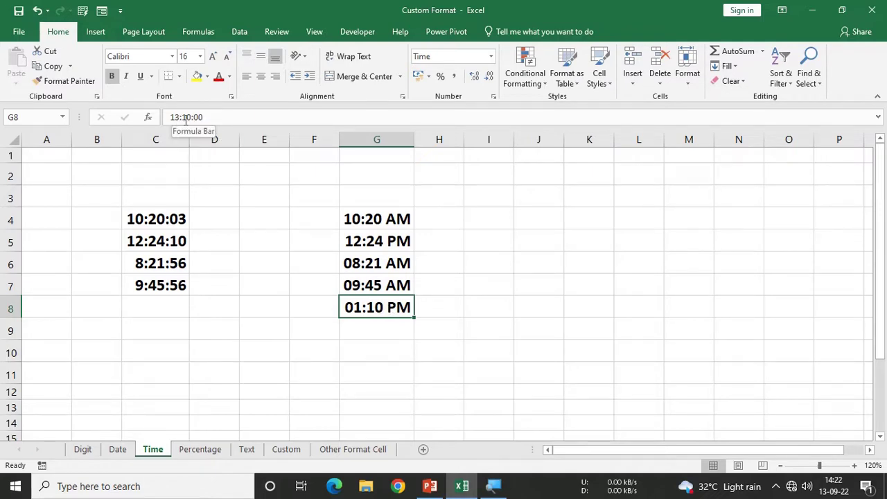
left_click(370, 323)
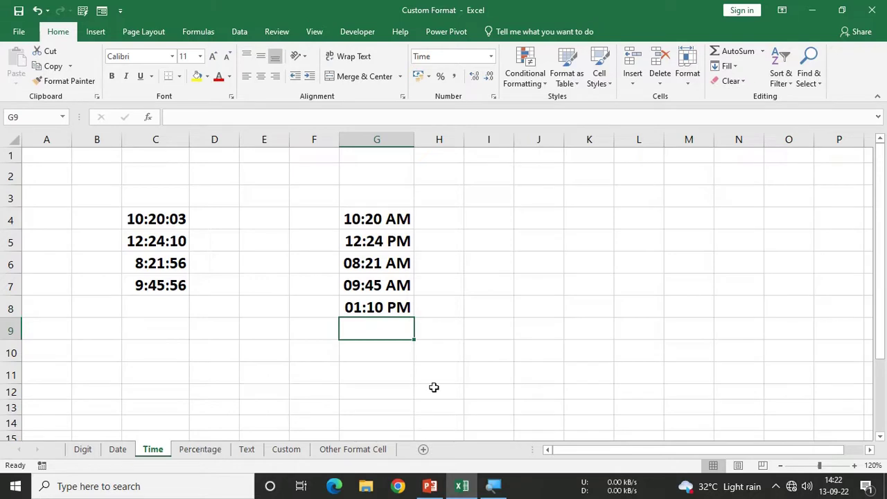
On the Percentage sheet, copy the numbers 1 to 8 from column B.
left_click(203, 452)
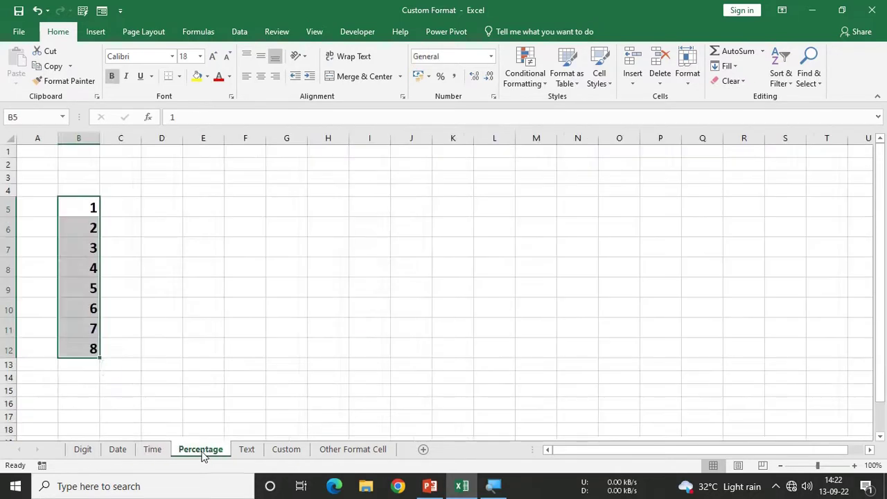
left_click(219, 378)
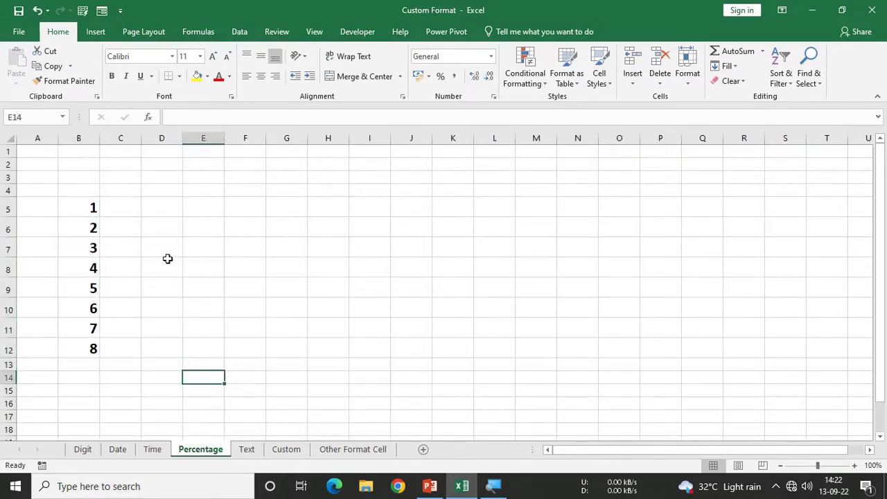
left_click_drag(81, 208, 85, 334)
left_click(137, 287)
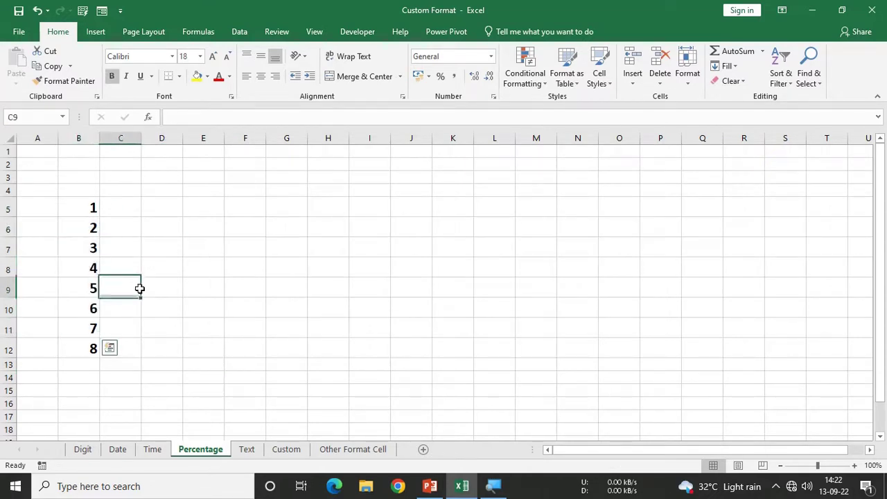
mouse_move(79, 201)
left_mouse_down()
mouse_move(101, 335)
mouse_move(90, 349)
left_mouse_up()
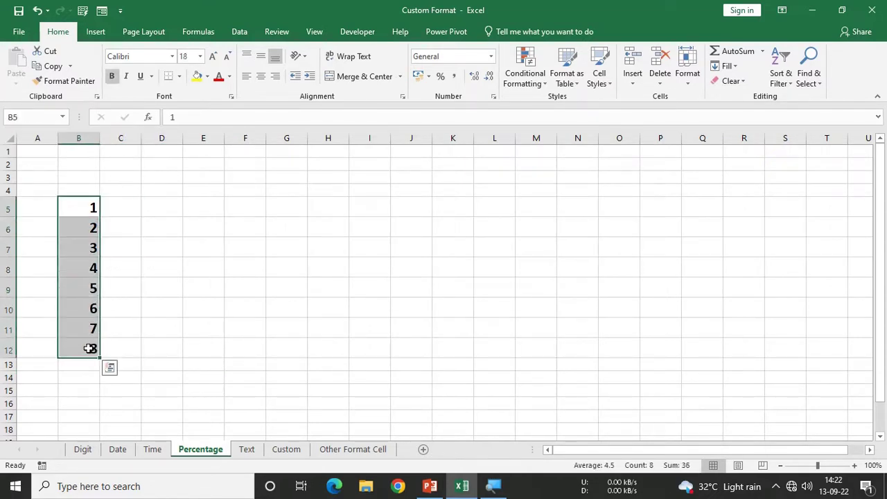
key("ctrl+c")
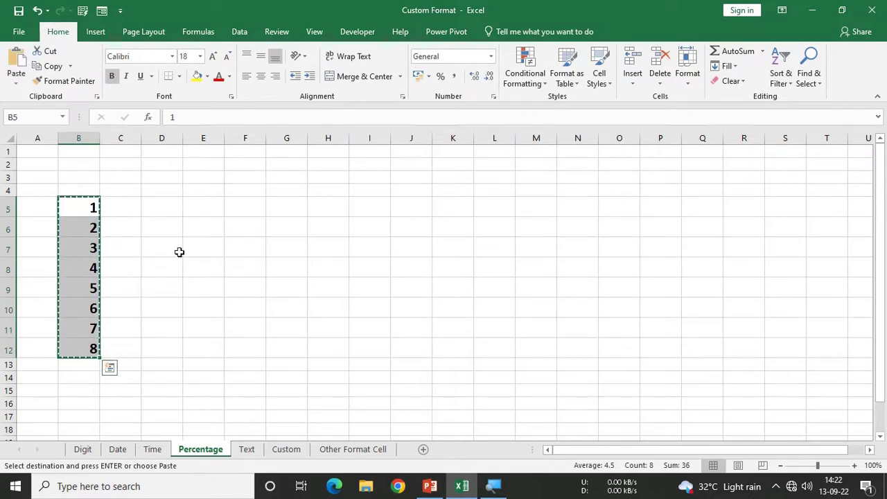
Paste the numbers into F5:F12 and select the pasted range.
left_click(258, 210)
key("Return")
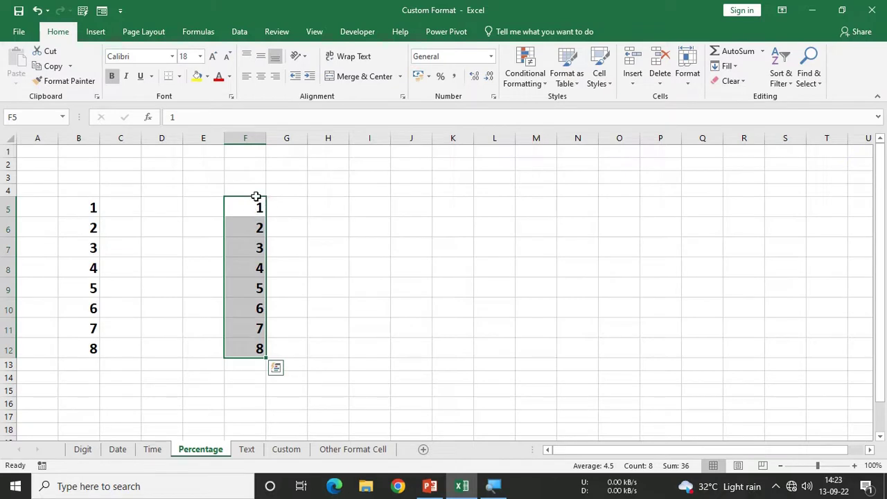
left_click(252, 138)
mouse_move(254, 208)
left_mouse_down()
mouse_move(246, 362)
mouse_move(245, 353)
left_mouse_up()
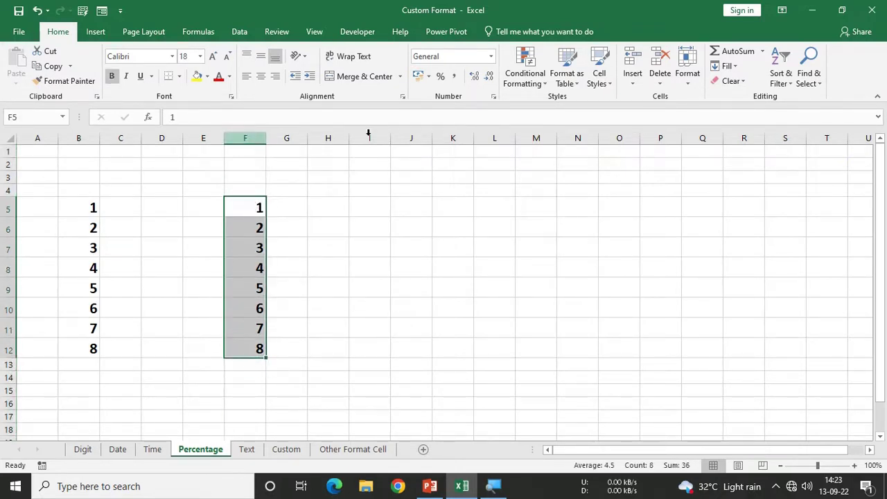
Apply Percentage format with 3 decimal places to F5:F12, showing 100.000% to 800.000%.
key("ctrl+1")
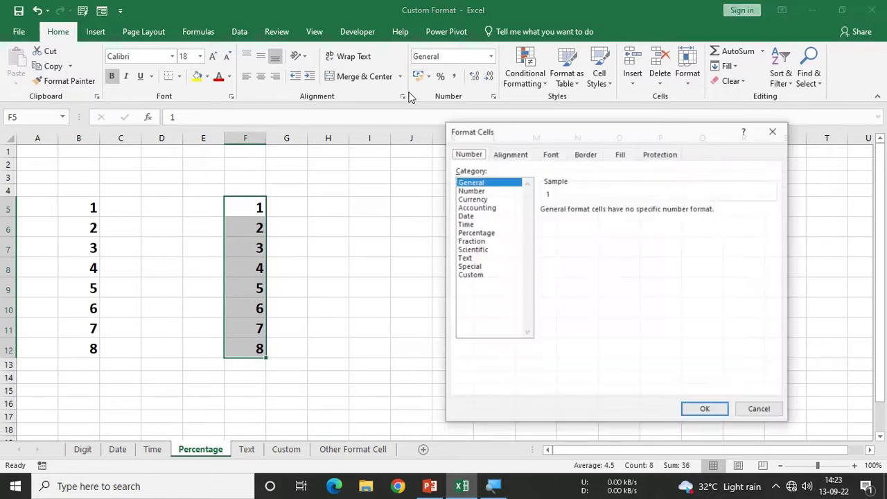
left_click(498, 232)
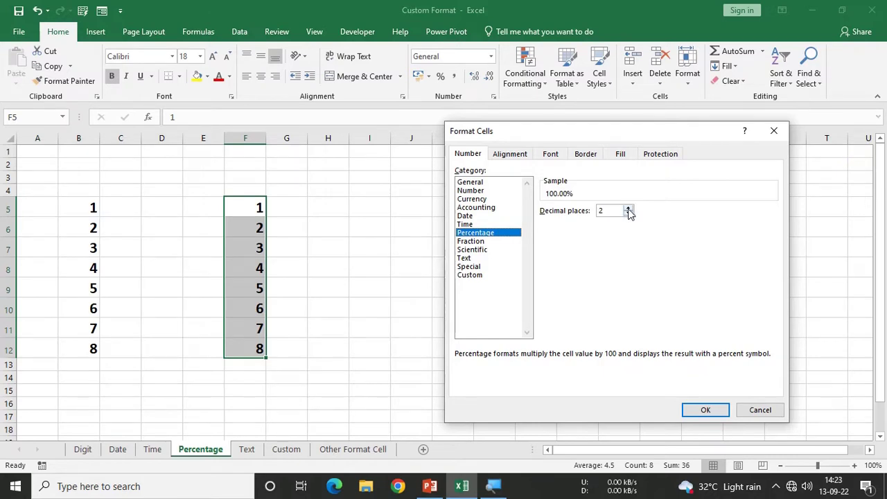
left_click(628, 214)
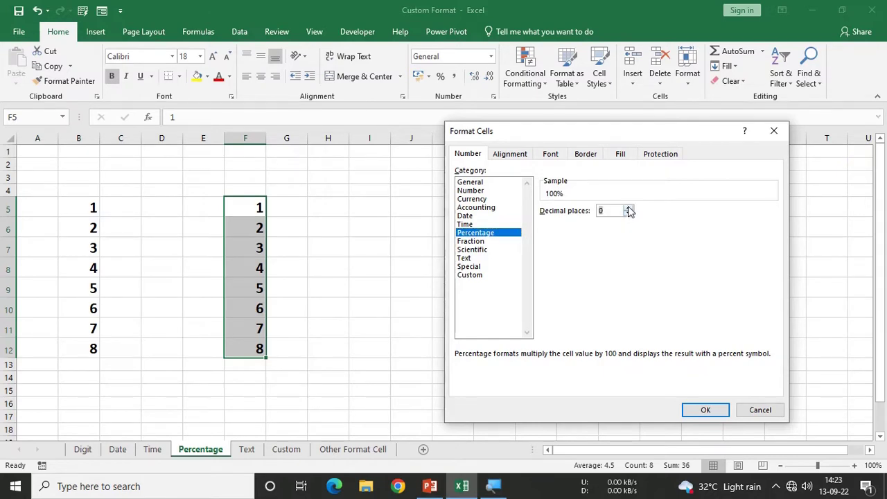
left_click(628, 208)
left_click(628, 208)
left_click(704, 410)
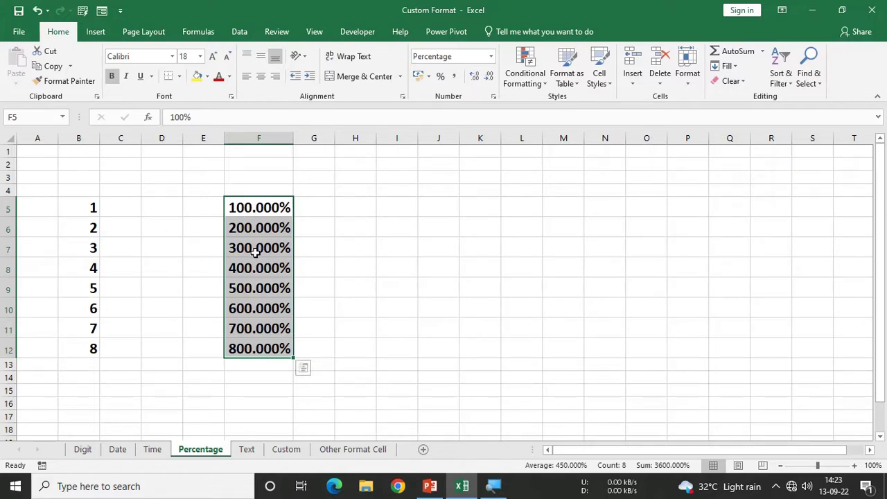
Undo the percentage format on F5:F12, then preview Percentage in Format Cells and cancel.
key("ctrl+z")
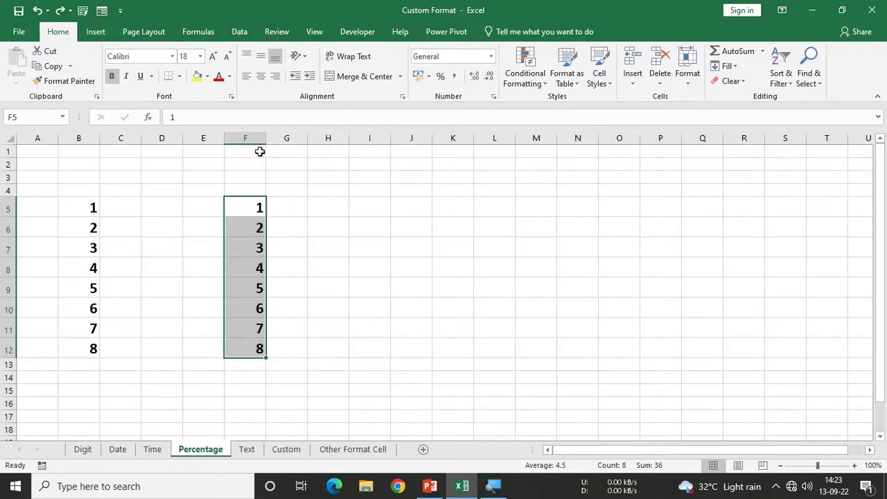
key("ctrl+1")
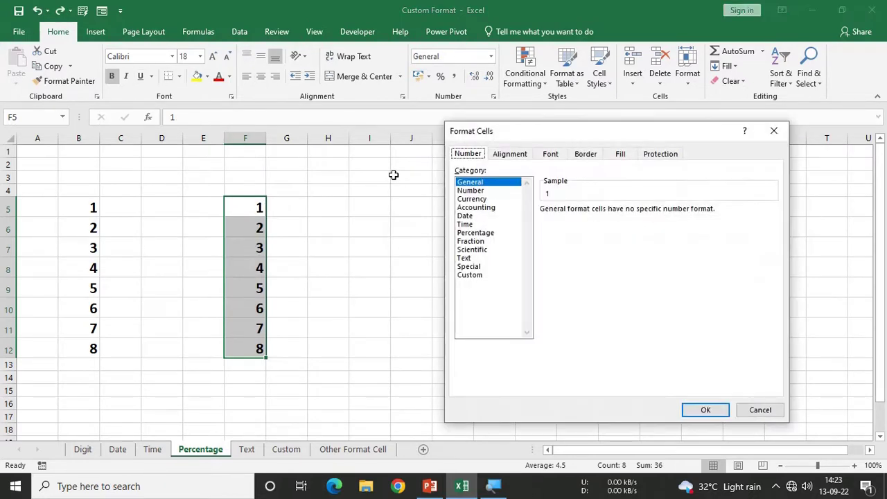
left_click(491, 234)
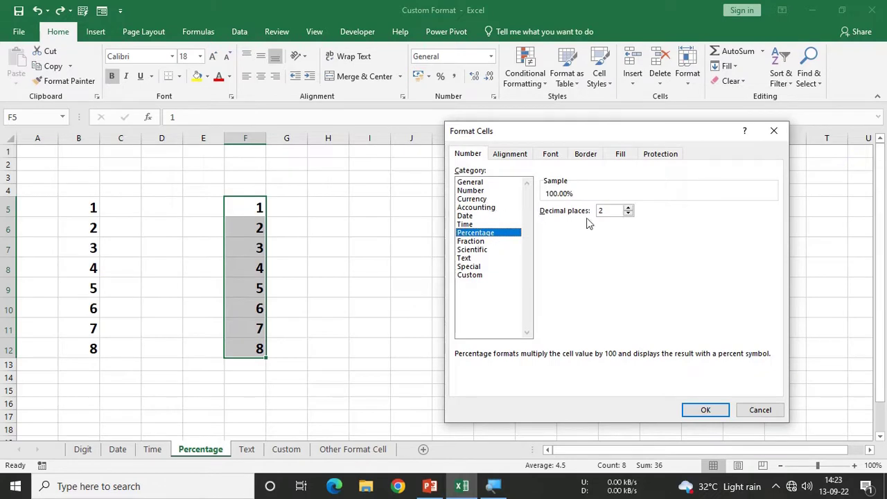
left_click(758, 410)
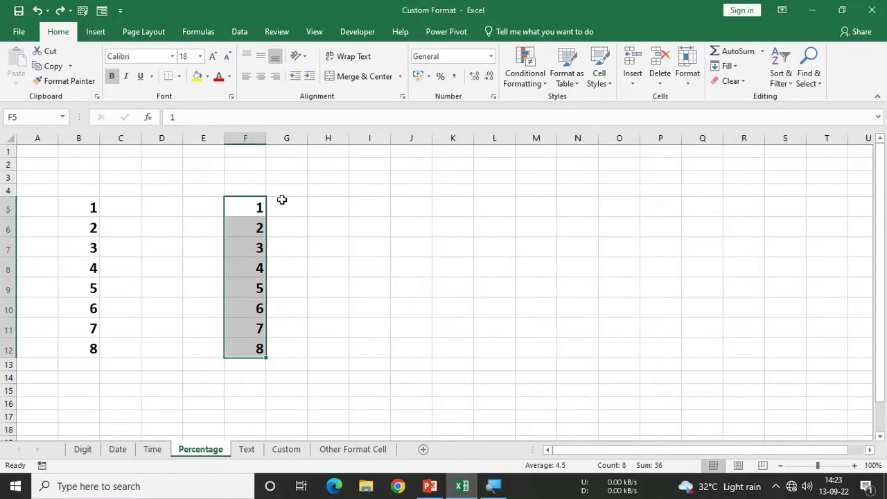
left_click(282, 201)
Enter 0.5, 0.6, 0.7 and 0.8 into H5:H8 and zoom the sheet to 120%.
left_click(326, 213)
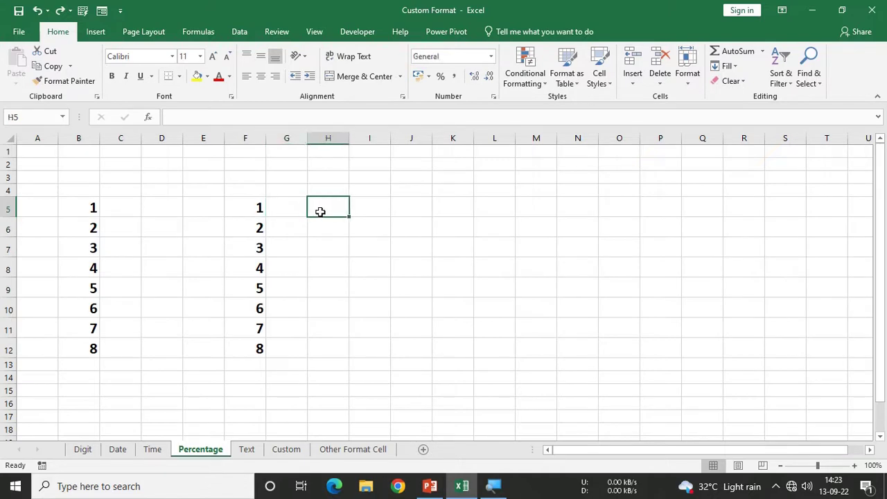
type(".5")
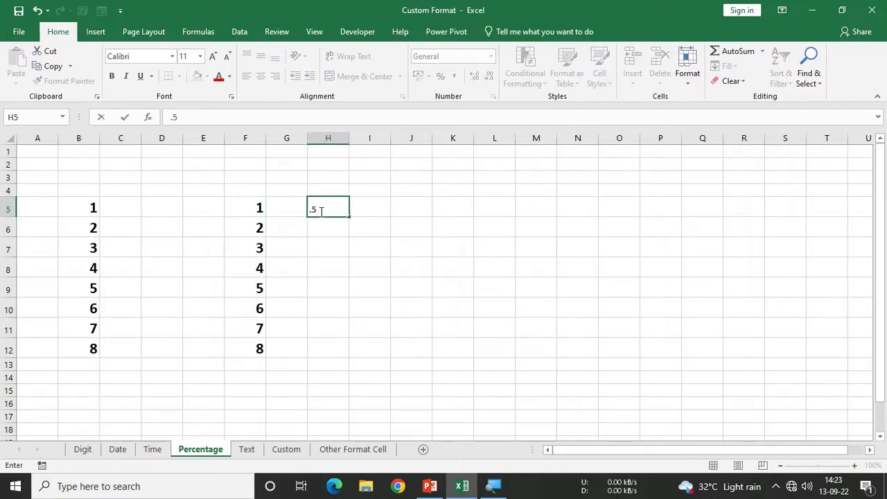
key("Return")
type(".6")
key("Return")
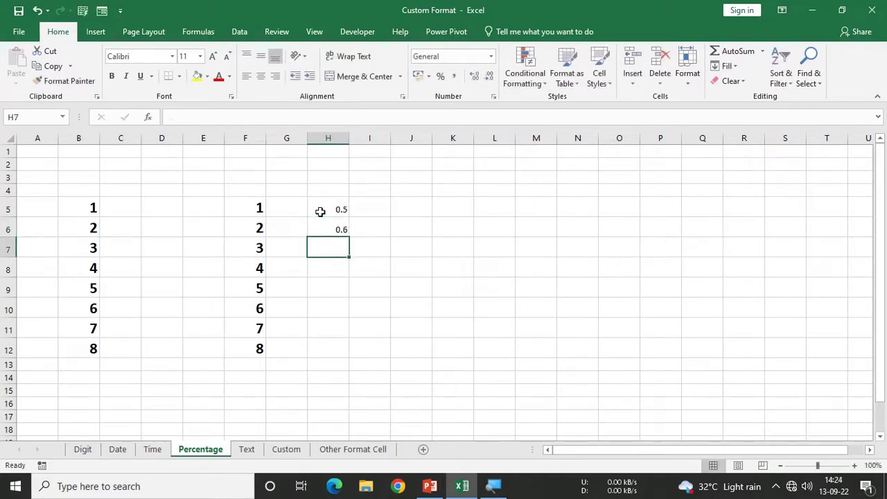
type(".7")
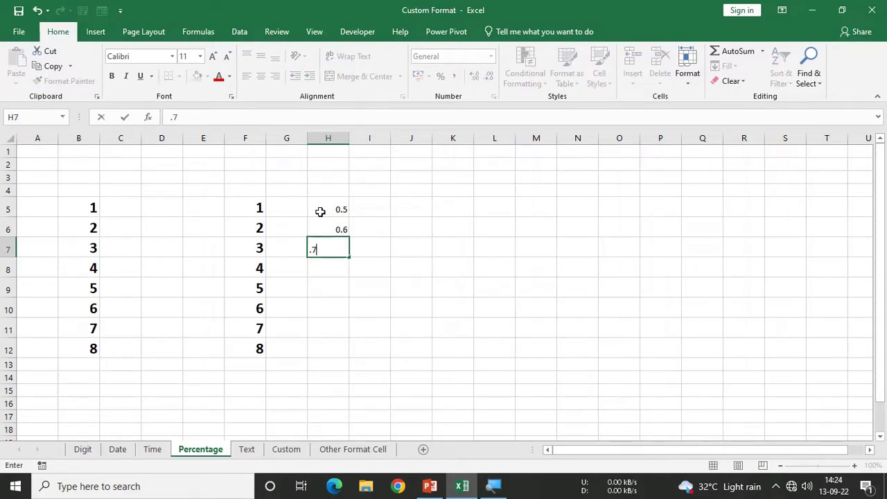
key("Return")
type(".8")
key("Return")
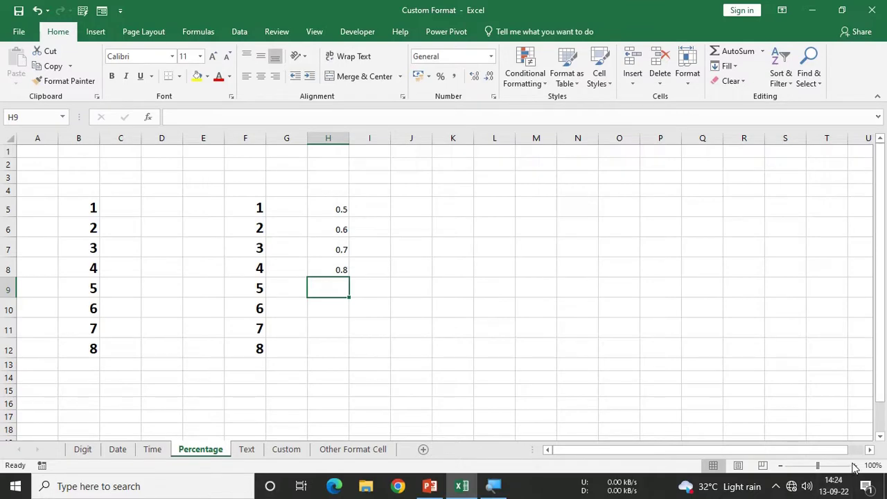
left_click(854, 465)
left_click(854, 465)
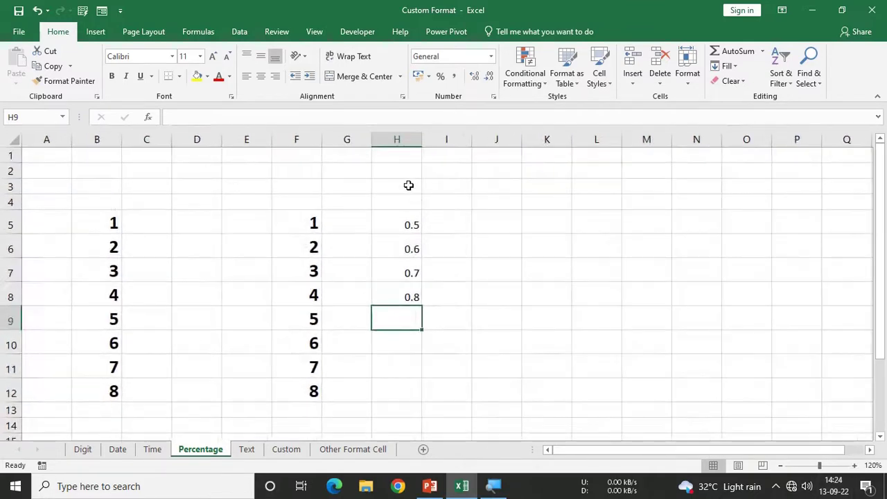
left_click(397, 139)
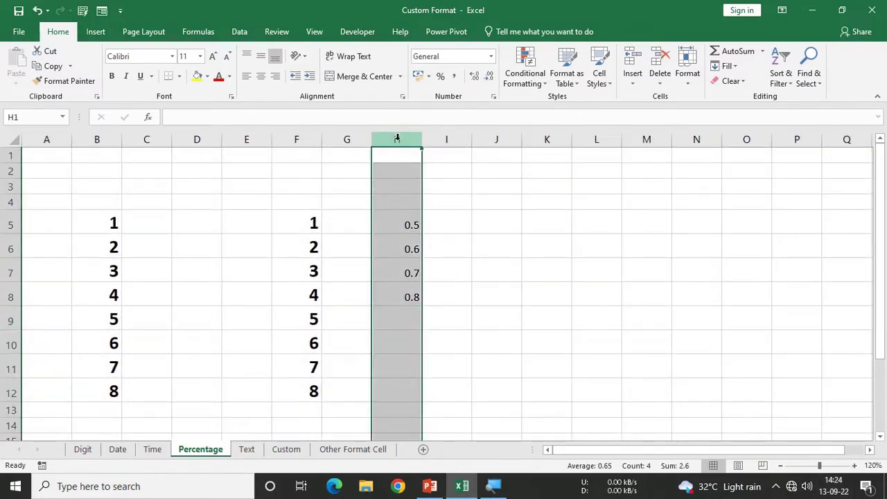
Apply Percentage format to column H so H5:H8 read 50.00% to 80.00%.
key("ctrl+1")
left_click(476, 235)
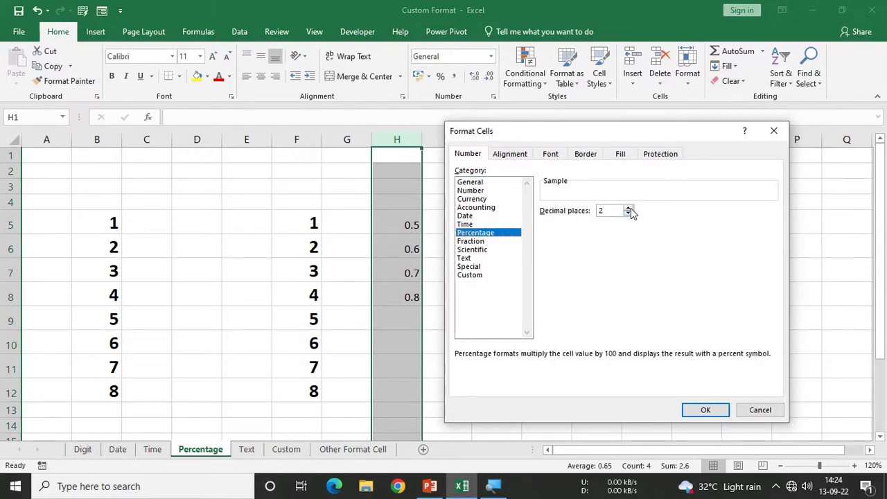
left_click(702, 410)
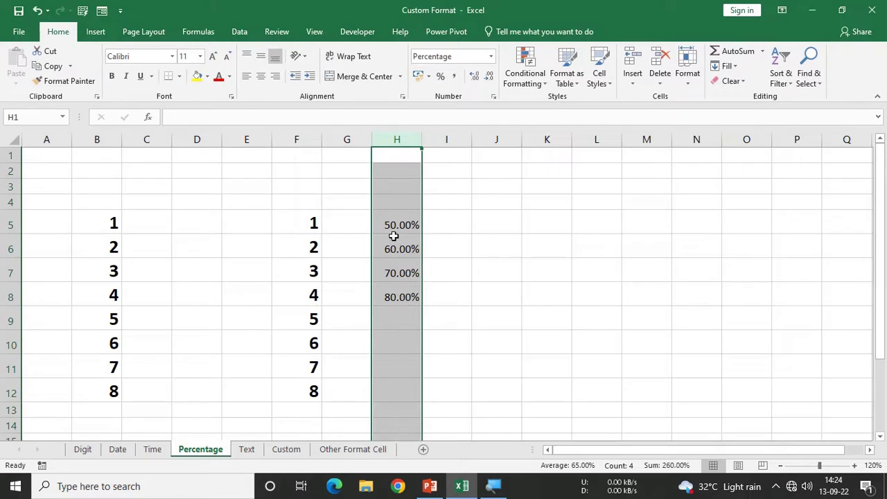
Check the stored values behind the percentages in H5, H6 and H8.
left_click(385, 291)
left_click(406, 221)
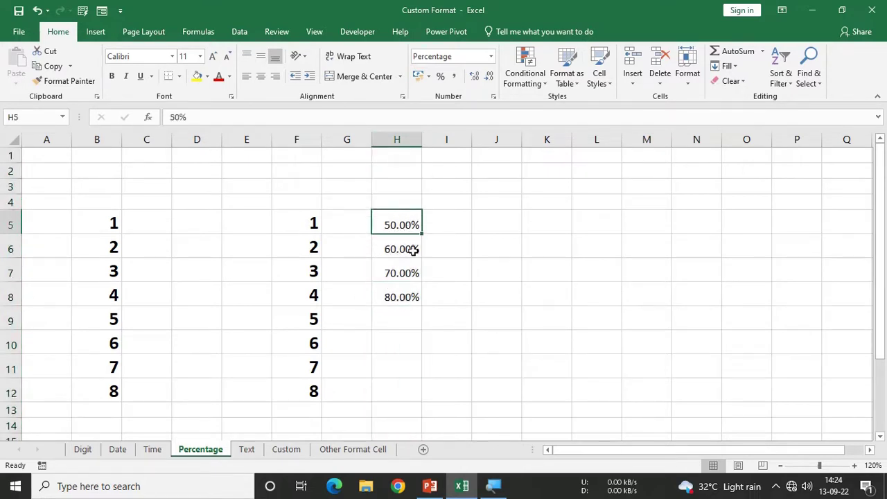
left_click(409, 252)
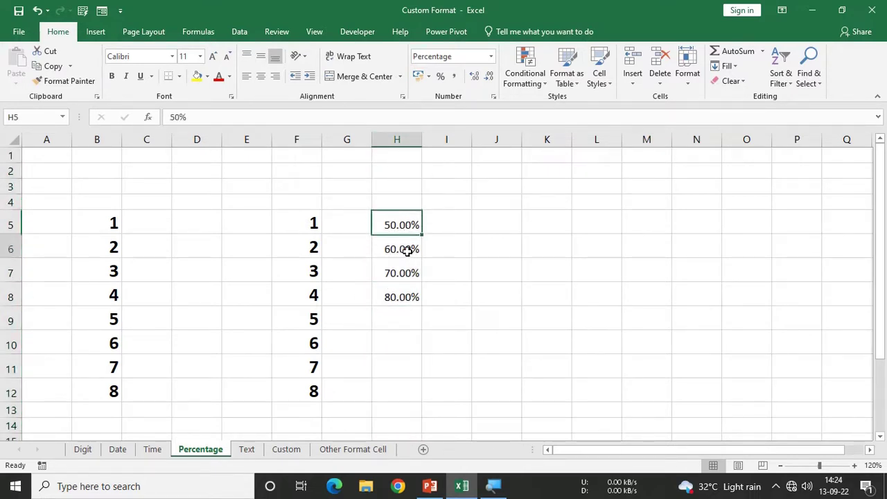
left_click(402, 301)
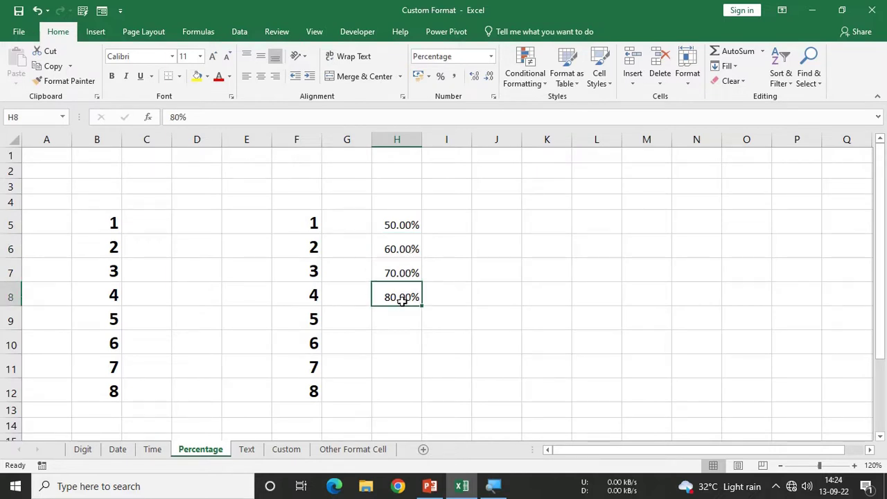
left_click(403, 315)
left_click(405, 225)
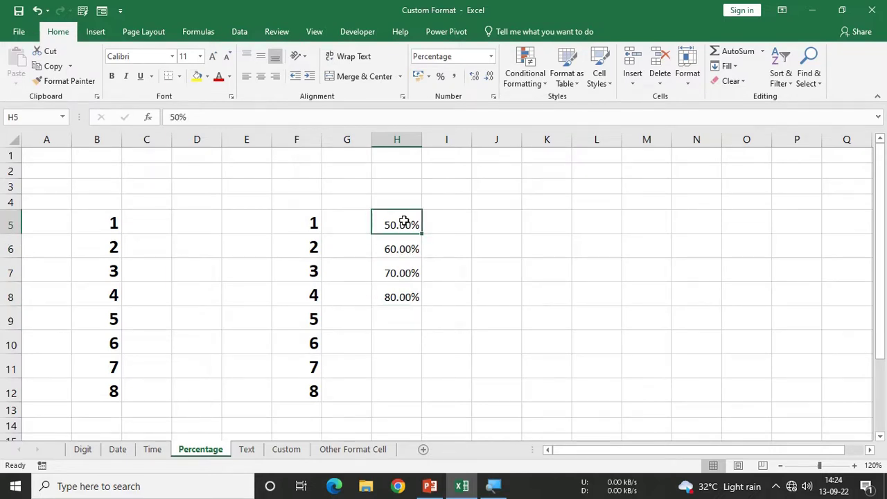
left_click_drag(399, 186, 408, 298)
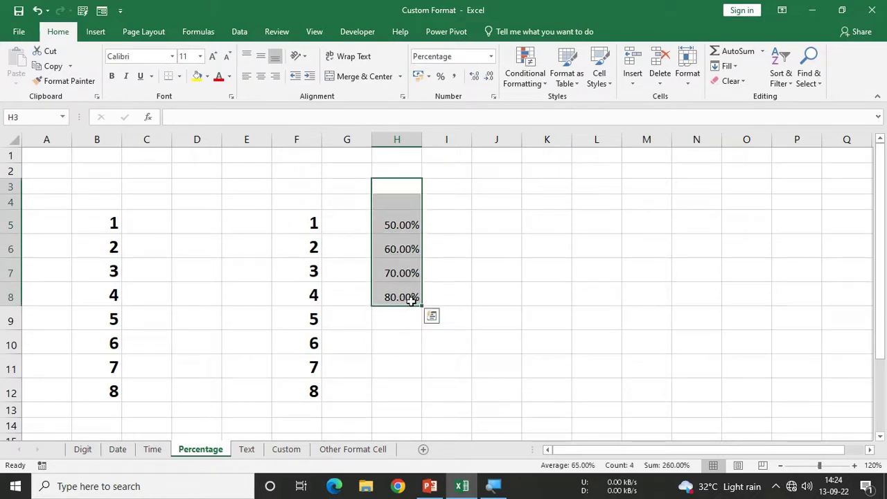
left_click(413, 342)
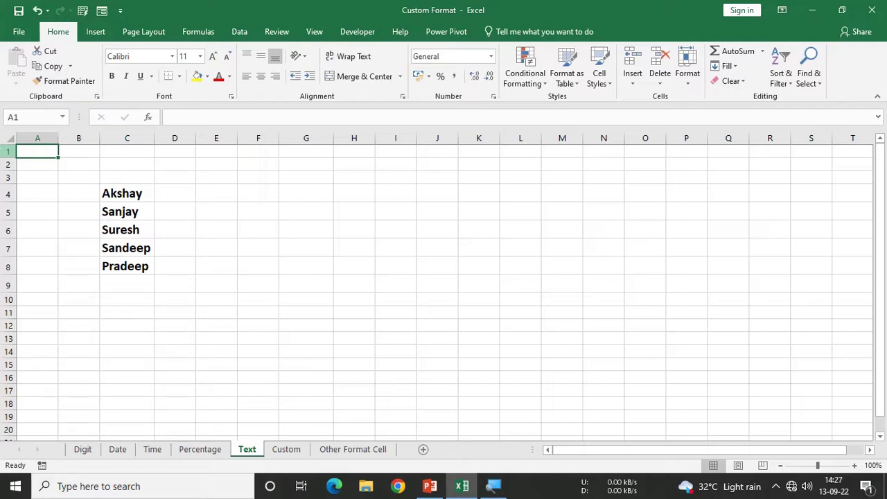
left_click(115, 192)
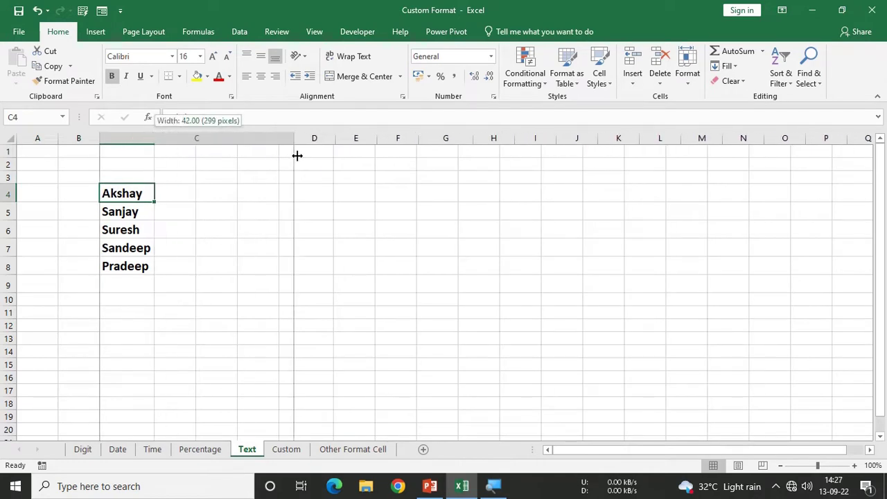
left_click_drag(153, 137, 305, 155)
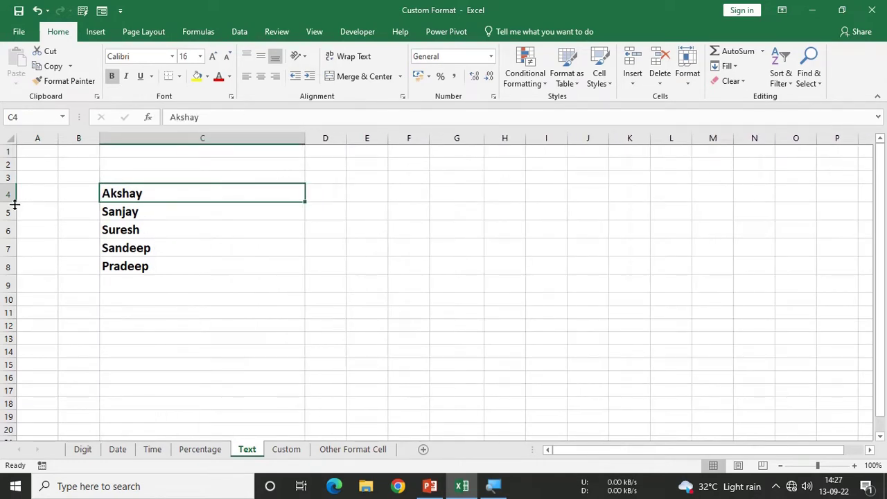
left_click_drag(14, 204, 14, 282)
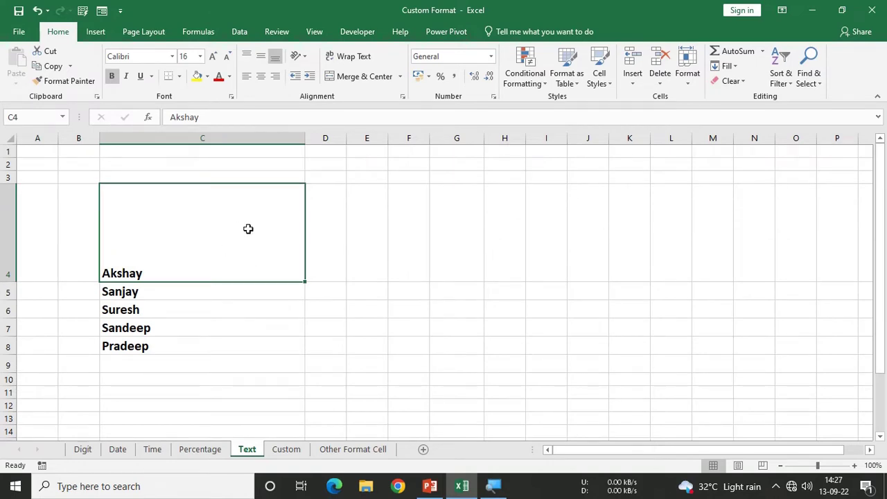
key("ctrl+1")
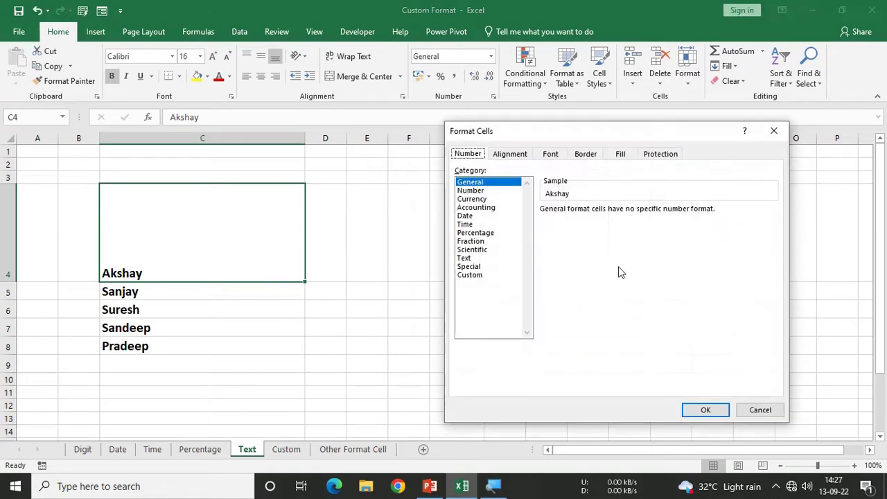
left_click(516, 158)
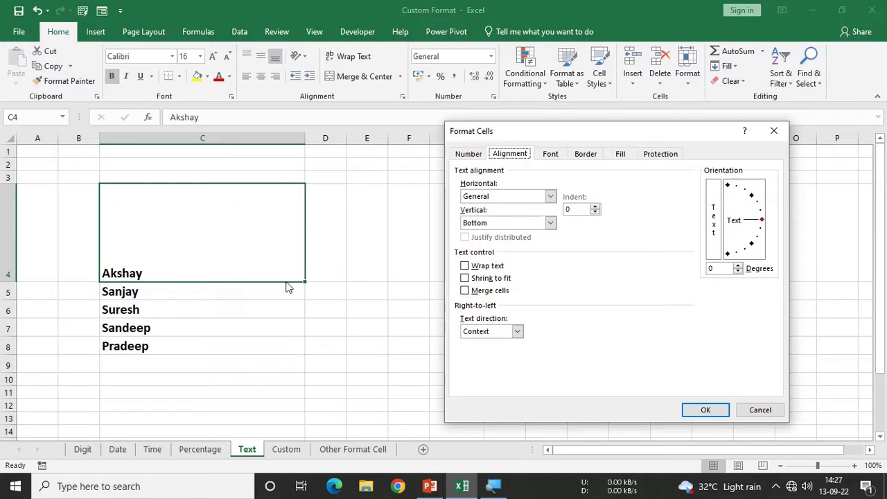
left_click(550, 197)
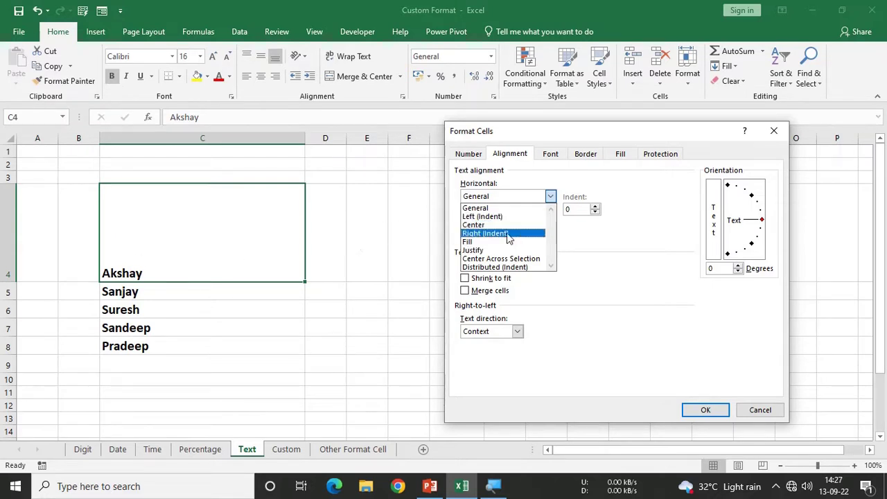
left_click(513, 234)
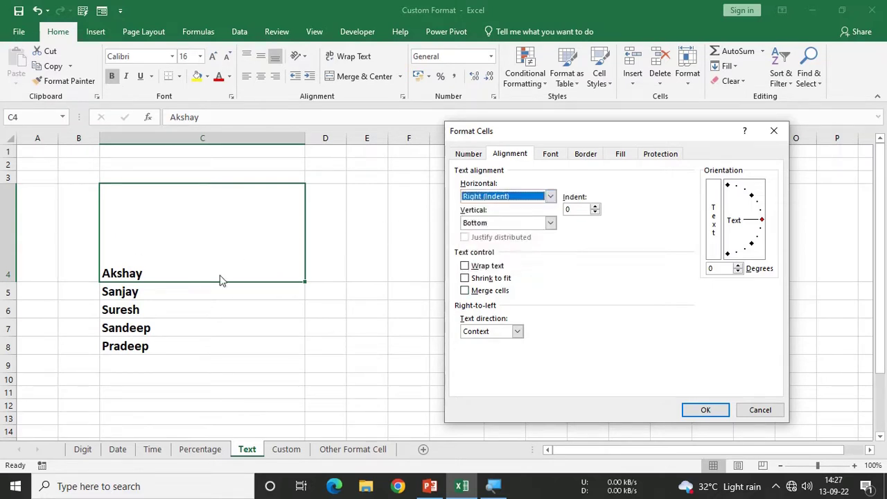
left_click(705, 410)
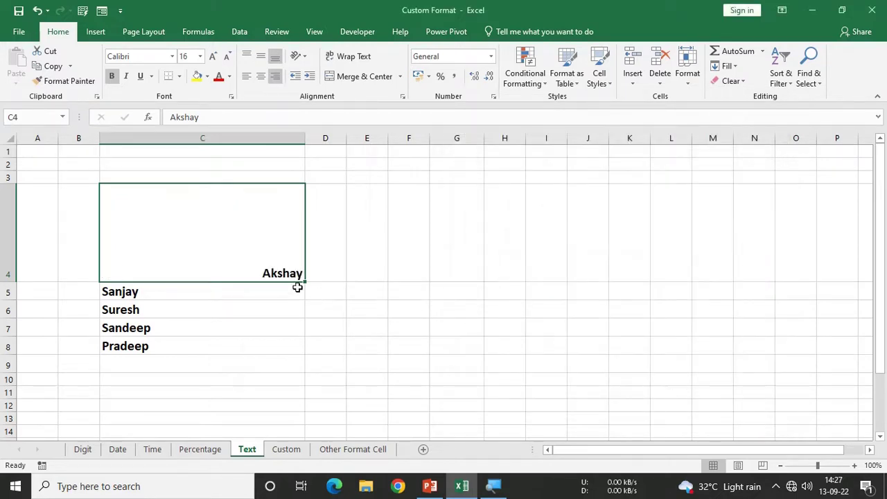
key("ctrl+z")
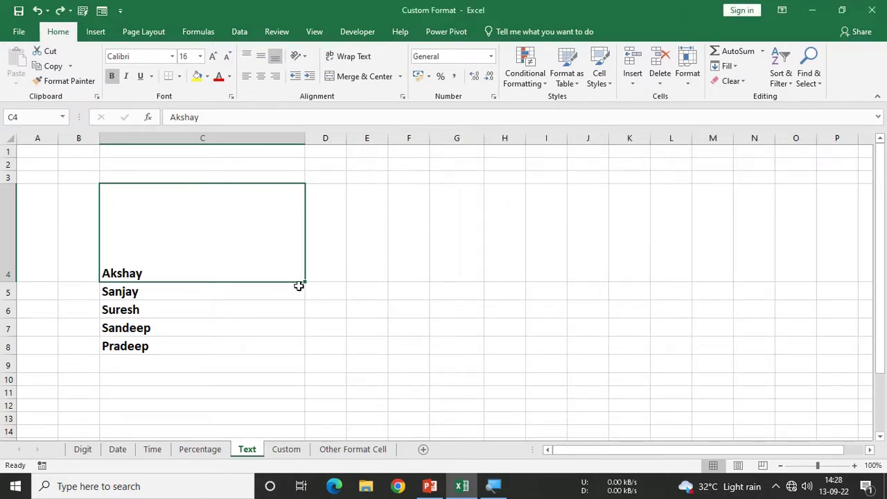
Apply Fill horizontal alignment to Akshay in C4 and resize column C to test it.
key("ctrl+1")
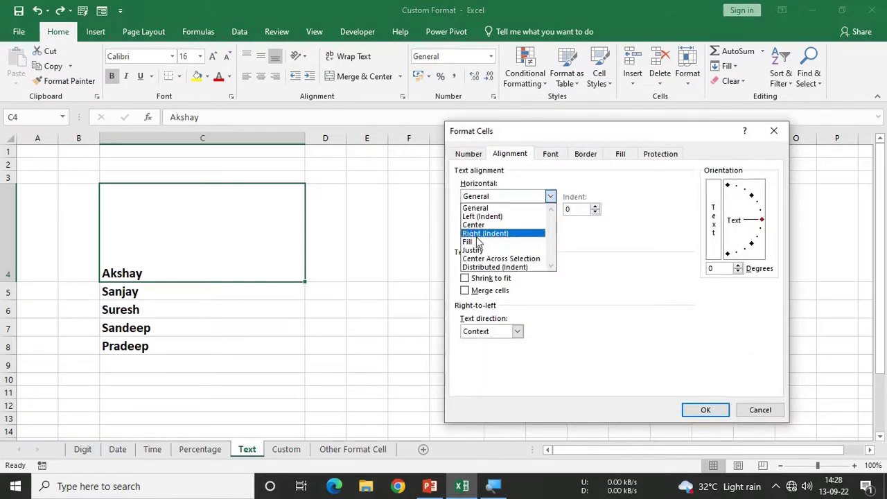
left_click(473, 242)
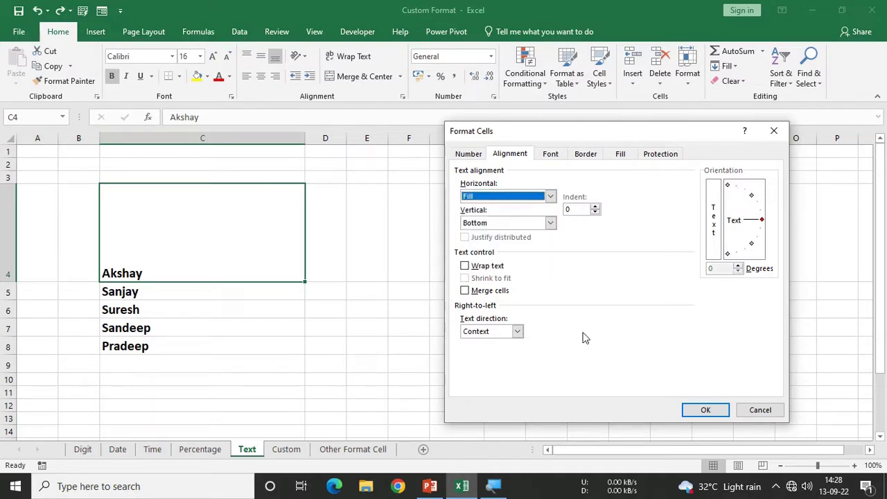
left_click(699, 410)
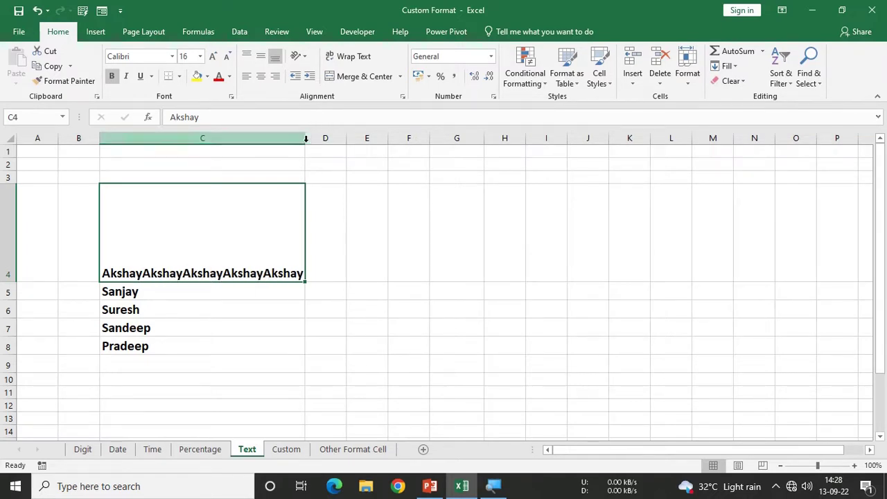
left_click_drag(304, 140, 216, 149)
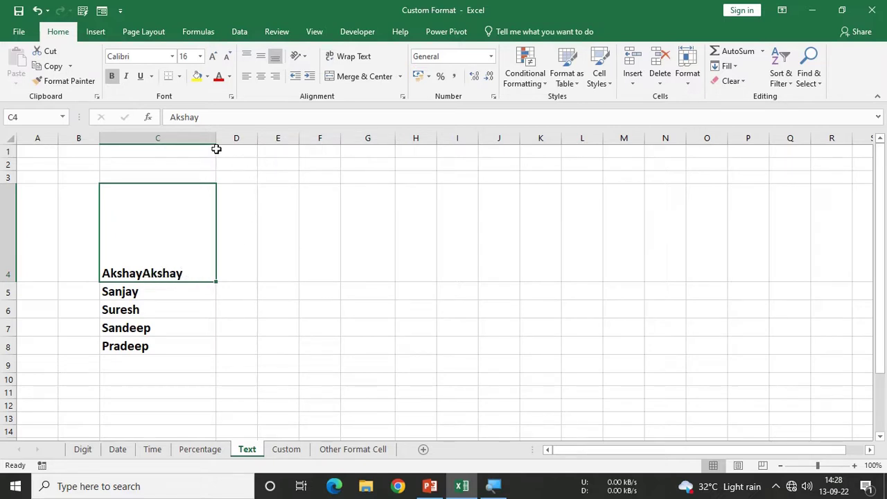
left_click_drag(216, 143, 343, 165)
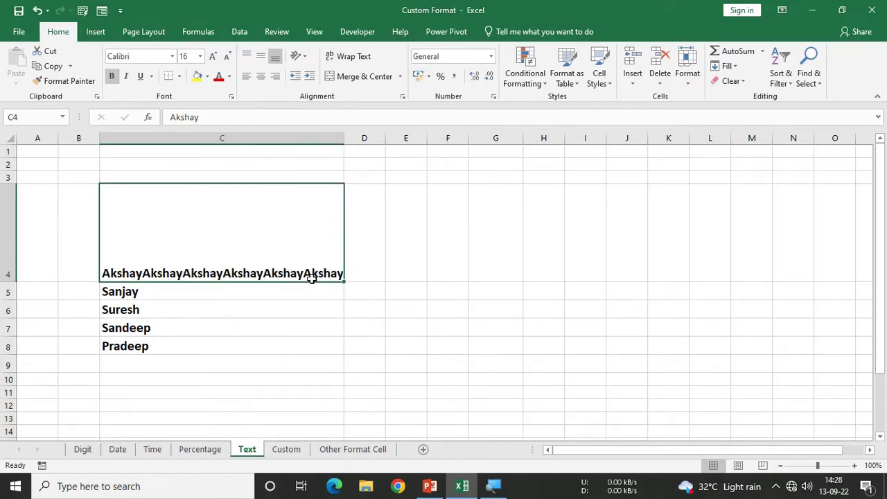
Undo the column width and Fill changes, then reopen Format Cells for C4.
key("ctrl+z")
key("ctrl+z")
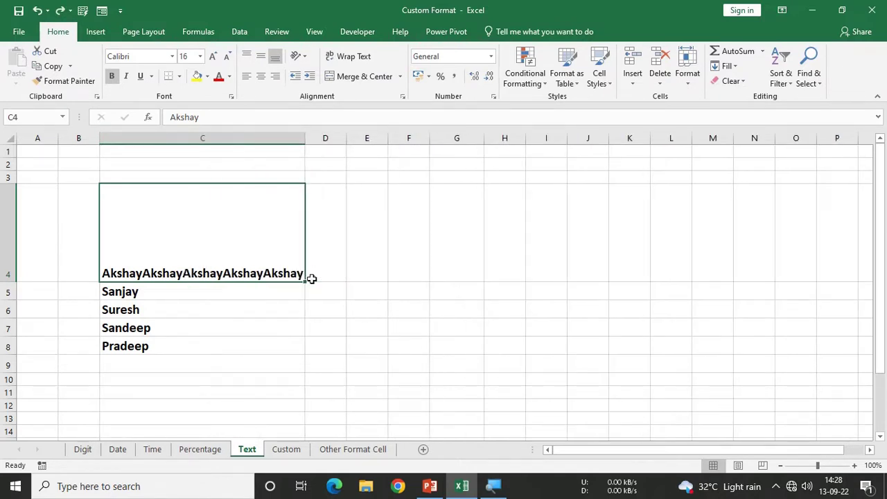
key("ctrl+z")
key("ctrl+1")
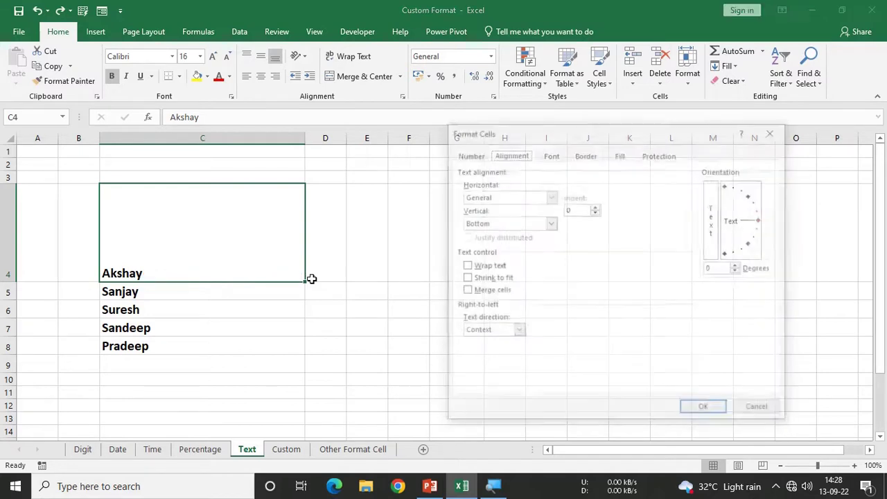
Set C4's vertical alignment to Top with horizontal left at General, then undo it.
left_click(551, 196)
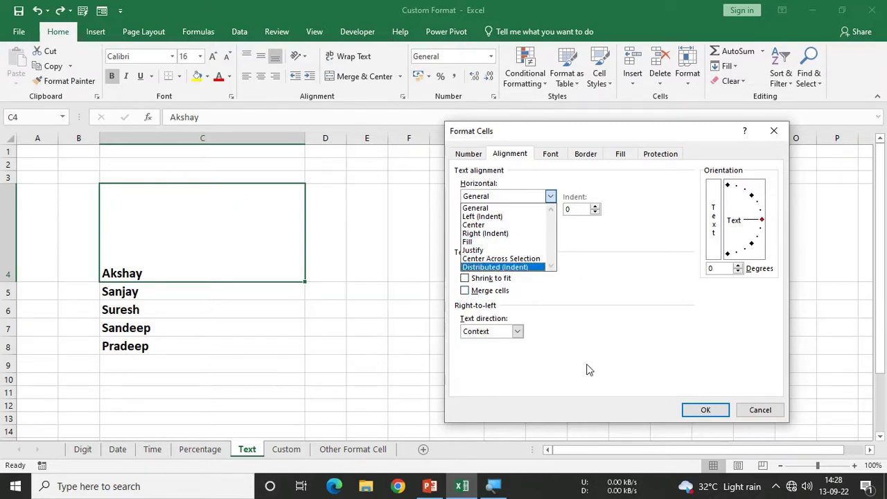
left_click(567, 303)
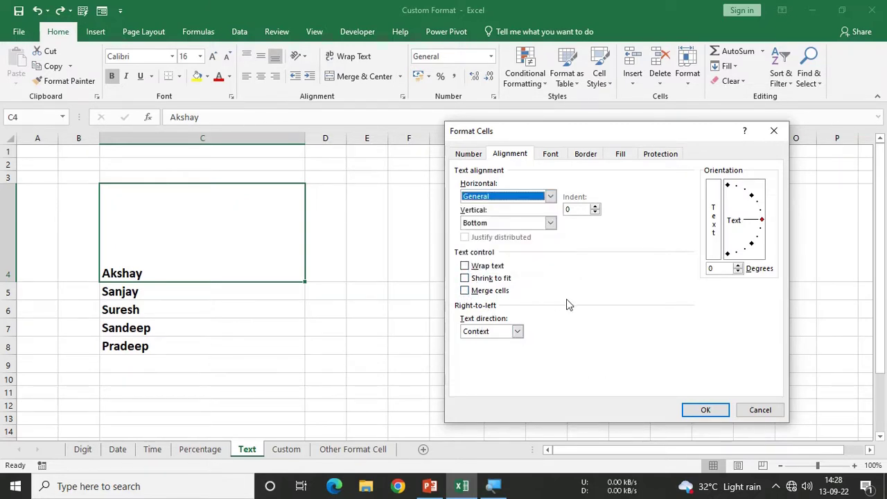
left_click(550, 222)
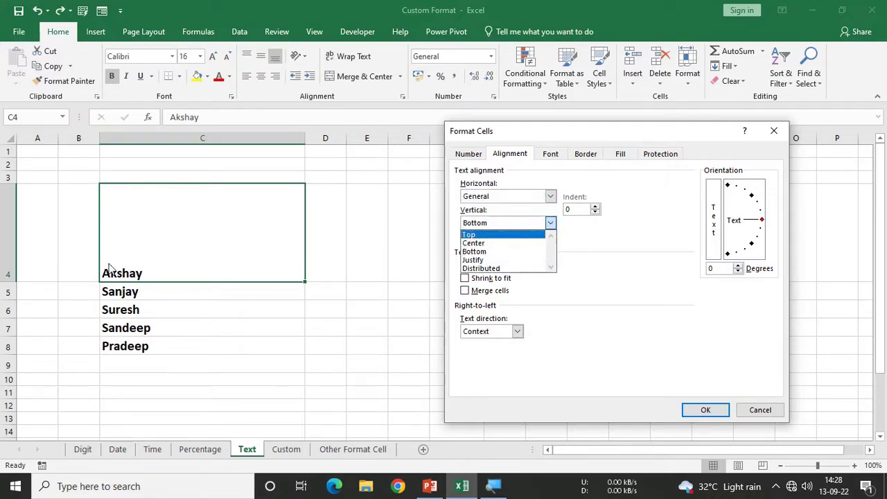
left_click(478, 236)
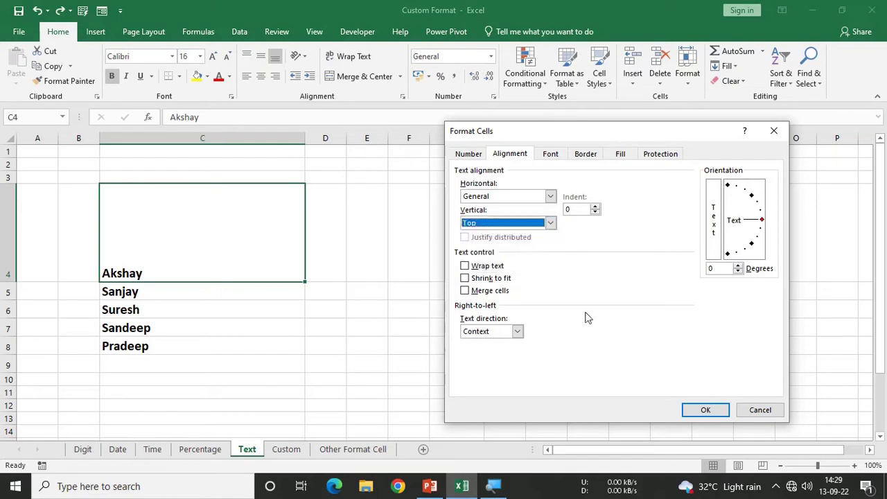
left_click(706, 410)
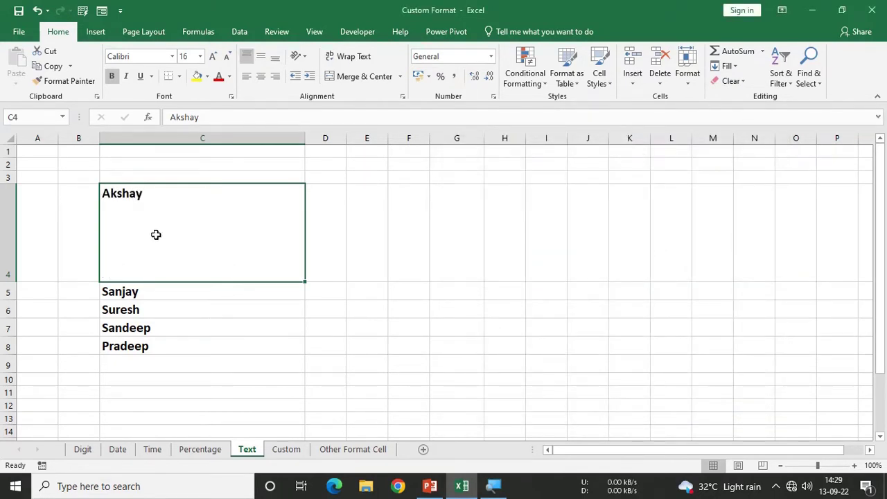
key("ctrl+z")
Try vertically centring Akshay in C4, then undo the change.
key("ctrl+1")
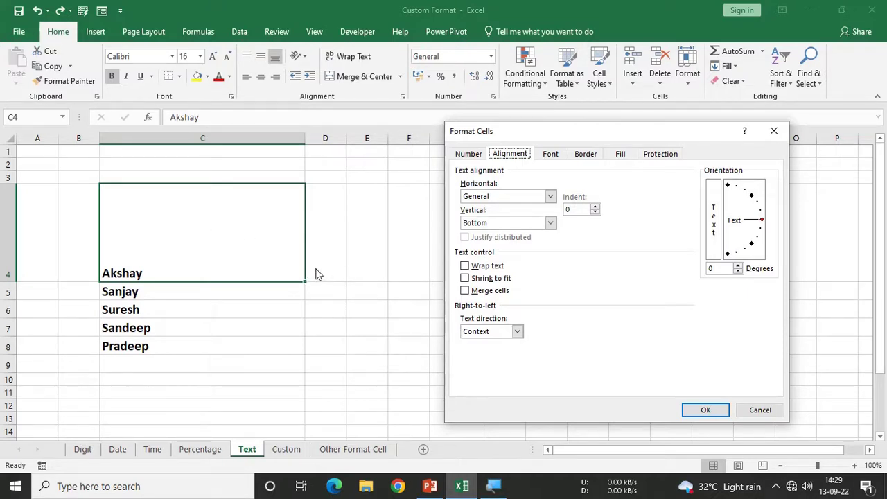
left_click(552, 226)
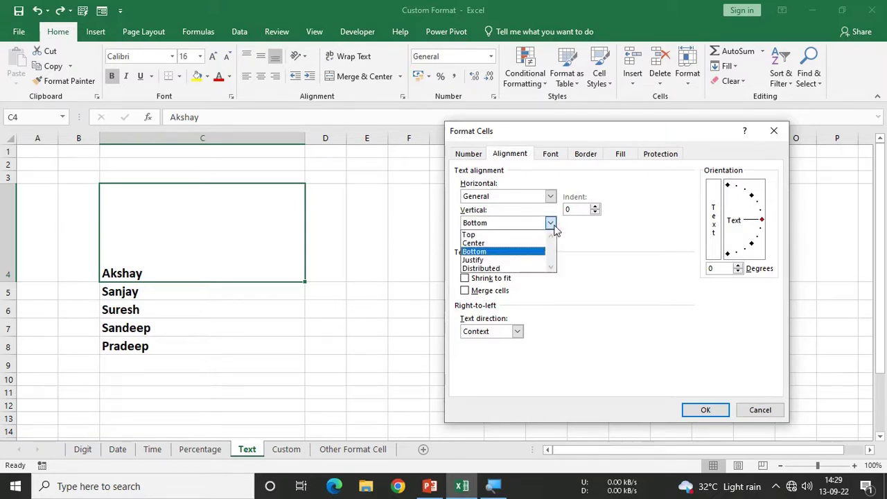
left_click(488, 243)
left_click(719, 414)
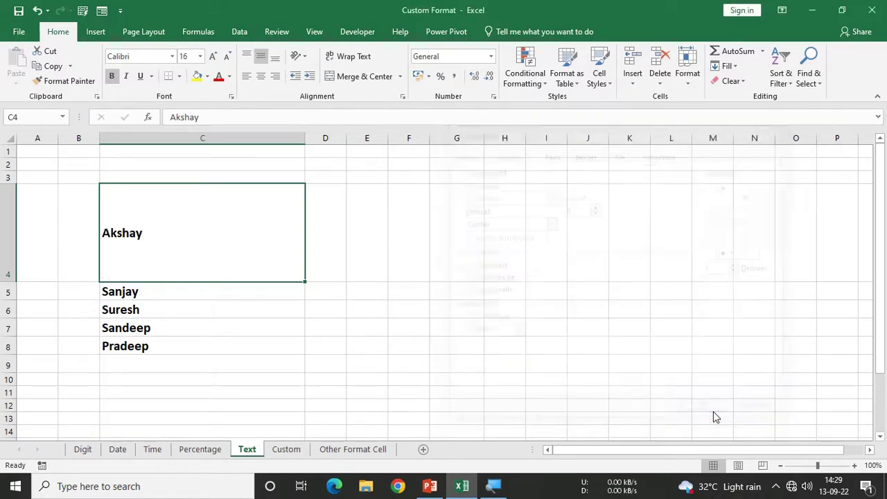
key("ctrl+z")
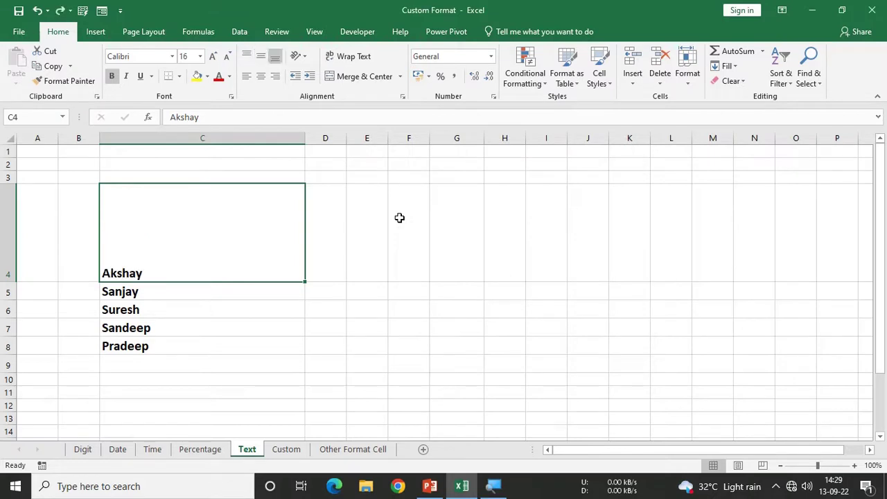
Reopen C4's formatting, leave Vertical at Bottom, and view its font settings.
key("ctrl+1")
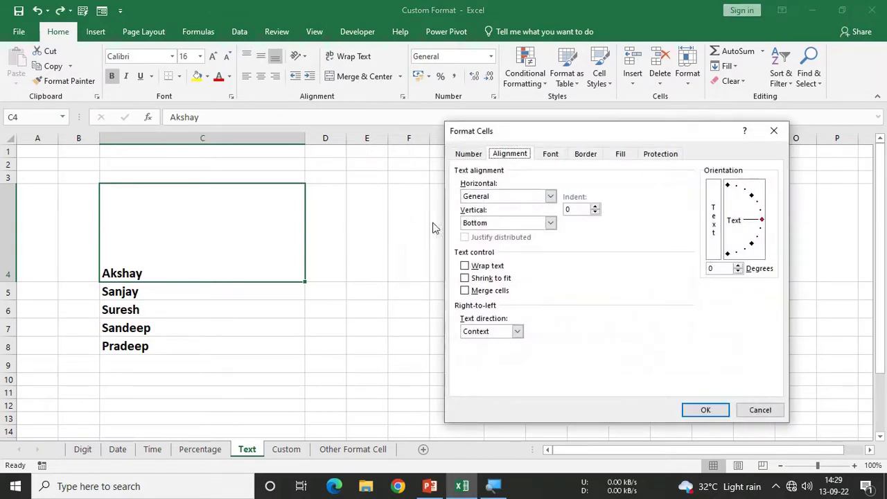
left_click(544, 224)
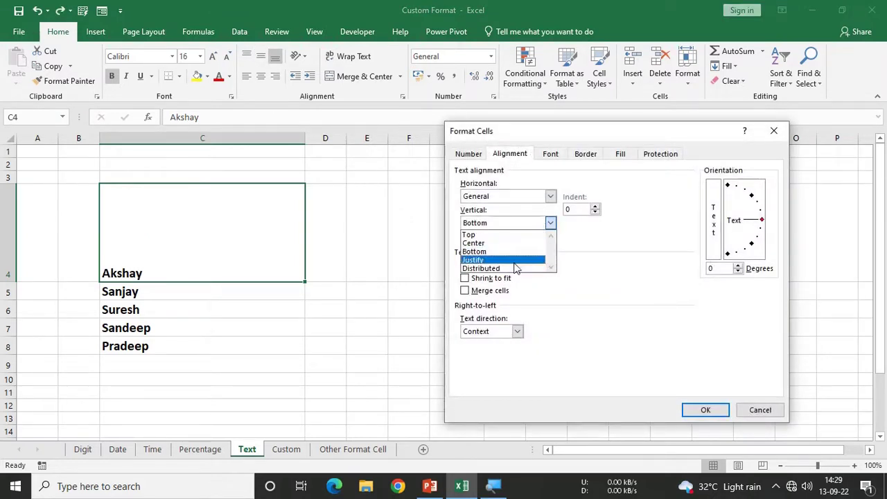
left_click(607, 305)
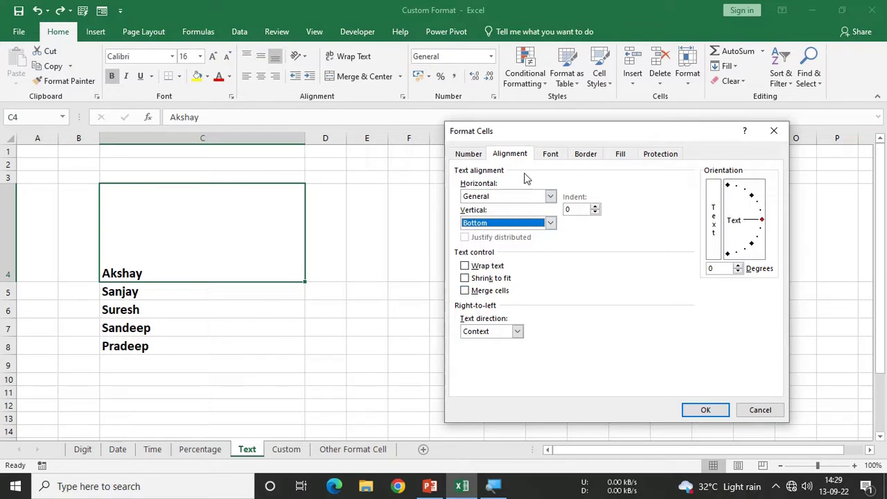
left_click(550, 154)
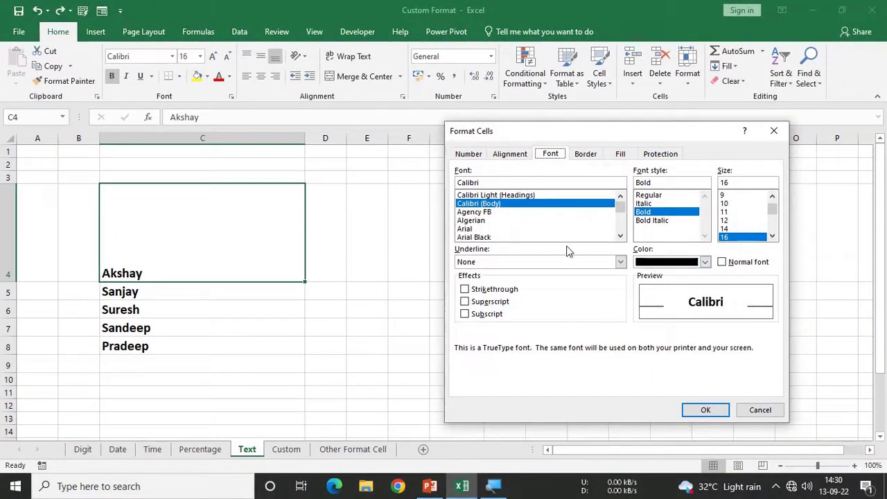
Try strikethrough, superscript and subscript on C4's font, then clear all effects.
left_click(465, 289)
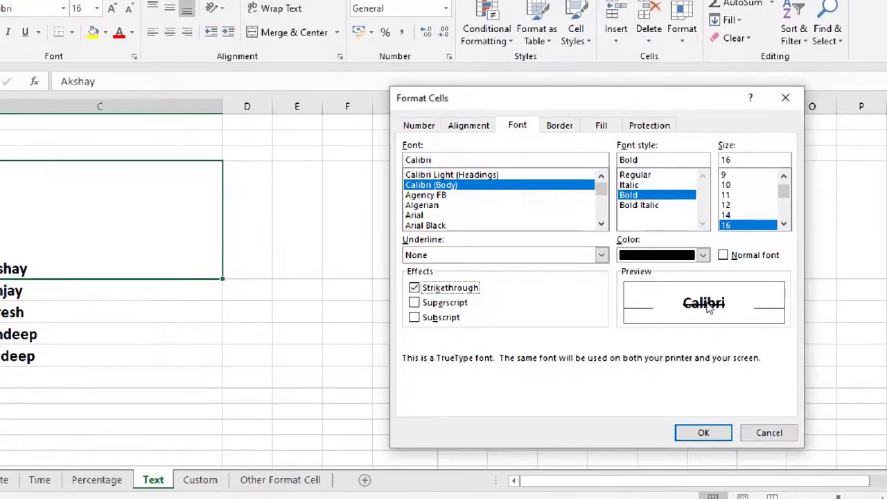
left_click(468, 289)
left_click(468, 304)
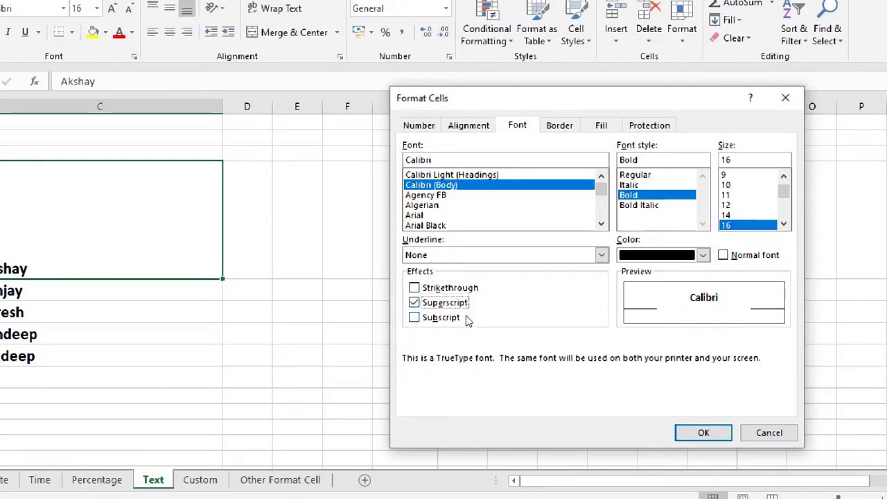
left_click(466, 318)
left_click(465, 304)
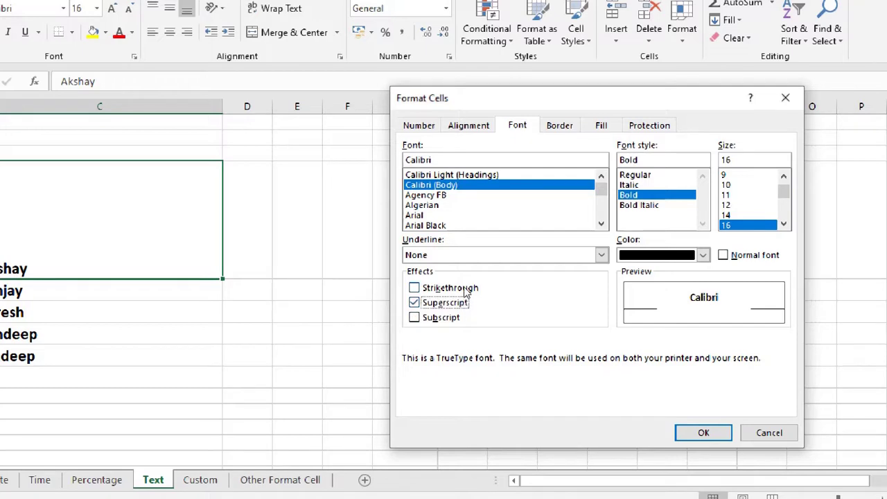
left_click(468, 288)
left_click(464, 293)
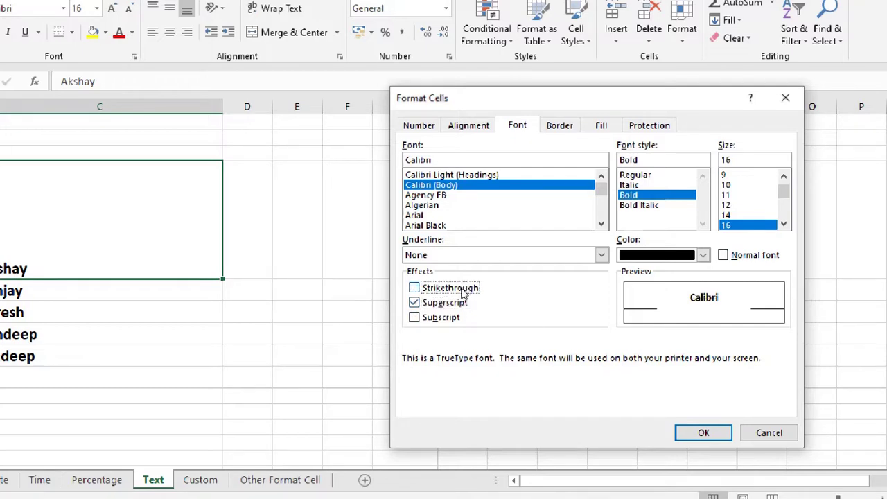
left_click(468, 304)
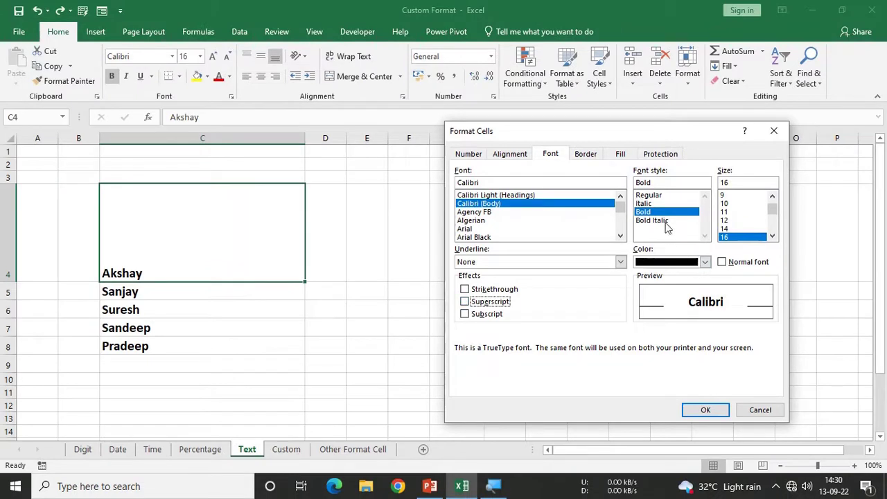
Set C4's font colour to dark gold and its size to 20.
left_click(705, 262)
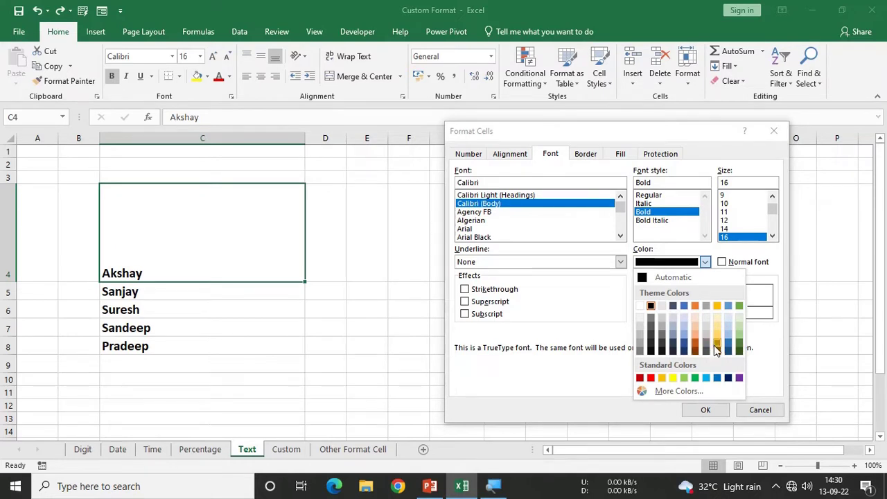
left_click(716, 350)
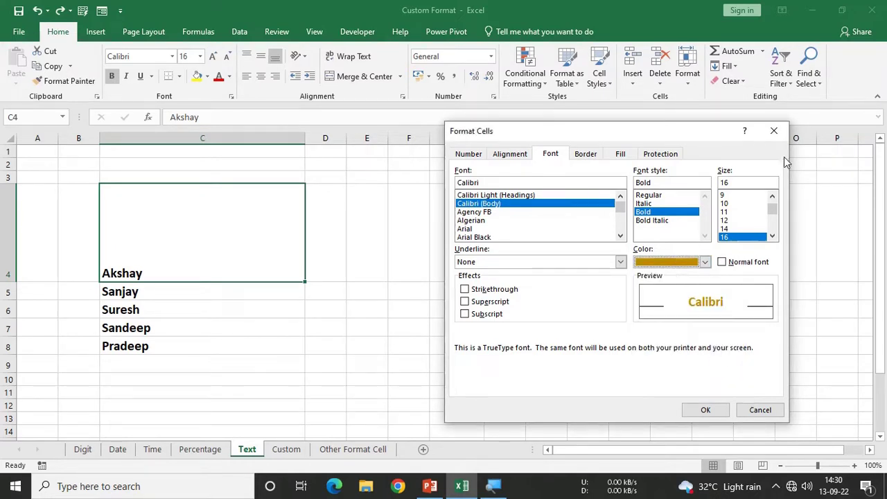
scroll(769, 216, "down", 2)
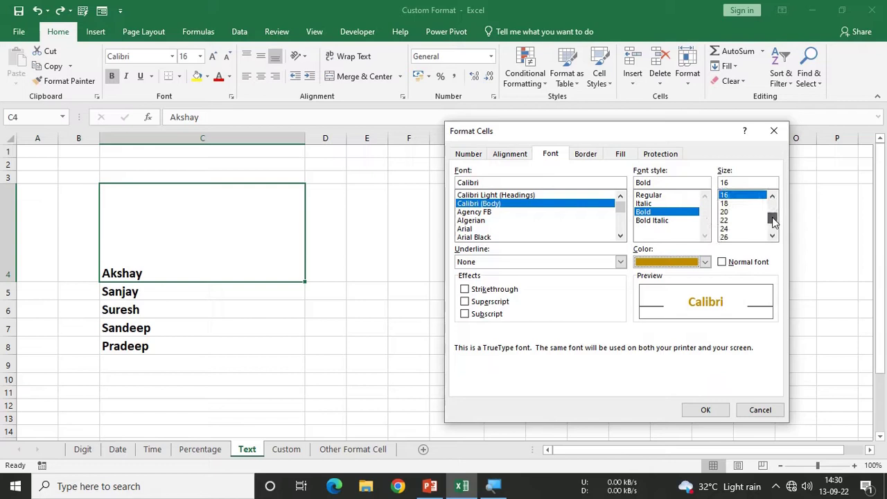
left_click(727, 213)
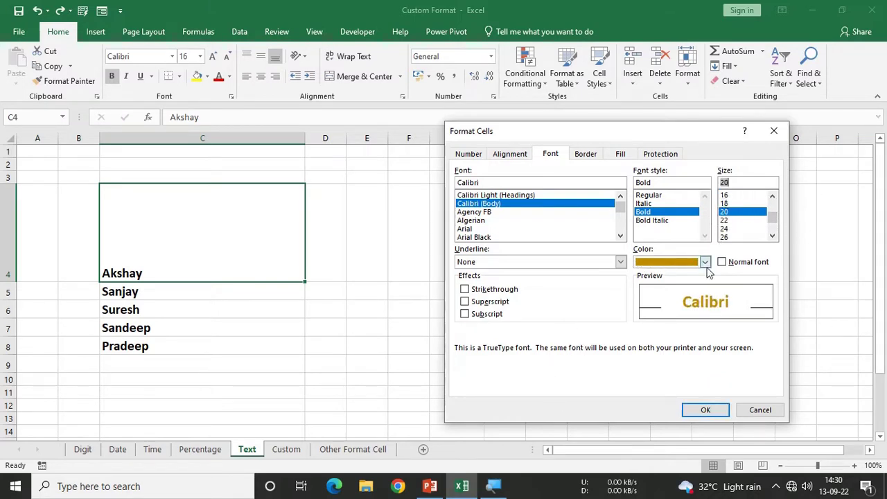
left_click(586, 154)
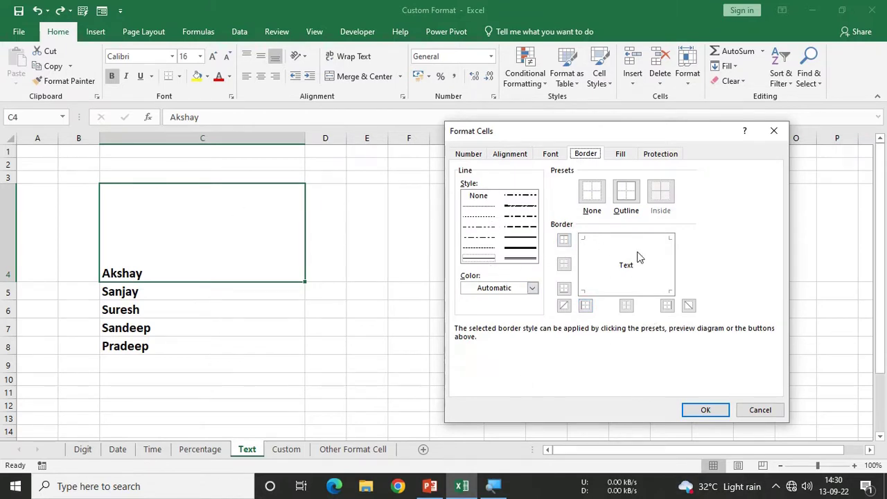
Give C4 dark blue borders: a thick top and a double-line bottom.
left_click(532, 287)
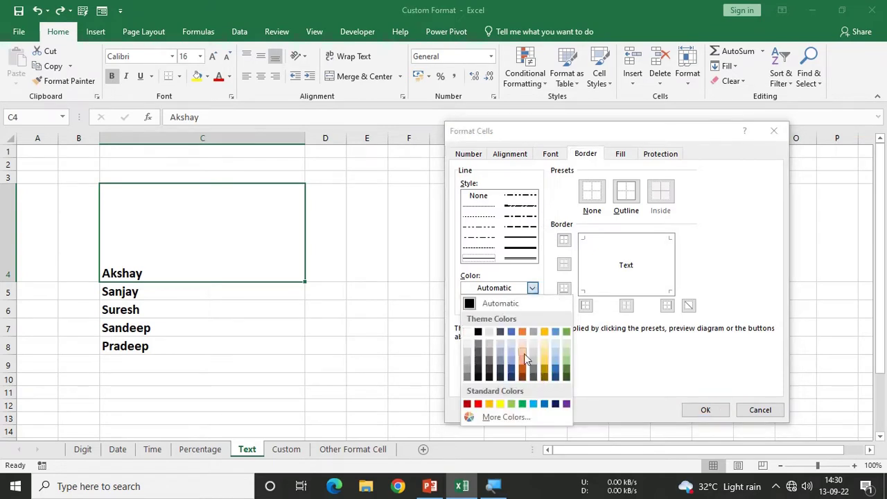
left_click(511, 369)
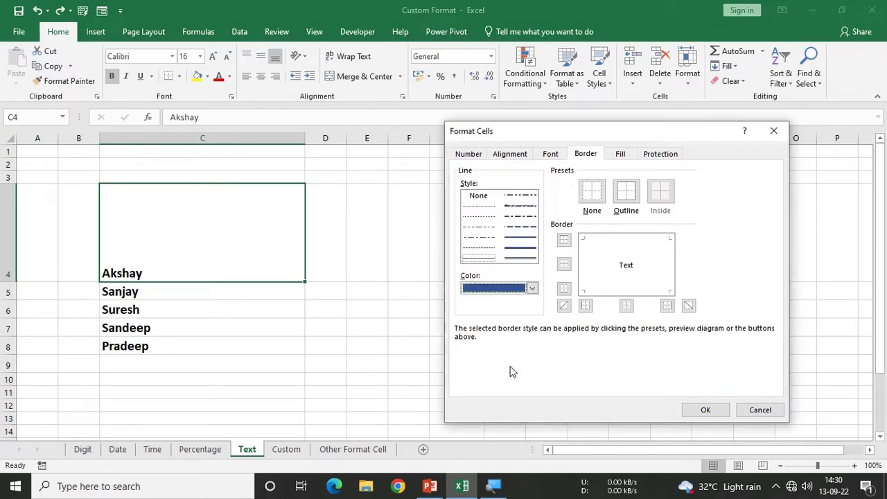
left_click(522, 250)
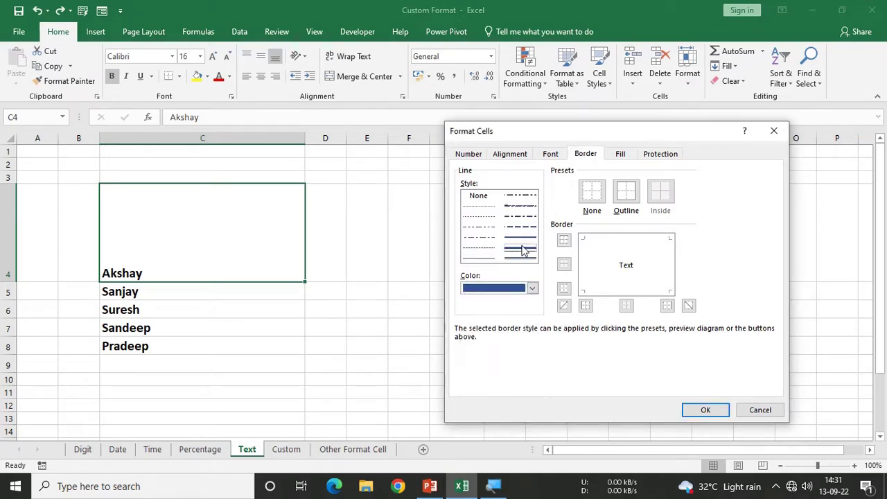
left_click(564, 239)
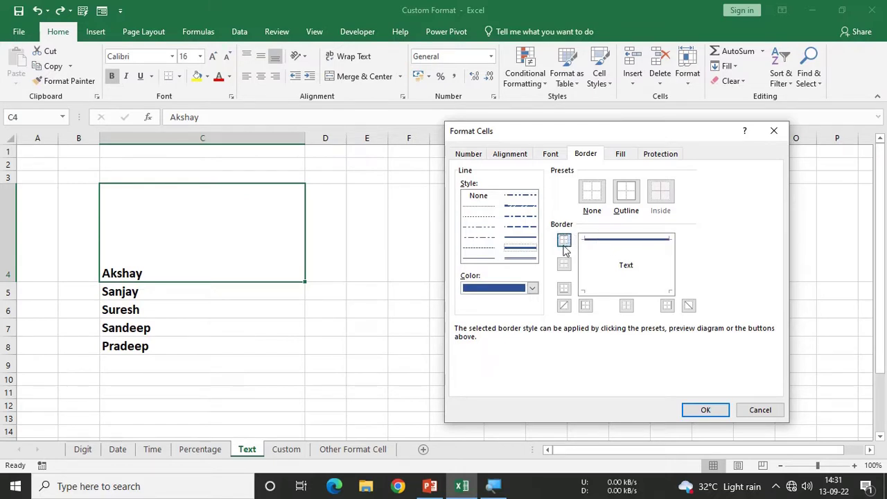
left_click(520, 259)
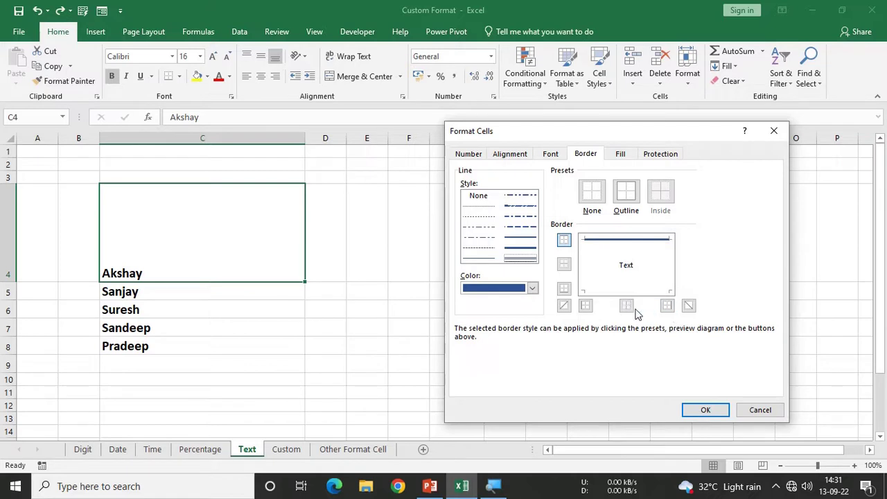
left_click(621, 296)
Add a dash-dot side border, toggle a diagonal on and off, apply, and copy C4.
left_click(530, 228)
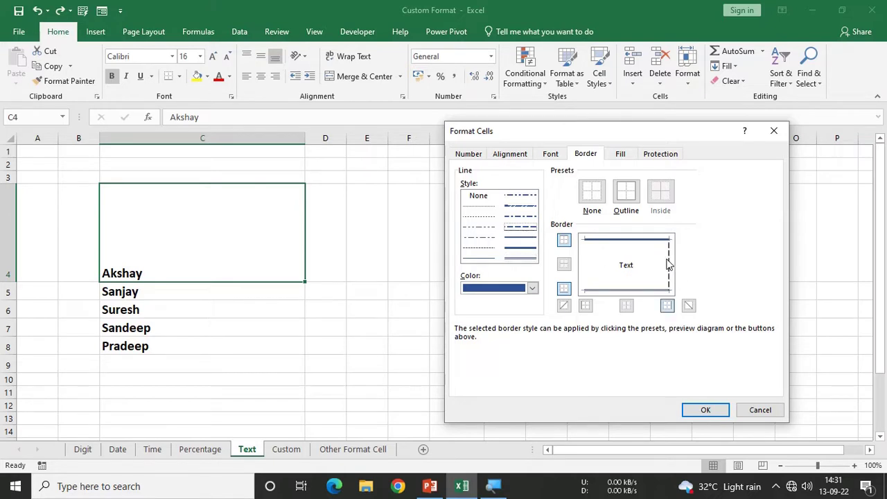
left_click(510, 208)
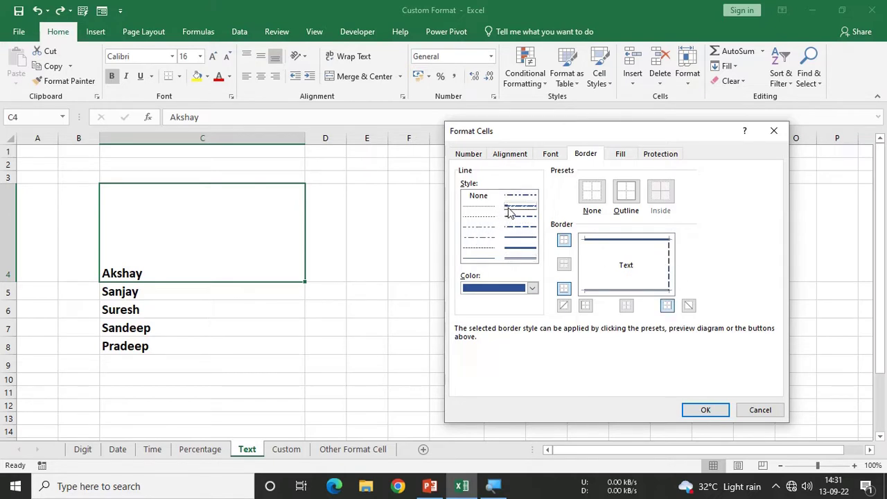
left_click(585, 260)
left_click(563, 307)
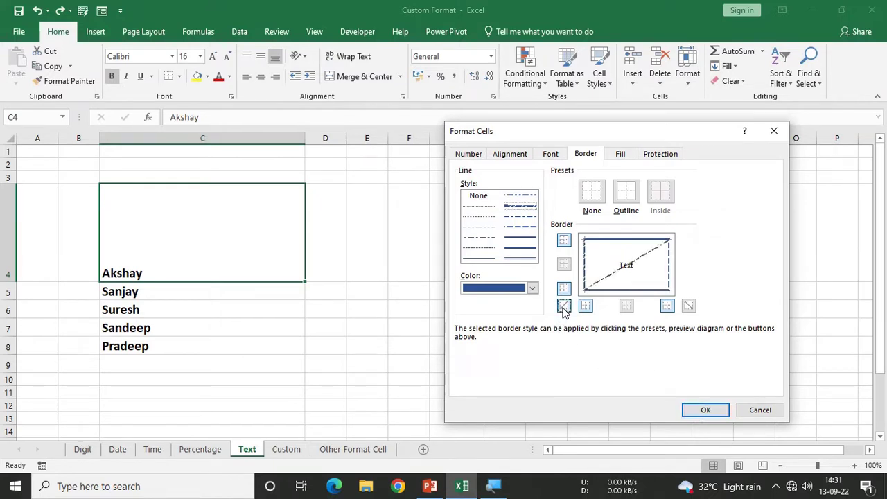
left_click(564, 307)
left_click(705, 410)
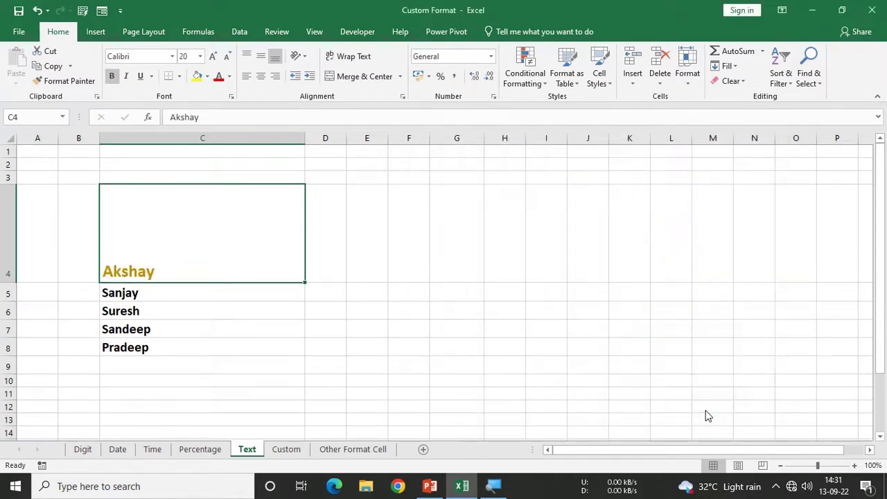
key("ctrl+c")
left_click(248, 346)
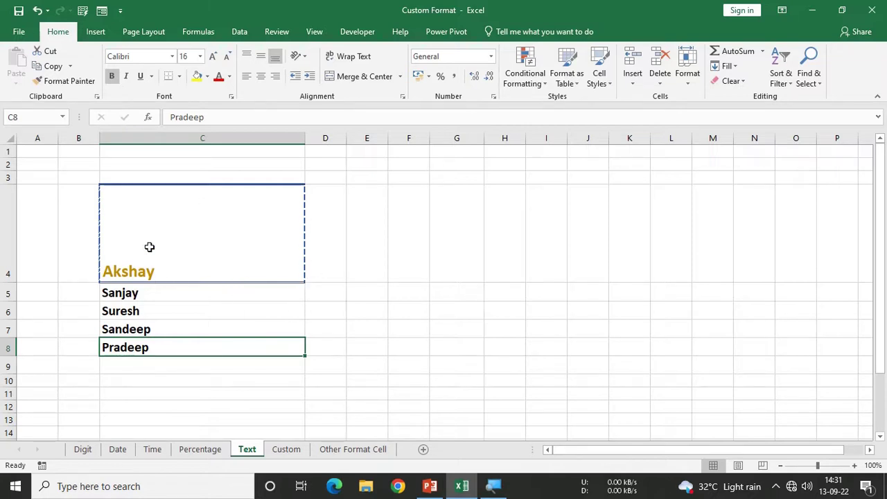
Undo C4's font and border formatting, then choose a light blue fill pattern colour.
left_click(190, 242)
key("ctrl+z")
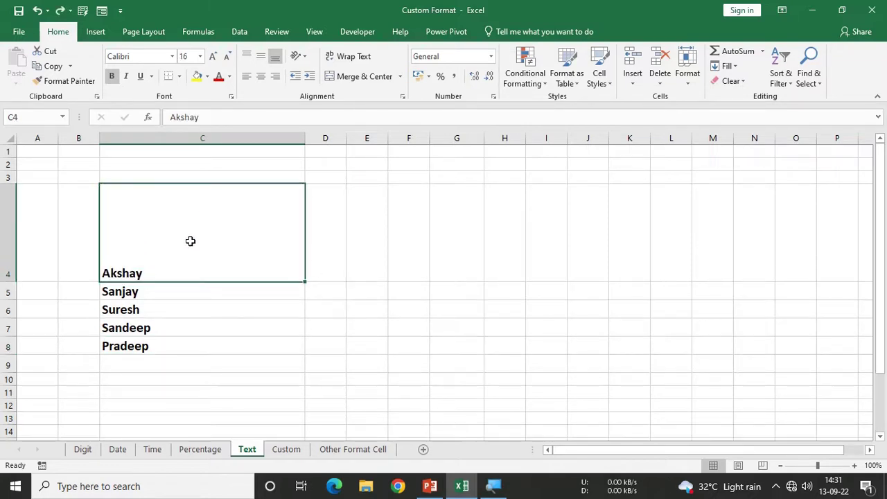
key("ctrl+1")
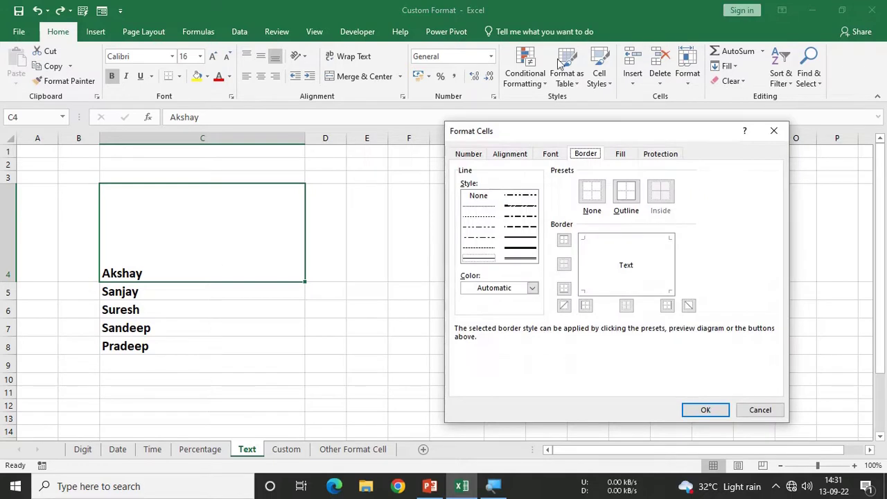
left_click(622, 154)
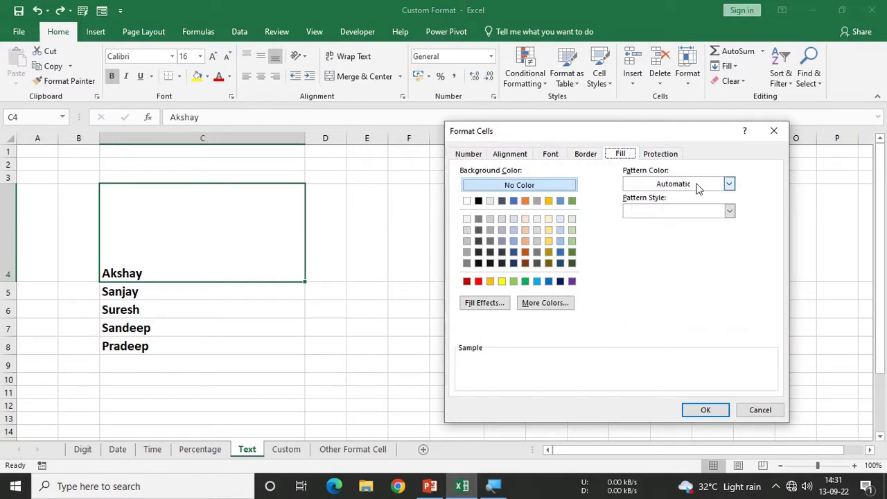
left_click(729, 184)
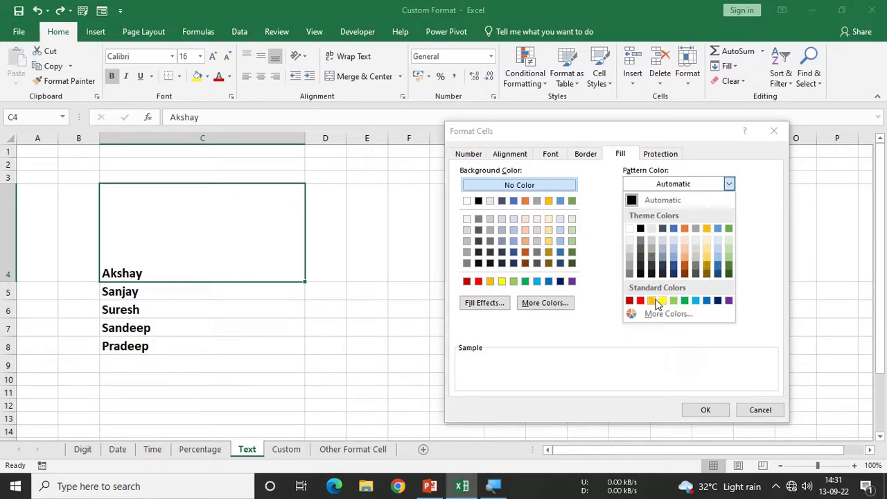
left_click(695, 300)
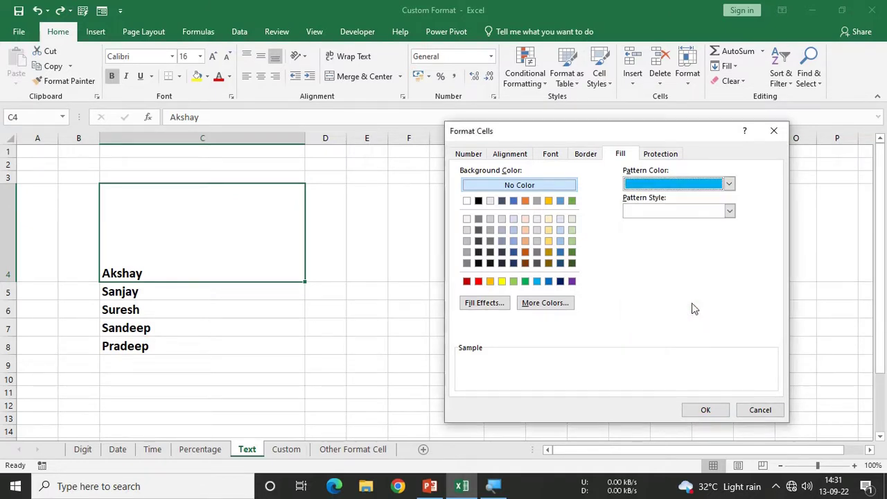
Apply a fine crosshatch pattern fill to C4 after trying stripes, then undo it.
left_click(728, 212)
left_click(651, 257)
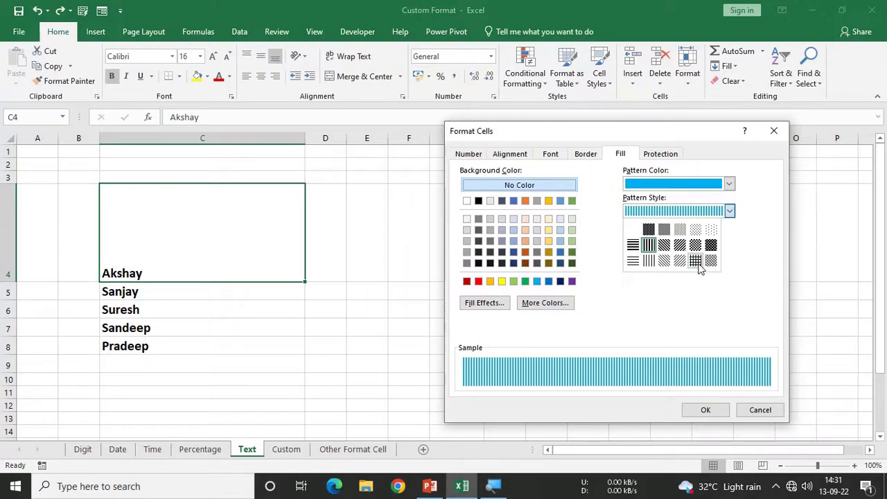
left_click(696, 262)
left_click(726, 215)
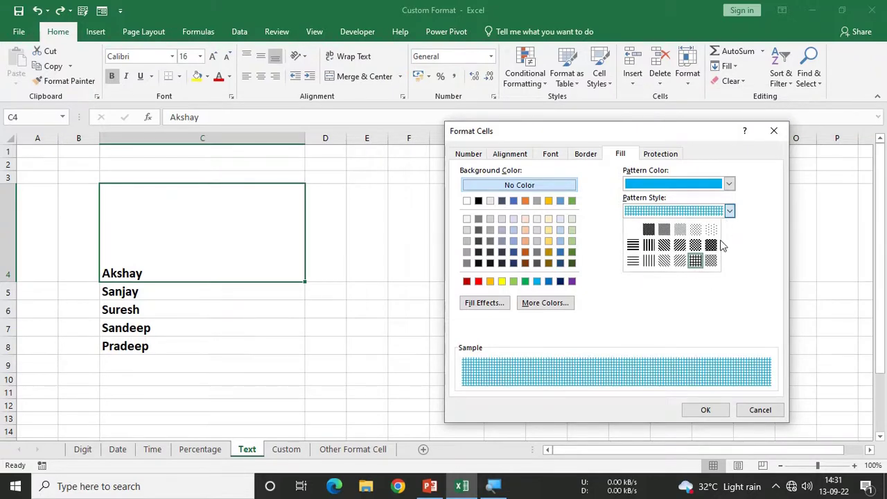
left_click(715, 252)
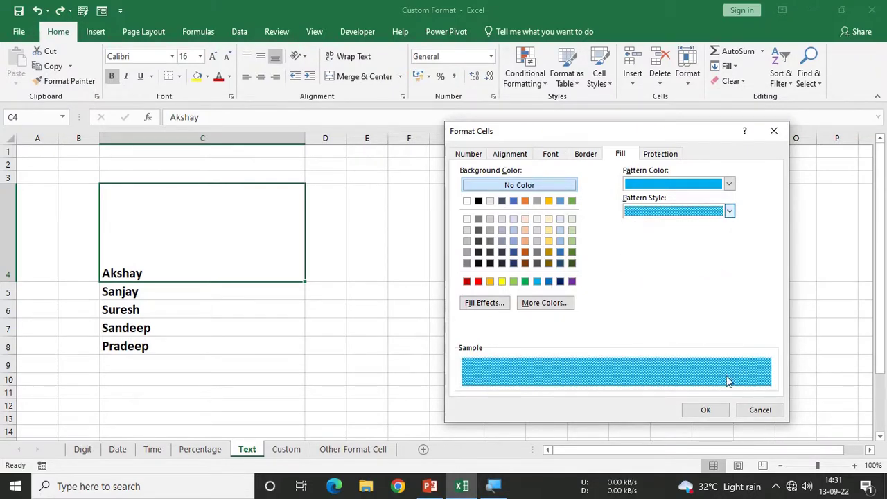
left_click(707, 412)
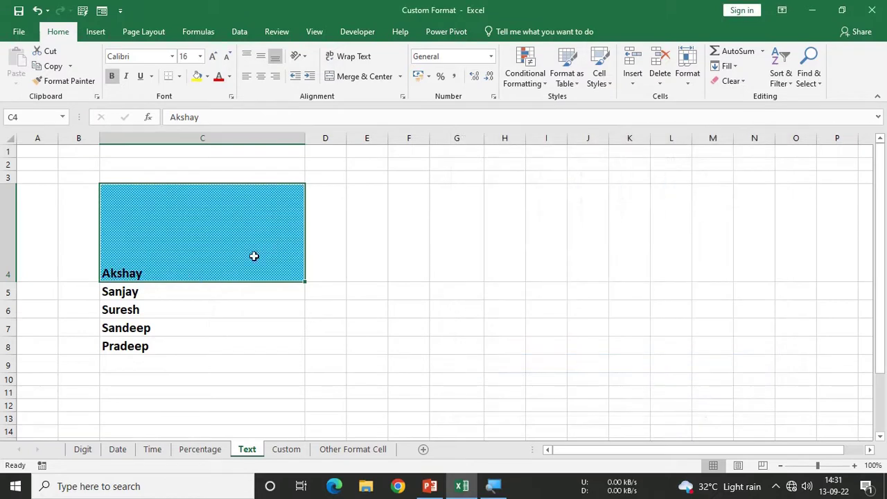
left_click(223, 323)
left_click(211, 233)
key("ctrl+z")
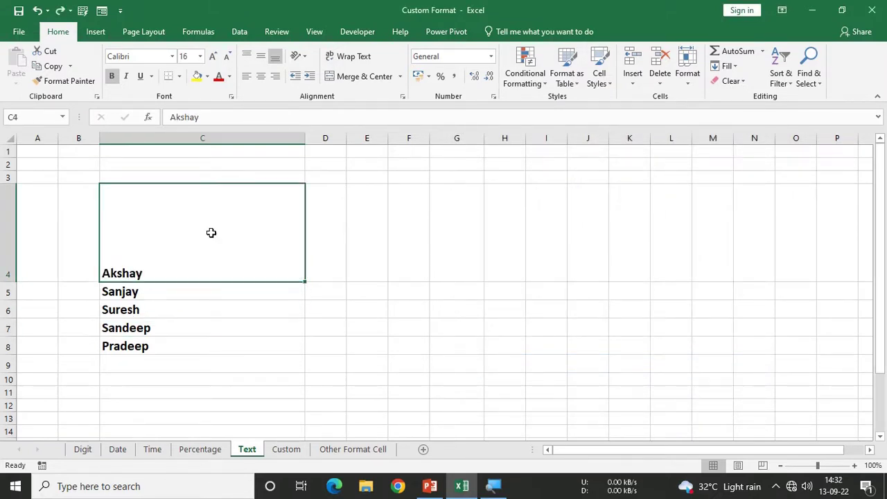
key("ctrl+1")
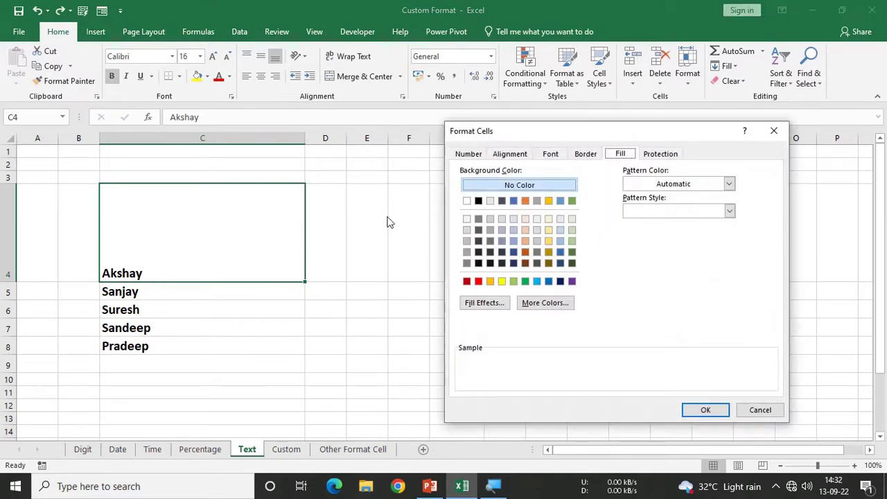
Set up a light green gradient shaded from the bottom-left corner in Fill Effects.
left_click(474, 305)
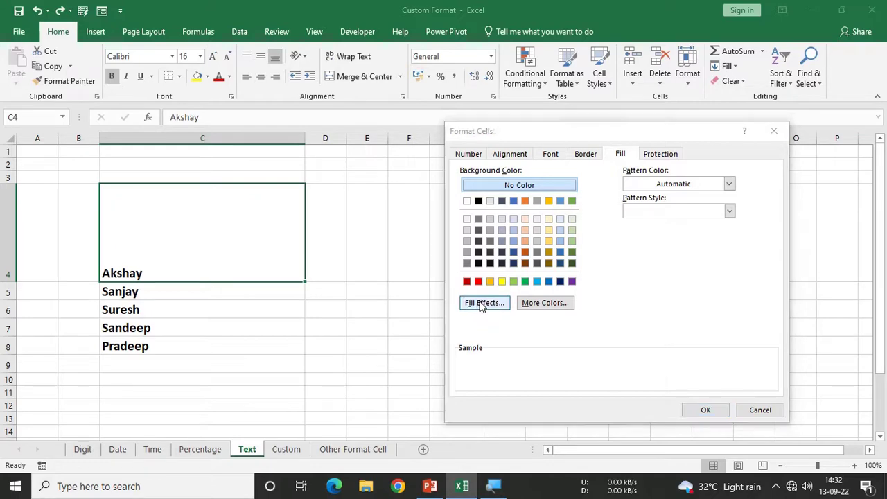
left_click(658, 221)
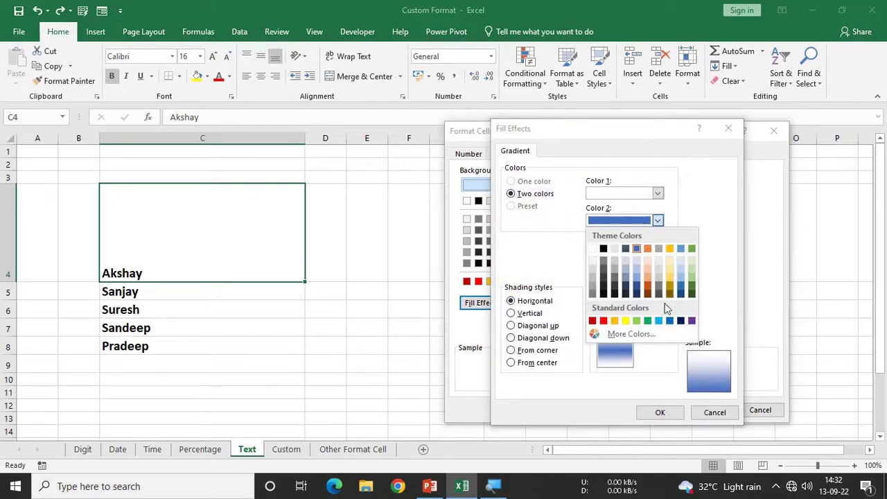
left_click(691, 277)
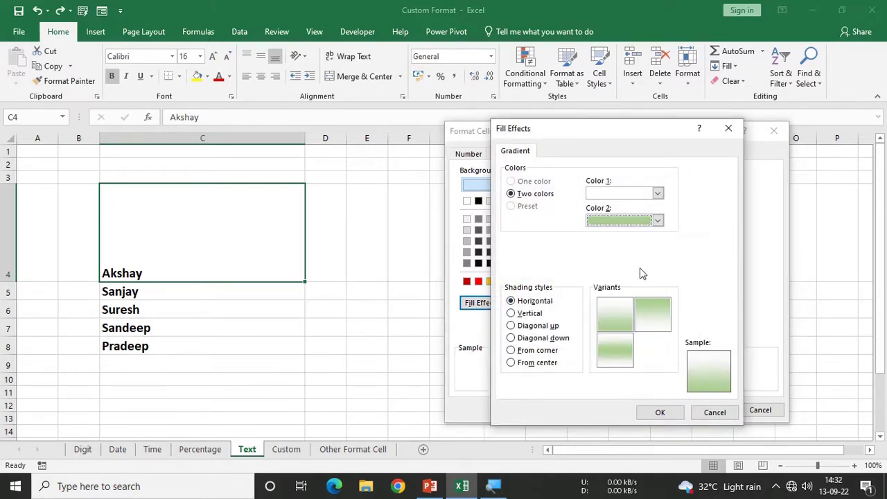
left_click(654, 312)
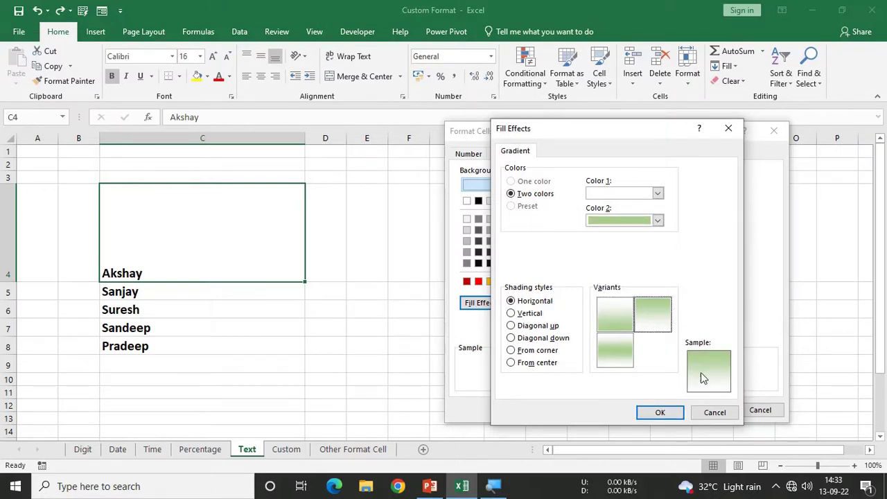
left_click(616, 349)
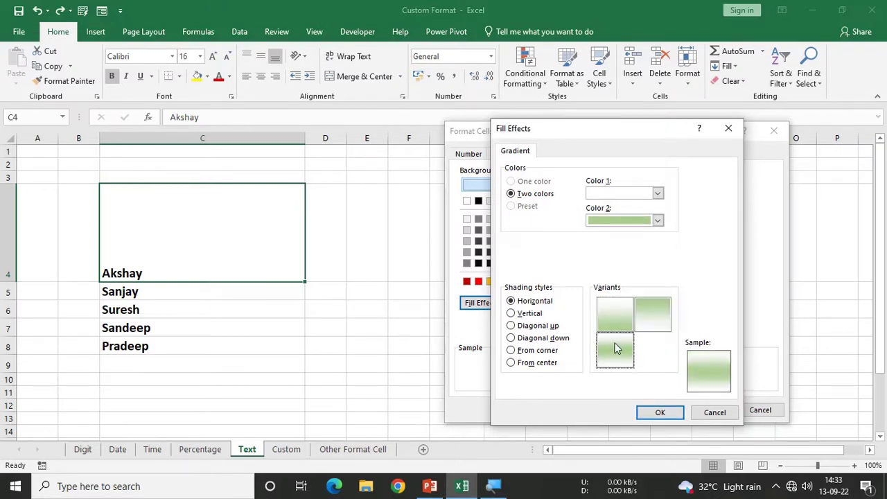
left_click(516, 314)
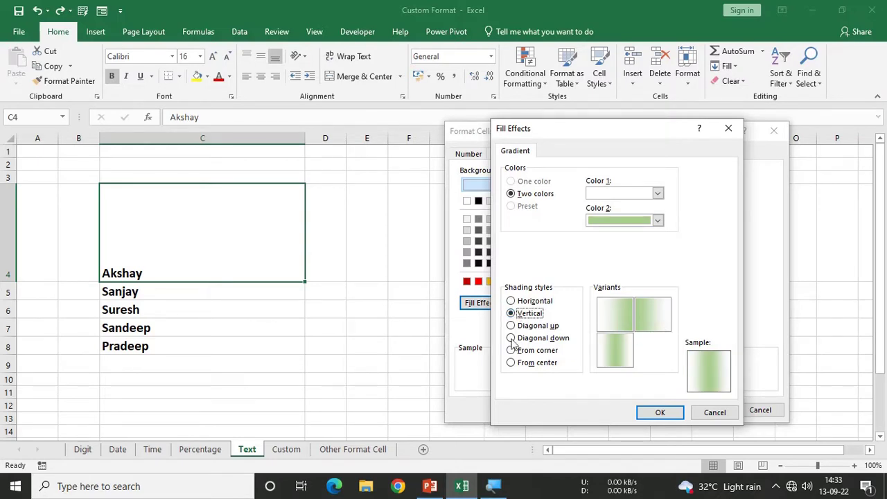
left_click(511, 326)
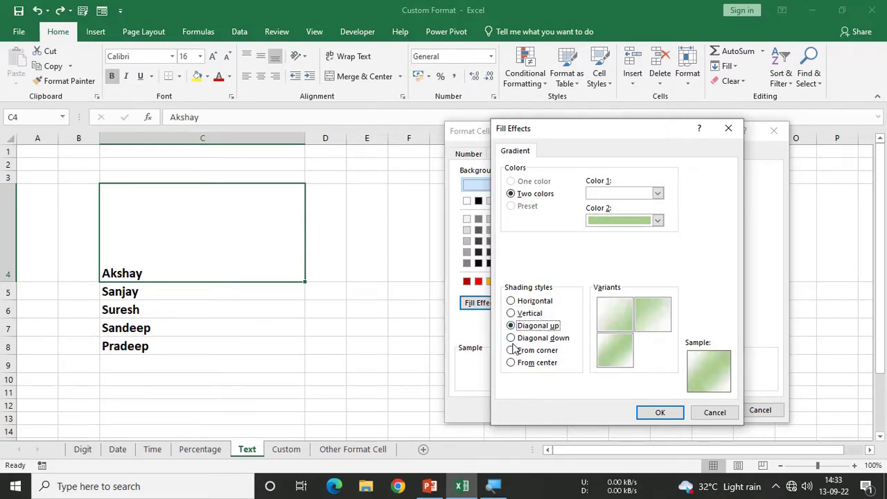
left_click(511, 339)
left_click(511, 349)
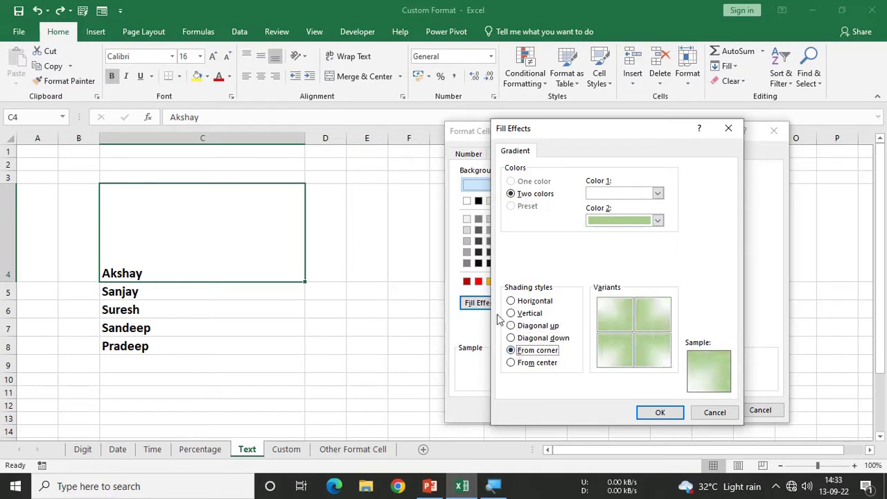
left_click(631, 347)
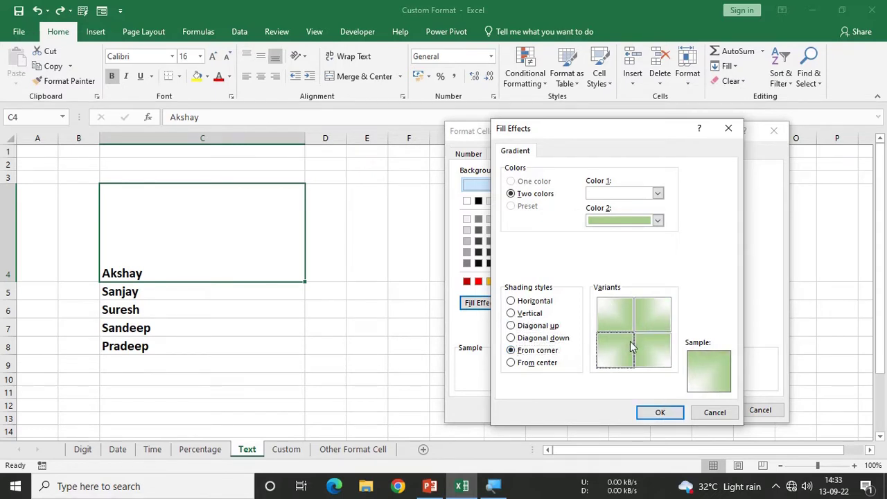
left_click(661, 413)
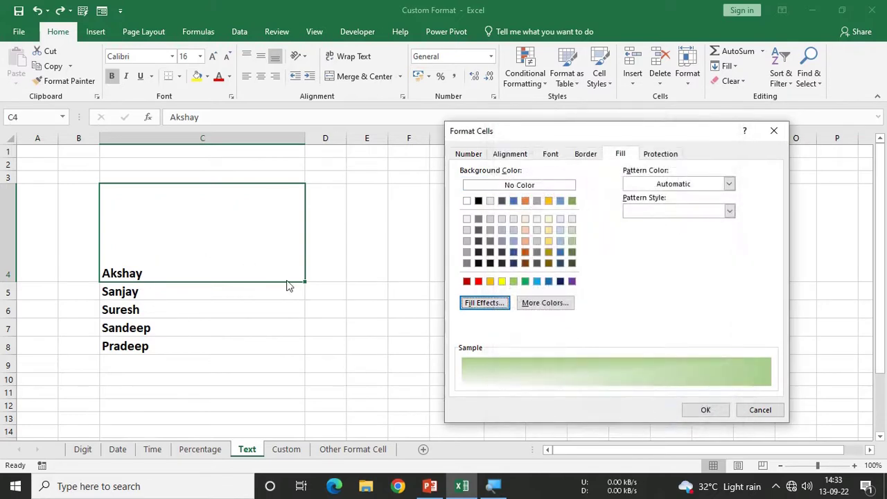
Make the first gradient colour light orange and apply the gradient to C4.
left_click(485, 302)
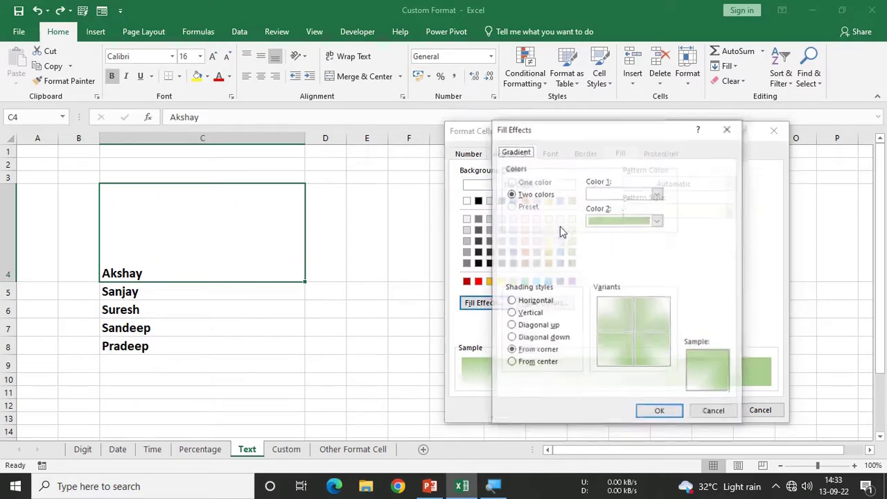
left_click(658, 194)
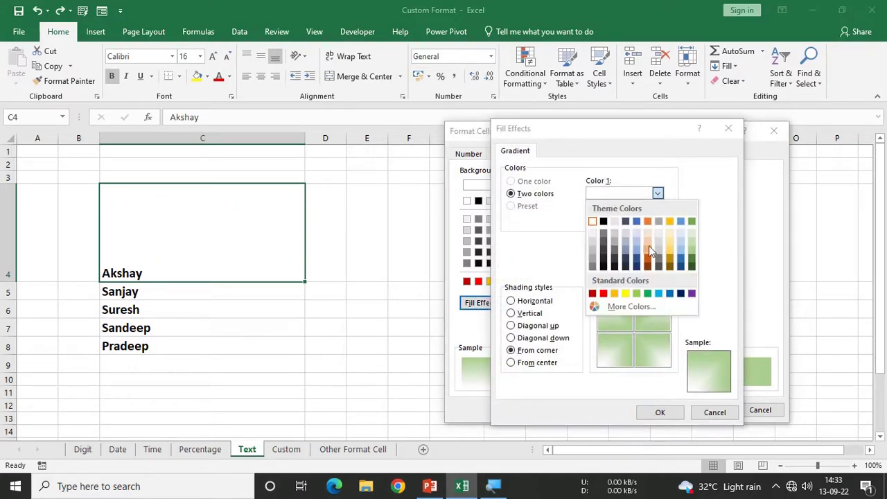
left_click(648, 245)
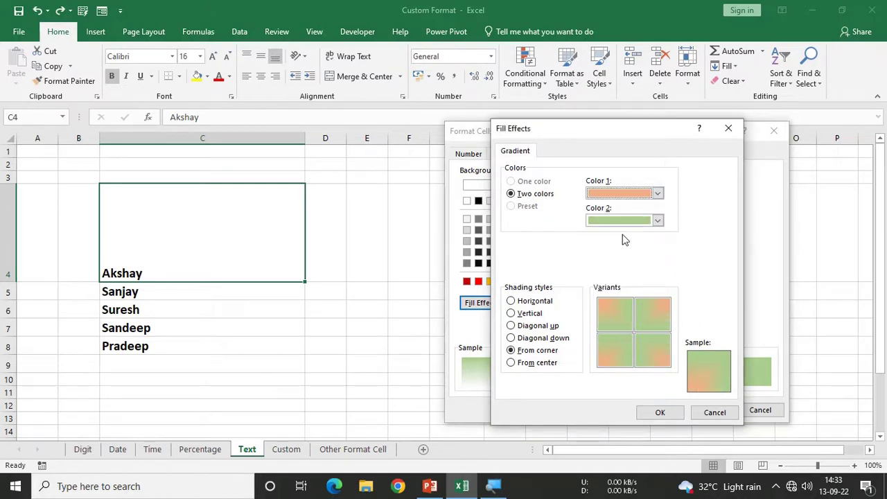
left_click(667, 413)
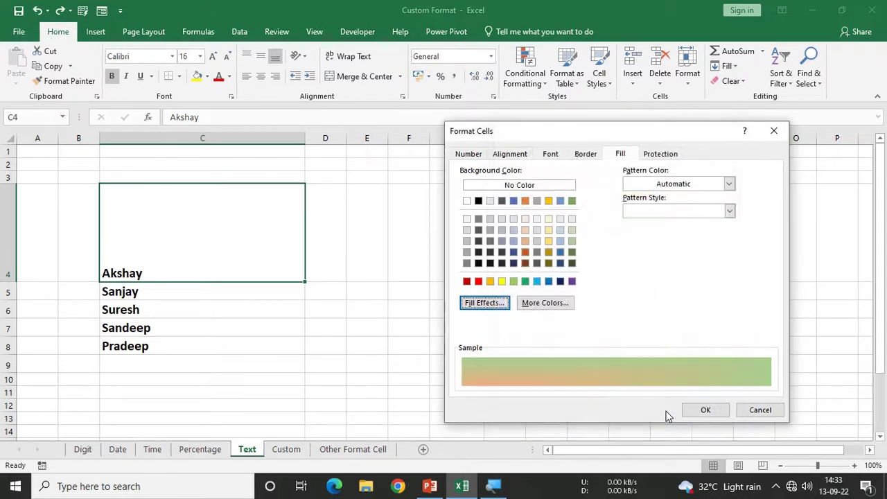
left_click(704, 410)
left_click(243, 310)
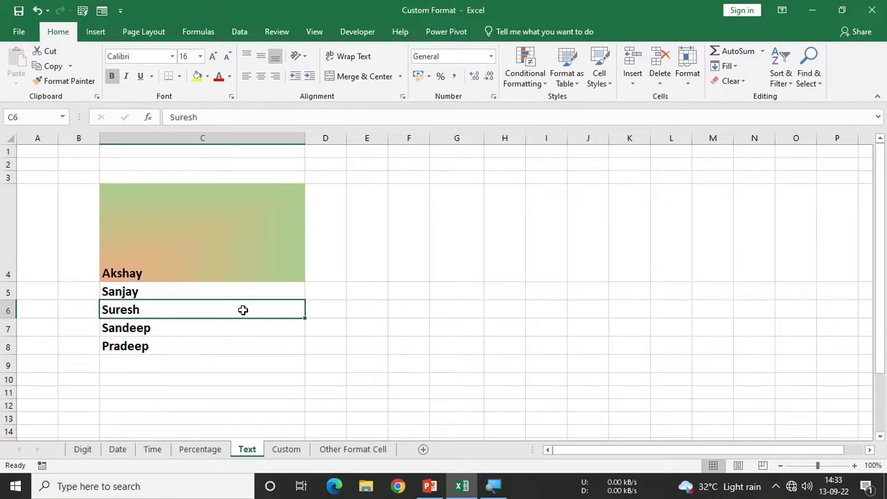
left_click(181, 253)
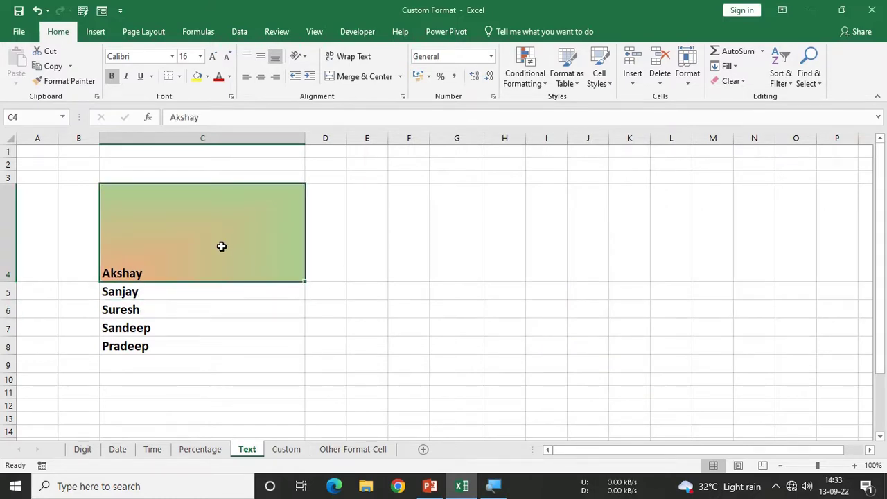
Undo C4's gradient and tick Hidden alongside Locked in its Protection settings.
key("ctrl+z")
key("ctrl+1")
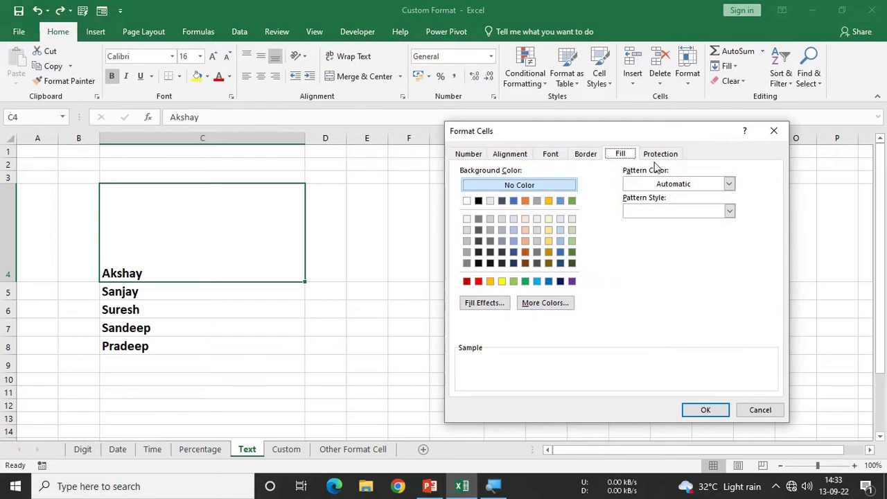
left_click(655, 153)
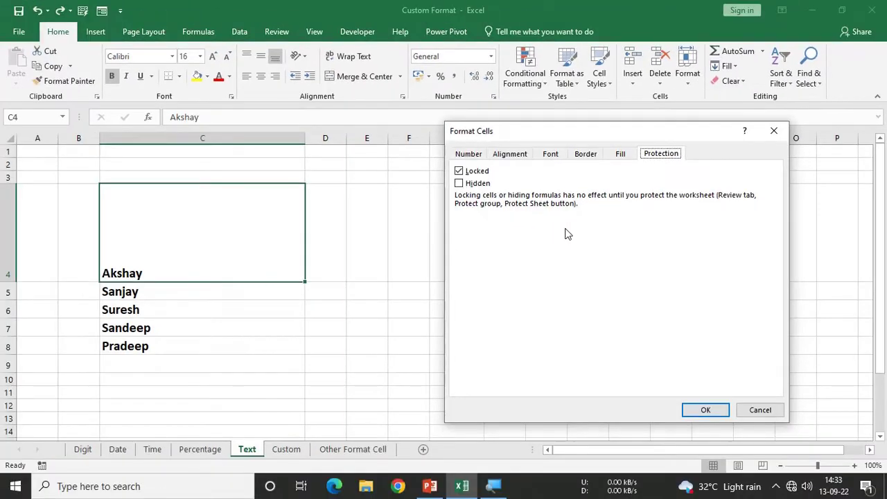
left_click(464, 188)
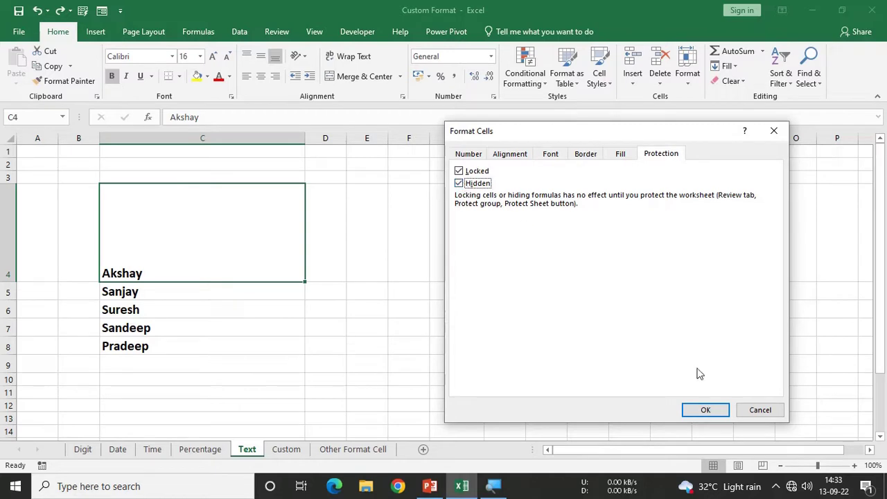
left_click(705, 410)
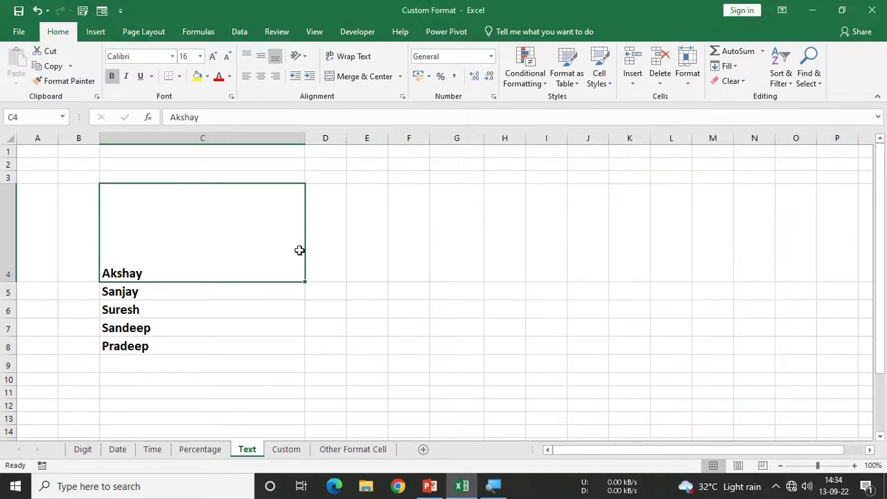
Protect the Text sheet with a password from the Review tab.
left_click(276, 31)
left_click(446, 77)
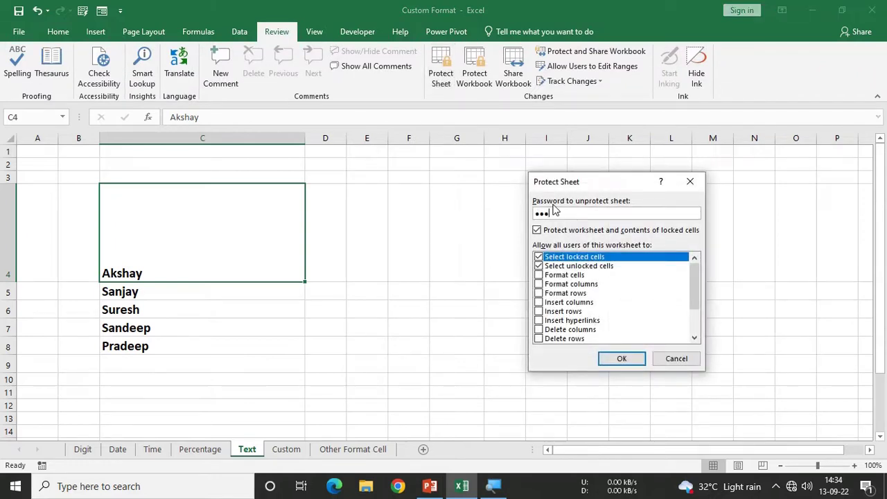
key("Return")
key("Return")
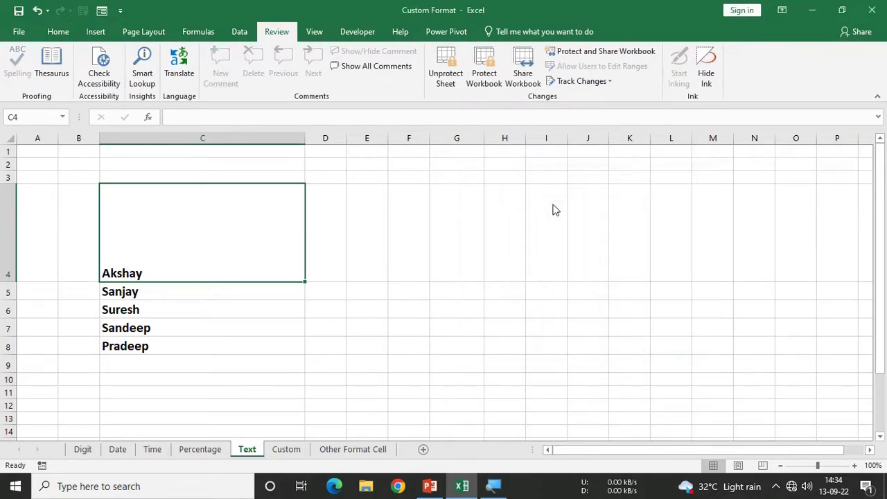
Select Sandeep, Sanjay, Suresh, Pradeep and Akshay to confirm C4's content is hidden.
left_click(226, 326)
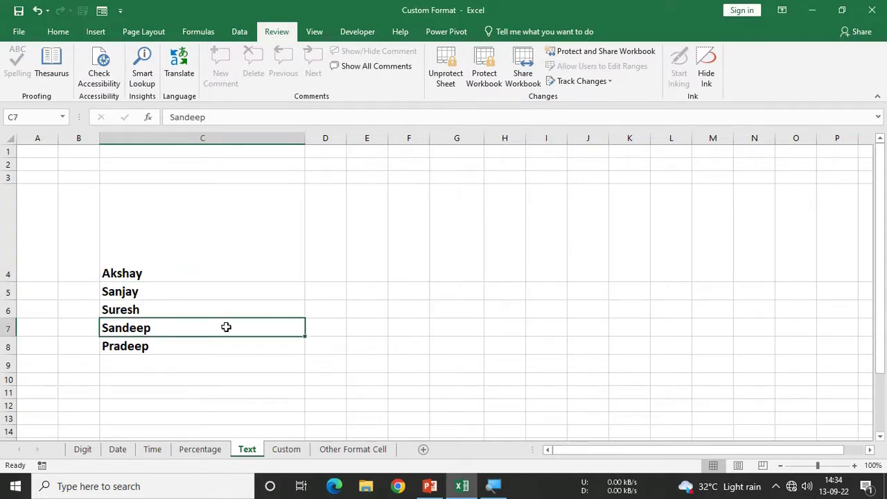
left_click(121, 291)
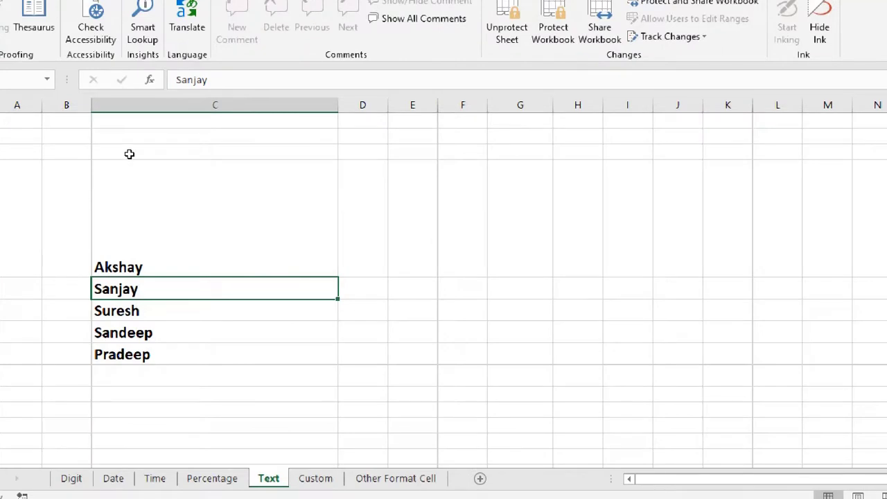
left_click(128, 318)
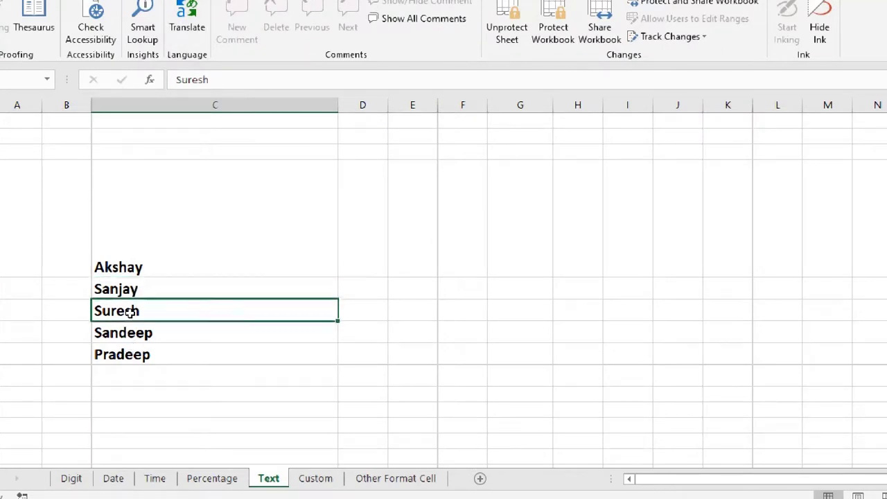
left_click(138, 344)
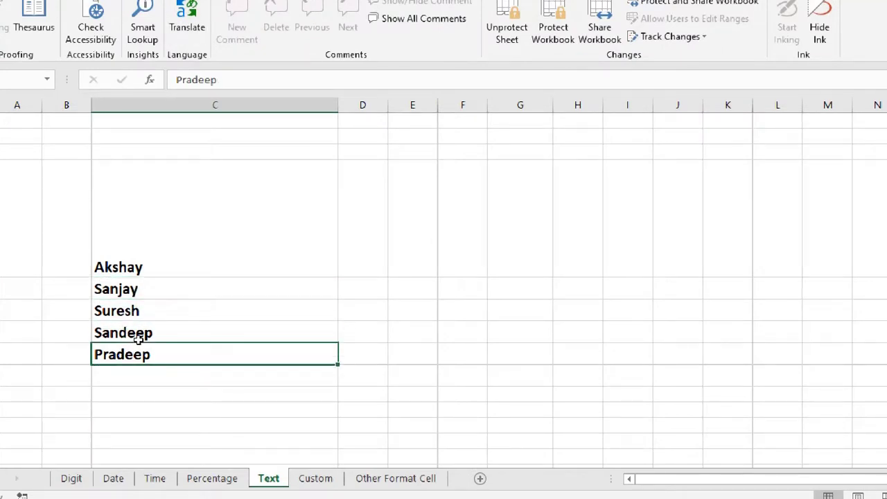
left_click(156, 203)
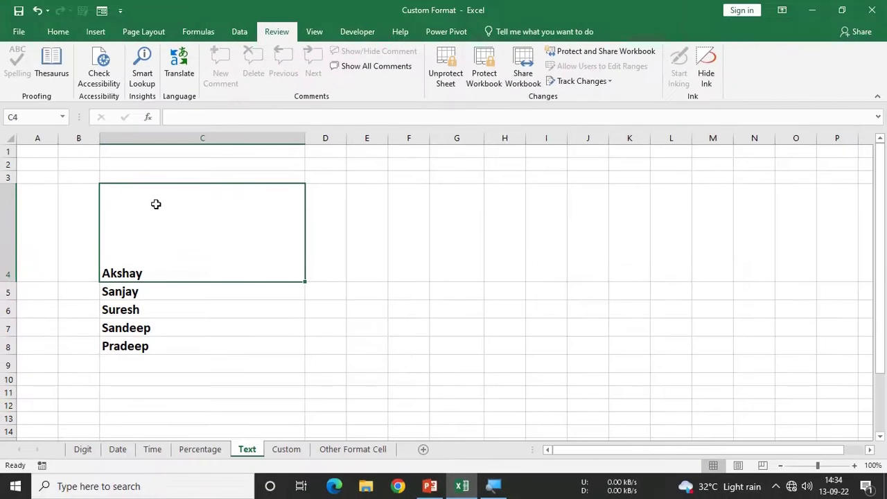
left_click(202, 312)
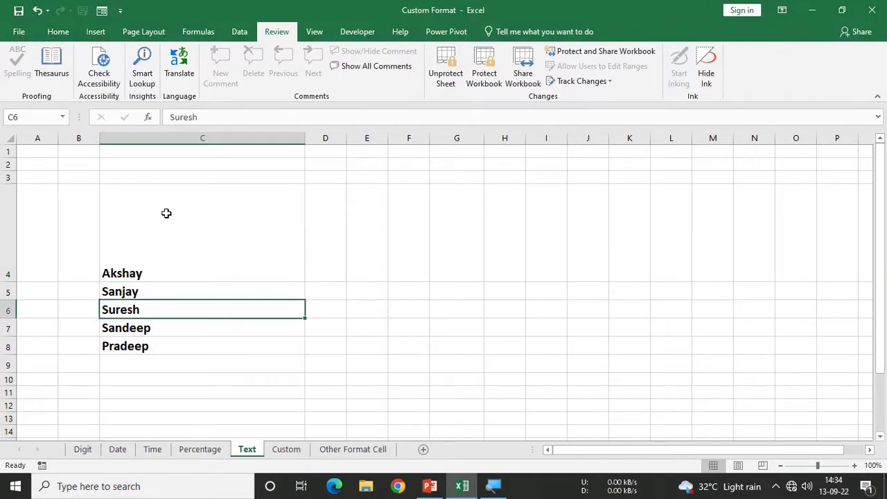
left_click(166, 213)
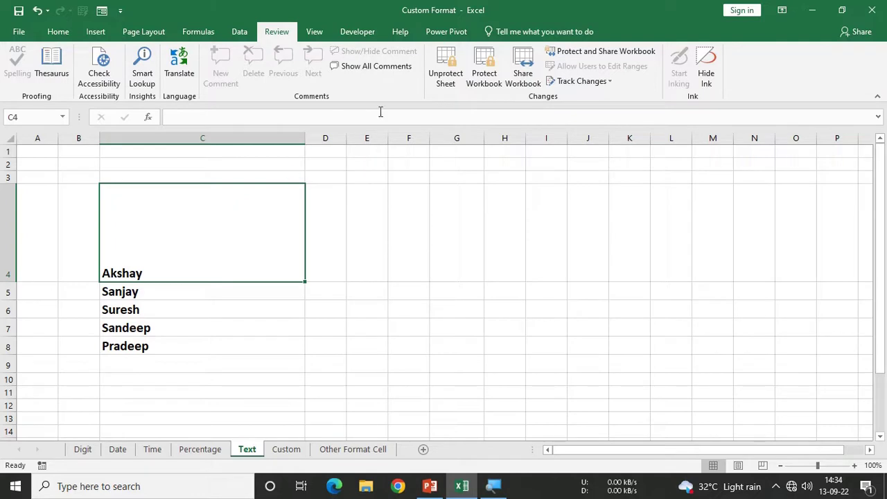
left_click(445, 82)
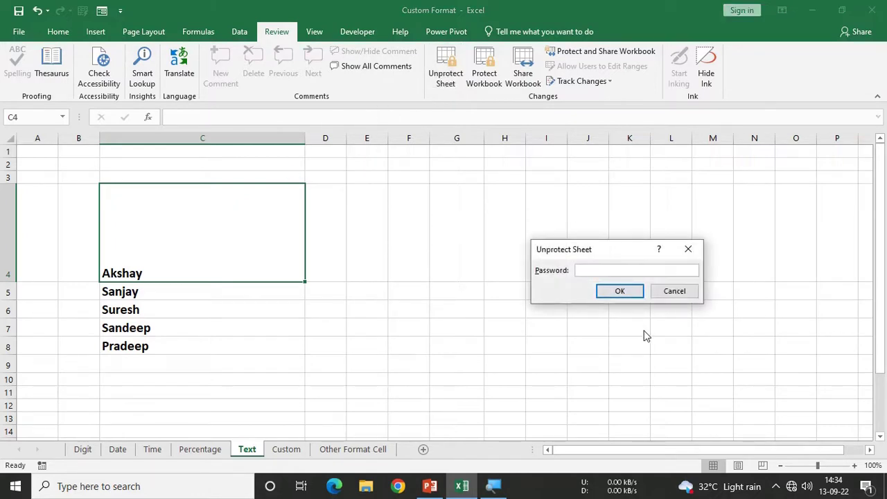
key("Return")
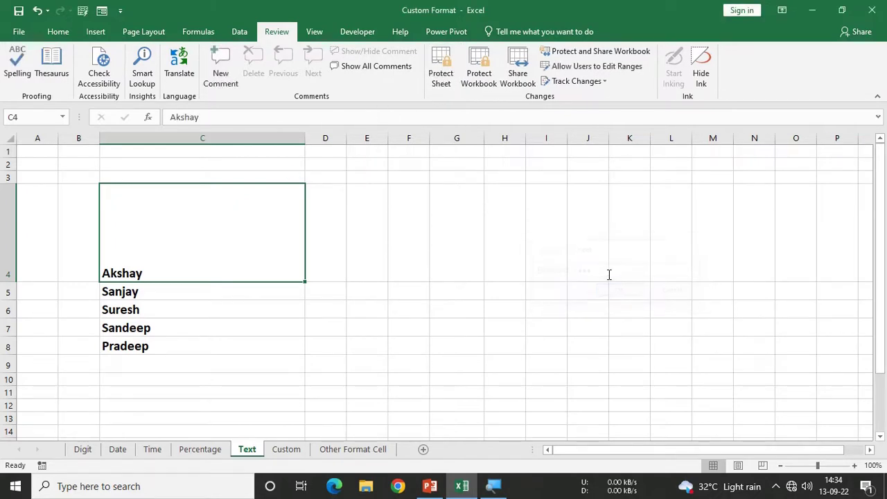
left_click(201, 305)
left_click(206, 248)
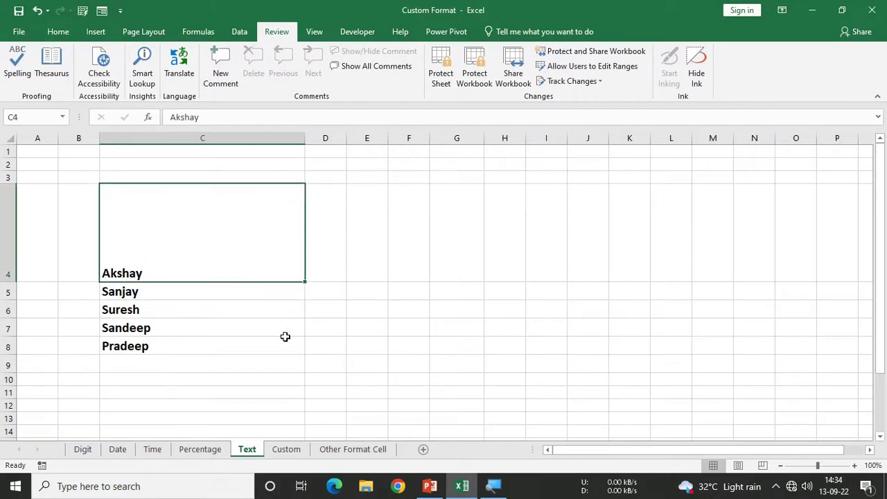
left_click(185, 315)
left_click(179, 260)
key("ctrl+1")
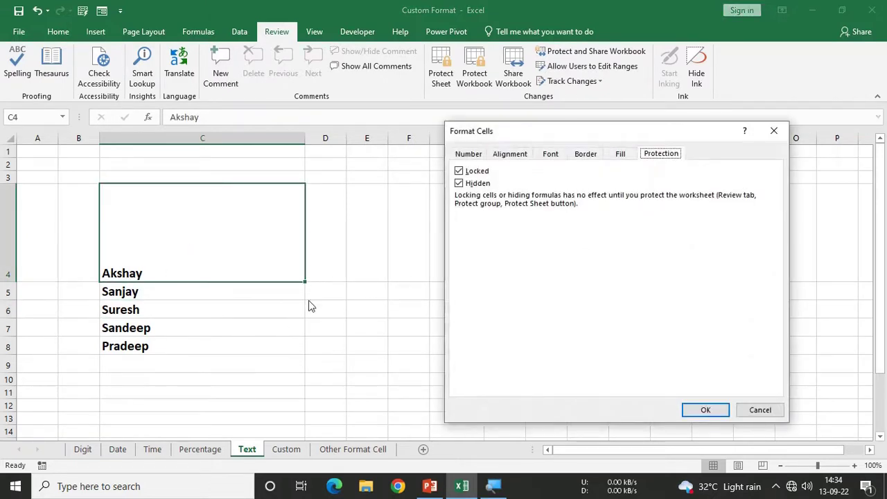
left_click(458, 183)
left_click(458, 170)
left_click(704, 410)
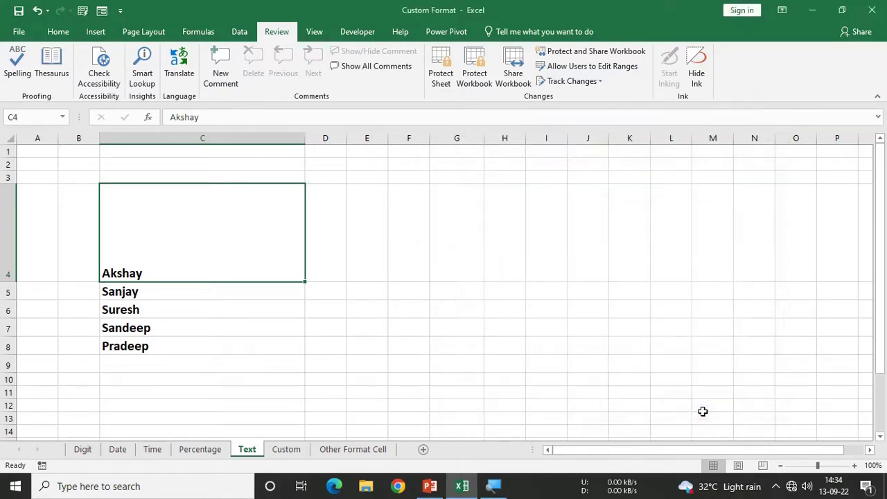
left_click(196, 334)
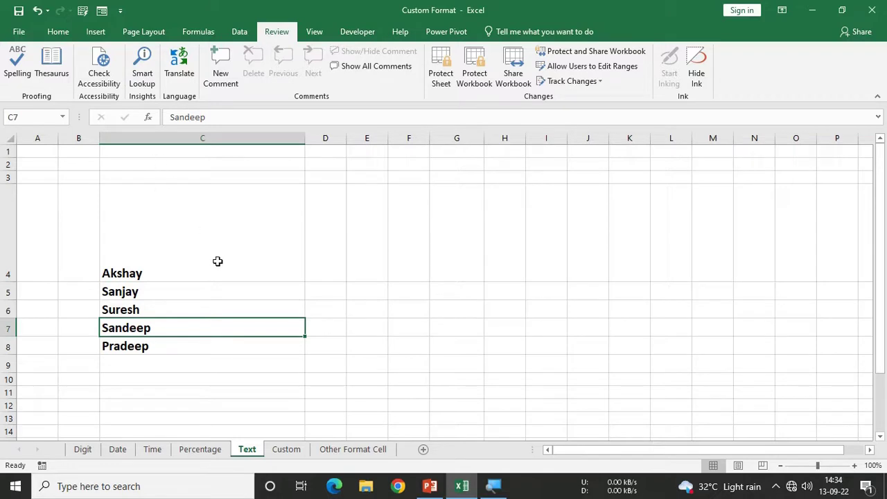
left_click(151, 243)
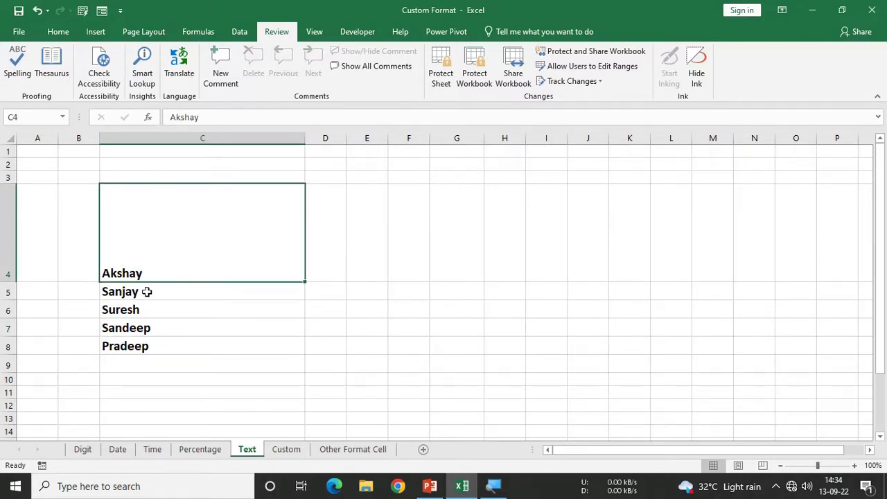
left_click(206, 322)
left_click(236, 246)
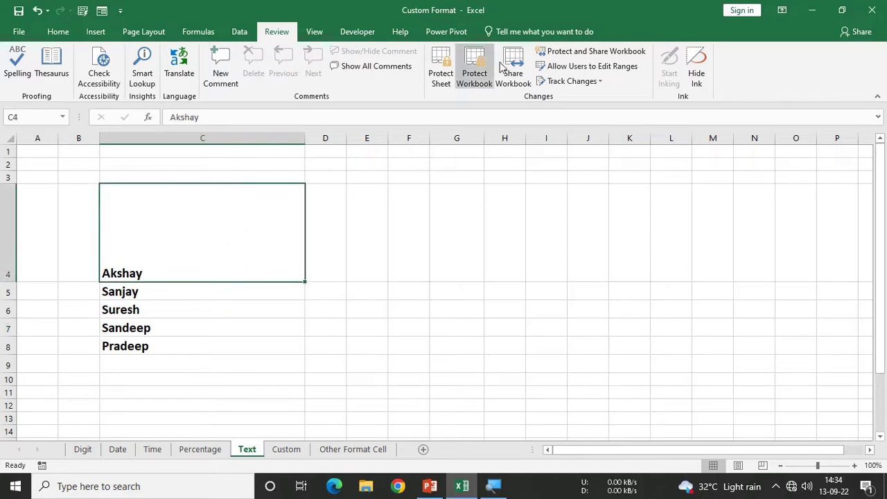
Re-protect the Text sheet with a password and confirm locked Sanjay in C5 can't be edited.
left_click(444, 72)
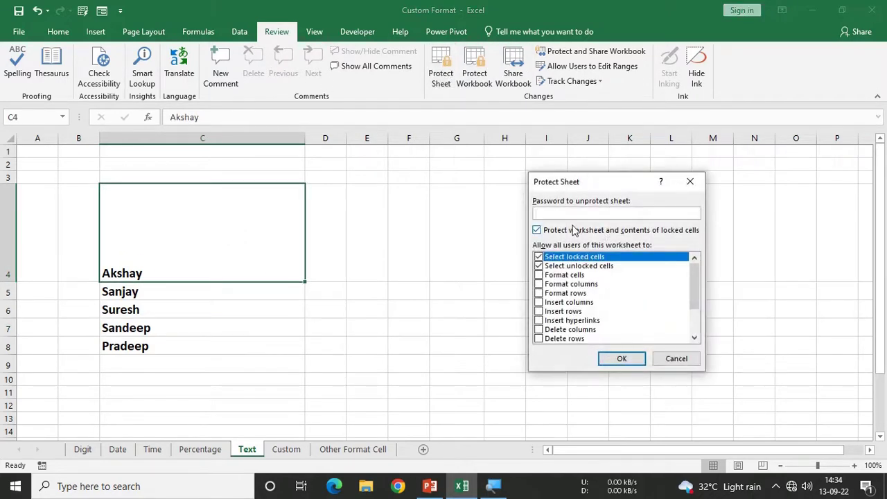
key("Return")
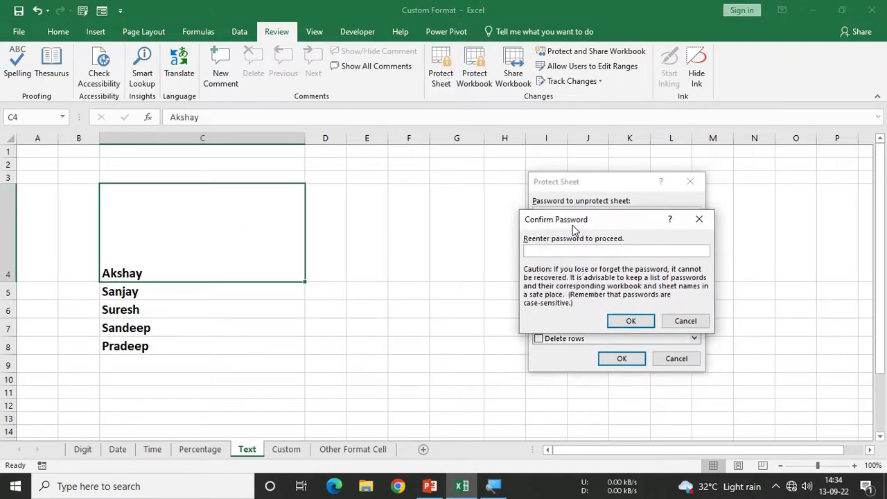
key("Return")
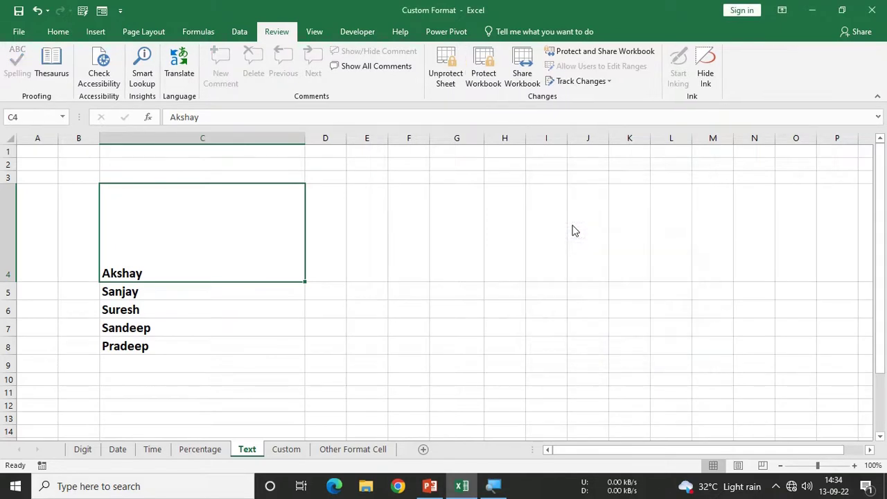
left_click(340, 330)
left_click(166, 292)
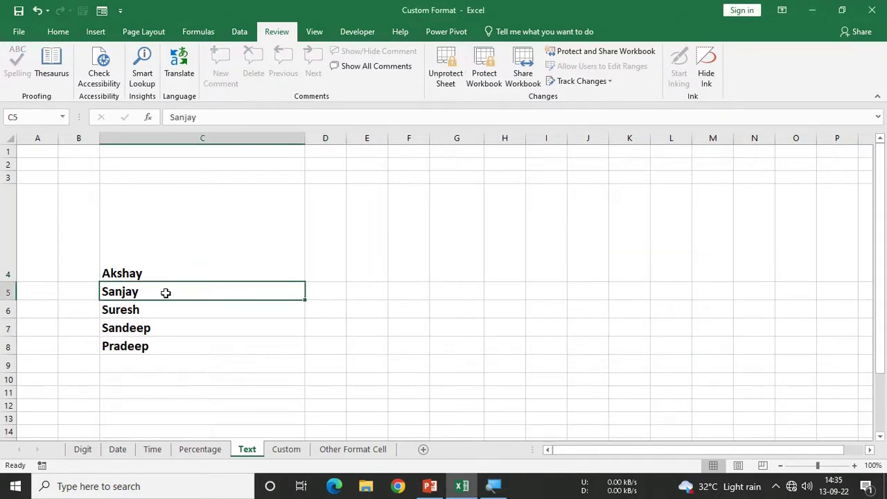
double_click(166, 292)
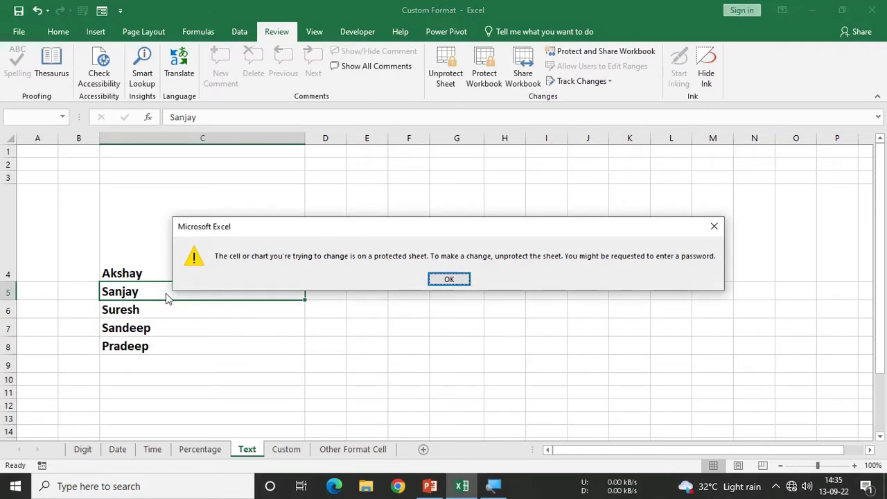
left_click(449, 279)
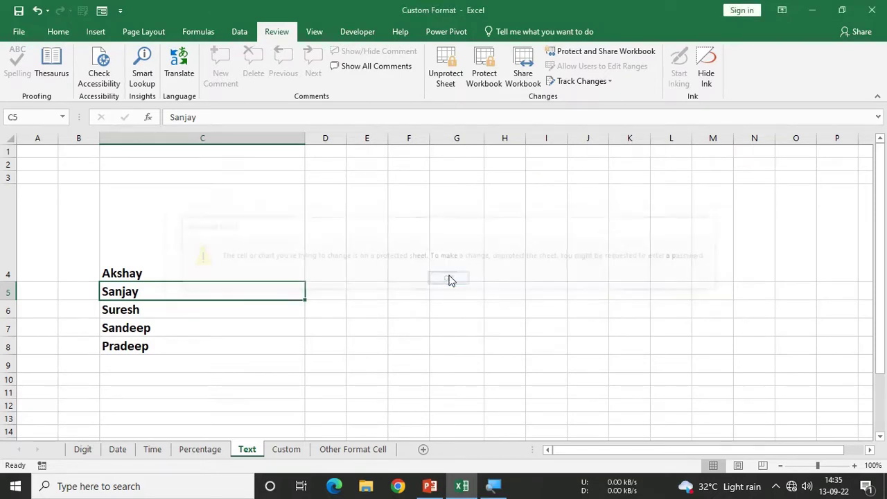
Overwrite unlocked C4 with Ajay, then confirm locked Suresh in C6 refuses edits.
left_click(206, 313)
left_click(194, 247)
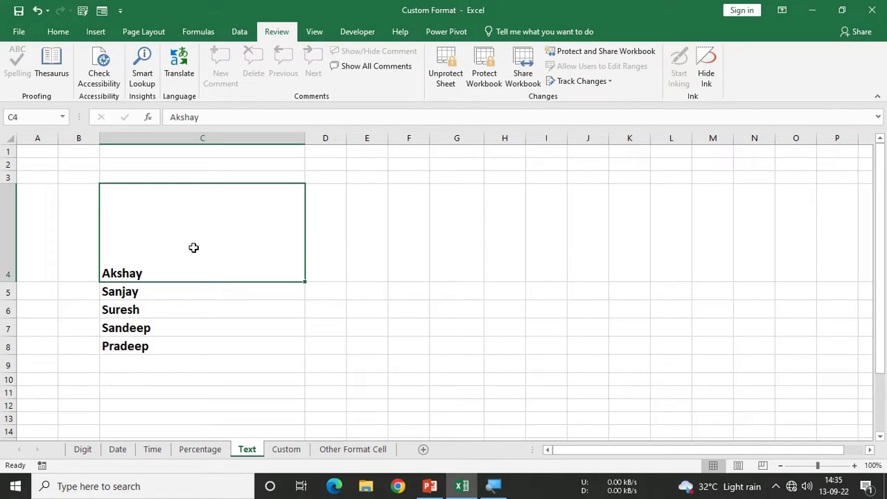
type("A")
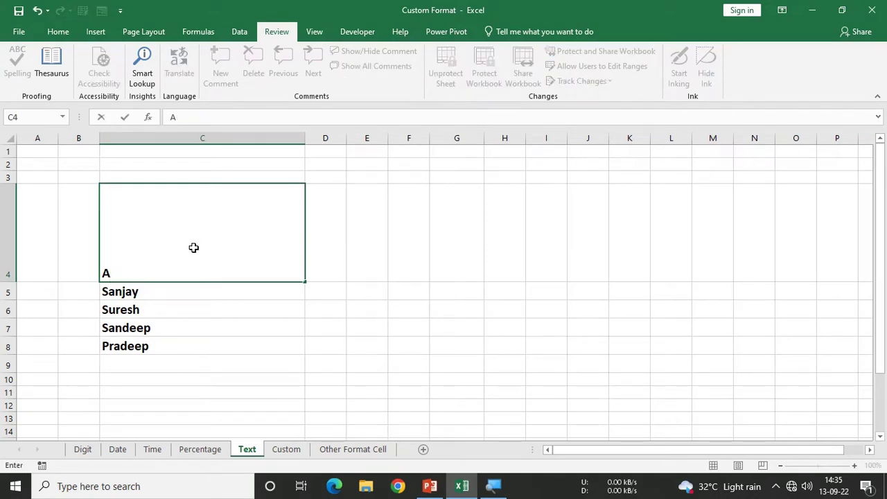
type("jay")
key("Return")
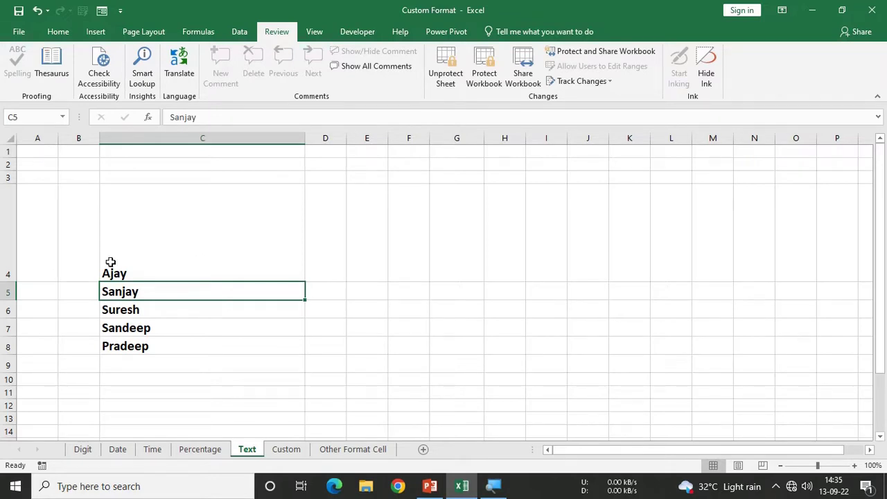
left_click(202, 310)
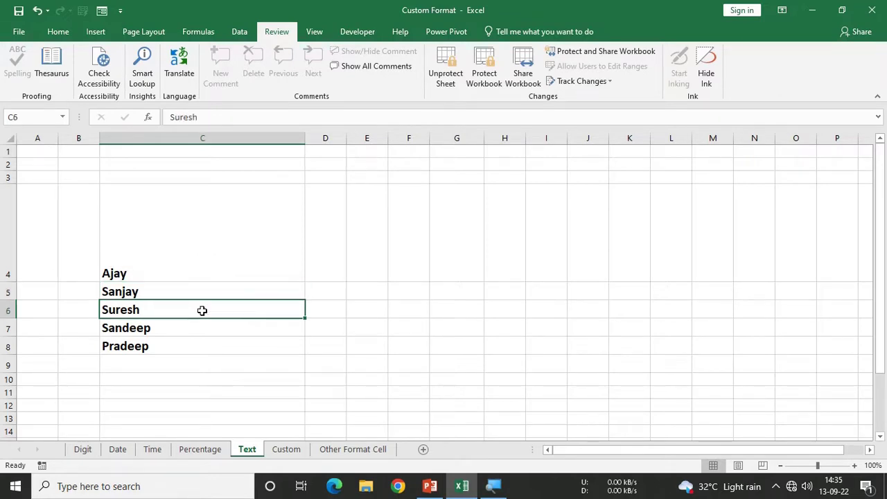
double_click(201, 310)
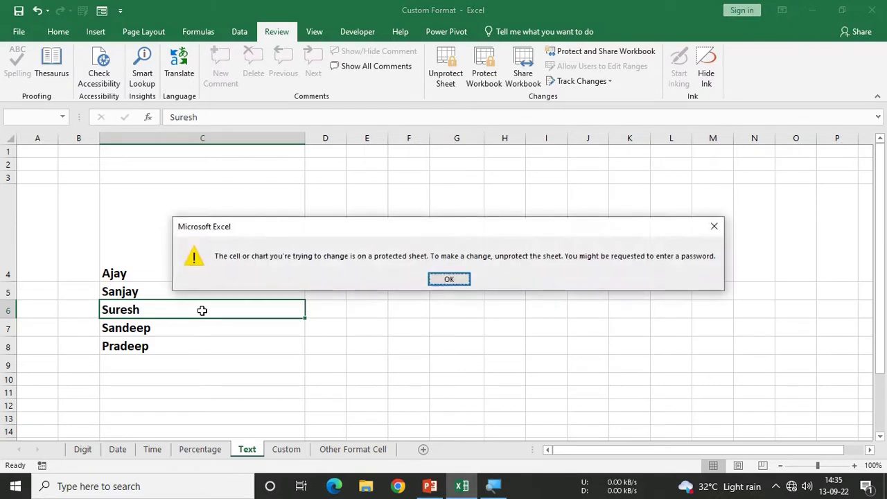
left_click(450, 280)
Unprotect the Text sheet with its password and select Ajay in C4.
left_click(449, 80)
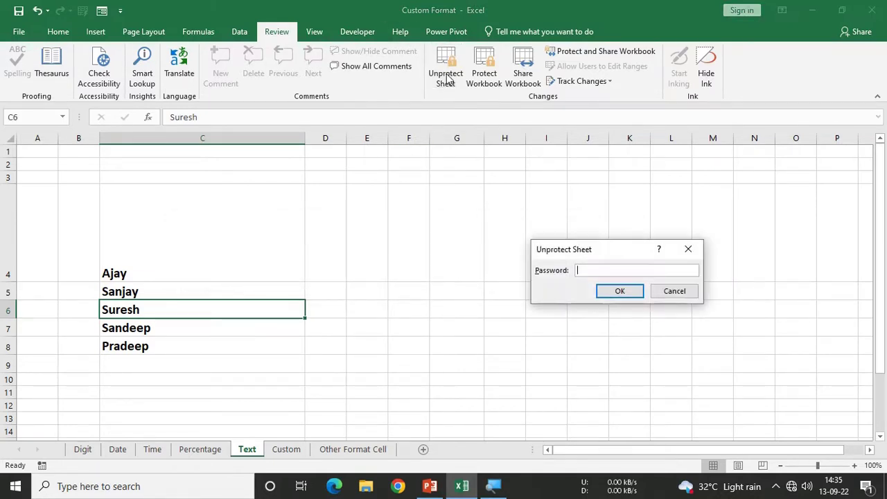
key("Return")
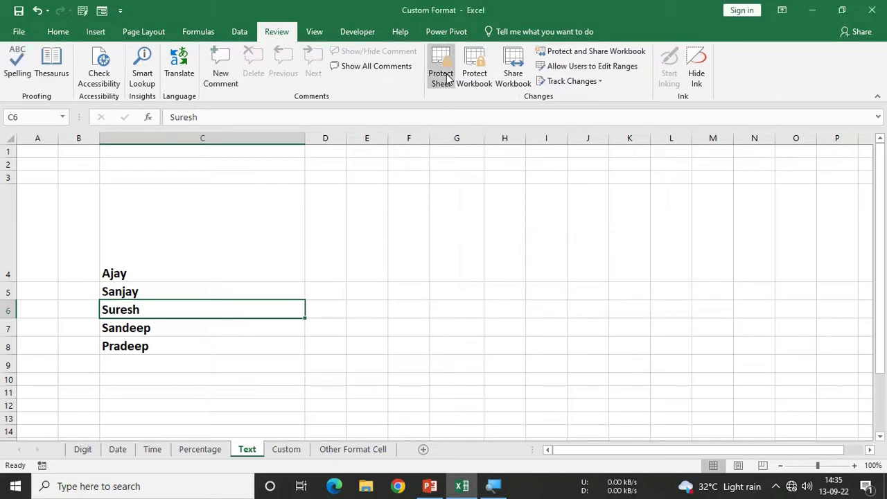
left_click(193, 266)
left_click(200, 308)
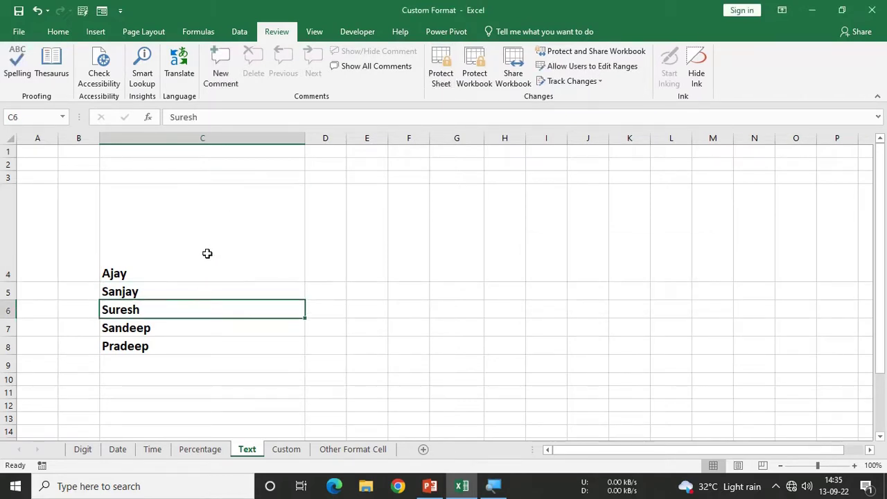
left_click(205, 254)
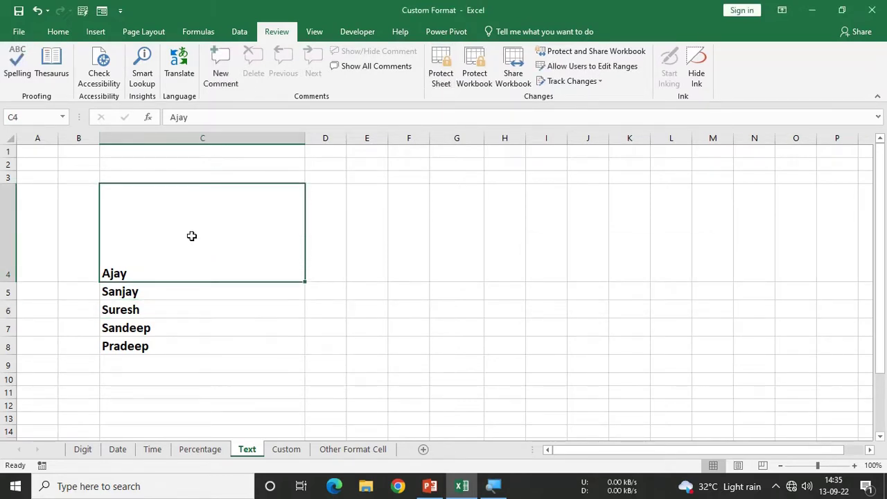
Tick Locked in C4's Protection settings and apply it.
key("ctrl+1")
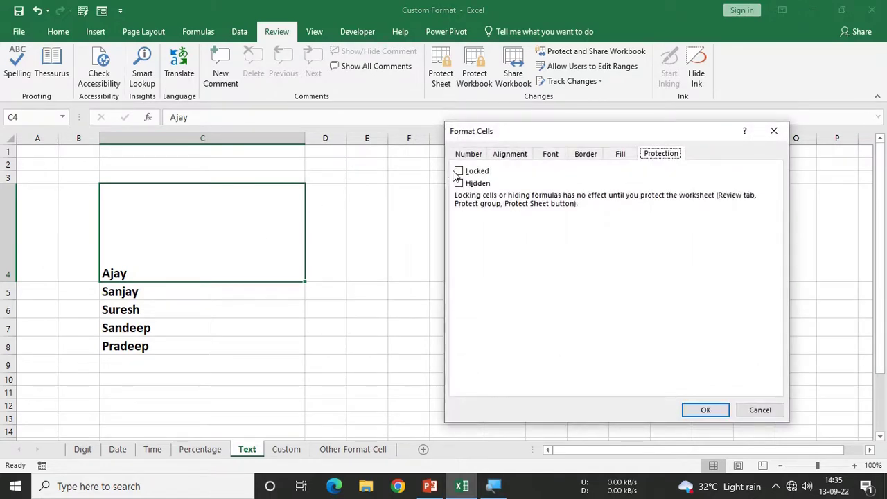
left_click(457, 172)
left_click(703, 410)
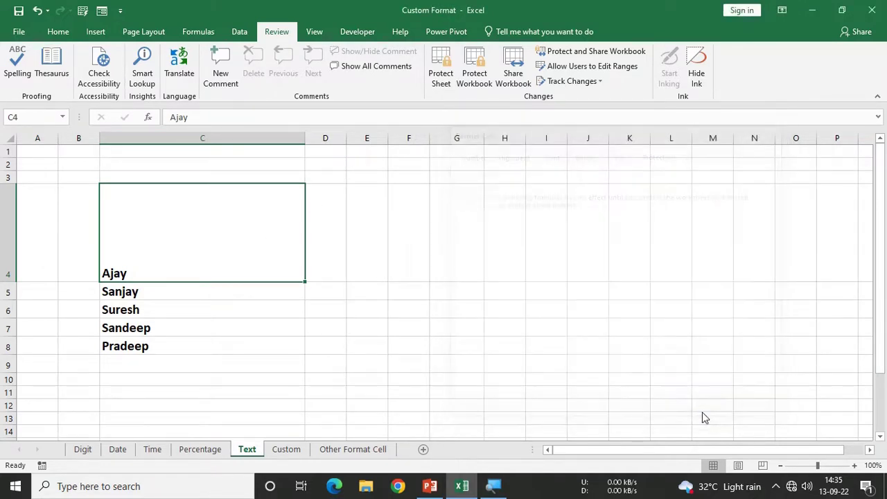
left_click(275, 289)
left_click(187, 246)
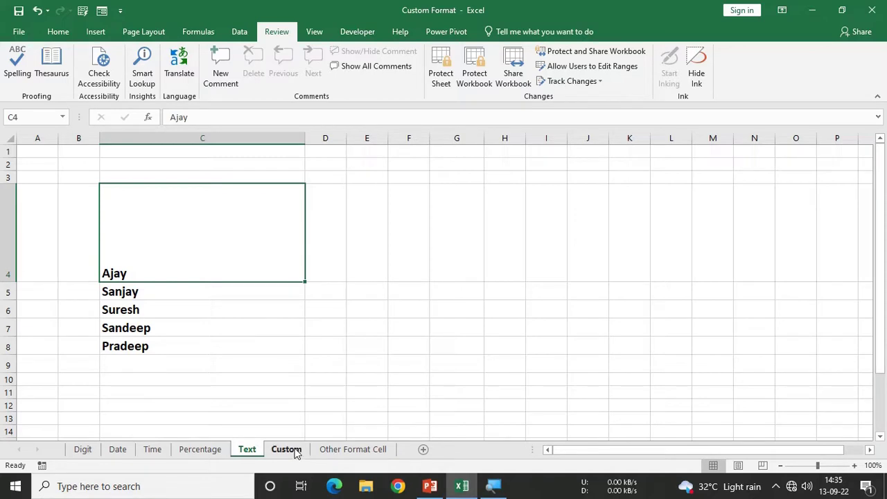
Look through the Custom and Other Format Cell sheets, ending on Custom's E5 heading.
left_click(297, 453)
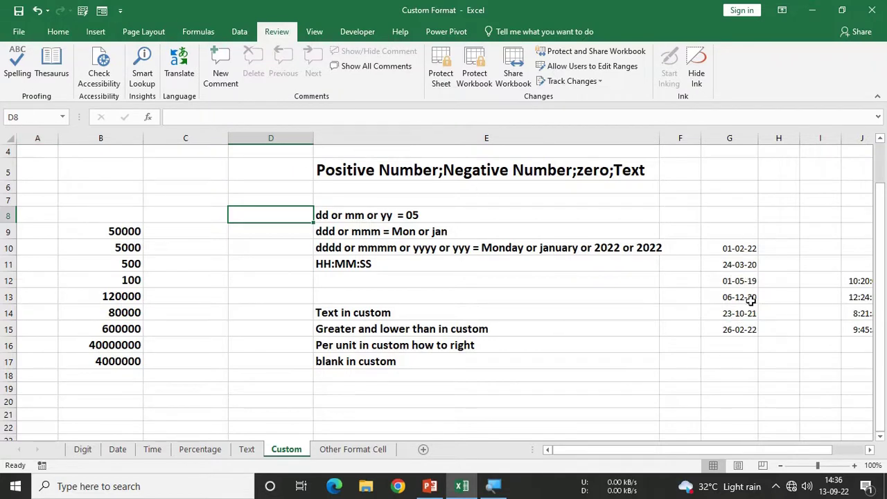
left_click(347, 450)
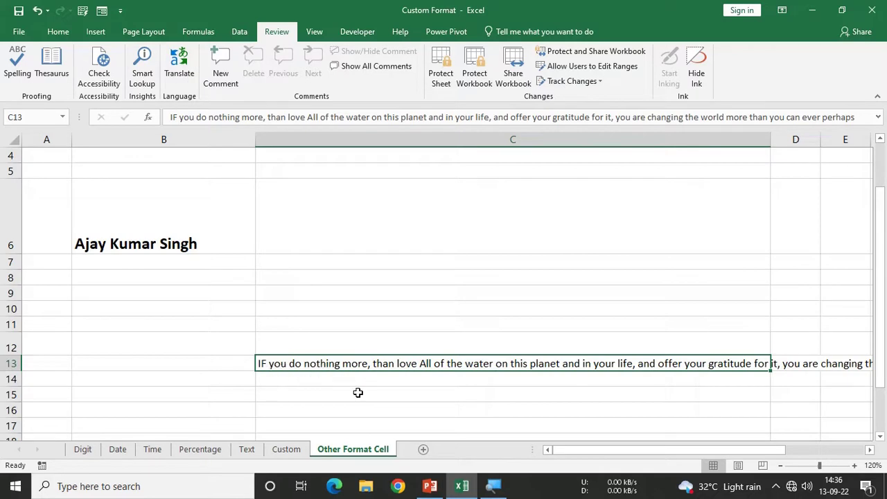
left_click(286, 449)
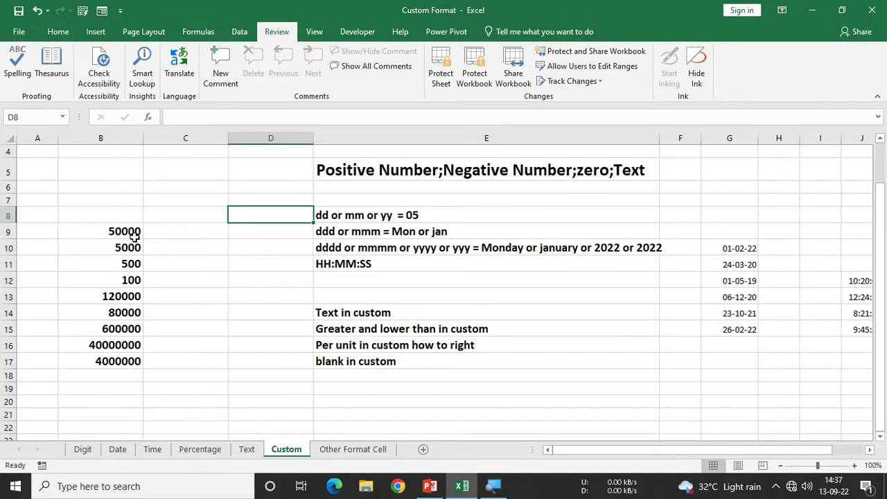
left_click(361, 175)
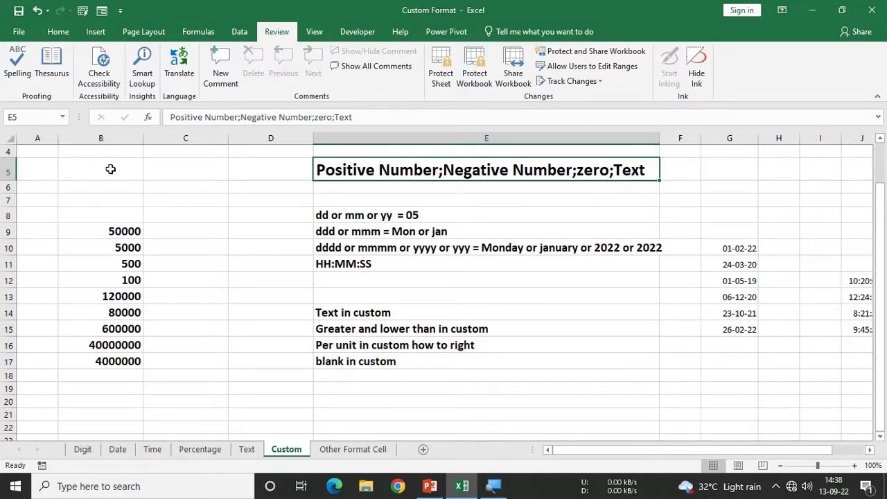
Zoom to 110%, preview the 0, 0.00 and #,##0 custom codes on column B, then cancel.
left_click(855, 465)
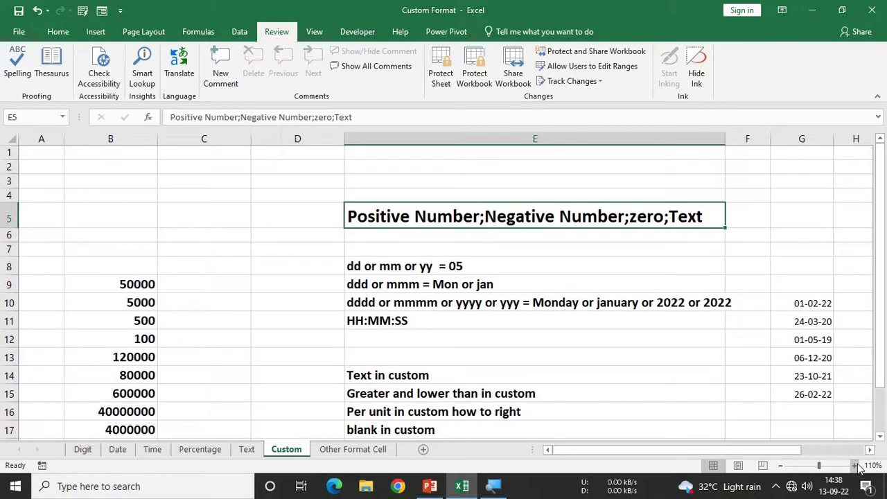
scroll(170, 267, "down", 1)
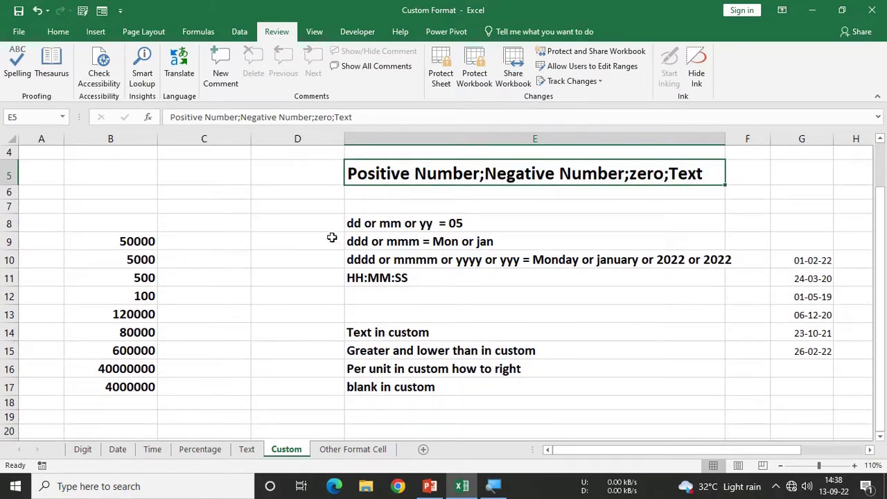
left_click(106, 139)
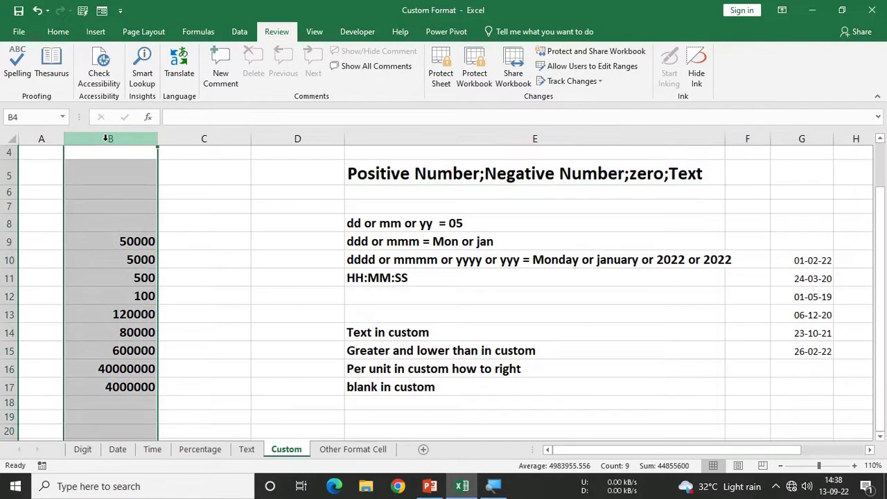
key("ctrl+1")
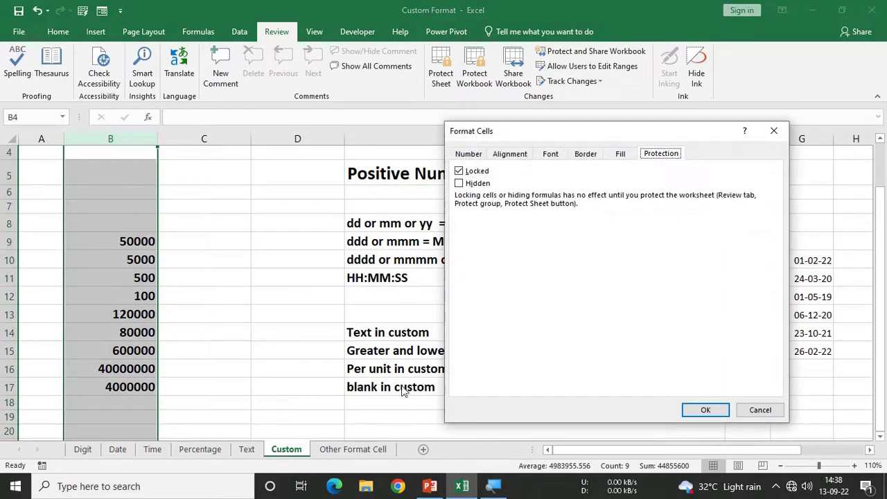
left_click(467, 154)
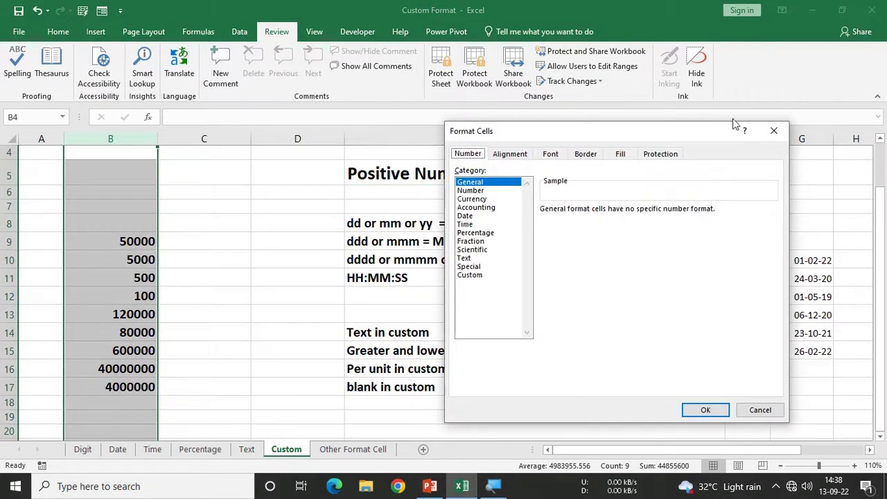
left_click(478, 274)
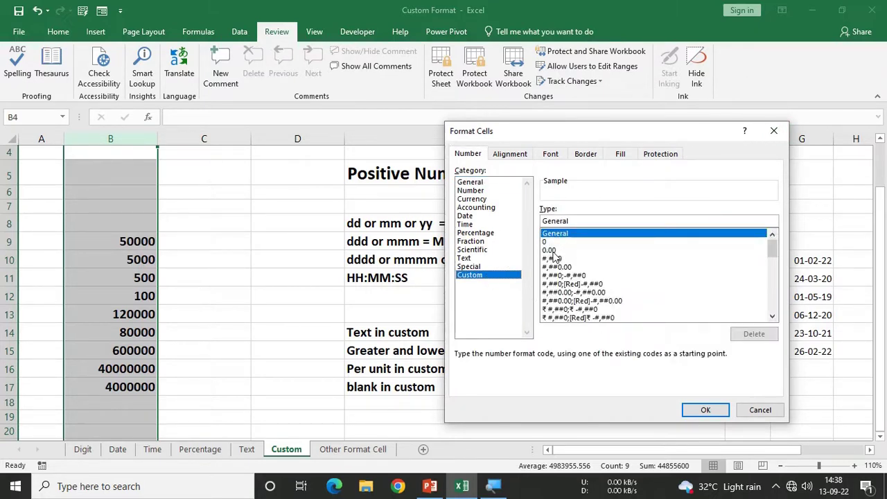
left_click(552, 250)
left_click(551, 242)
left_click(557, 234)
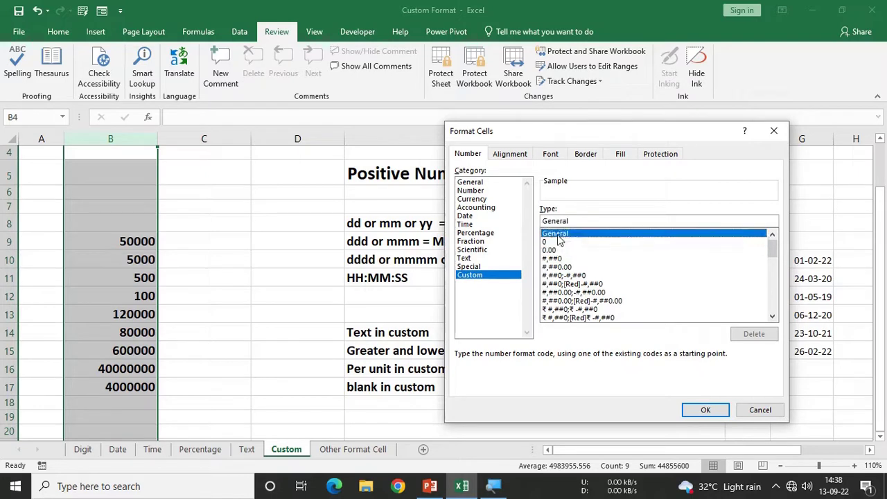
left_click(555, 243)
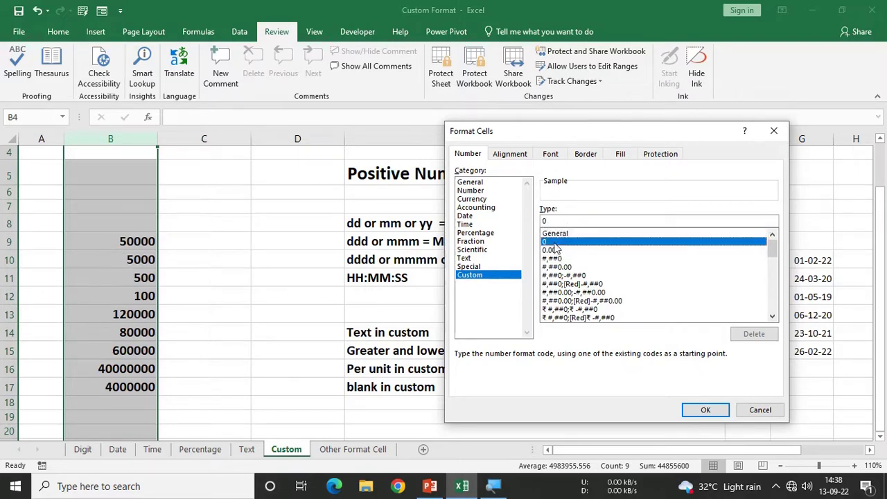
left_click(555, 250)
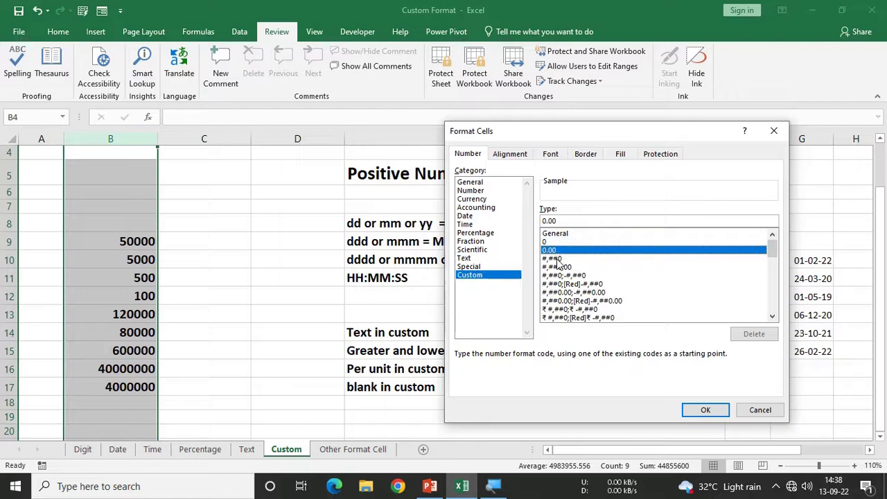
left_click(557, 259)
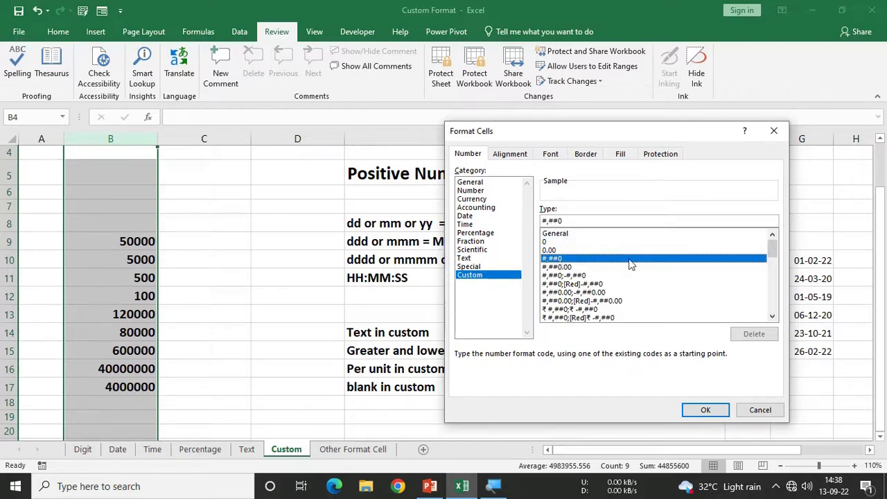
left_click(754, 412)
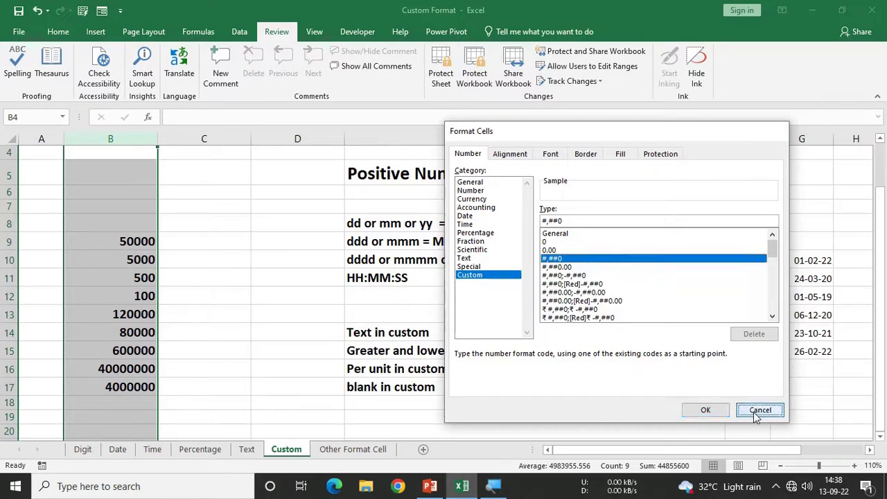
For B9:B14, preview 0, 0.00, #,##0 and #,##0.00, which shows 50,000.00.
left_click_drag(113, 241, 125, 334)
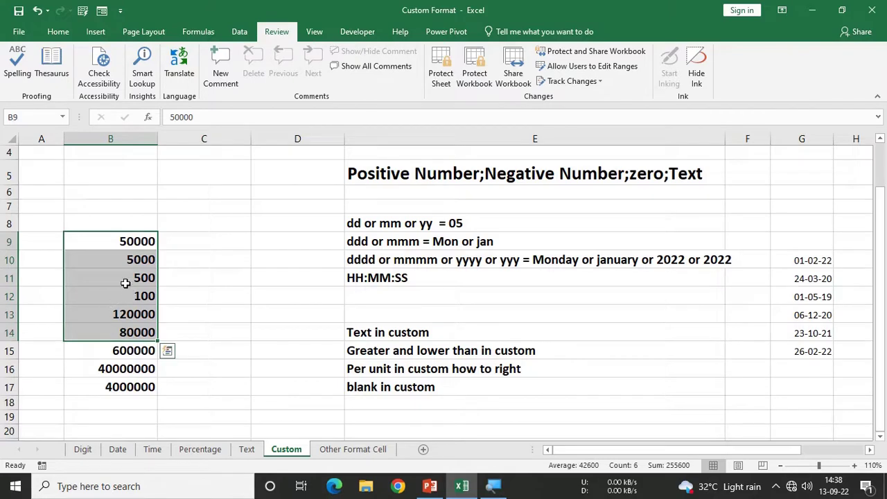
key("ctrl+1")
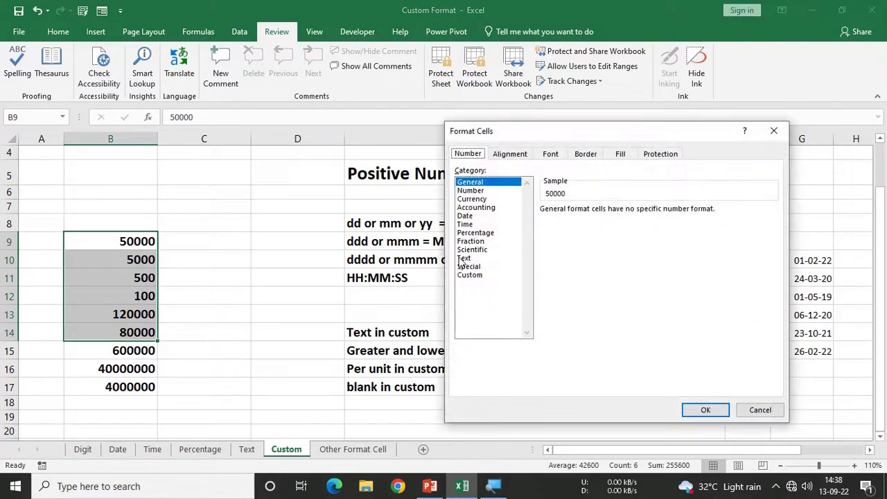
left_click(469, 274)
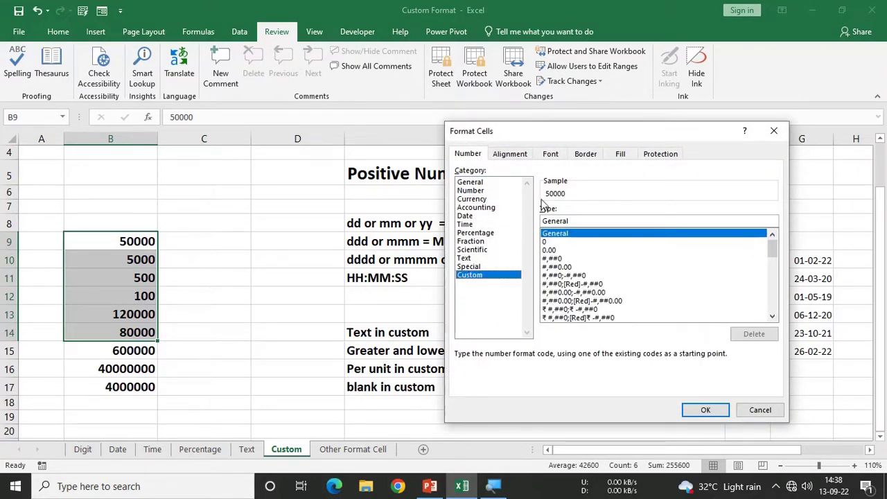
left_click(579, 242)
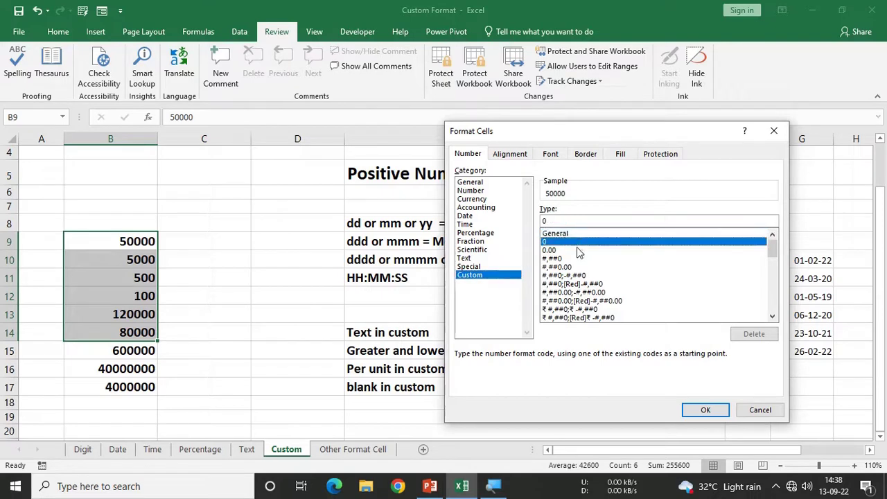
left_click(571, 251)
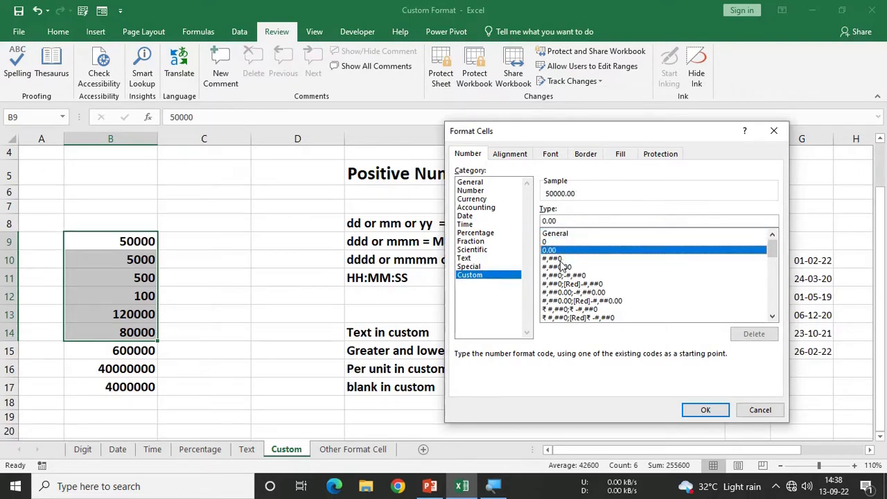
left_click(561, 260)
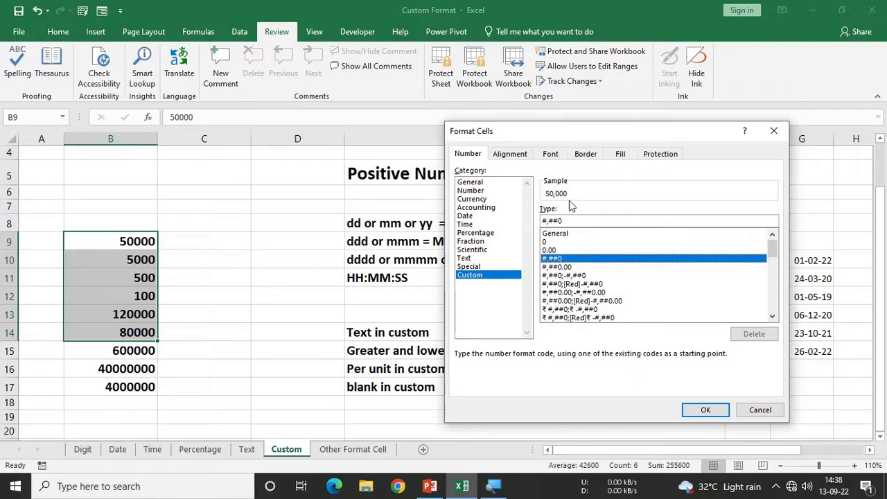
left_click(571, 267)
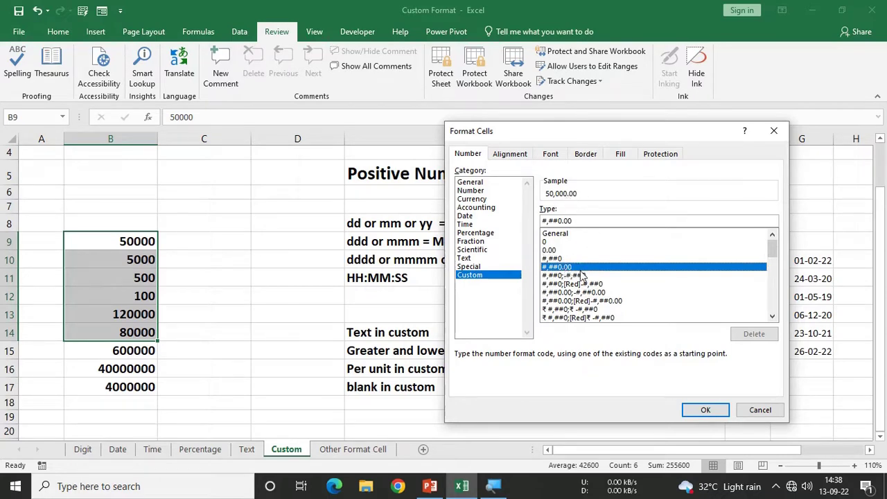
Edit the Type code, return to #,##0.00, and preview #,##0;-#,##0.
left_click(574, 221)
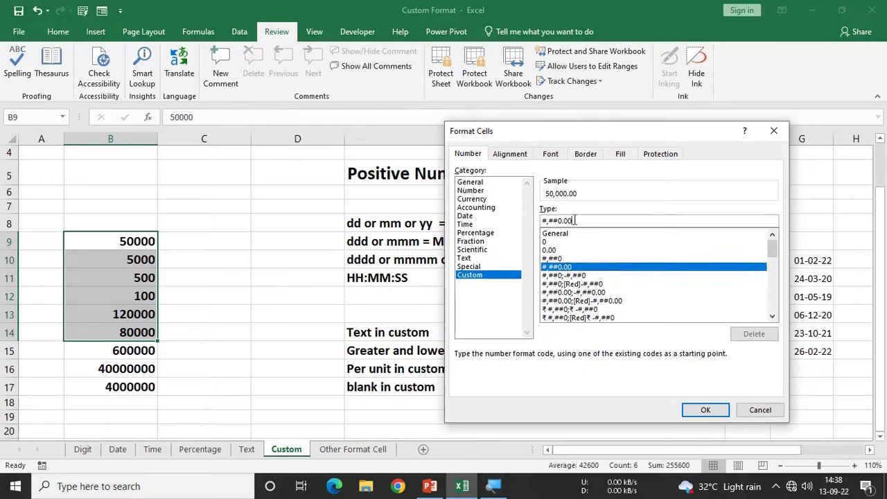
type("0")
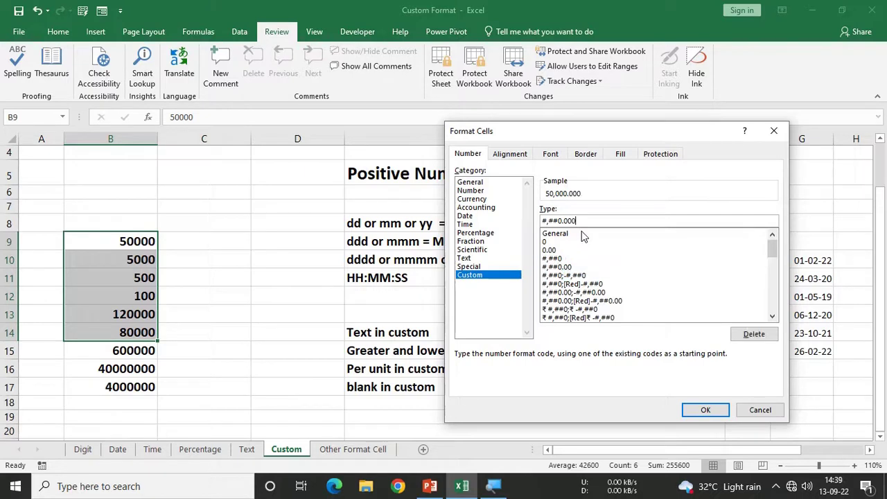
key("BackSpace")
key("BackSpace")
left_click(582, 267)
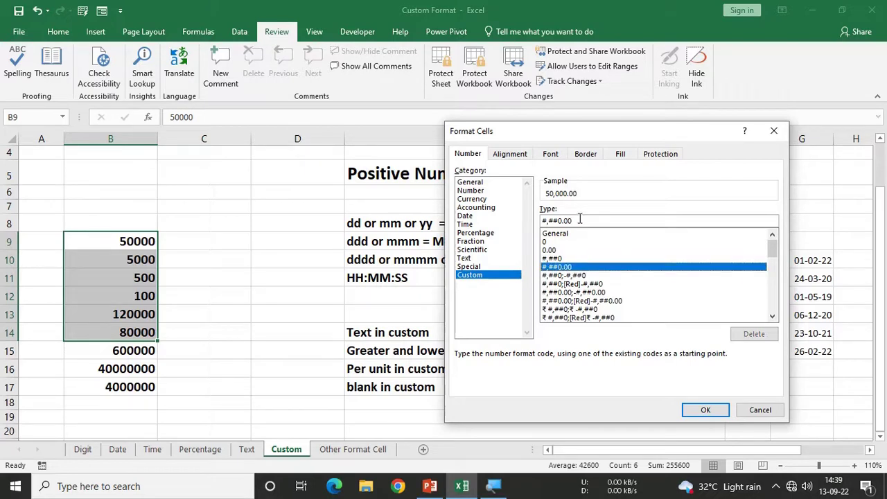
left_click(579, 219)
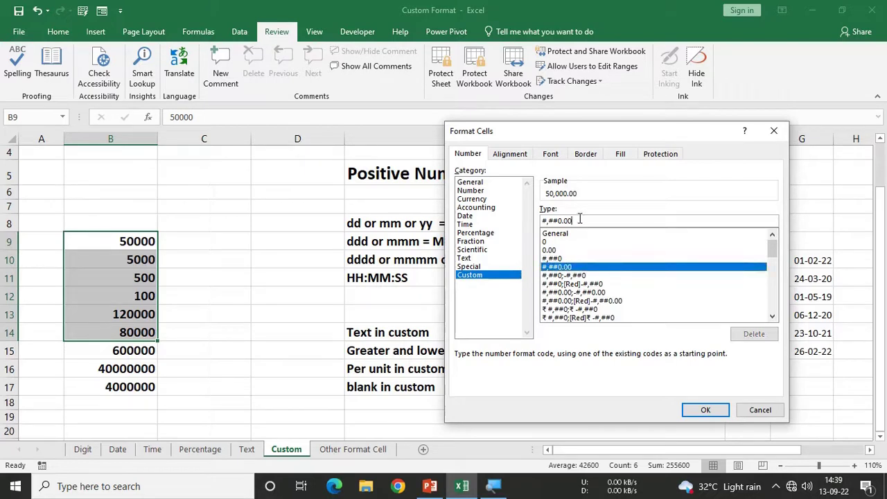
left_click(577, 275)
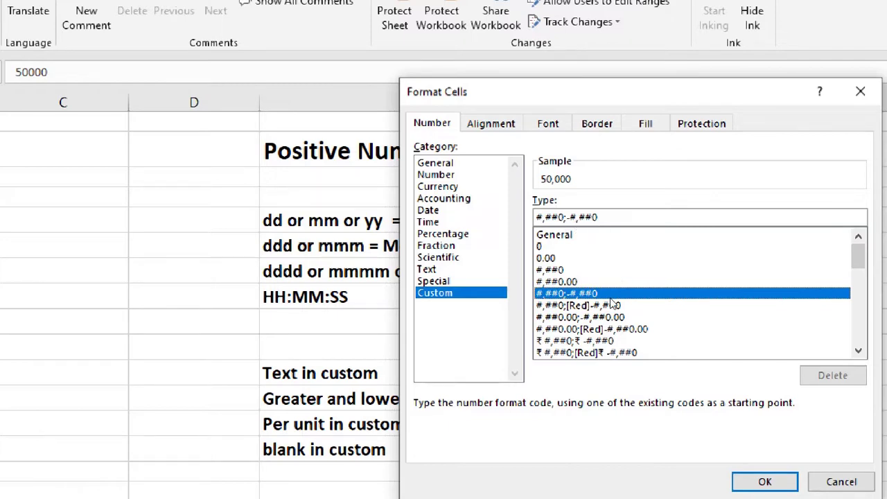
Preview #,##0;[Red]-#,##0, then settle on #,##0.00;-#,##0.00 showing 50,000.00.
key("Down")
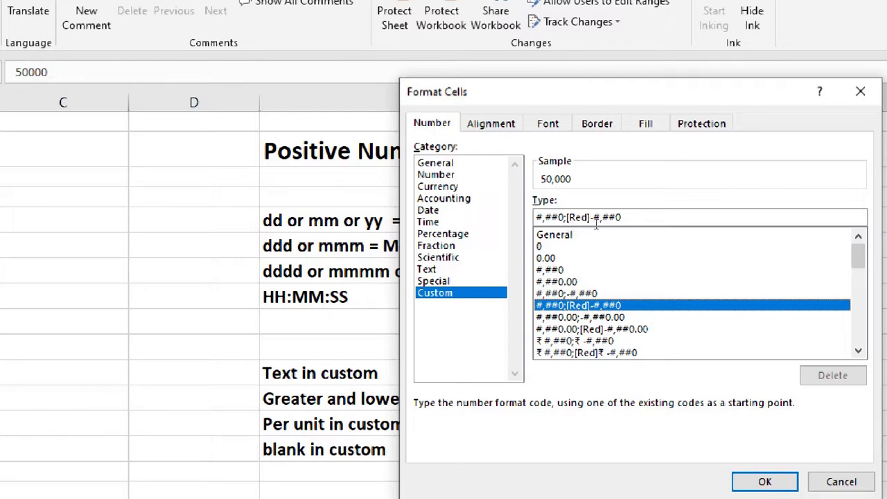
left_click(585, 217)
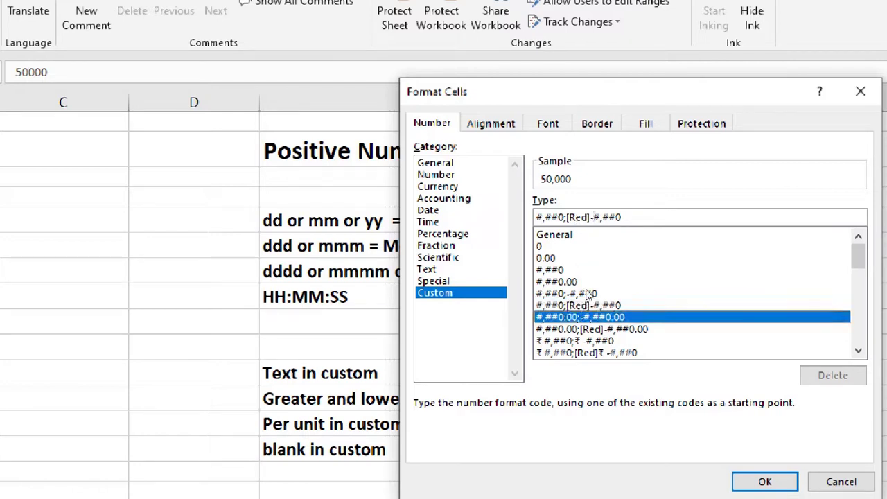
left_click(595, 317)
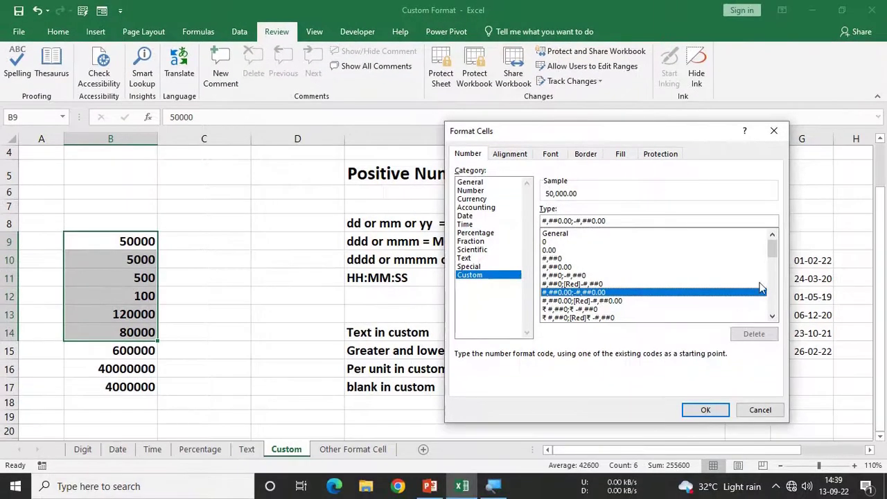
Browse the #,##0.00;[Red]-#,##0.00, rupee and 0% percentage codes in the Custom list.
left_click(772, 317)
left_click(773, 317)
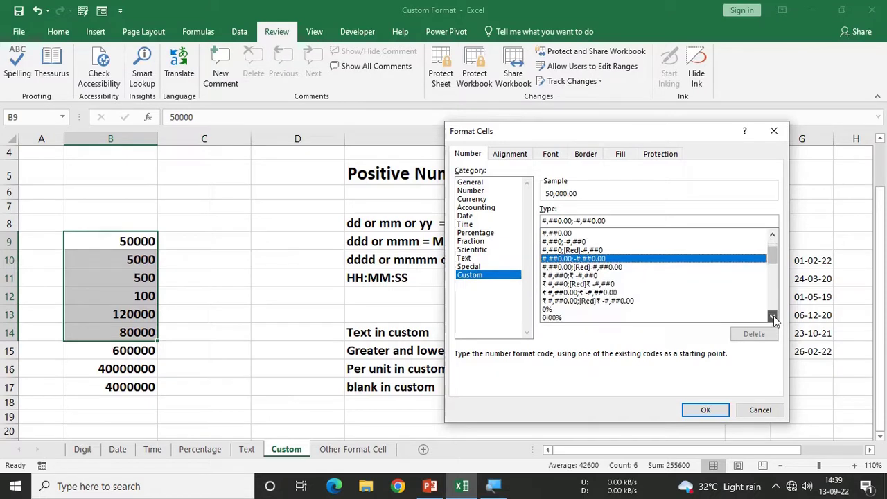
left_click(772, 317)
left_click(595, 259)
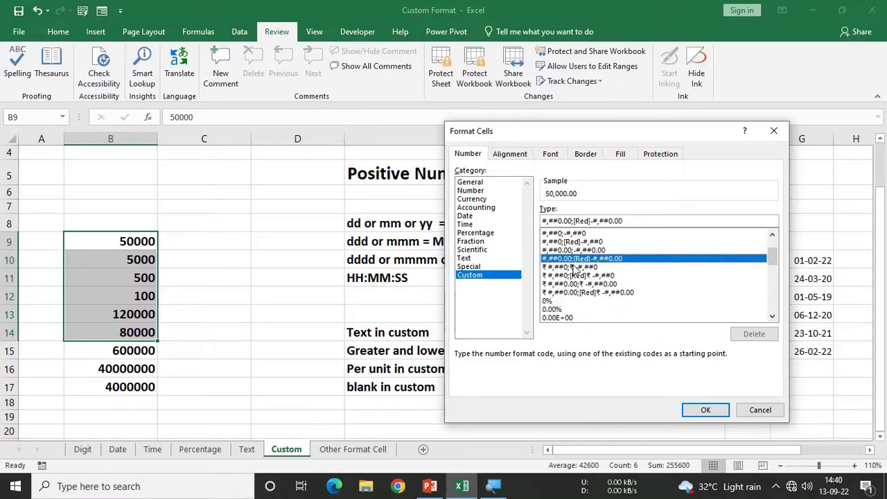
left_click(575, 268)
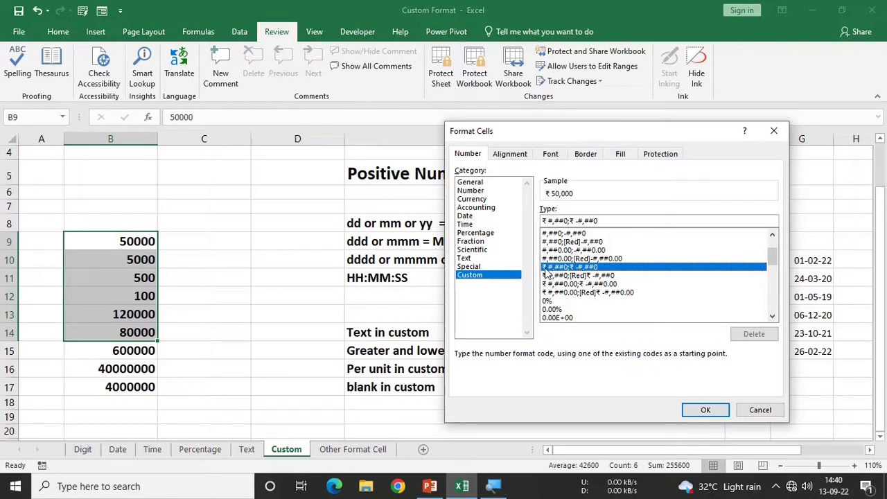
left_click(594, 276)
left_click(597, 285)
left_click(596, 293)
left_click(569, 302)
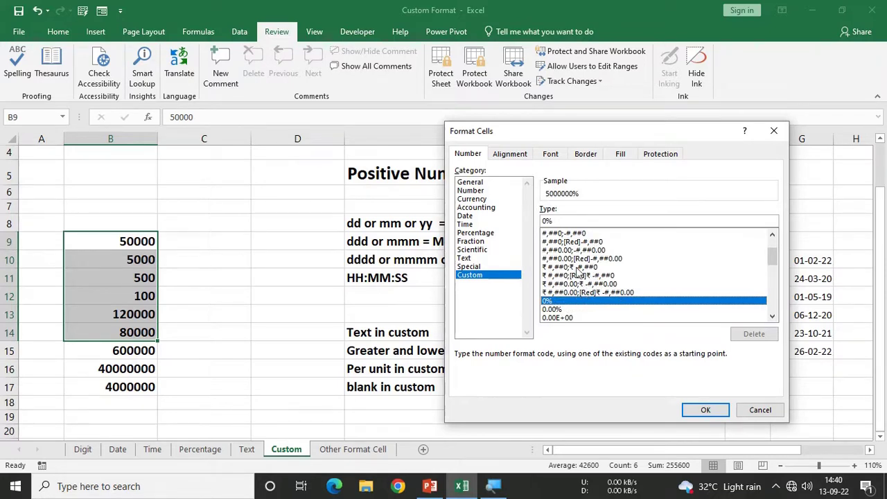
left_click(582, 293)
Apply #,##0.00;[Red]-#,##0.00 to B9:B14, displaying 50,000.00 through 80,000.00.
scroll(582, 295, "down", 2)
scroll(580, 294, "up", 1)
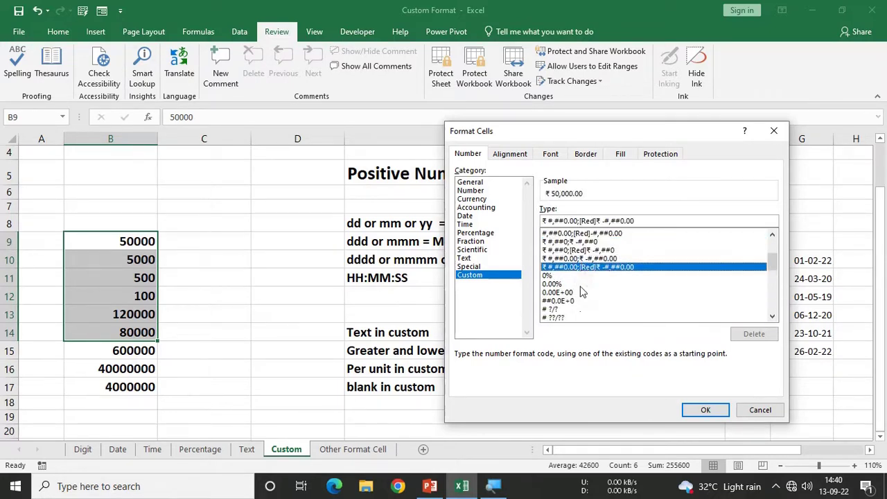
scroll(580, 294, "up", 1)
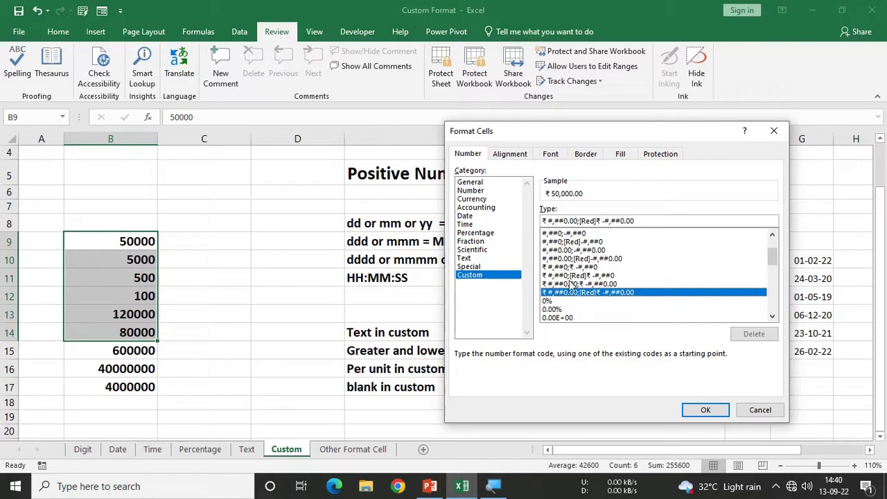
left_click(573, 276)
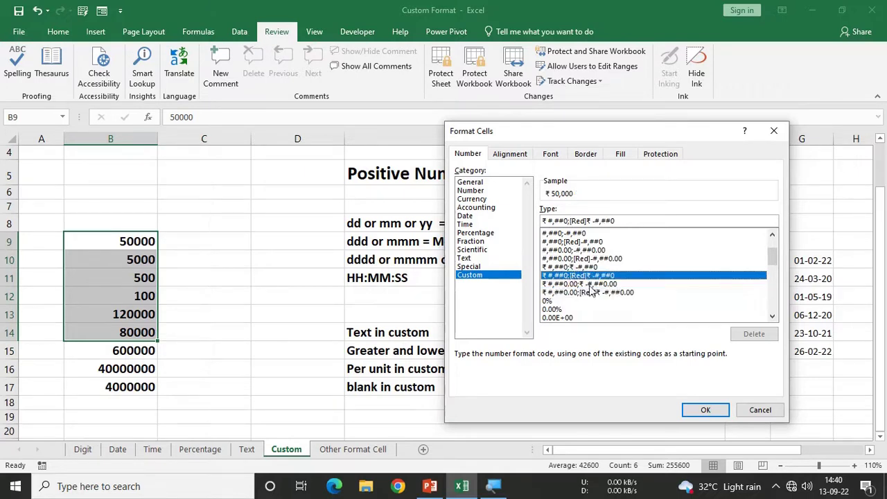
left_click(590, 292)
scroll(579, 266, "up", 2)
scroll(585, 275, "down", 1)
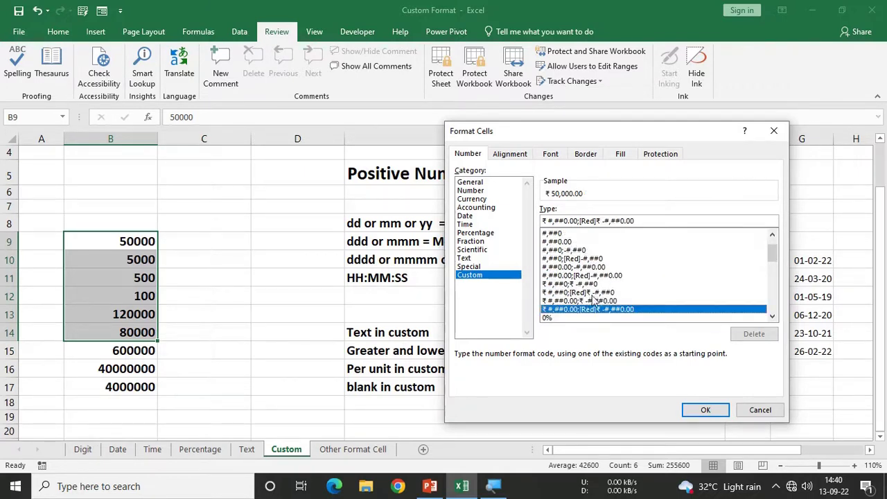
left_click(587, 276)
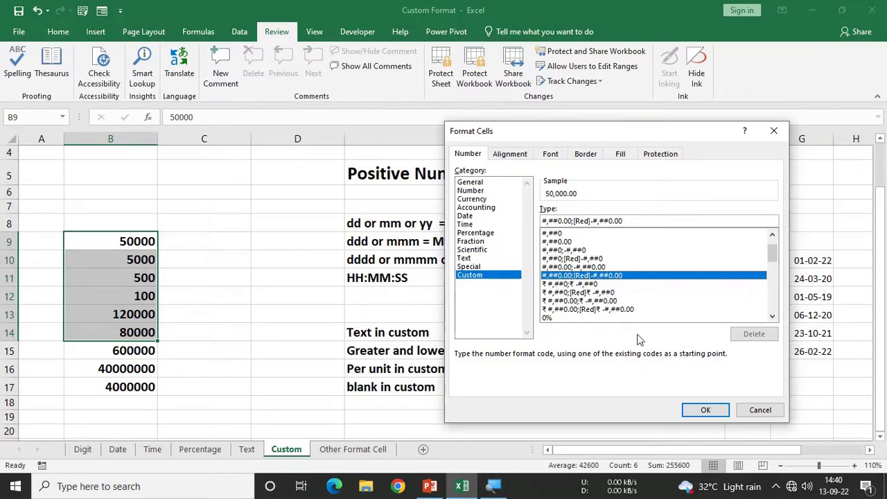
left_click(705, 409)
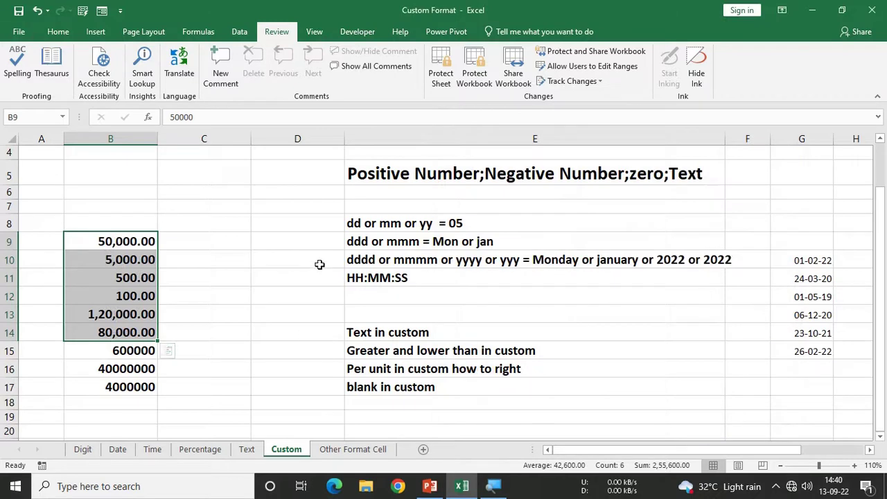
Change B12 to -2000, shown as a red -2,000.00, then select B9:B13.
left_click(116, 296)
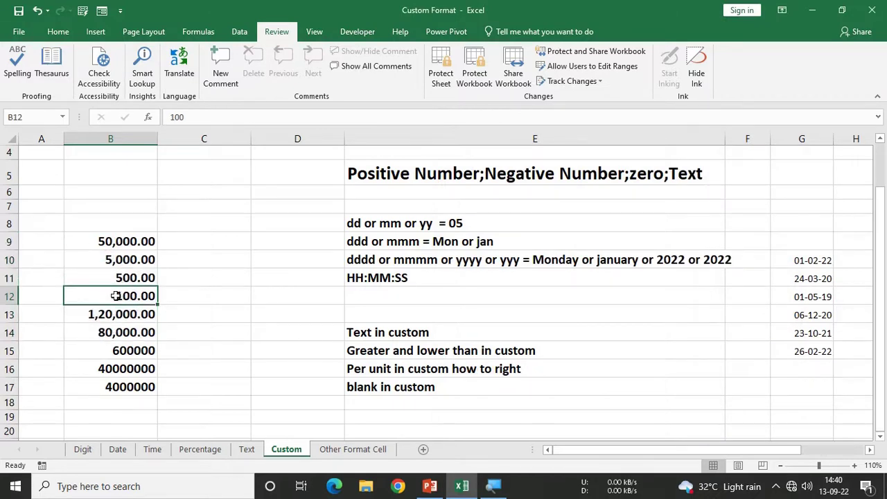
type("-2000")
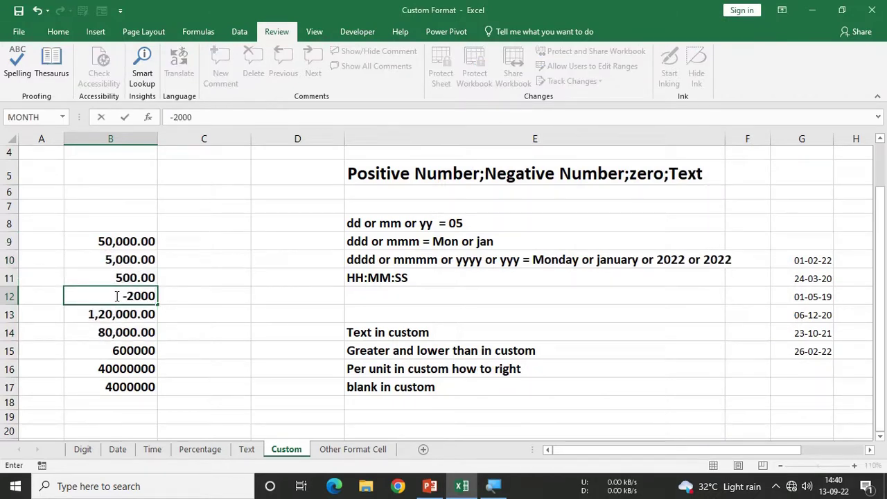
key("Return")
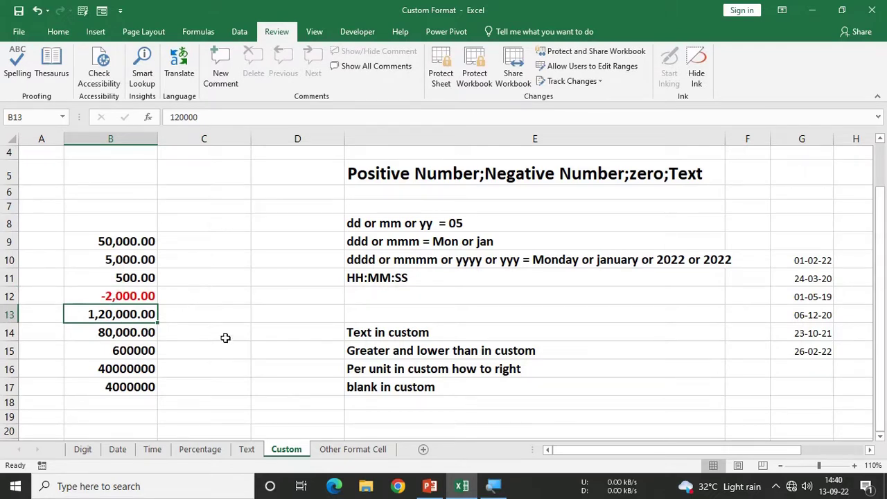
left_click(122, 296)
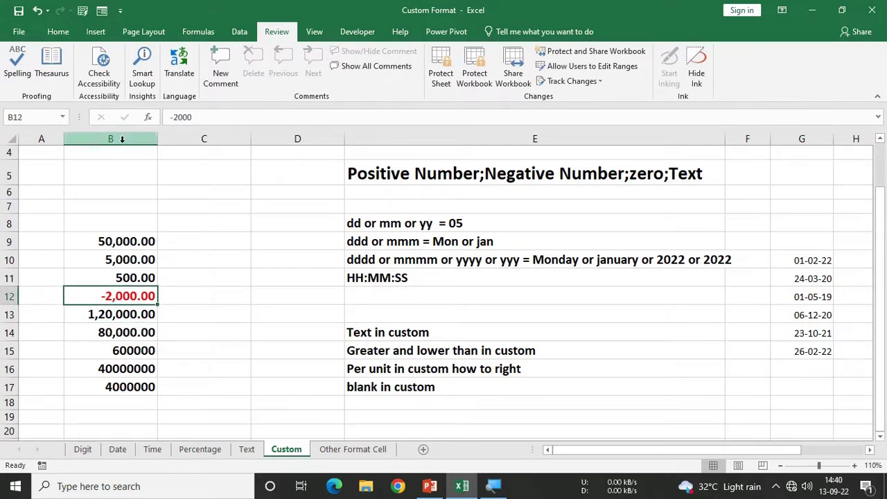
left_click_drag(113, 242, 114, 314)
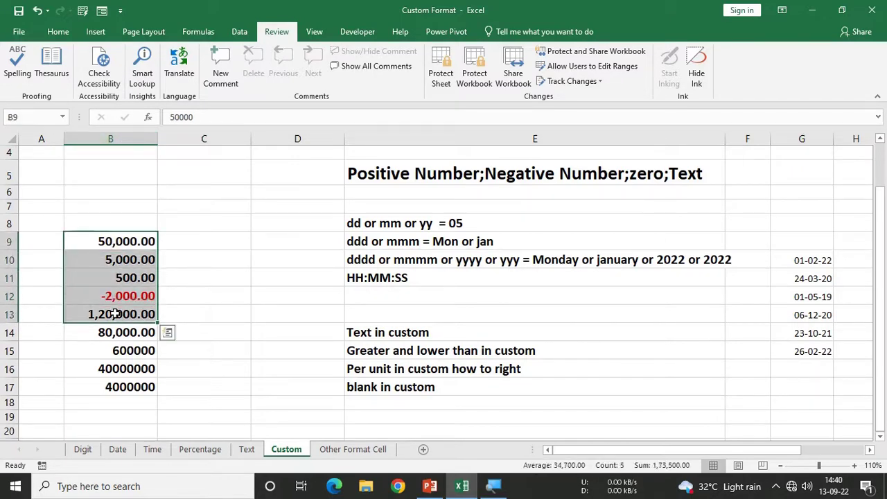
Replace [Red] with [Green] in the format code so negatives show green.
key("ctrl+1")
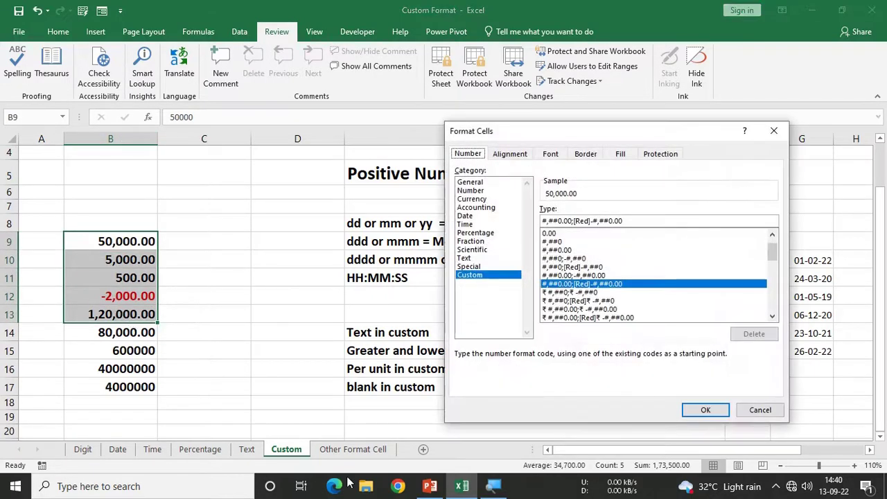
left_click(587, 220)
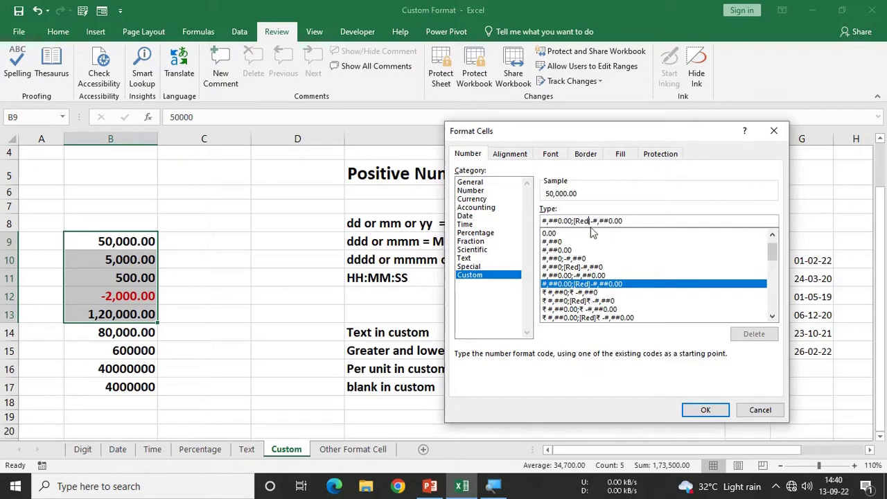
key("BackSpace")
key("BackSpace")
key("BackSpace")
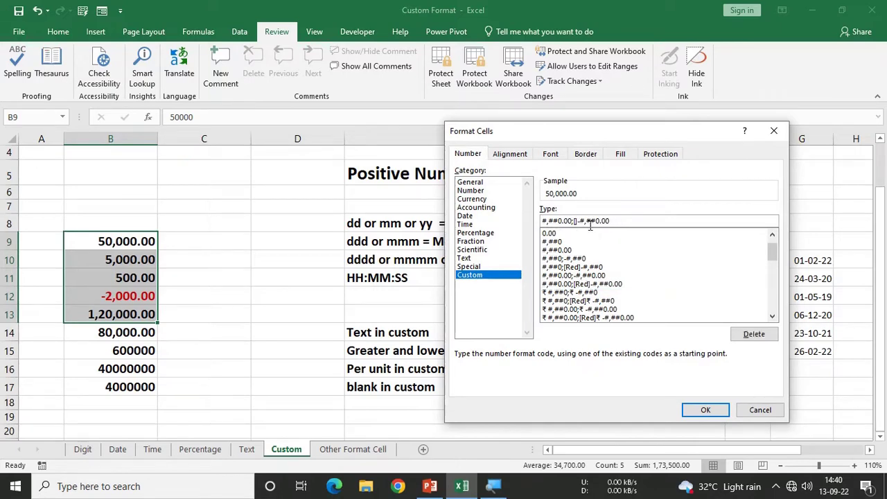
type("Green")
key("Return")
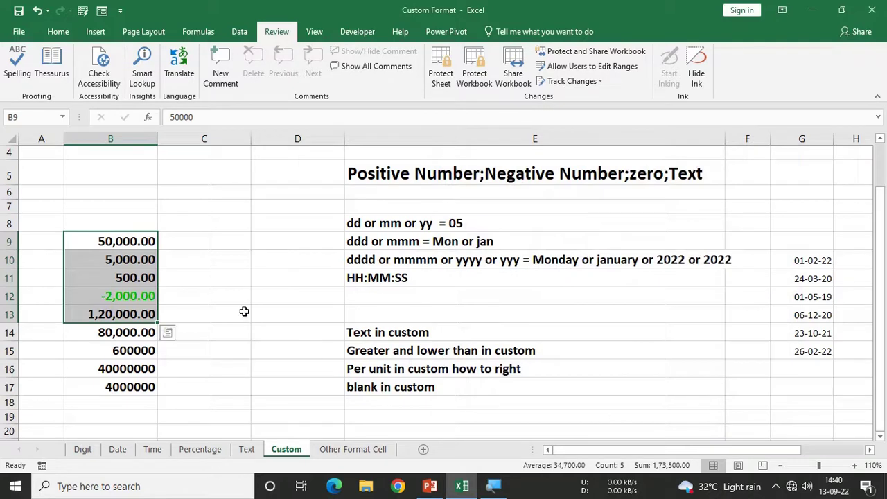
left_click(228, 259)
left_click(127, 242)
left_click(131, 260)
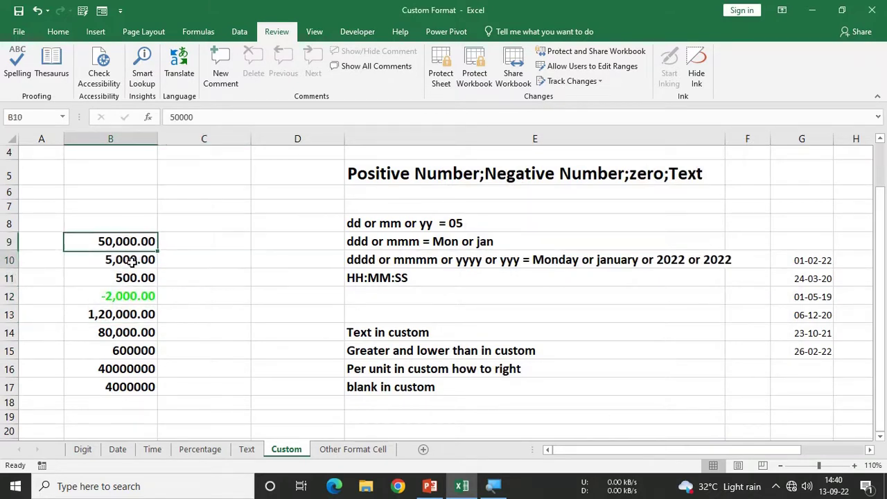
left_click(131, 295)
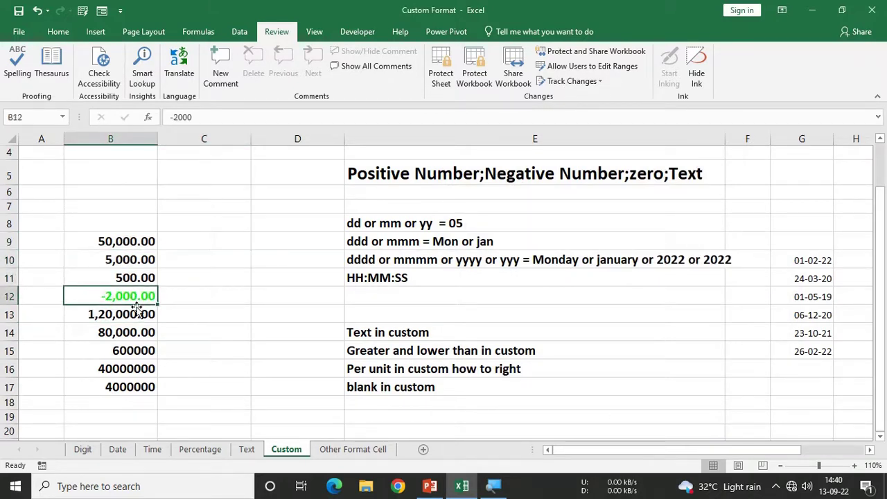
left_click(111, 140)
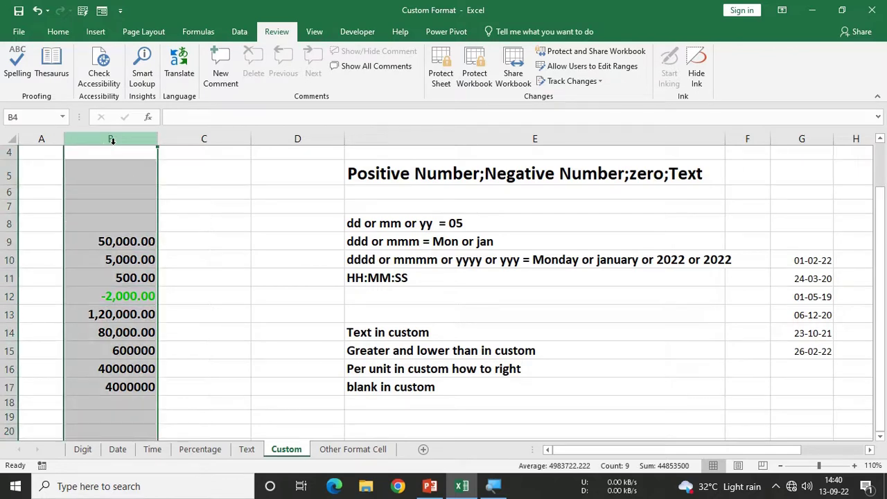
Undo twice, restoring B12 to 100, now shown as 100.00.
key("ctrl+z")
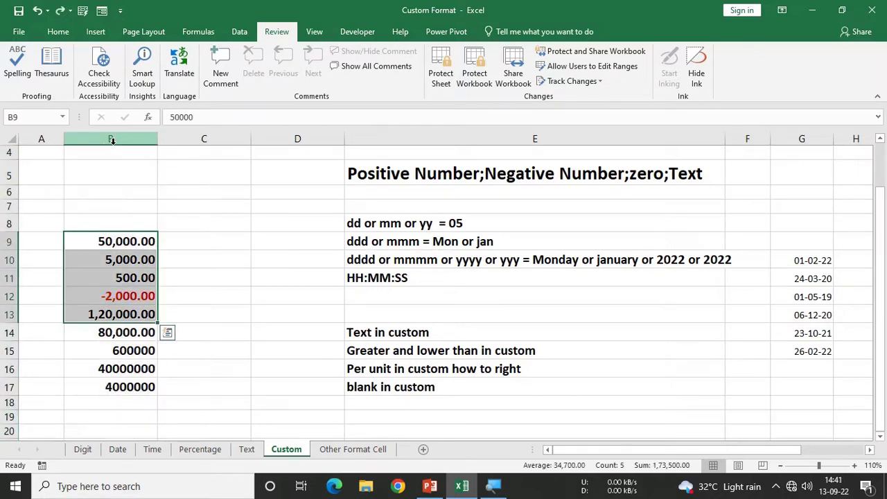
key("ctrl+z")
left_click(142, 263)
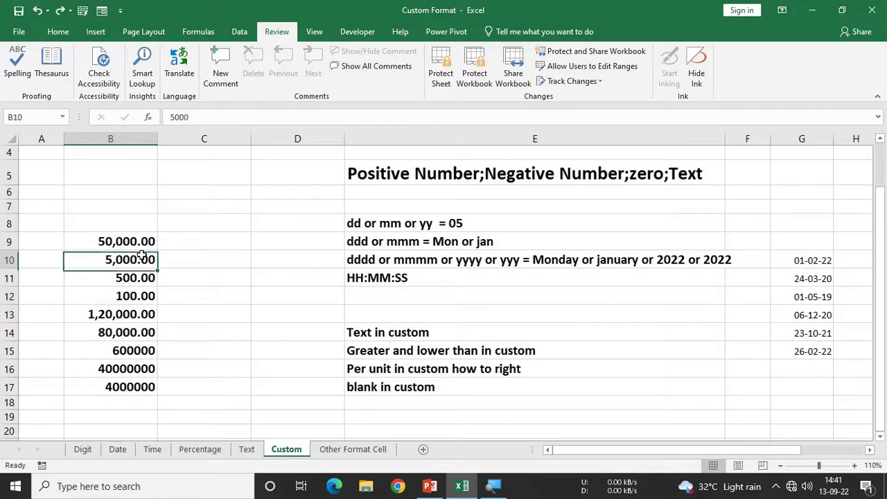
left_click(111, 139)
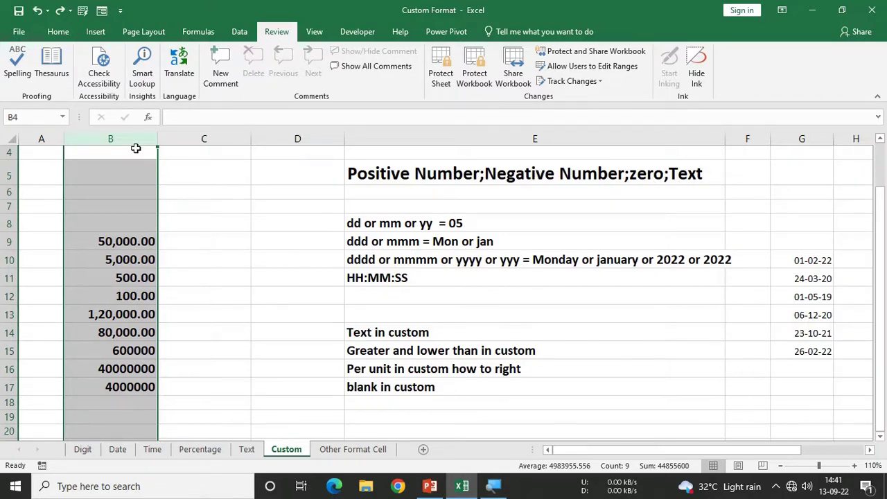
Apply the custom code #,##0.0;-0.00;"Zero";[Red] to column B.
key("ctrl+1")
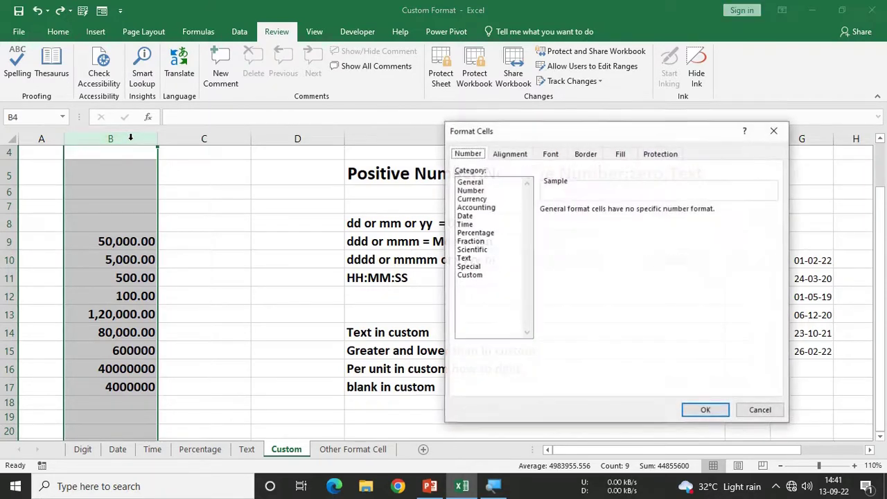
left_click(476, 276)
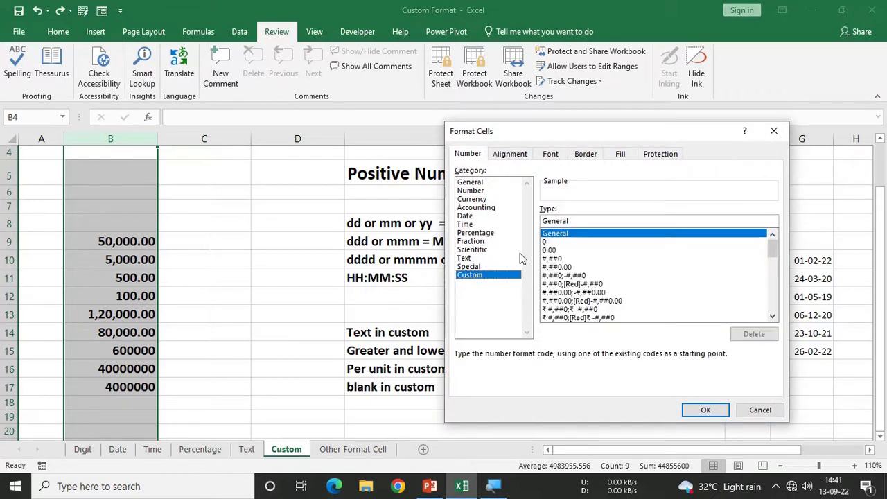
left_click(604, 222)
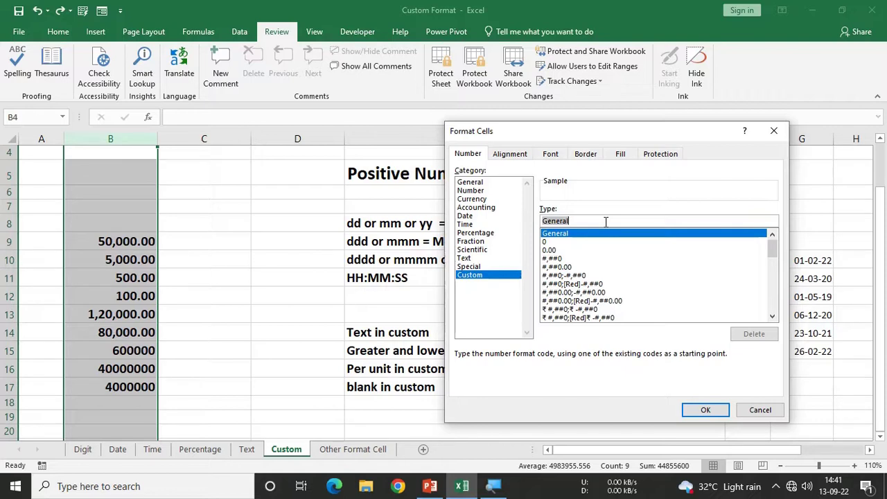
type("#")
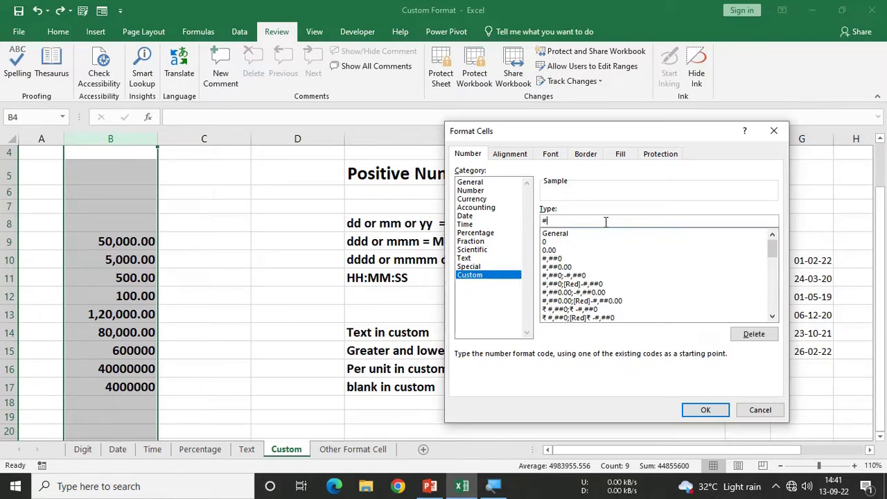
type(",3")
type("3")
key("BackSpace")
key("BackSpace")
type("##")
type("0")
type(".0")
type(";")
type("-")
type("0")
type(".00")
type(";")
type("\"Zero")
type("\"")
type(";")
type("[")
type("Red]")
left_click(705, 409)
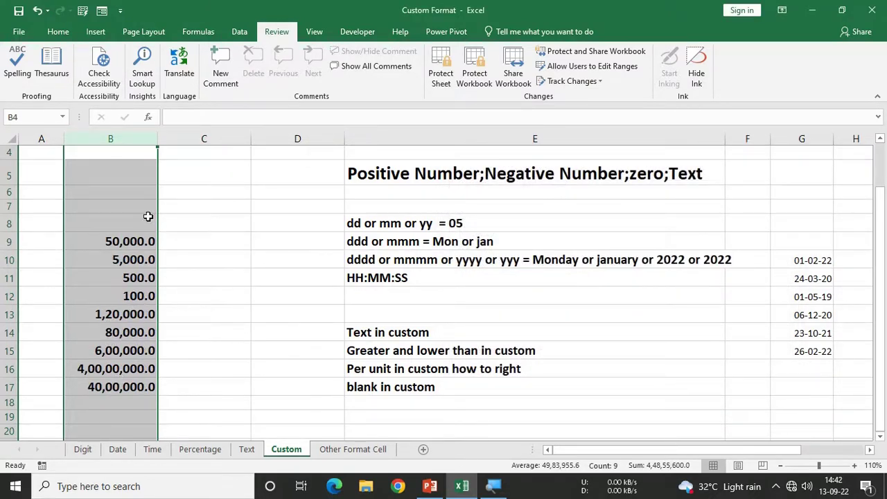
Enter 0 in B6, displayed as Zero, and make it bold at size 14.
left_click(125, 206)
left_click(119, 193)
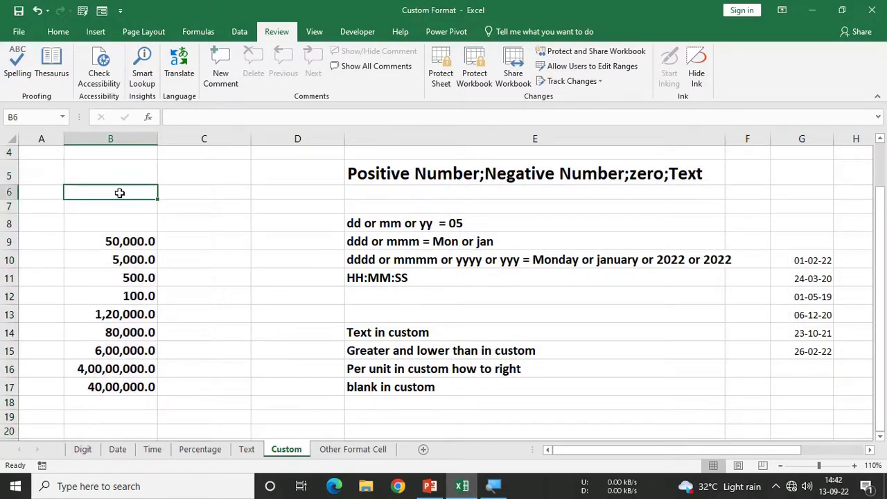
type("0")
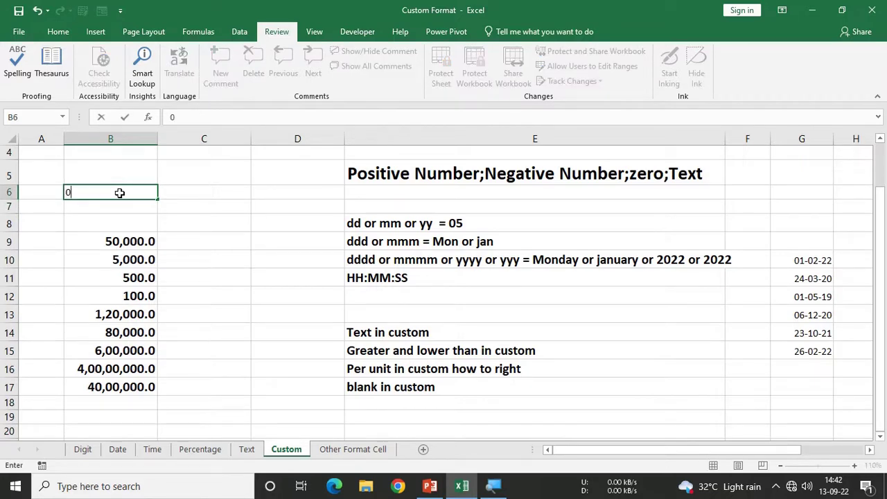
key("Return")
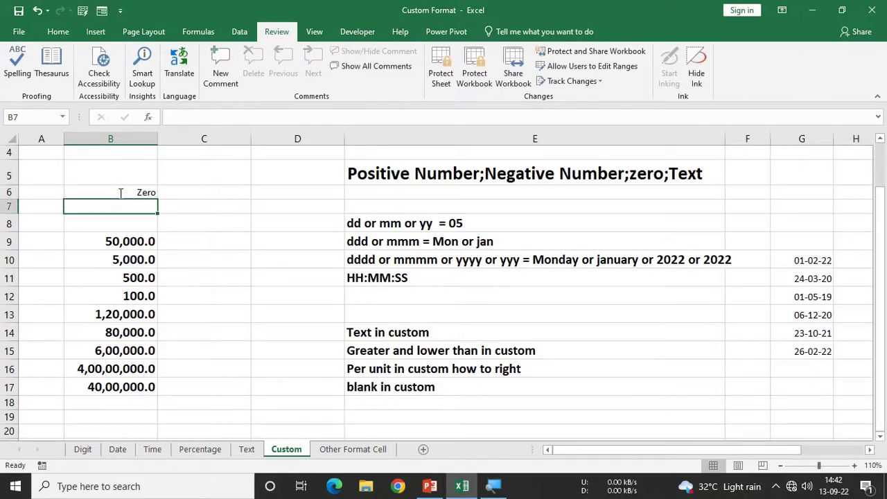
left_click(121, 193)
left_click(59, 33)
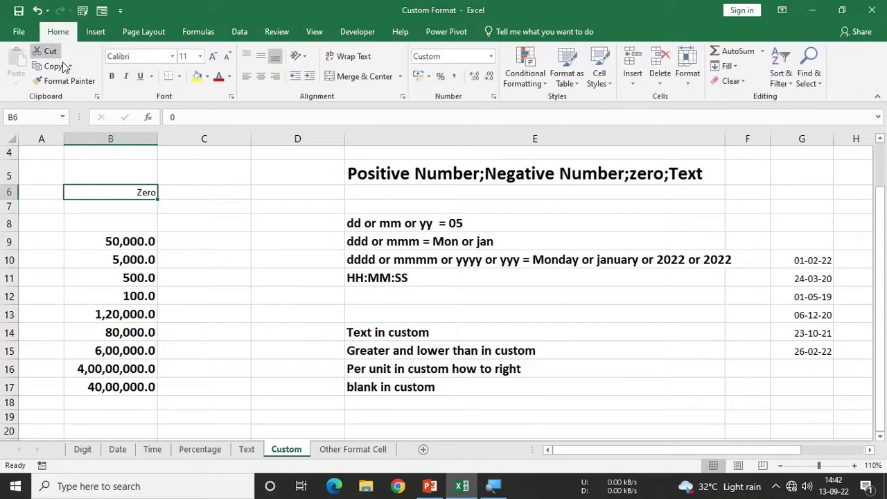
left_click(112, 77)
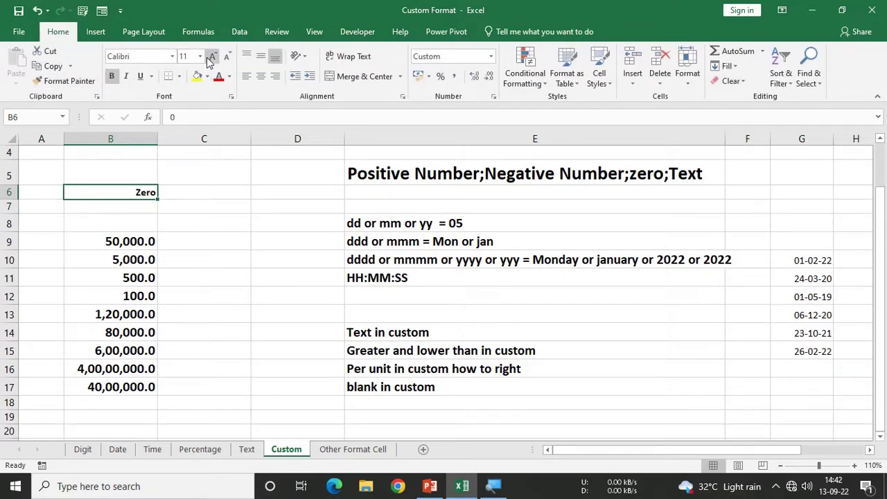
left_click(212, 56)
left_click(212, 56)
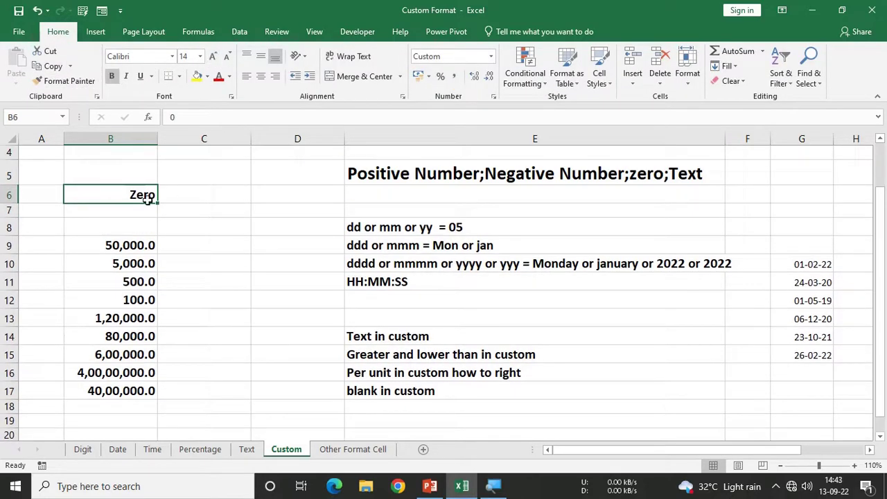
Enter a person's name in B7, shown red, and make it bold at size 14.
left_click(128, 210)
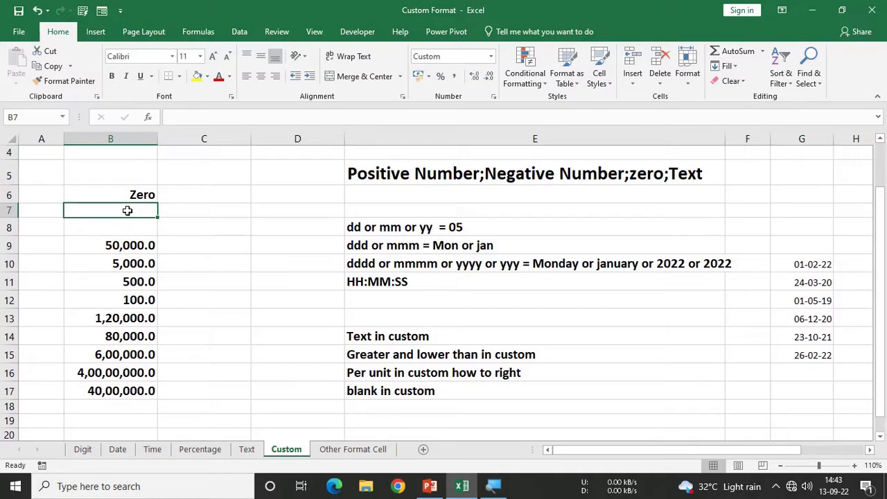
type("Rj")
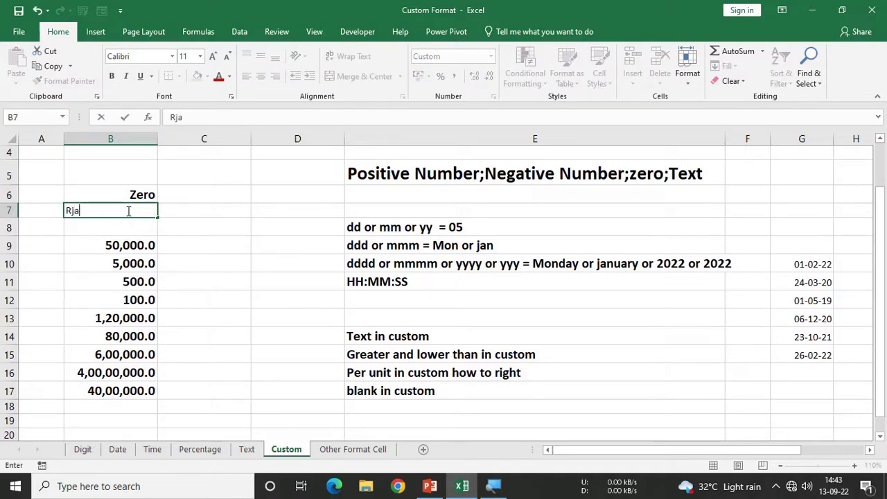
key("BackSpace")
type("aja")
key("Return")
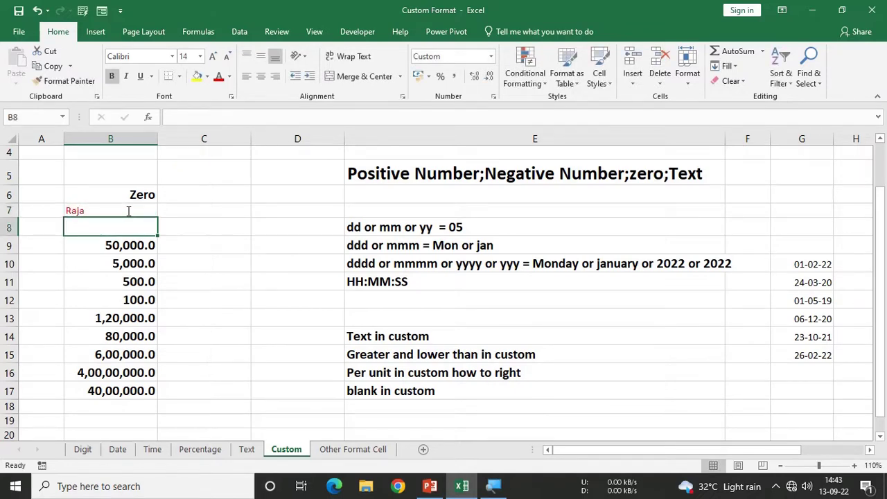
left_click(84, 210)
left_click(112, 220)
left_click(112, 212)
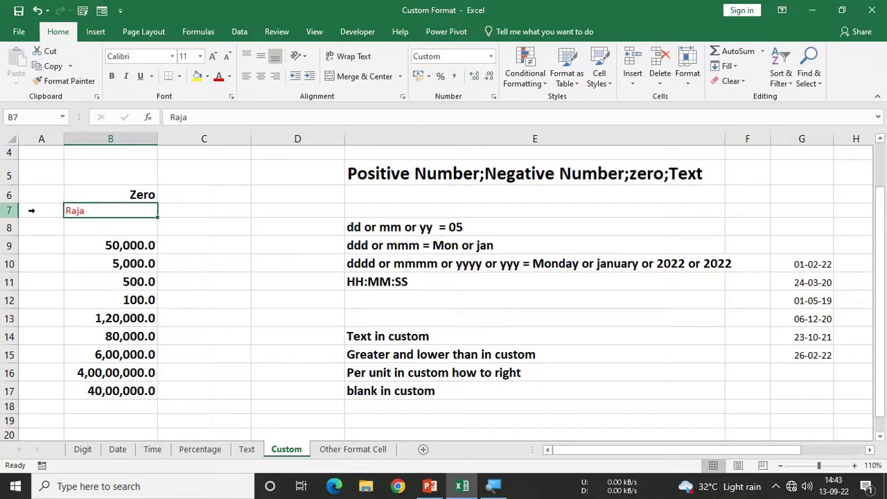
left_click(112, 77)
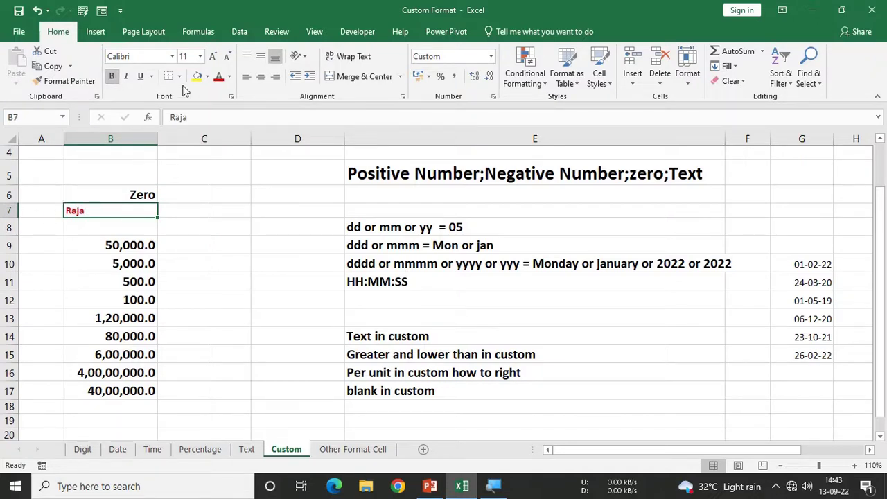
left_click(213, 56)
left_click(212, 56)
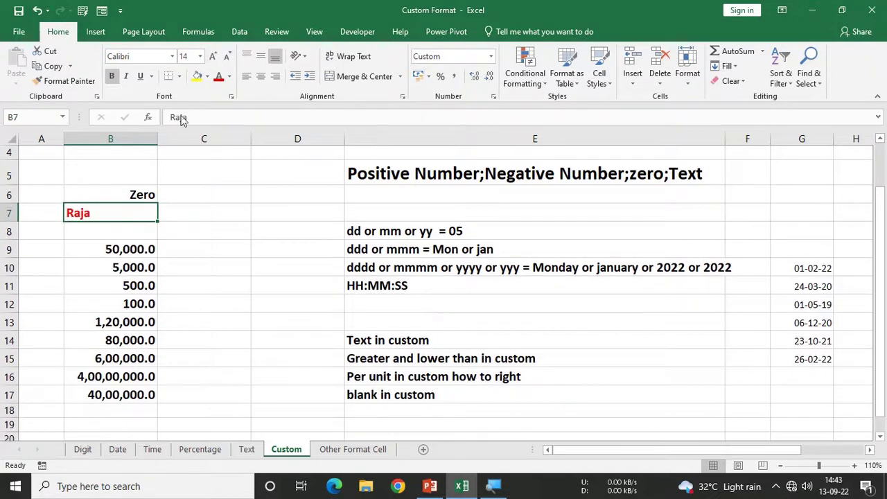
left_click(135, 224)
Give column B the custom code [>50000][Green]0.00;[red]0.00.
left_click(122, 137)
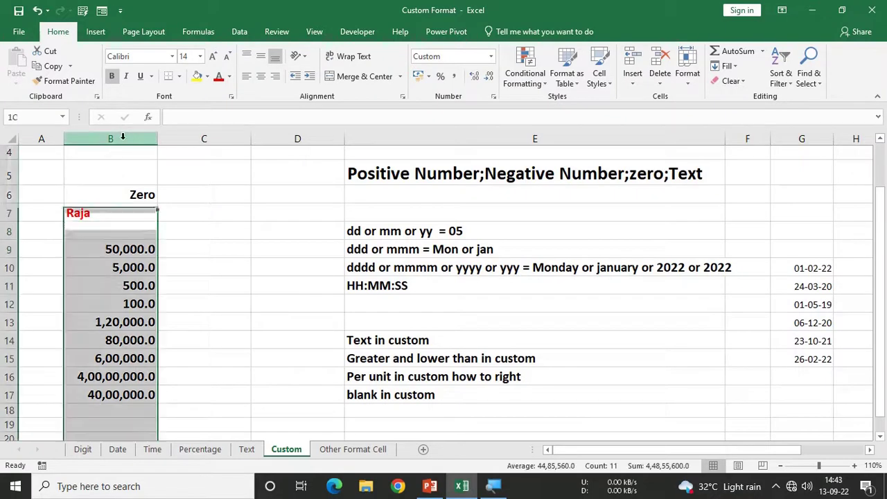
key("ctrl+1")
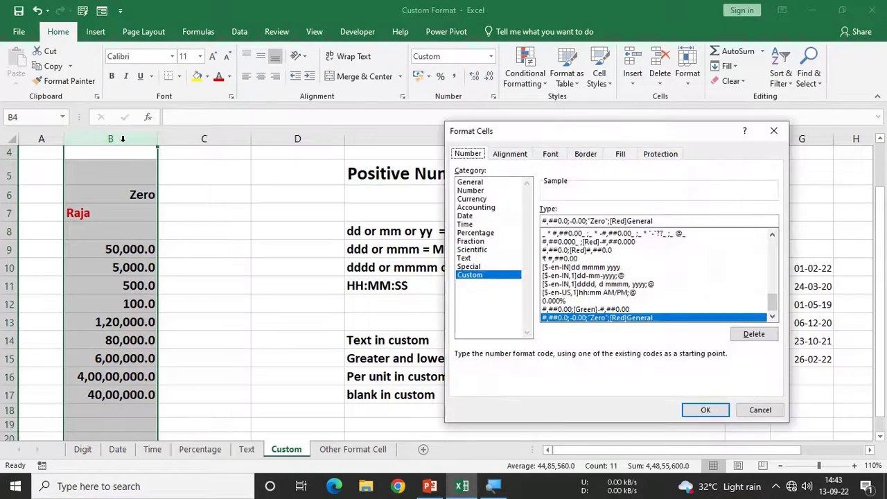
left_click(656, 221)
key("BackSpace")
key("BackSpace")
key("BackSpace")
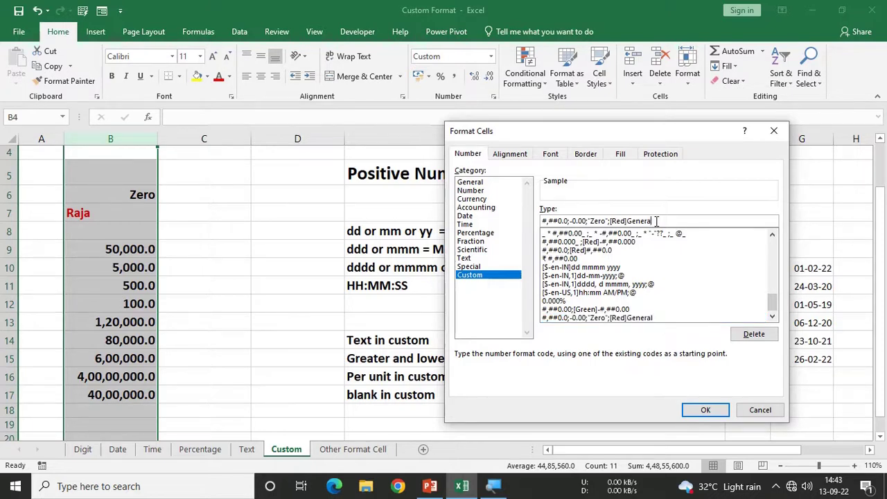
key("BackSpace")
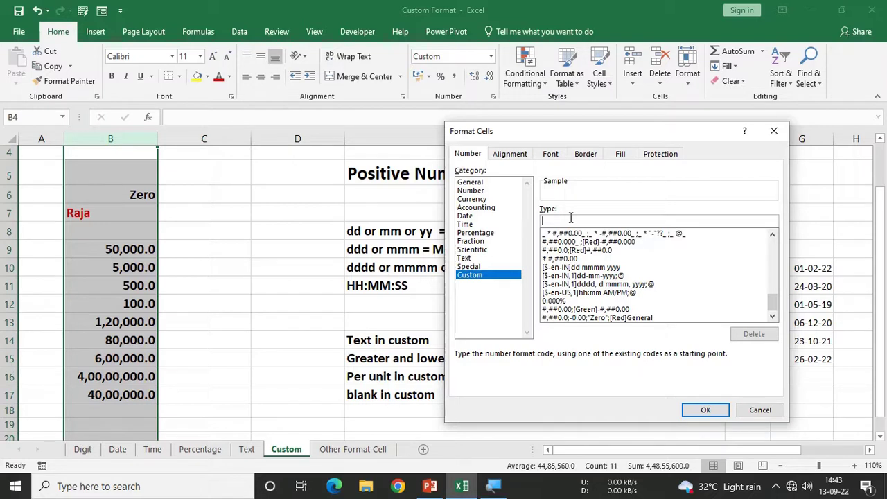
type("[")
type(">")
type("50")
type(",")
key("BackSpace")
type("0")
type("00")
type("]")
type("[g")
type("reen]")
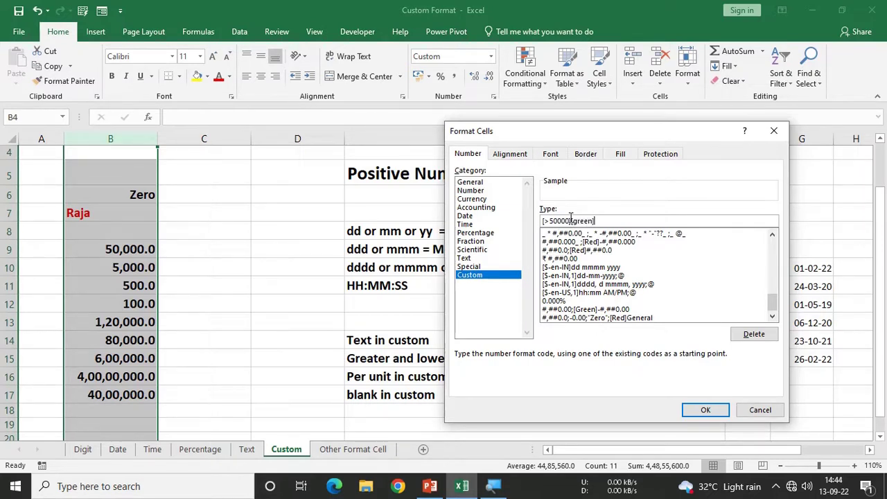
type("0.00")
type("[")
type("red]")
type("0")
type(".00")
key("Return")
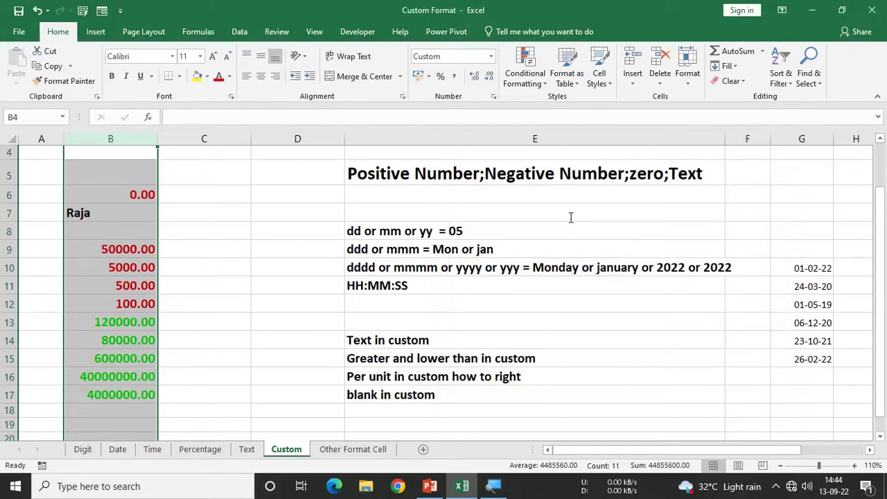
Check B9 through B15: values above 50000 show green, the rest red.
left_click(135, 267)
left_click(133, 250)
left_click(132, 269)
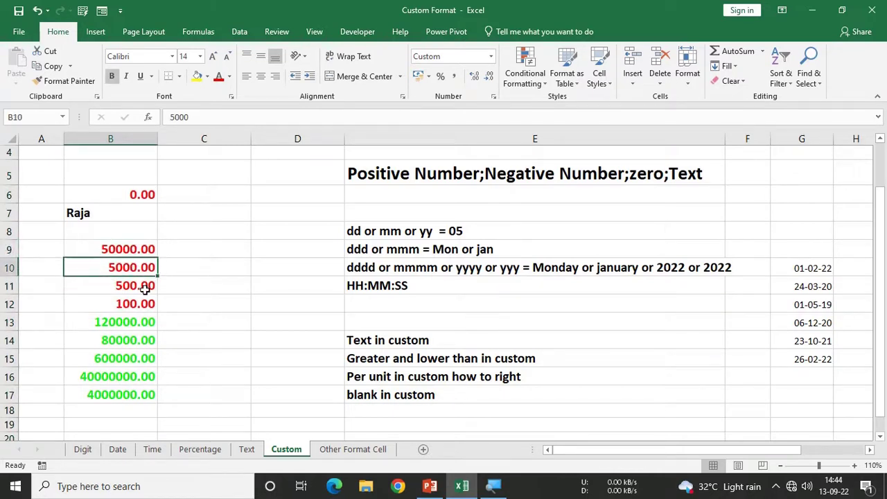
left_click(144, 287)
left_click(147, 303)
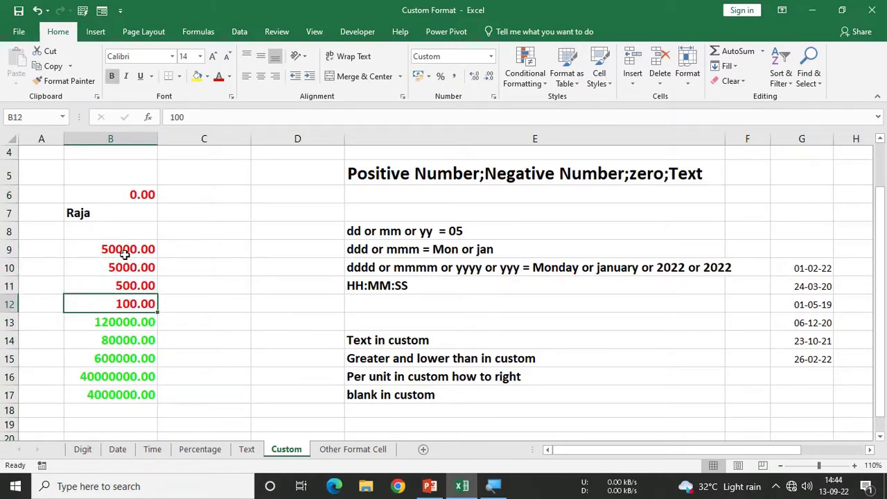
left_click(125, 252)
left_click(130, 269)
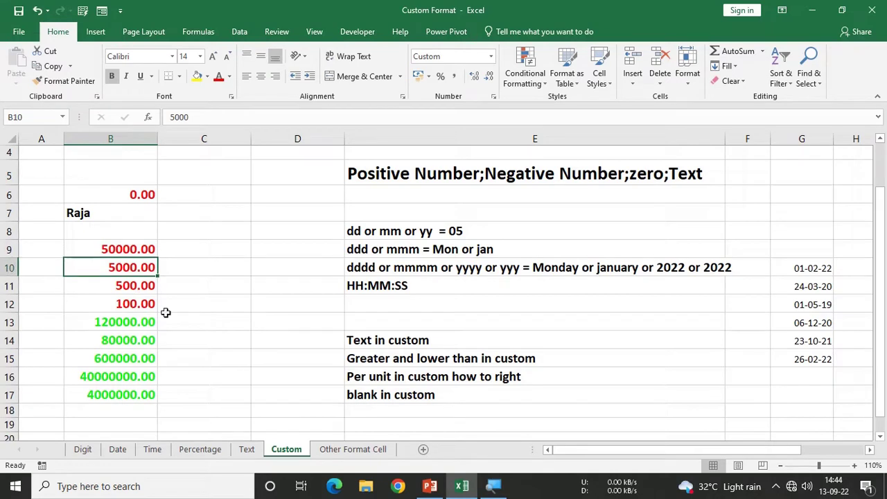
left_click(116, 323)
left_click(134, 339)
Enter a value in B5 so it displays as 150.00 in red, then review B7 and B10.
left_click(139, 358)
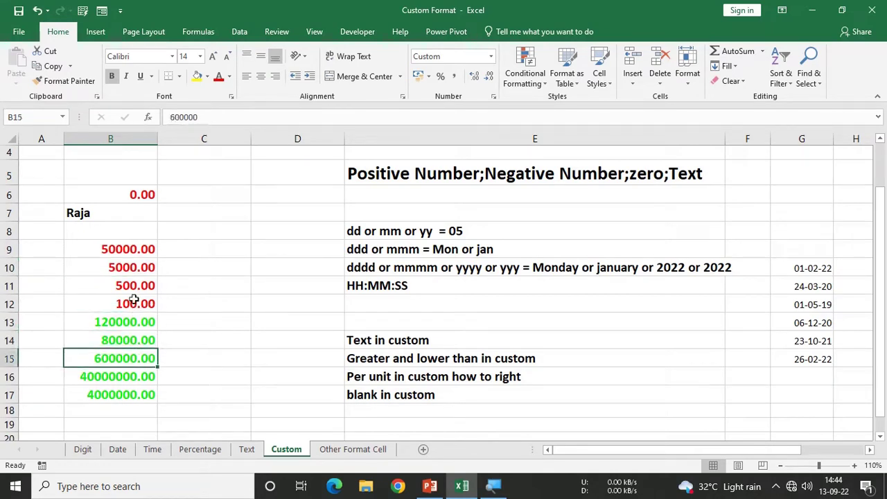
left_click(113, 137)
left_click(116, 176)
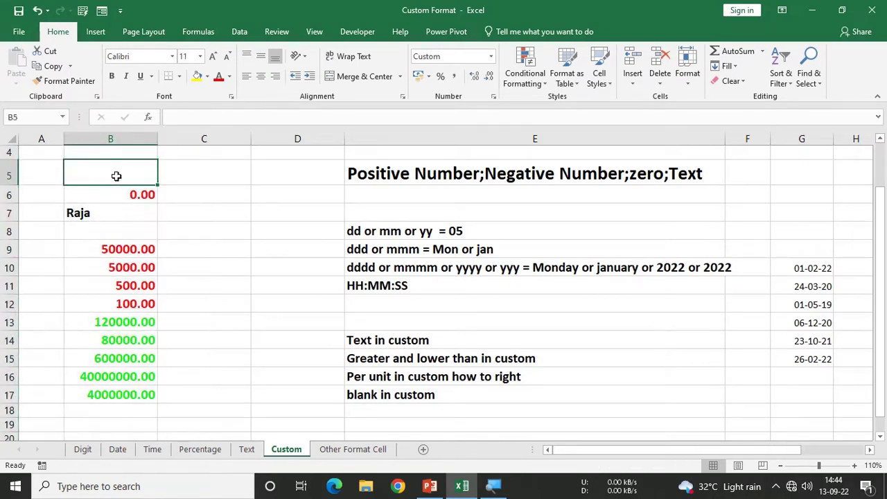
type("1500")
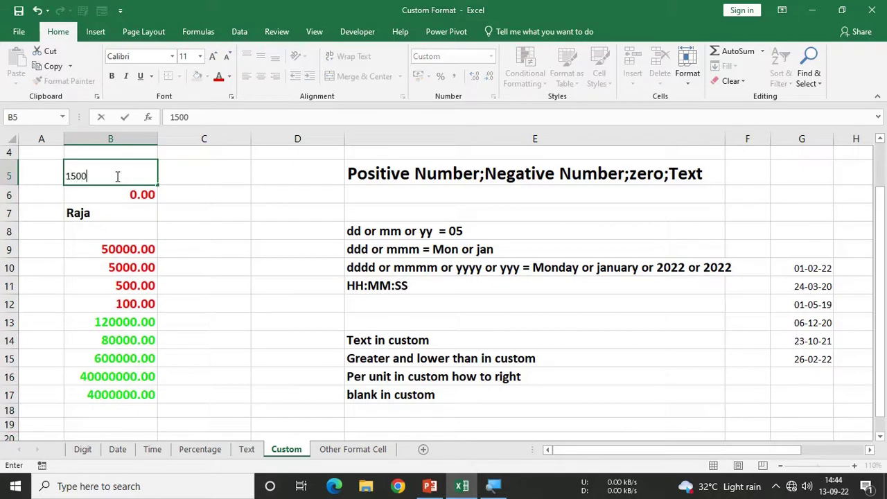
type("000")
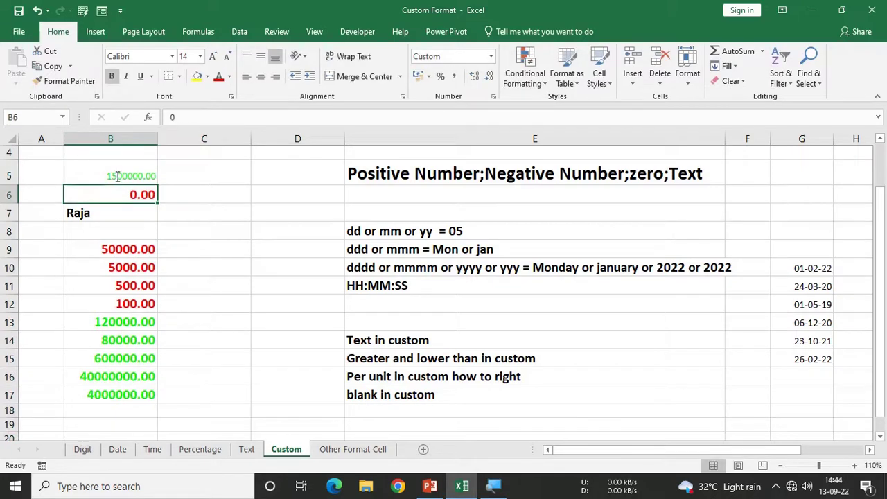
left_click(120, 173)
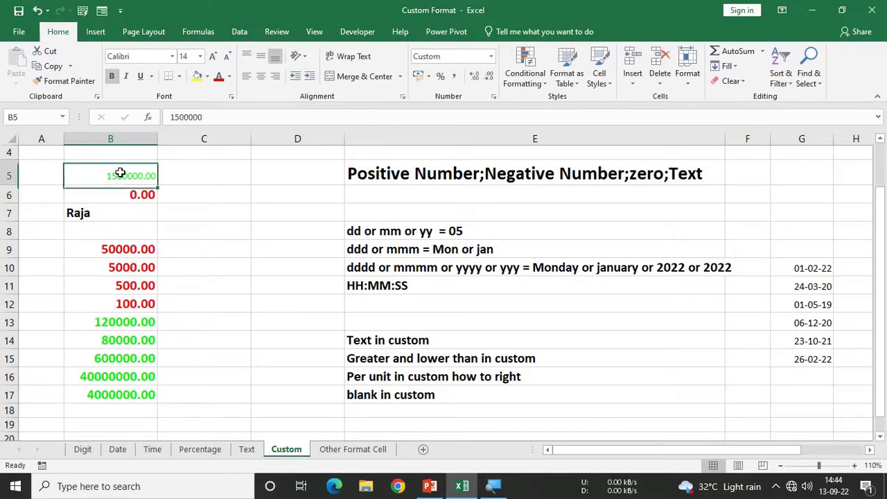
type("150")
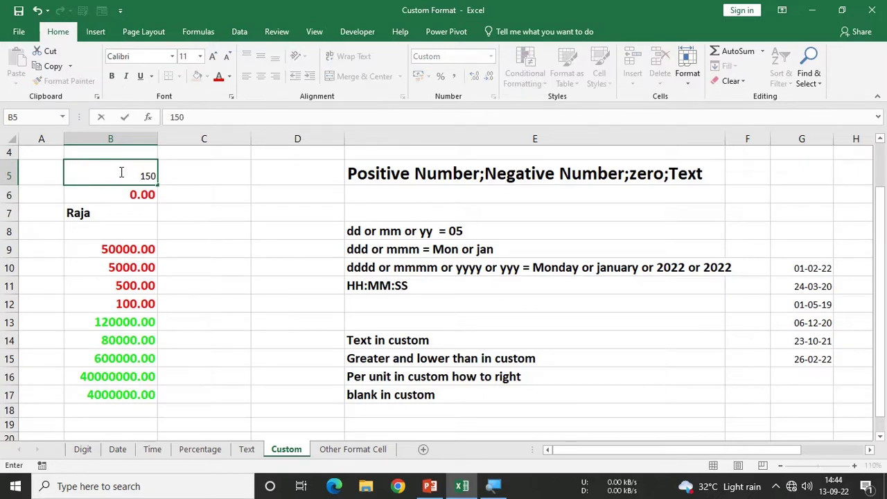
key("Return")
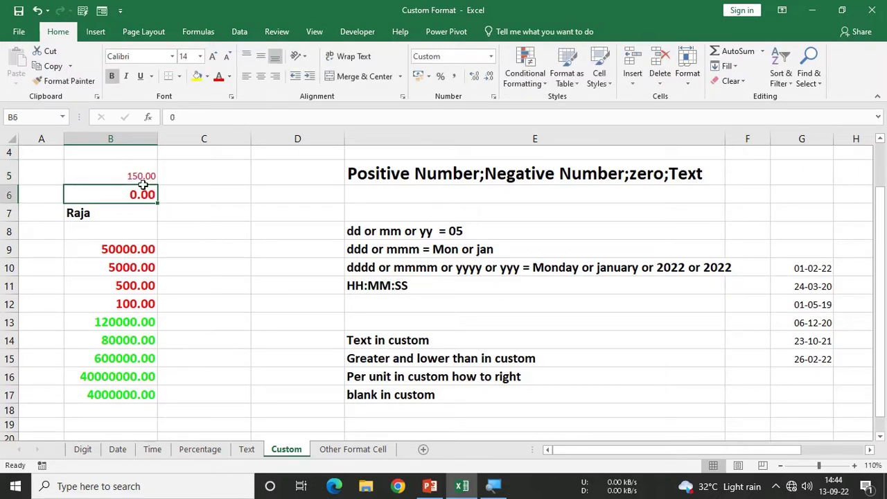
left_click(144, 211)
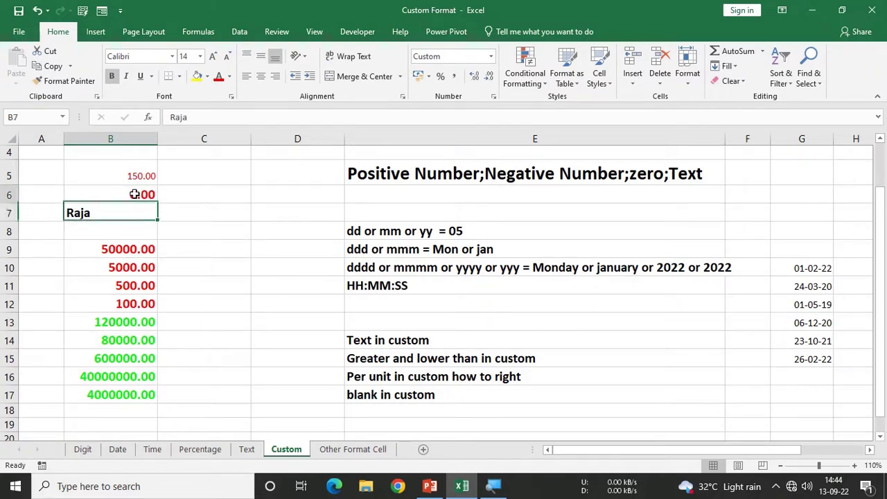
left_click(135, 194)
left_click(133, 265)
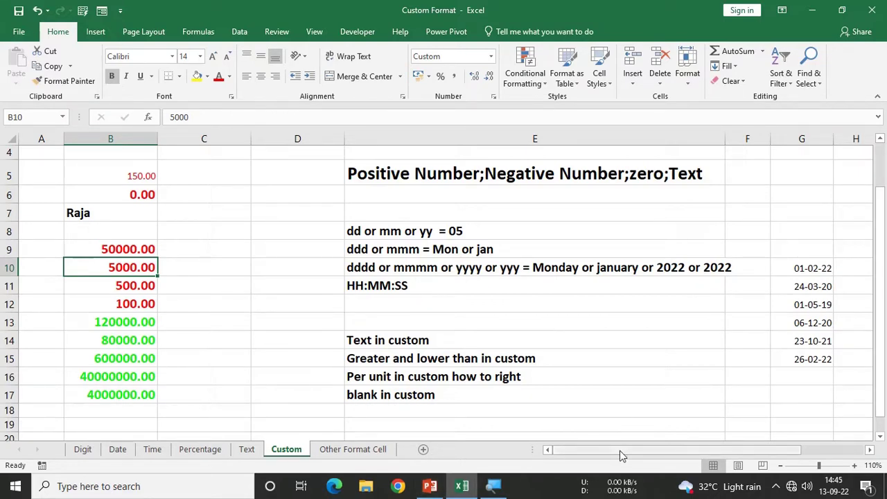
left_click_drag(621, 451, 676, 451)
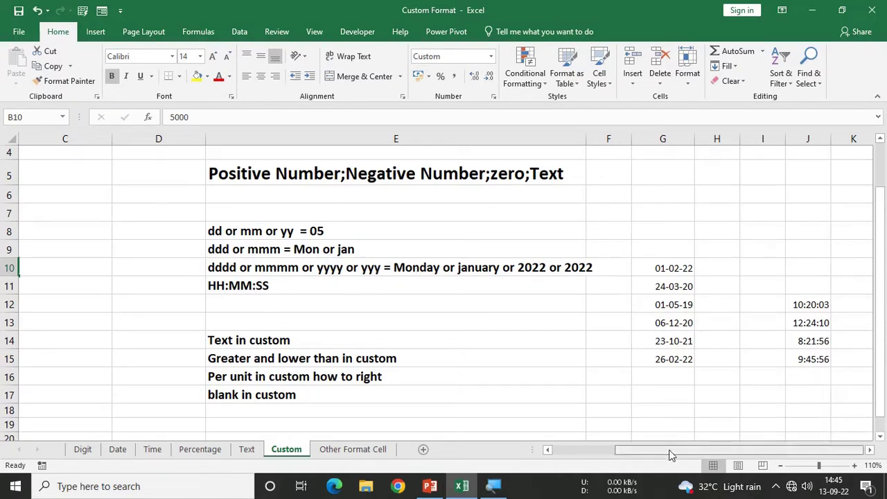
left_click(868, 451)
left_click(869, 451)
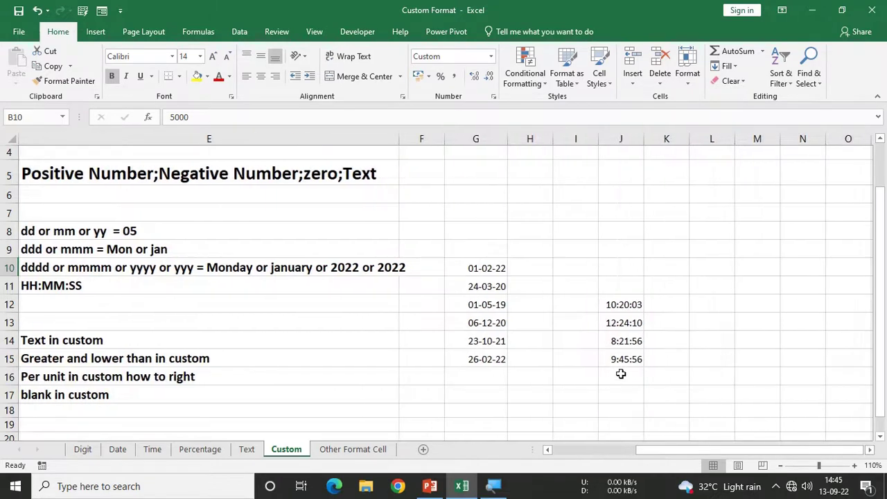
Select the dates in G10:G15 and bring up the Custom number format list.
left_click(471, 248)
left_click(488, 267)
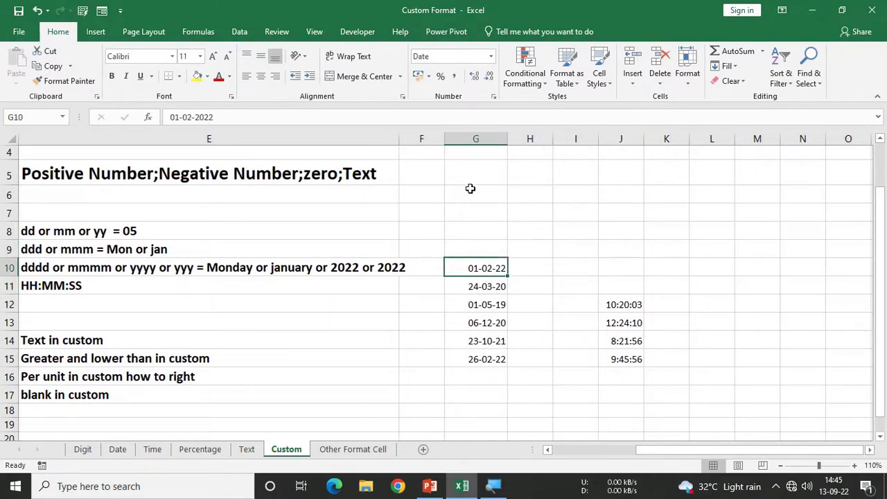
left_click_drag(488, 265, 483, 360)
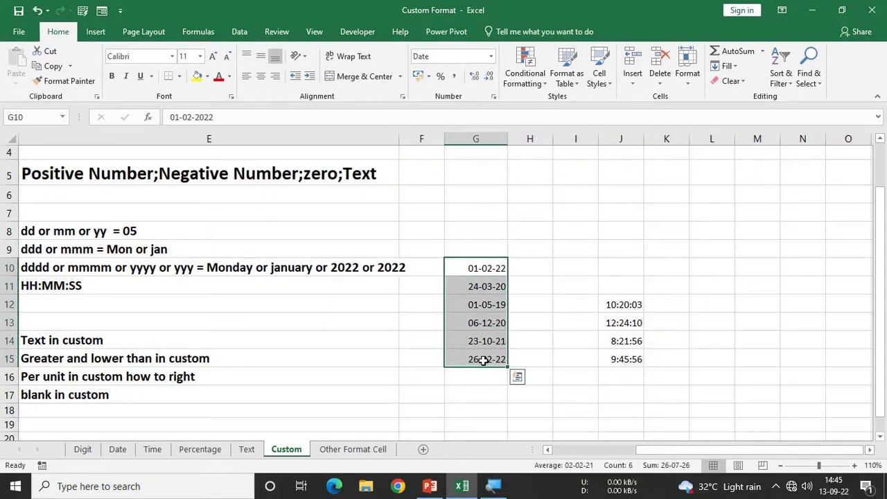
key("ctrl+1")
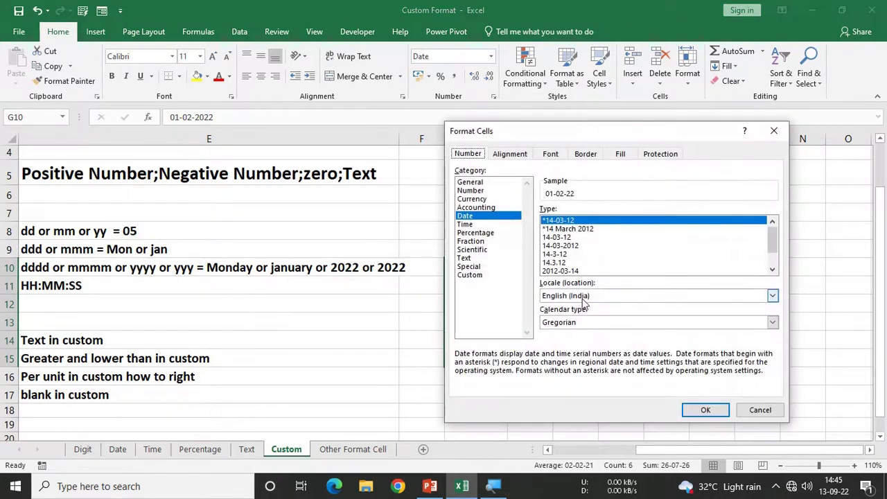
left_click(471, 275)
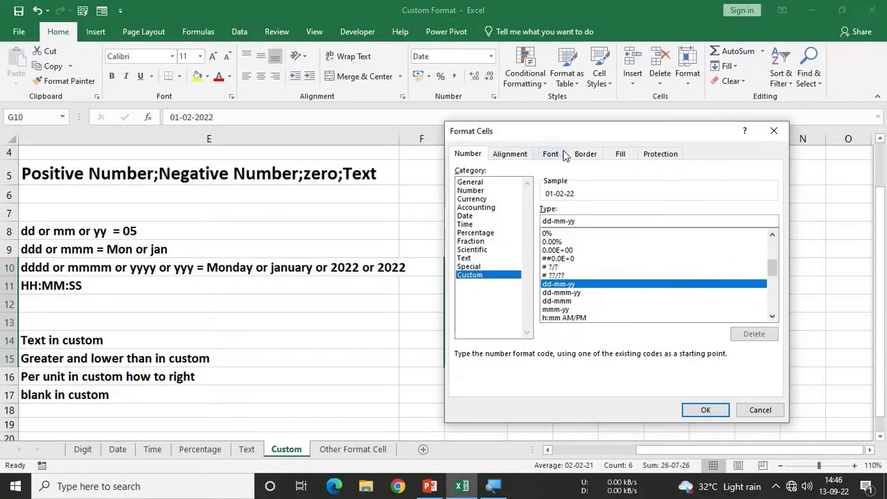
left_click_drag(554, 136, 654, 146)
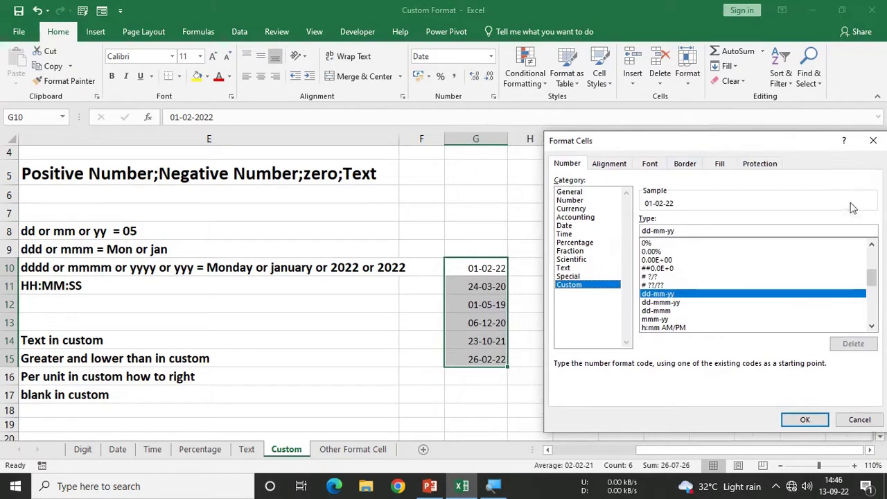
left_click_drag(785, 143, 771, 115)
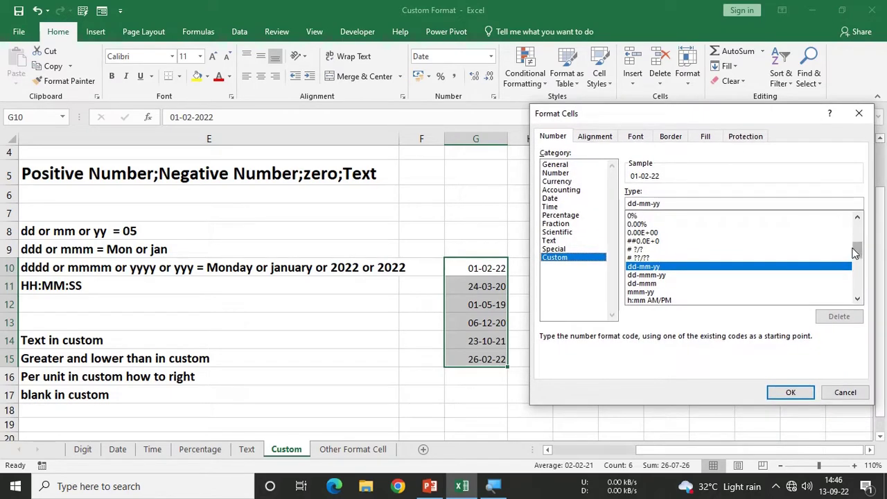
Preview the dd-mmm-yy, dd-mmm, mmm-yy and h:mm AM/PM codes on the dates.
left_click(645, 276)
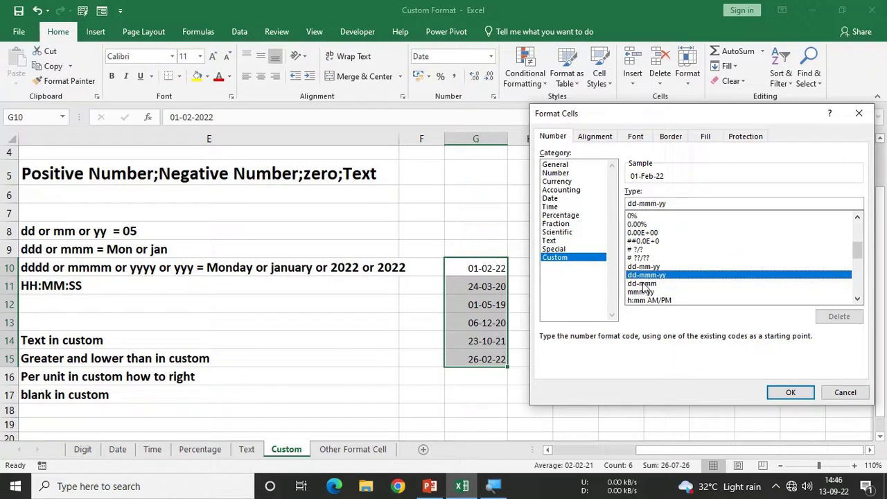
left_click(649, 284)
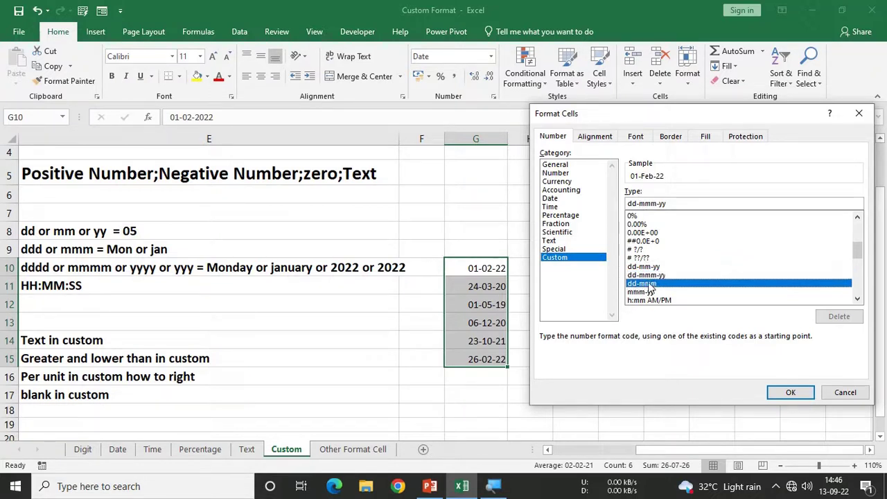
left_click(648, 292)
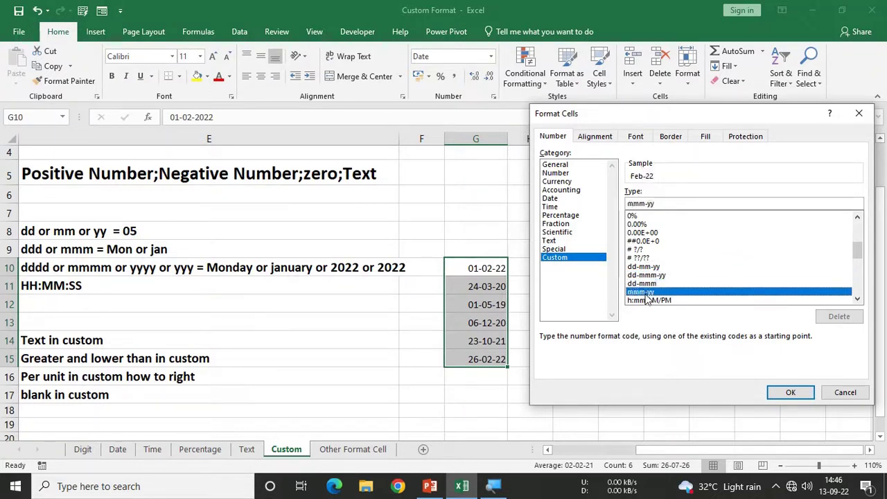
left_click(651, 300)
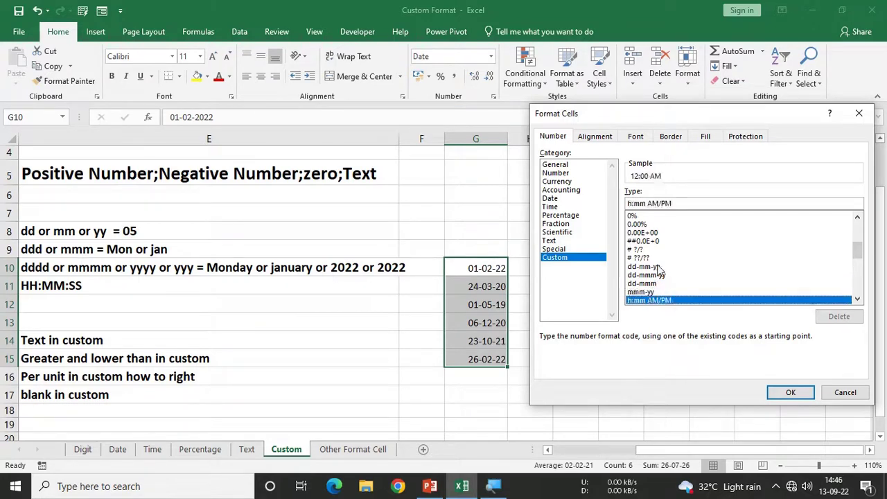
scroll(655, 284, "down", 2)
scroll(657, 277, "down", 3)
scroll(659, 269, "down", 3)
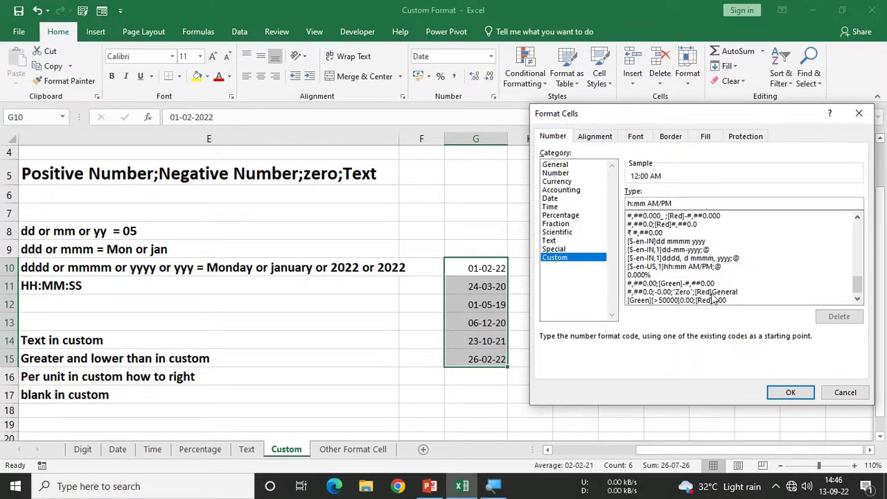
scroll(659, 270, "up", 3)
scroll(661, 273, "up", 3)
scroll(664, 284, "up", 3)
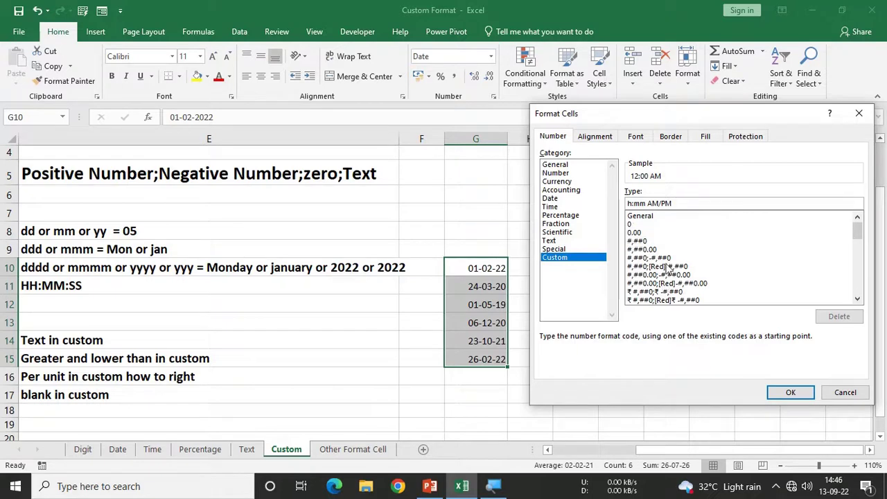
scroll(661, 277, "down", 10)
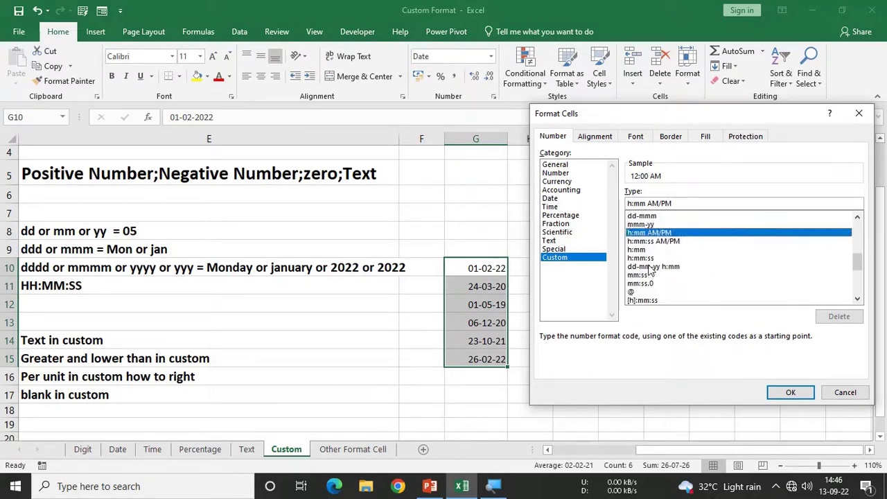
Apply mmm-yy so the dates read like Feb-22 and Mar-20, then check G10 and G12.
left_click(647, 225)
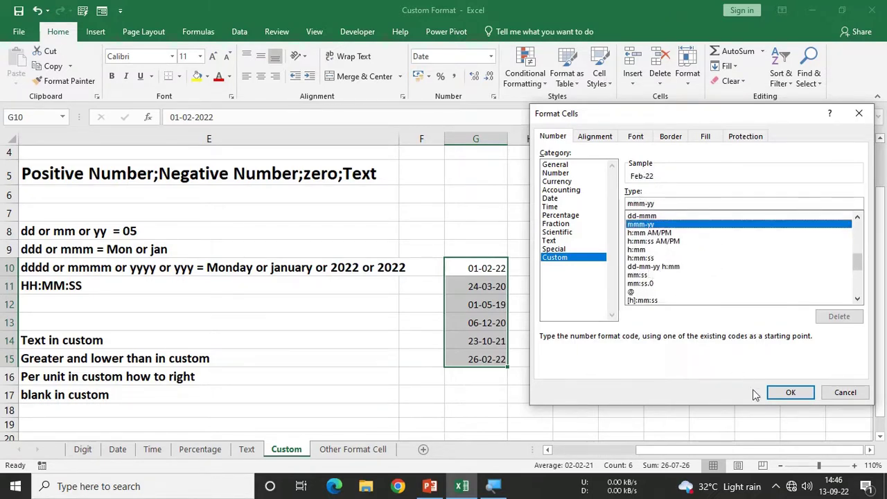
left_click(790, 392)
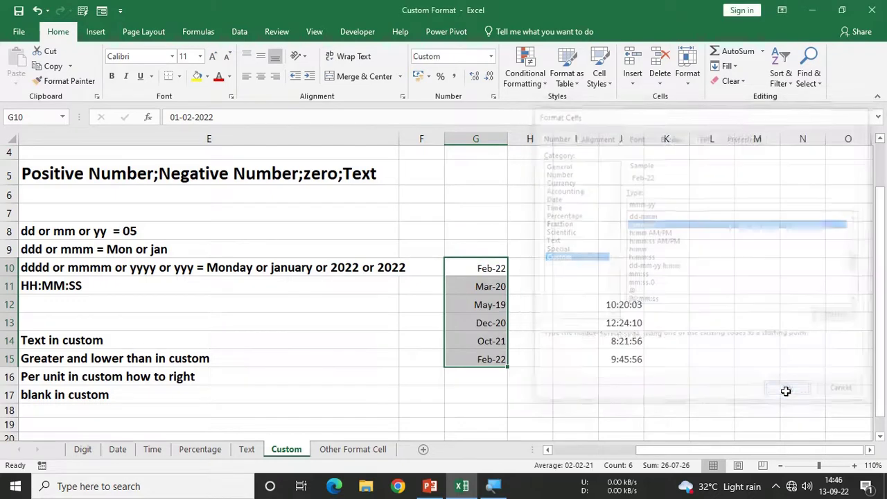
left_click(493, 289)
left_click(489, 267)
left_click(490, 299)
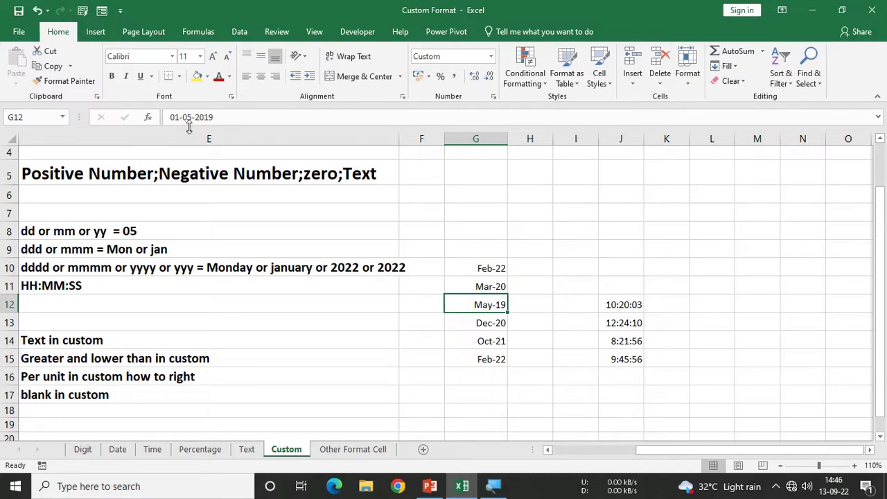
Give all of column G the custom code dddd,dd,mmm,yyyy.
left_click(472, 138)
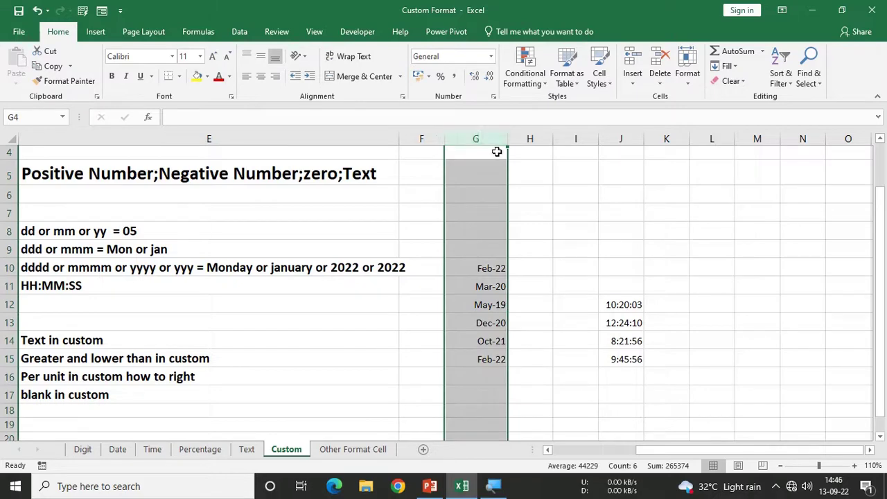
key("ctrl+1")
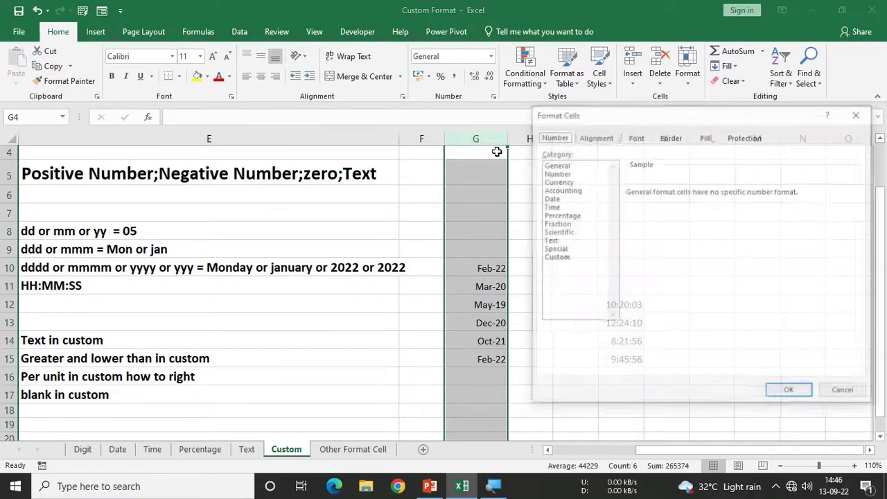
left_click(566, 259)
double_click(664, 203)
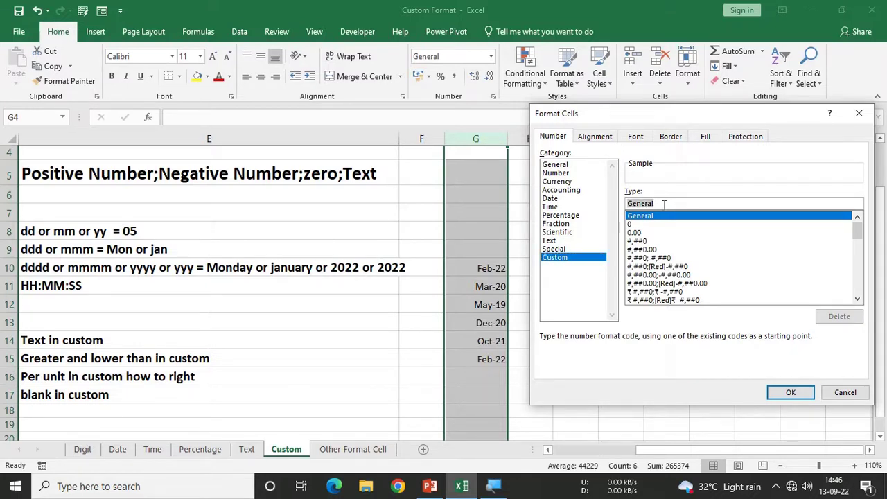
type("dddd,dd,MMM,yyyy")
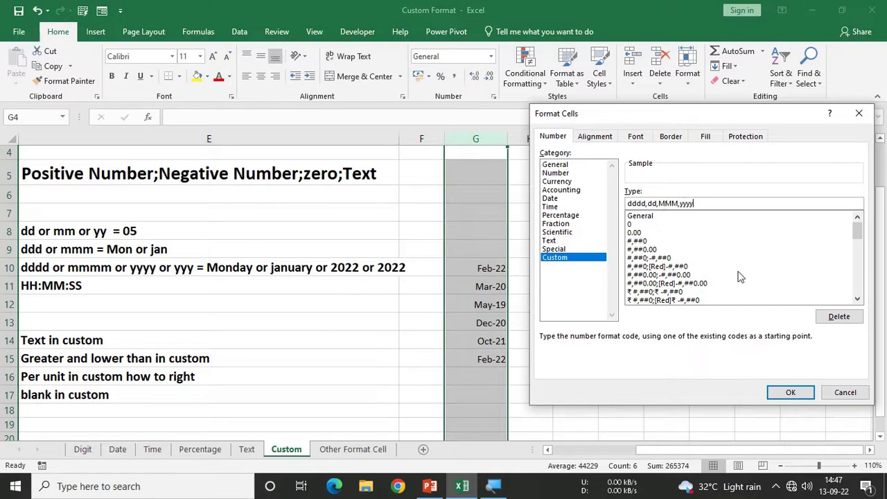
left_click(795, 396)
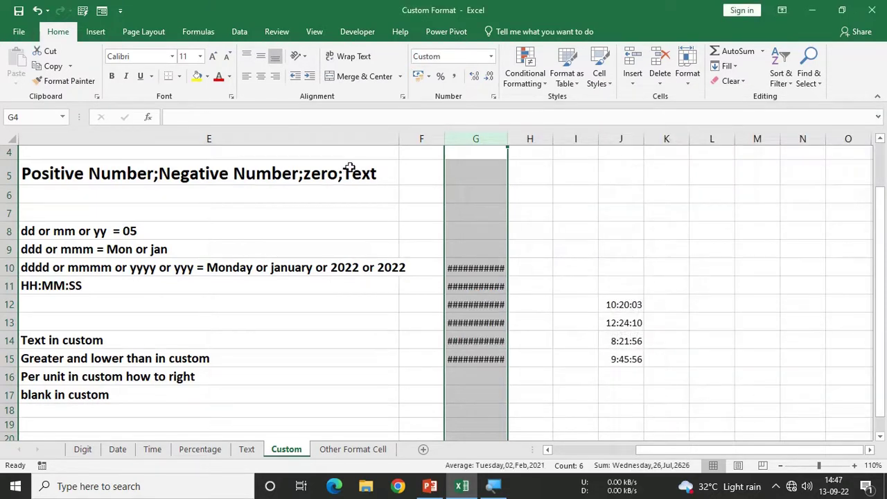
Widen column G so dates like Tuesday,01,Feb,2022 fit, then reselect the column.
left_click_drag(507, 139, 564, 151)
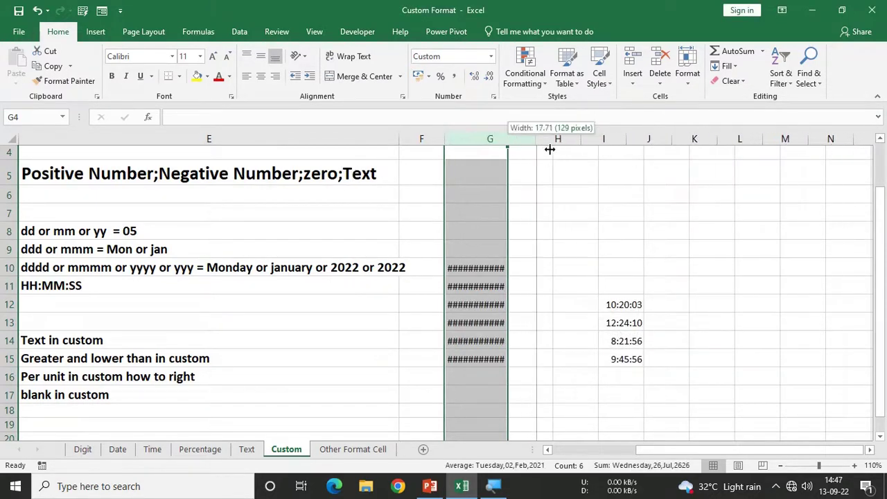
left_click(500, 323)
left_click(494, 307)
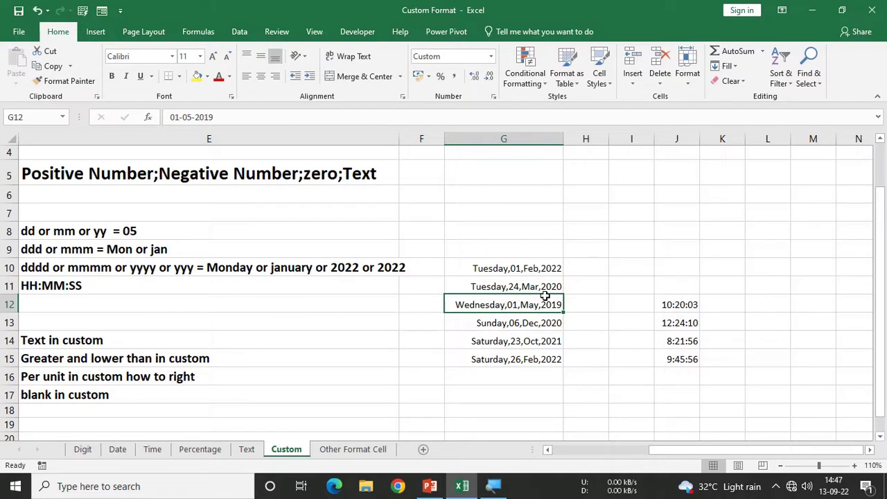
left_click(494, 184)
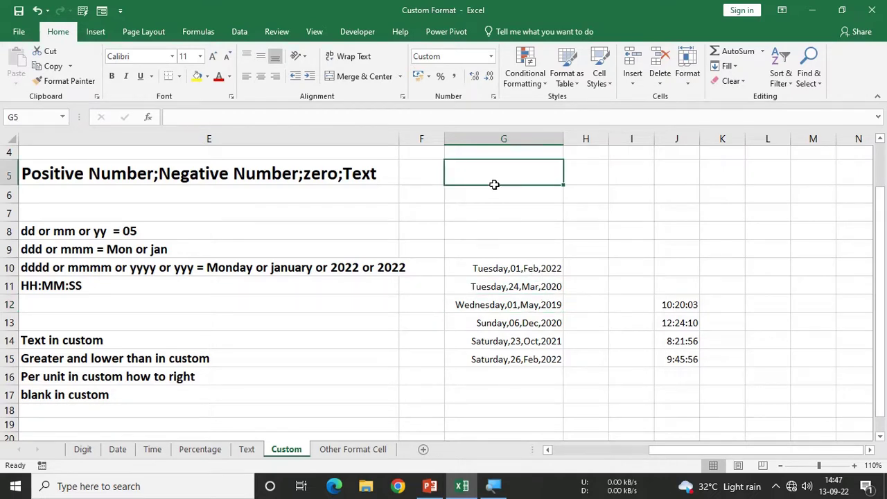
left_click(490, 210)
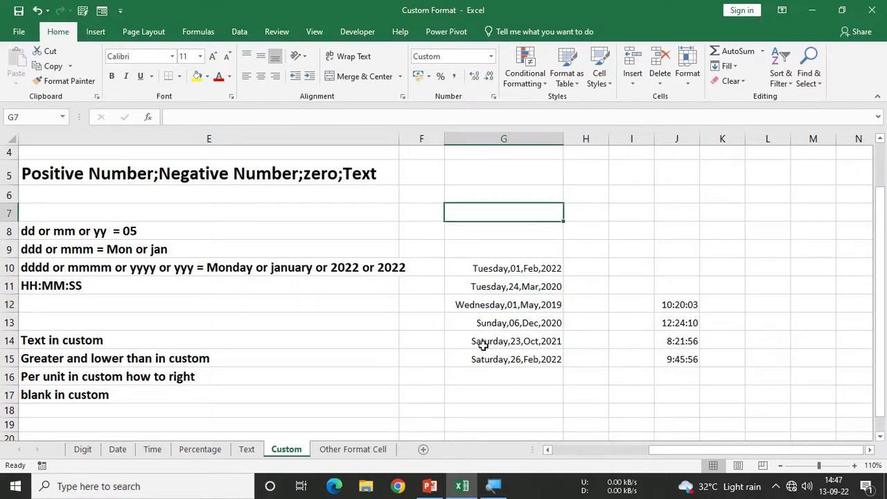
left_click(508, 139)
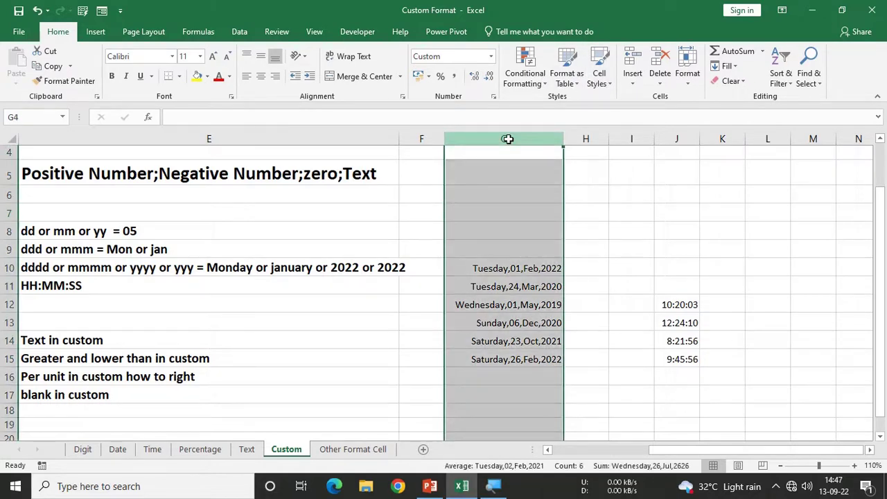
Prefix column G's code with [Red] so dates like Saturday,23,Oct,2021 show red.
key("ctrl+1")
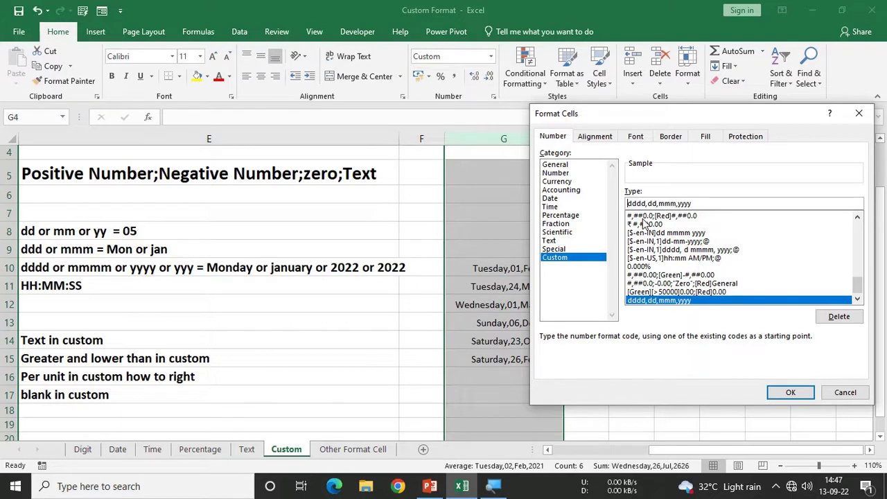
type("[red")
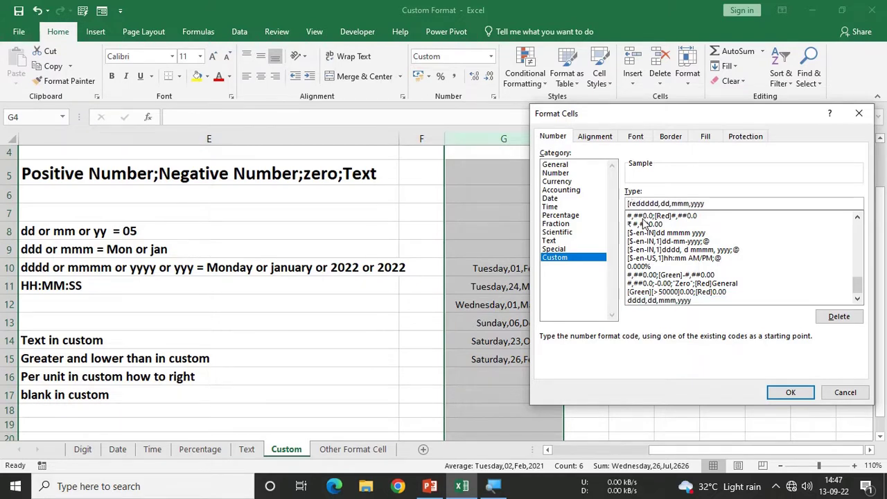
type("]")
key("Return")
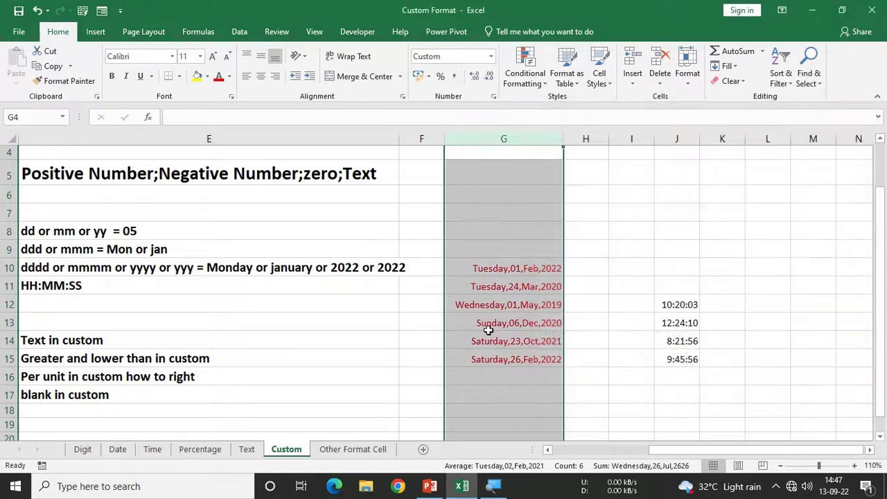
left_click(512, 286)
key("Down")
key("Down")
key("Down")
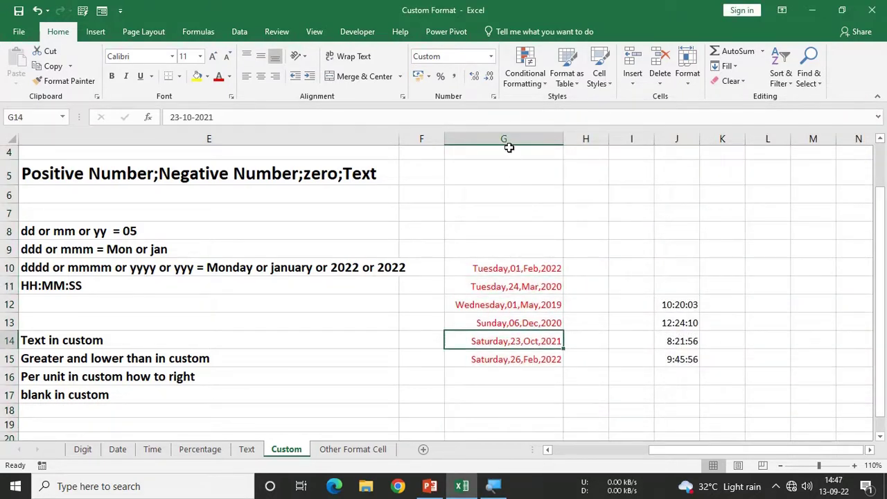
left_click(506, 142)
left_click(519, 269)
key("Down")
key("Down")
key("Down")
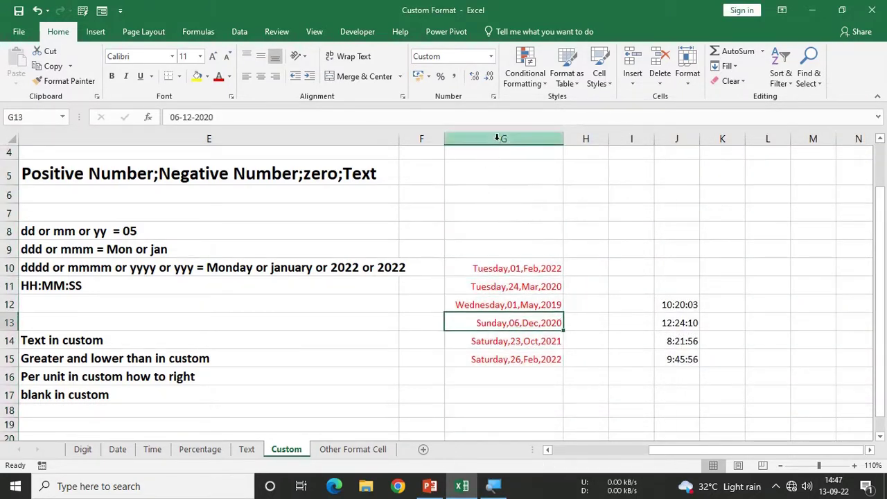
left_click(497, 139)
Edit column G's code to [Red]dddd,mm,yy so dates read like Tuesday,02,22.
key("ctrl+1")
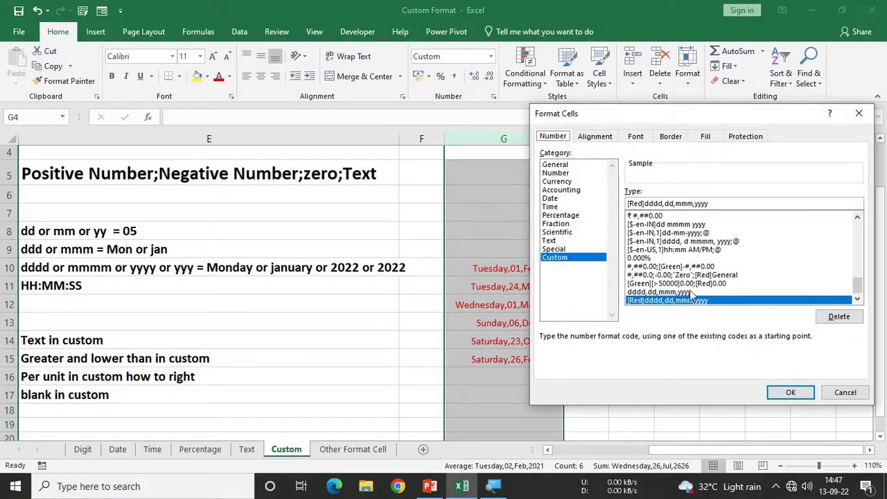
left_click(713, 203)
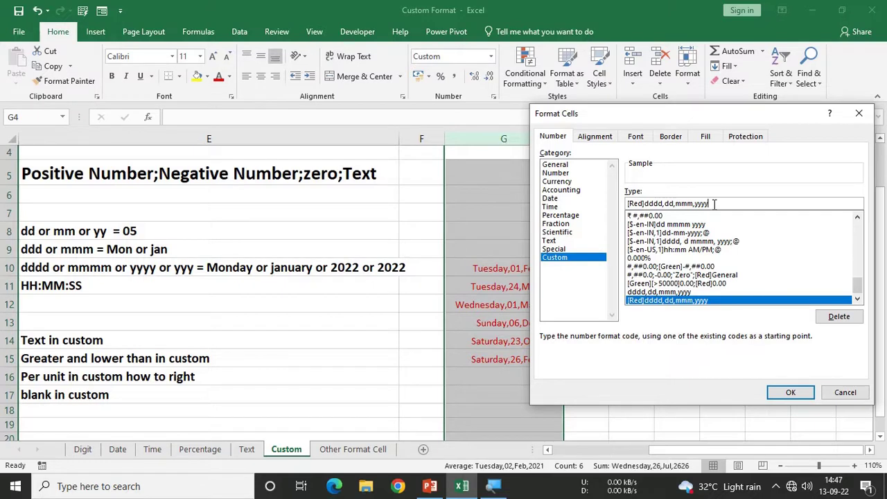
key("BackSpace")
key("BackSpace")
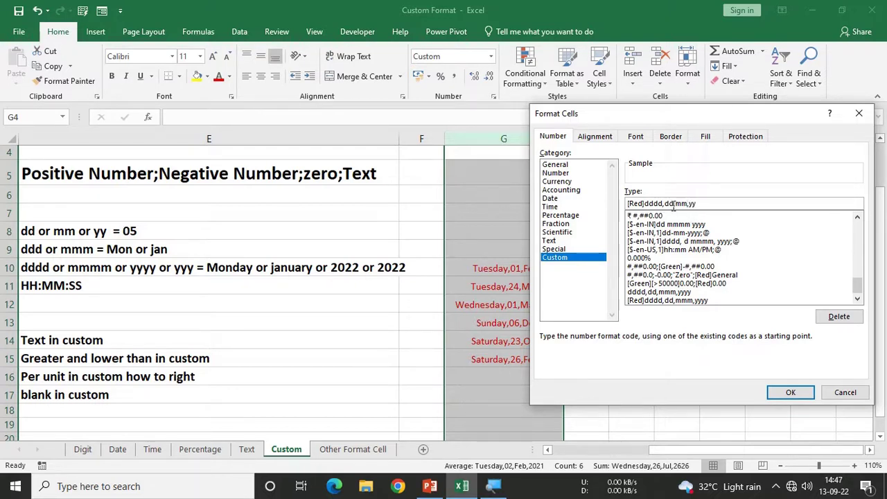
key("BackSpace")
key("BackSpace")
key("BackSpace")
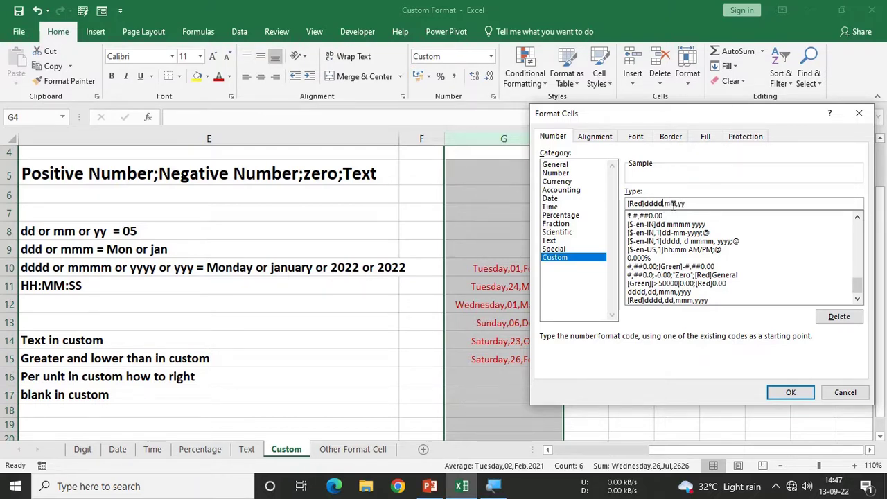
left_click(790, 393)
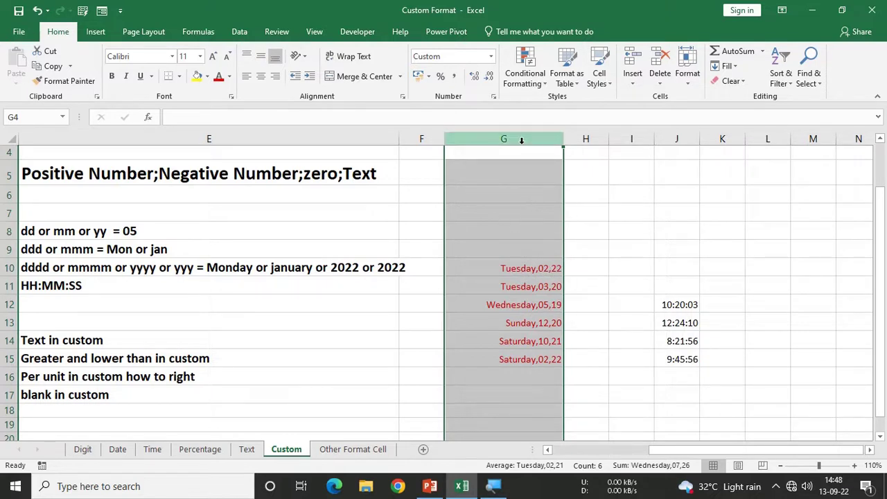
left_click(499, 303)
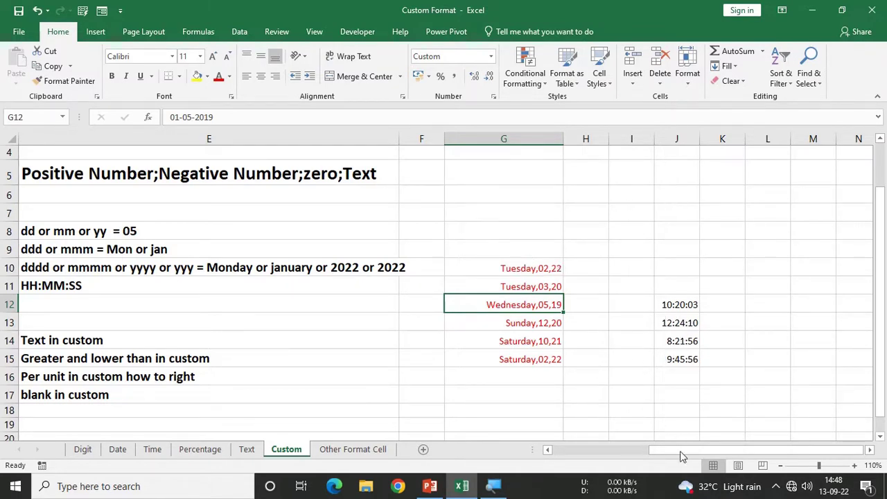
left_click_drag(680, 452, 611, 449)
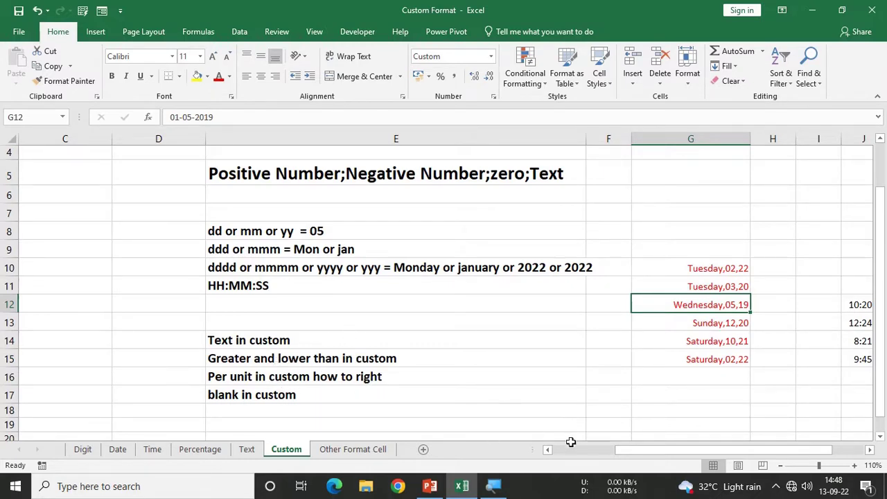
left_click_drag(617, 450, 683, 449)
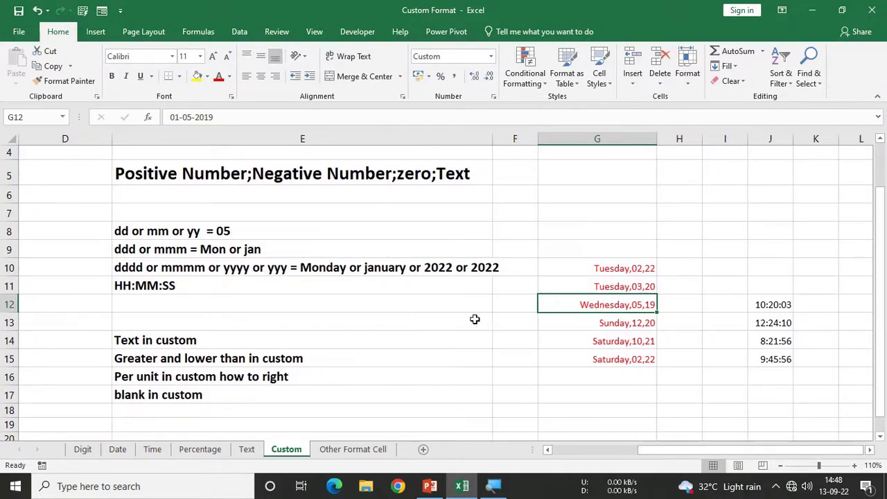
Format J11:J15 with h:mm:ss after trying the AM/PM time codes, giving 10:20:03 and similar.
left_click_drag(762, 287, 782, 366)
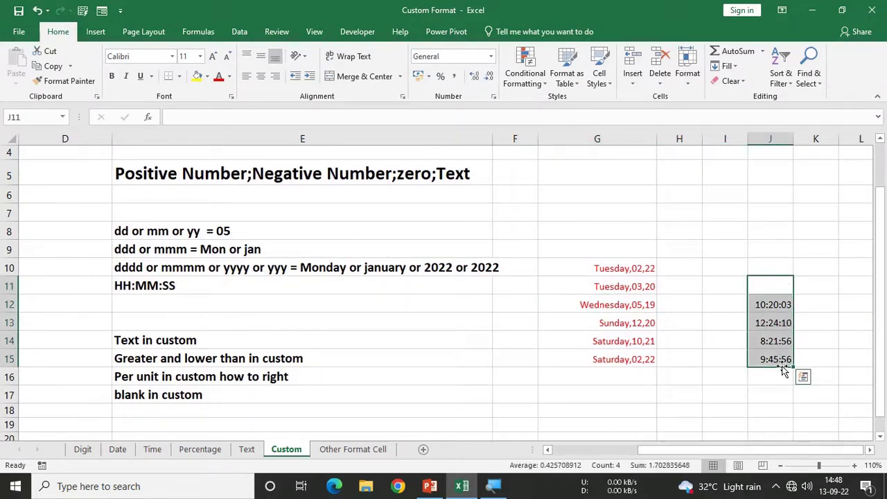
key("ctrl+1")
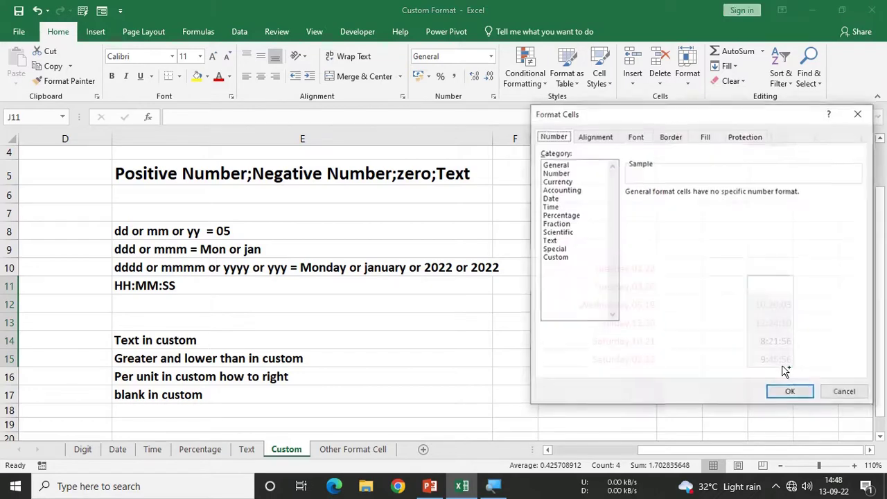
left_click(566, 258)
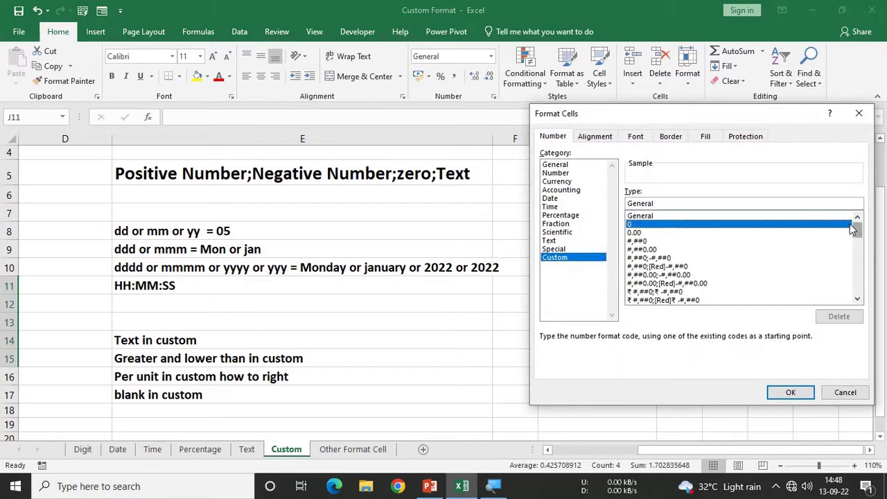
left_click(649, 258)
left_click_drag(859, 232, 854, 267)
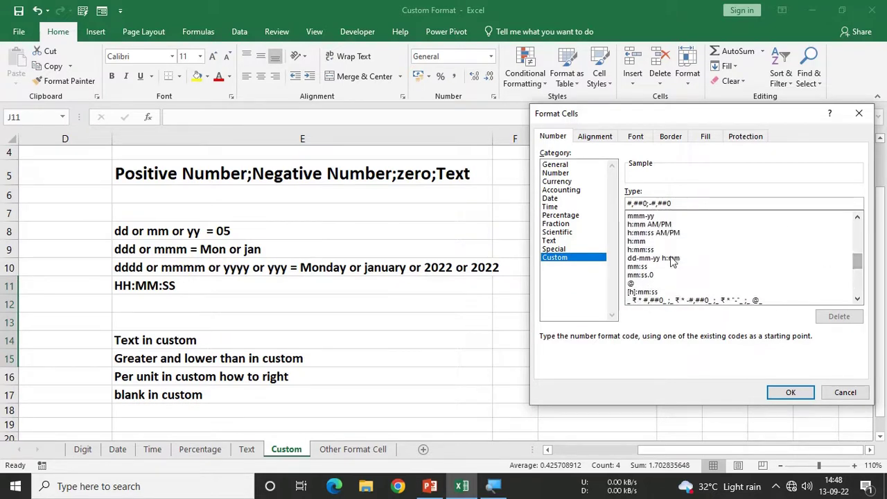
left_click(651, 225)
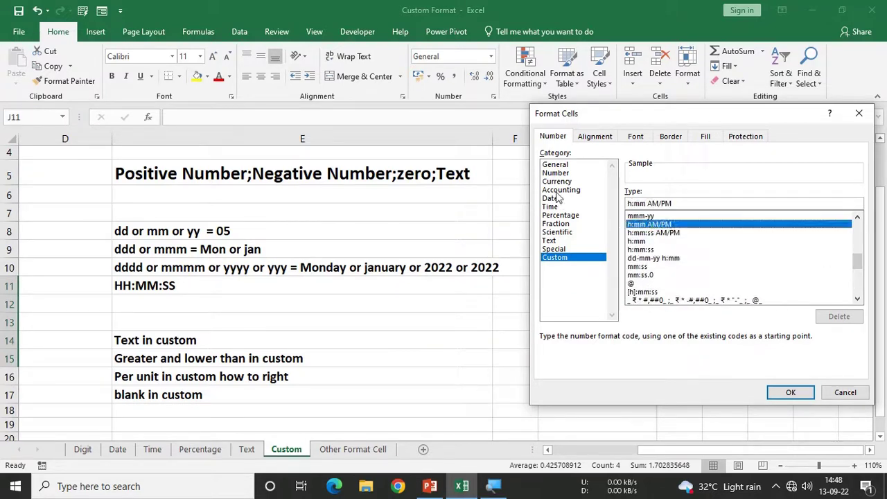
left_click(658, 233)
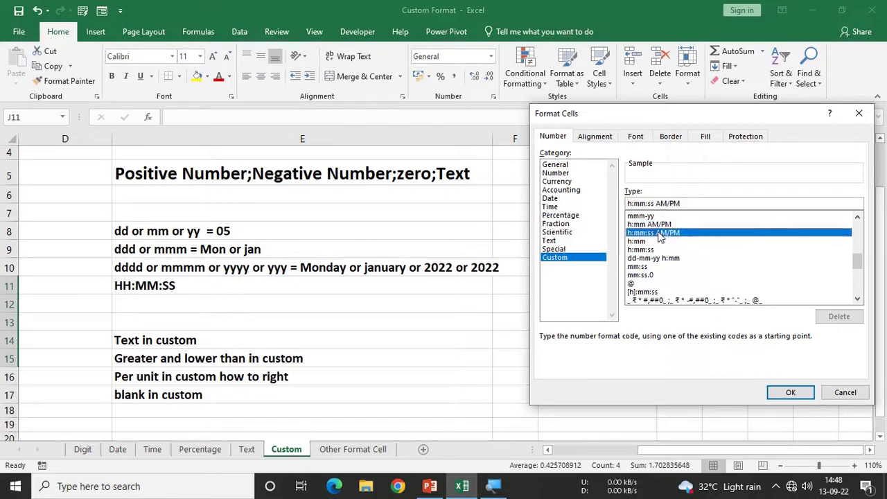
left_click(639, 250)
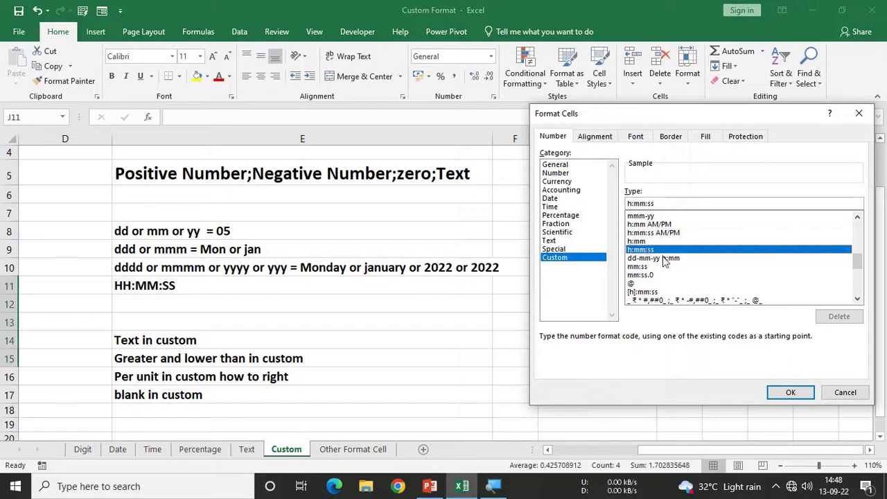
left_click(790, 392)
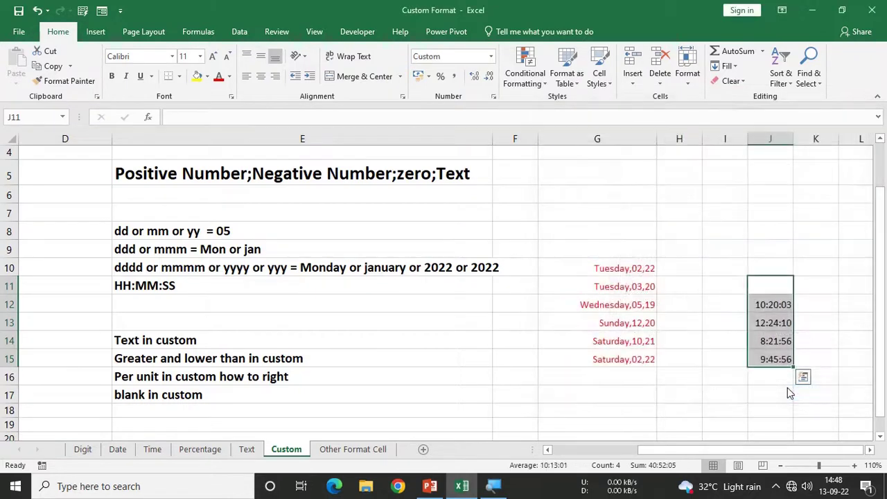
left_click(774, 317)
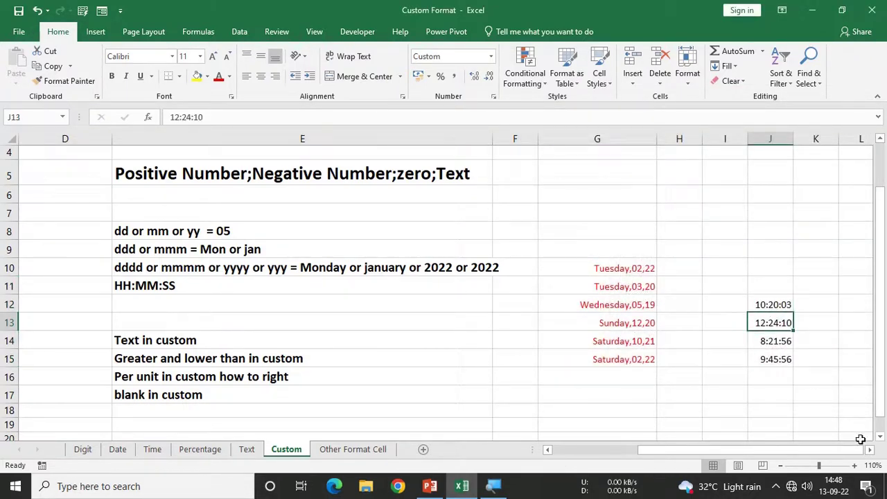
Set column B's custom code to [Green][>50000]0.00;; so only values above 50000 show.
left_click(869, 450)
left_click(869, 449)
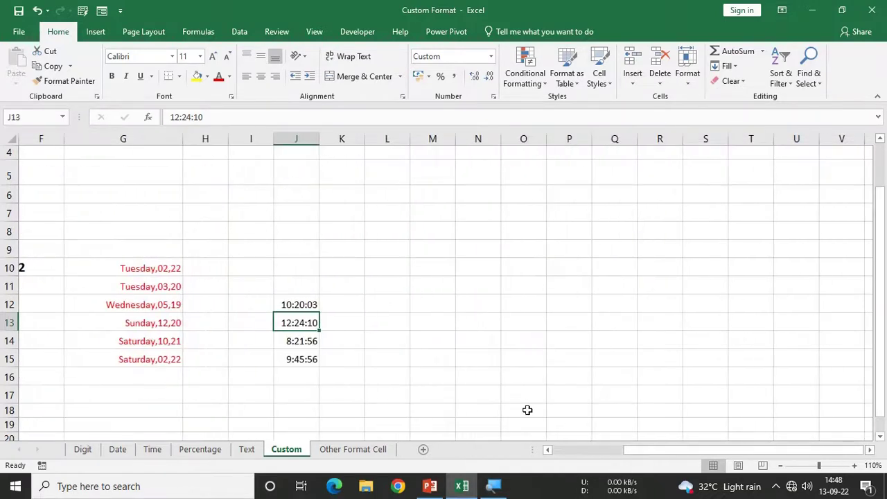
left_click(546, 450)
left_click(547, 450)
left_click(547, 450)
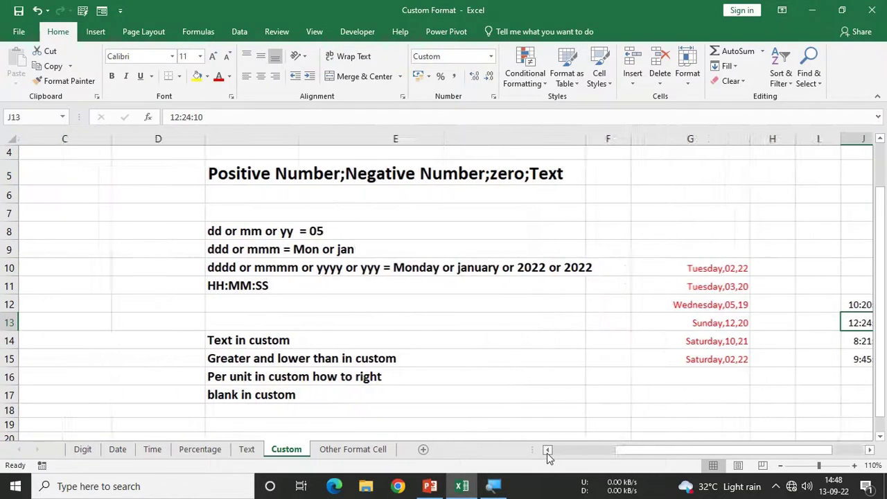
left_click(547, 449)
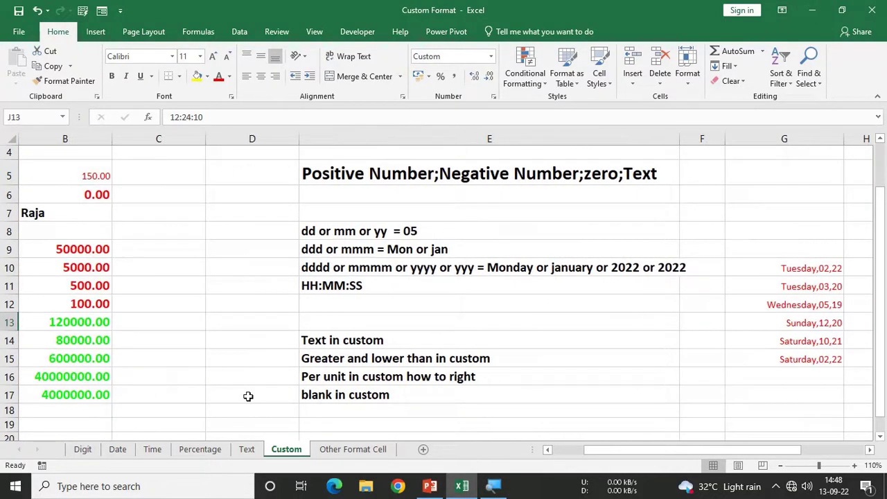
left_click(548, 449)
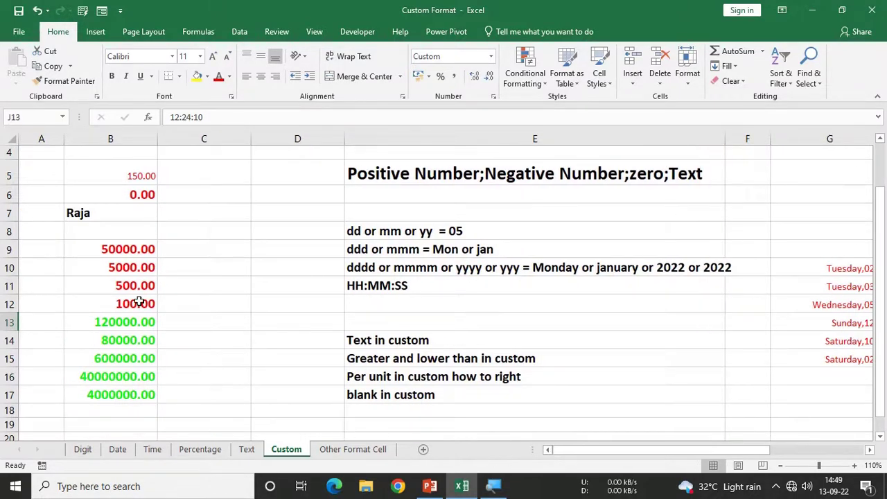
left_click_drag(105, 250, 120, 309)
left_click(110, 138)
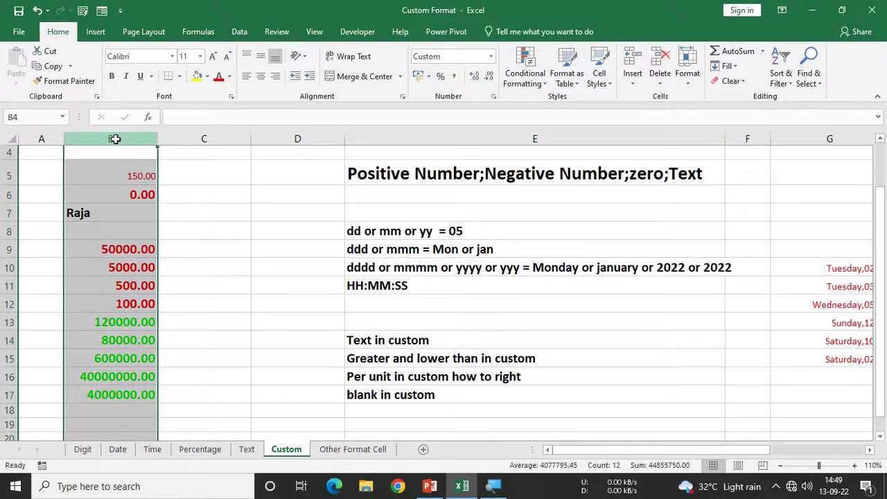
key("ctrl+1")
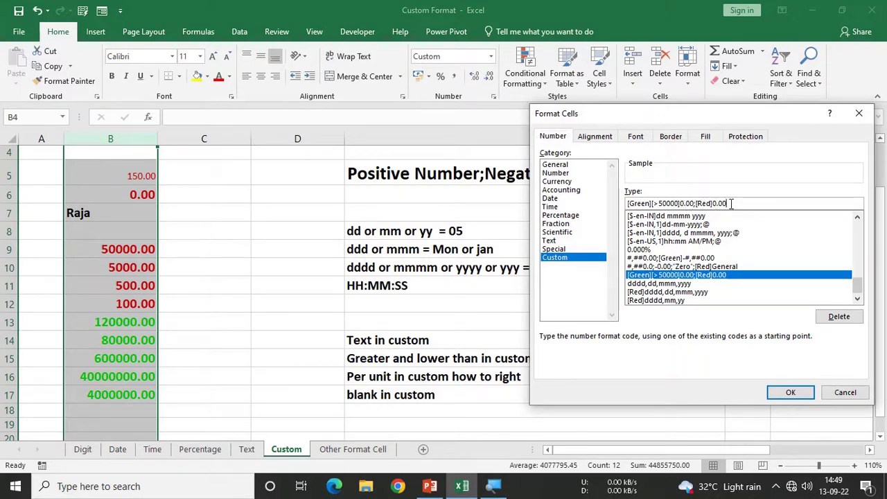
key("BackSpace")
key("BackSpace")
key("BackSpace")
key("BackSpace")
key("BackSpace")
type(";")
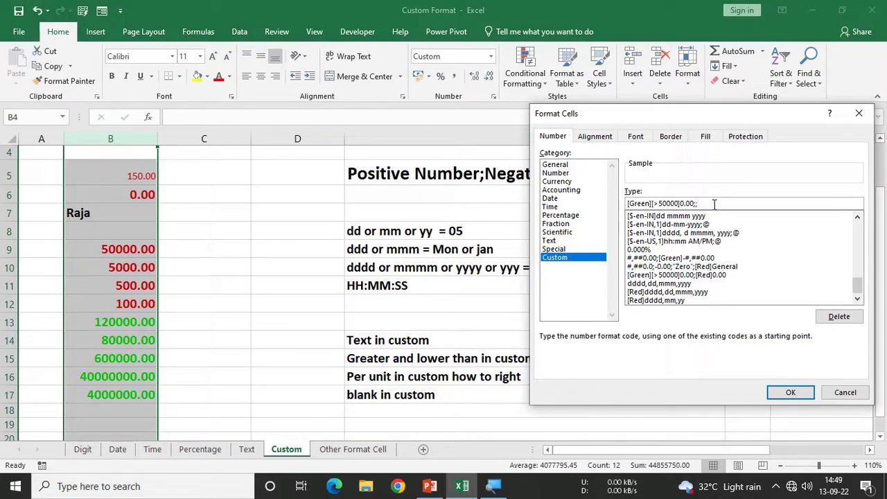
key("Return")
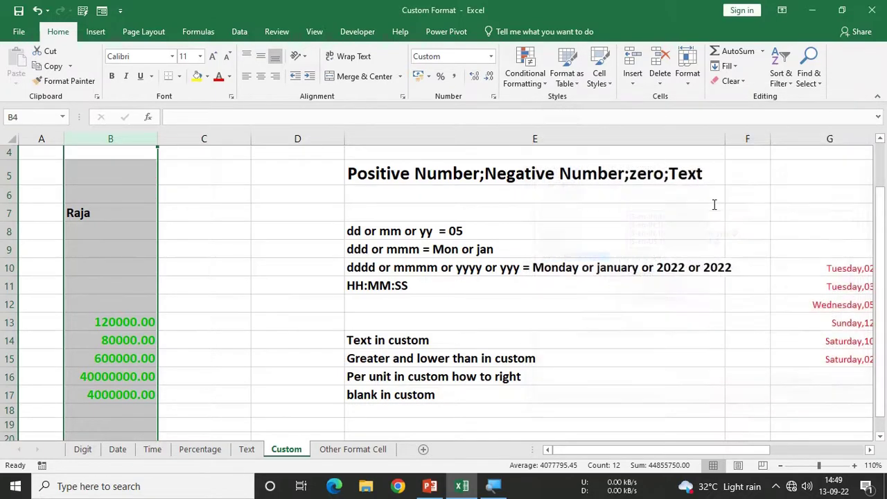
left_click(121, 274)
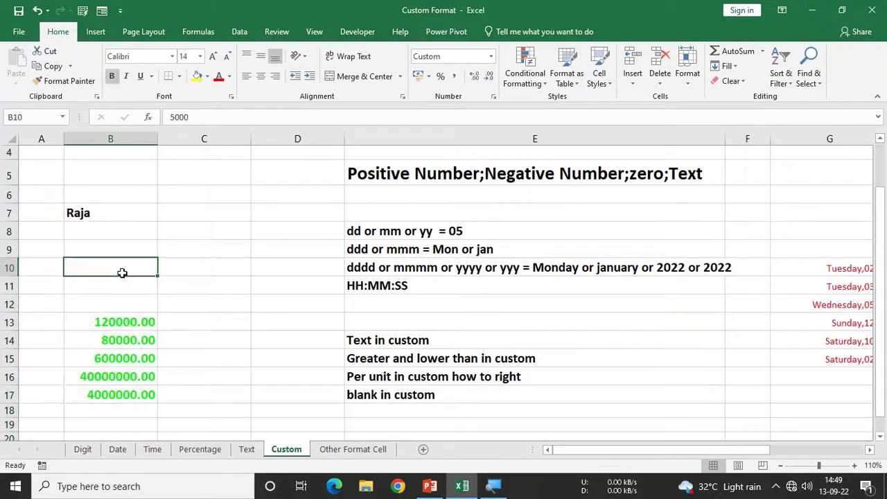
left_click(117, 248)
left_click(115, 273)
left_click(118, 247)
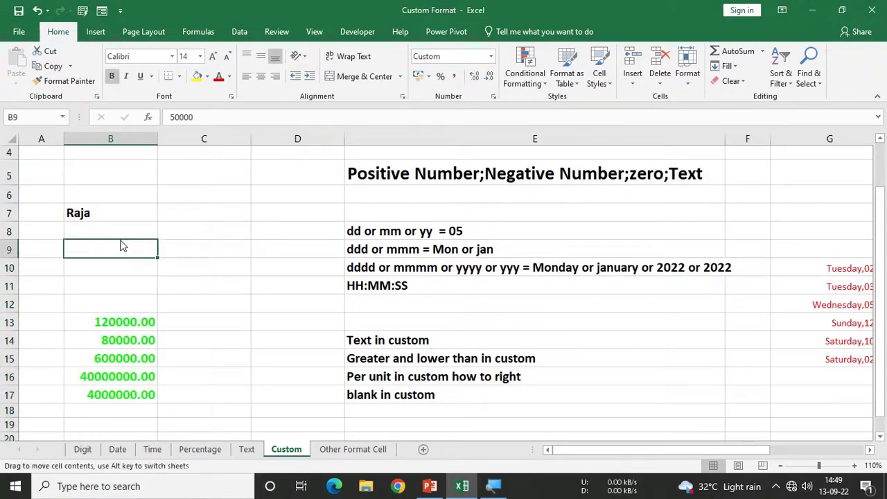
left_click(100, 275)
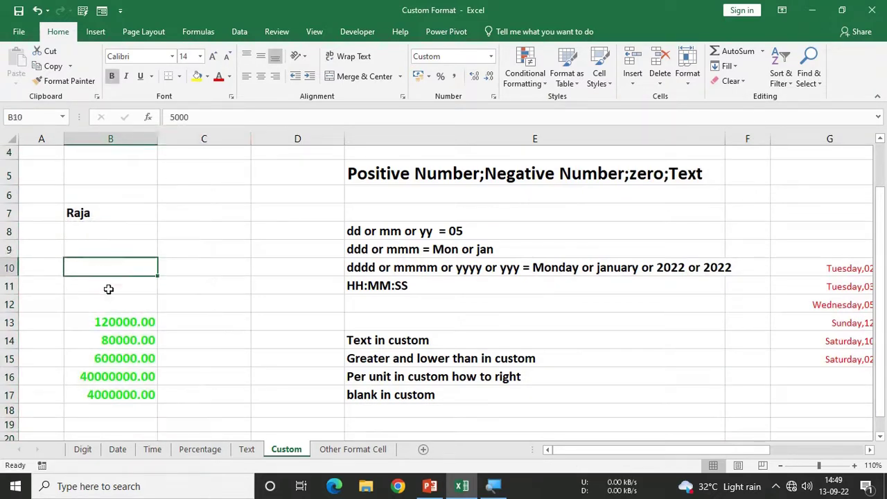
left_click(113, 234)
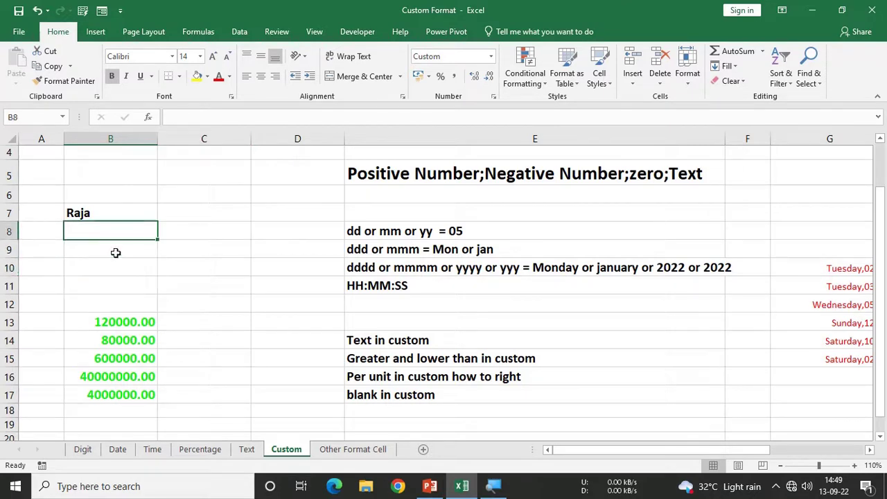
left_click(115, 249)
left_click(119, 267)
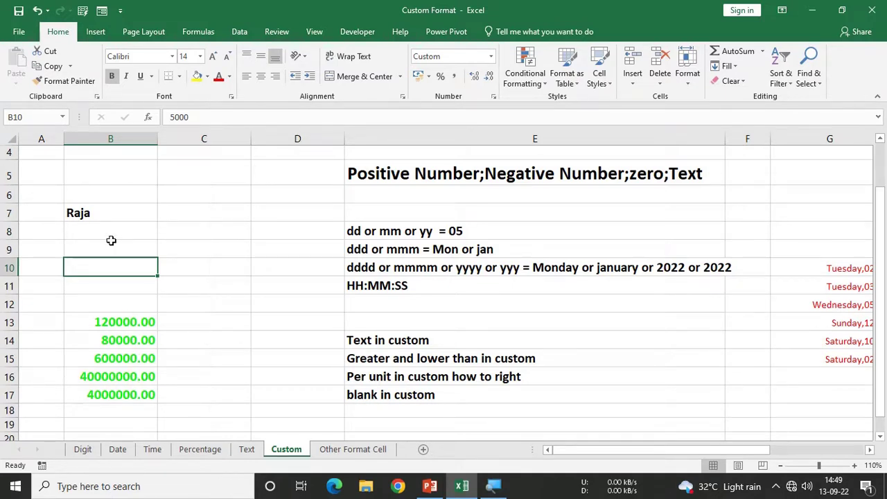
left_click_drag(107, 225, 115, 266)
left_click(115, 287)
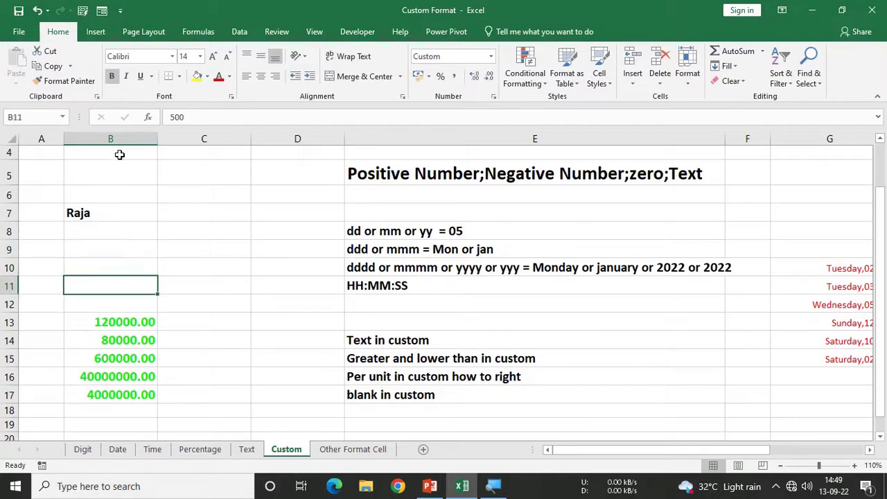
left_click(116, 140)
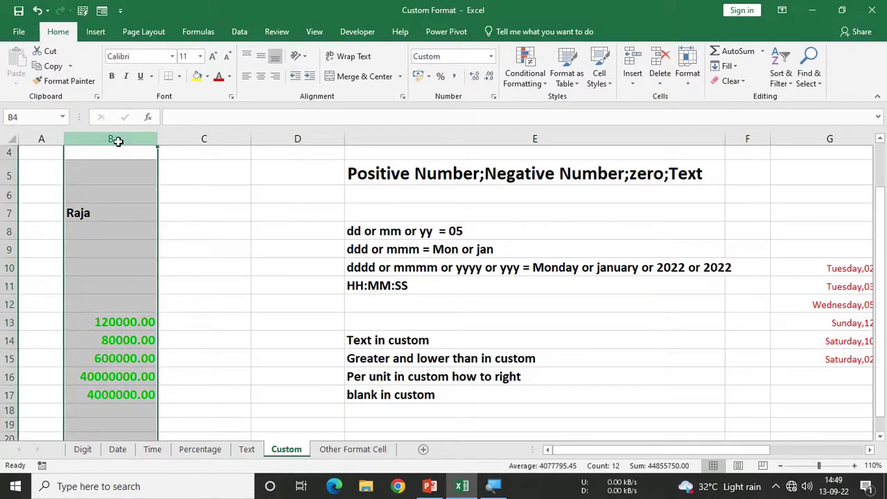
Trim the trailing separator from column B's format code and check B7.
key("ctrl+1")
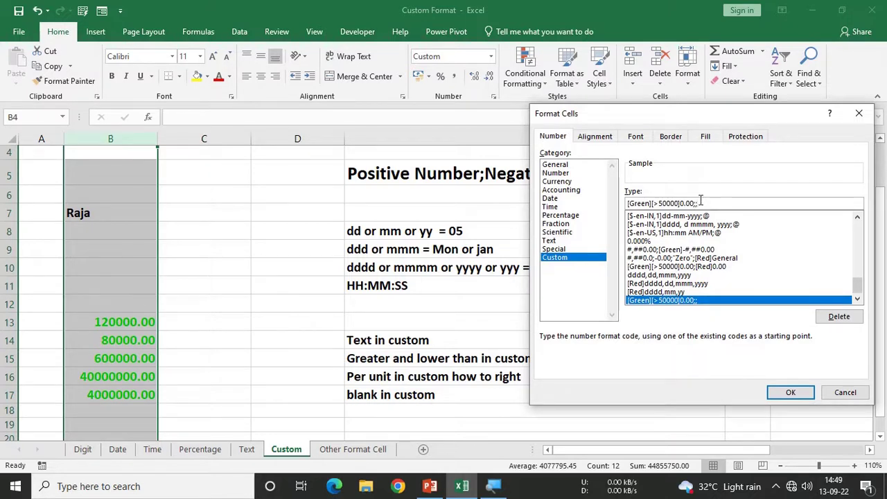
key("BackSpace")
type("0.00")
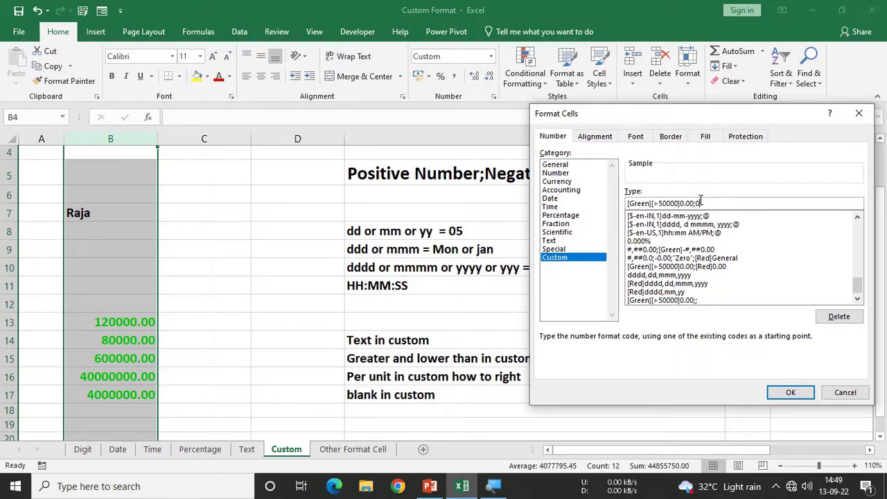
key("Return")
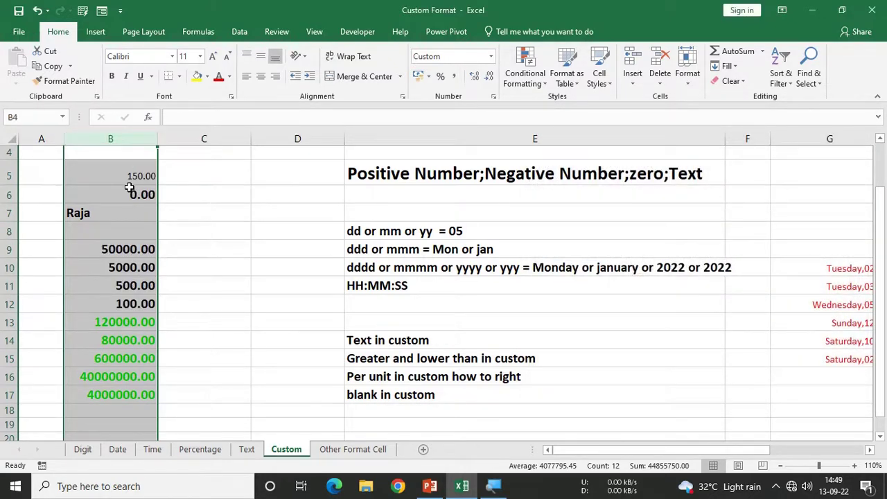
left_click(129, 212)
left_click(131, 138)
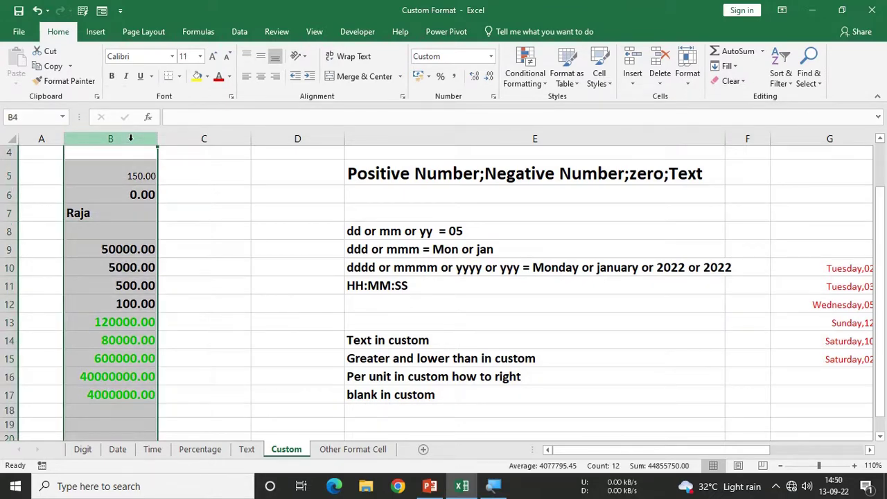
Replace column B's code with ;[red];;"text" so numbers hide and text shows as text.
key("ctrl+1")
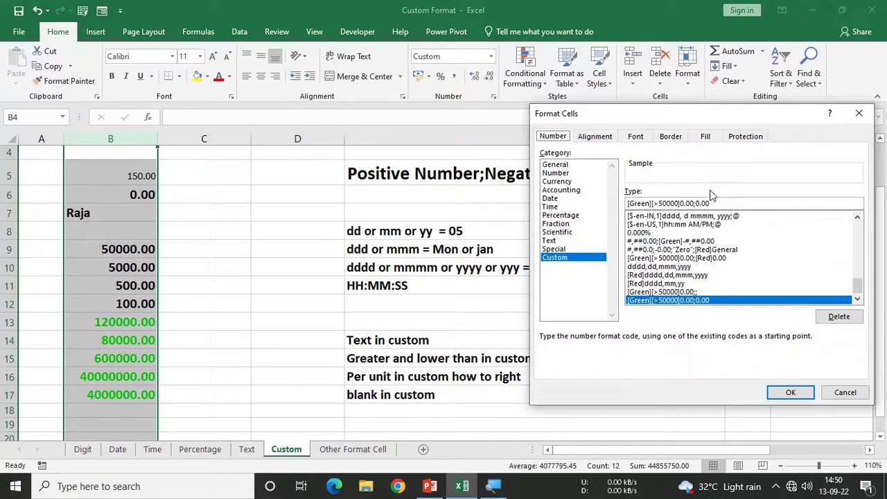
left_click_drag(717, 203, 608, 201)
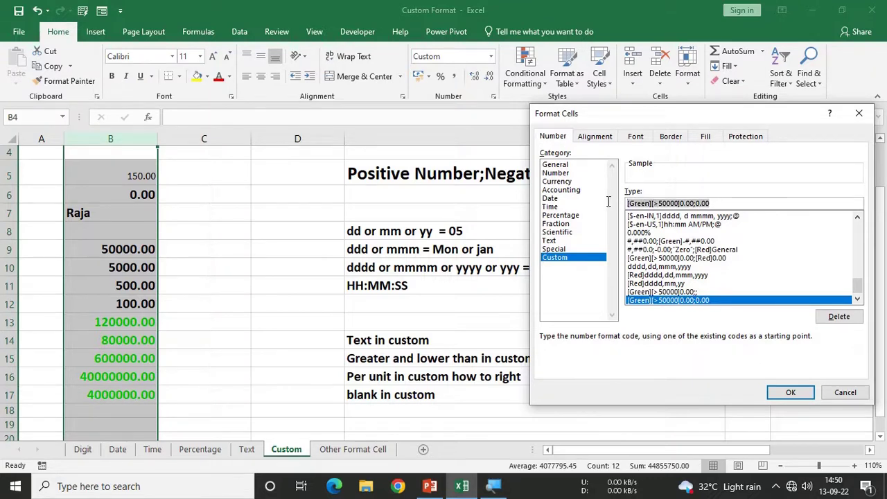
key("BackSpace")
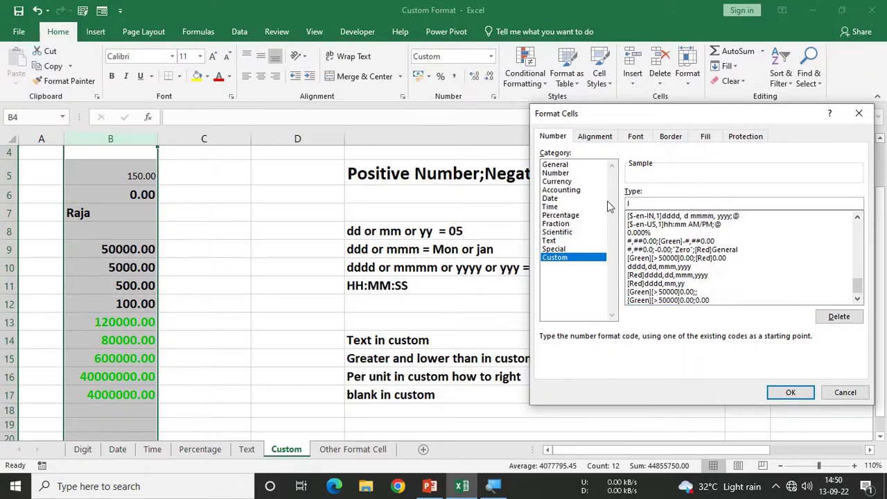
type(";")
type("\"text")
key("Return")
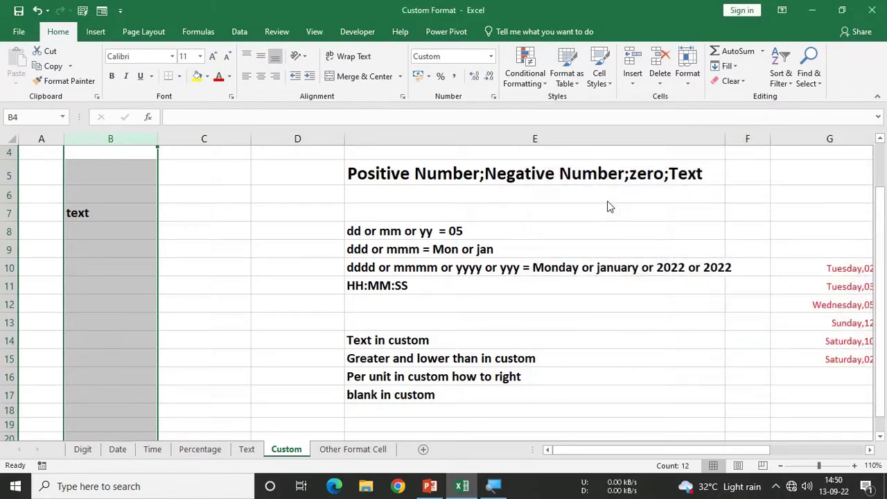
Inspect the hidden values in B10, B9, B12 and B7.
scroll(608, 206, "up", 1)
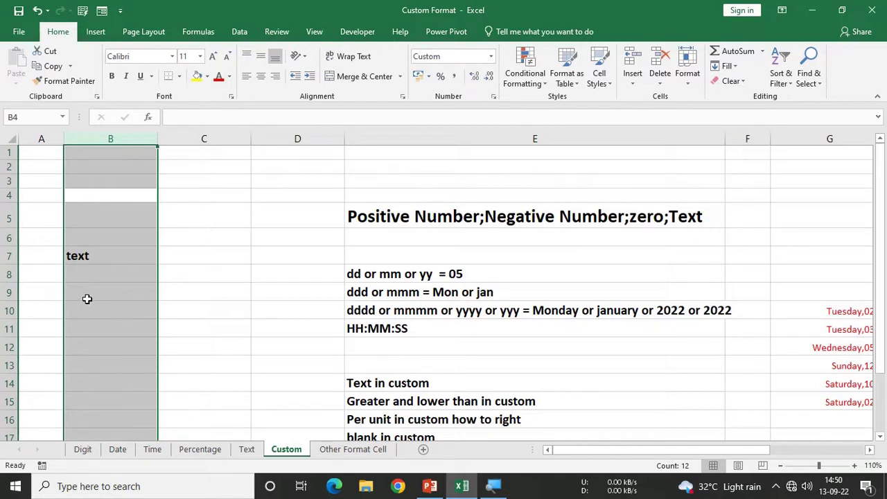
left_click(135, 308)
left_click(120, 290)
left_click(132, 347)
left_click(150, 253)
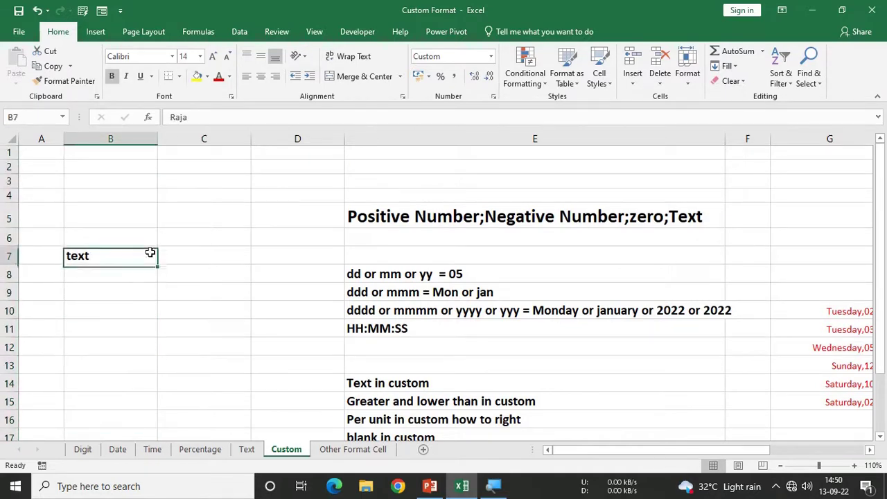
Enter -200 in B5, showing as red 200, and 0 in B10, which stays blank.
left_click(125, 212)
type("-")
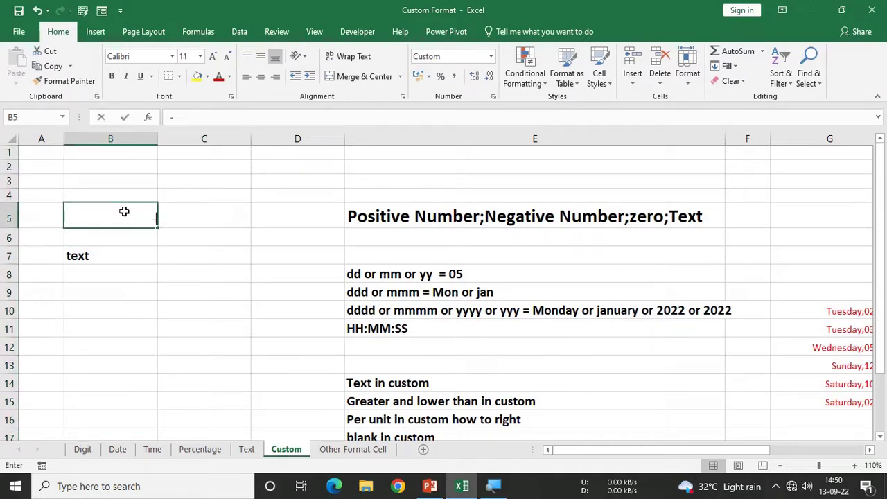
type("200")
key("Return")
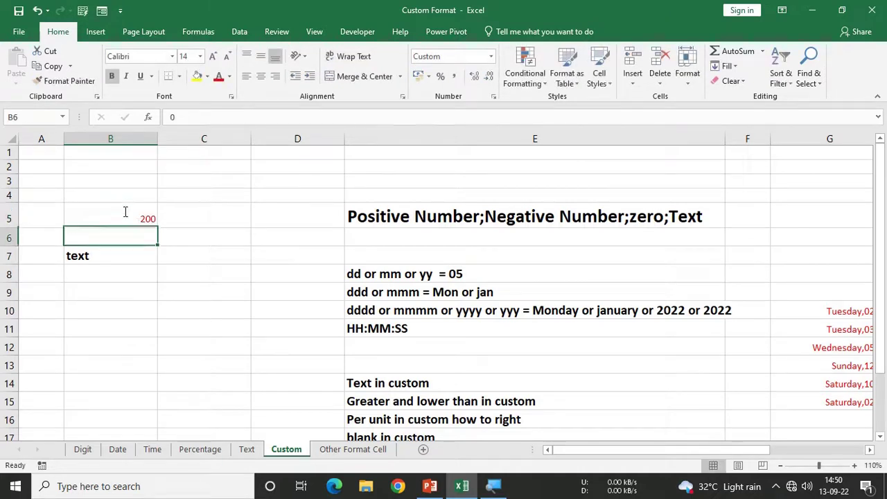
left_click(130, 304)
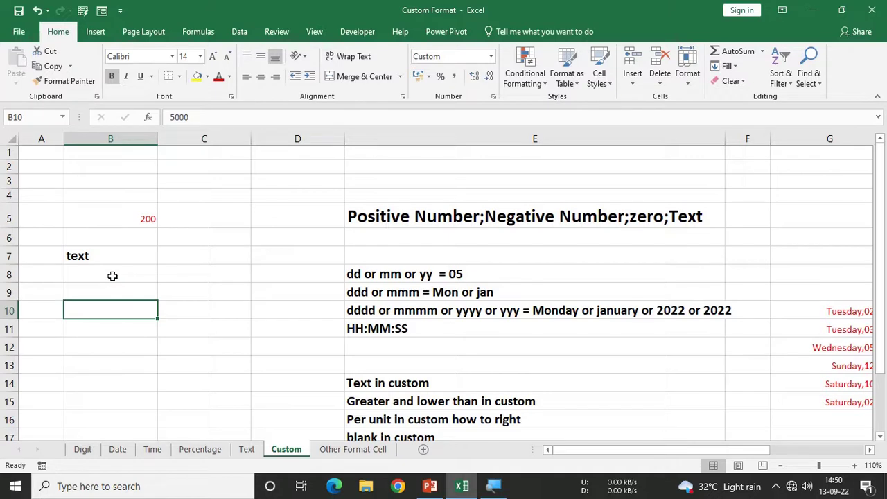
type("0")
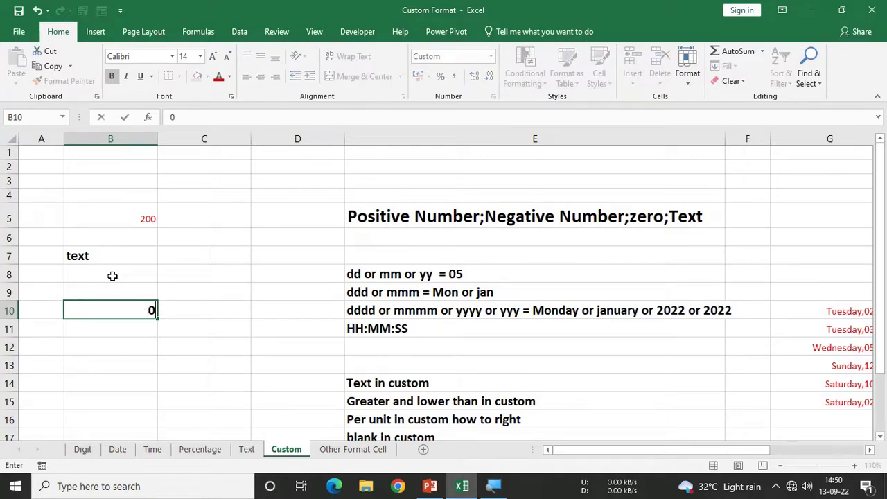
key("Return")
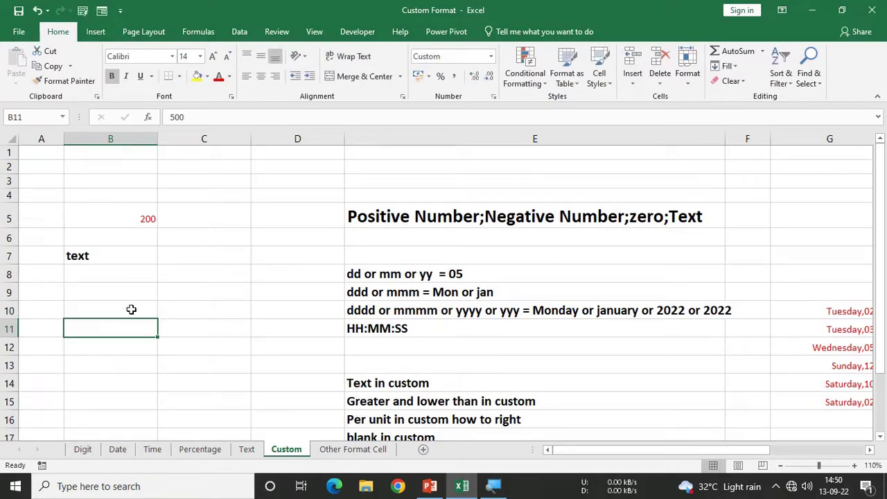
left_click(131, 309)
left_click(115, 219)
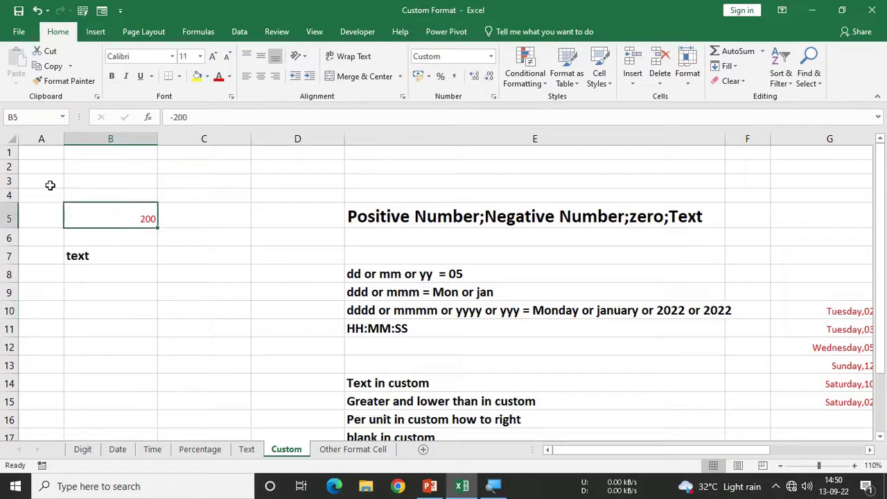
left_click(143, 140)
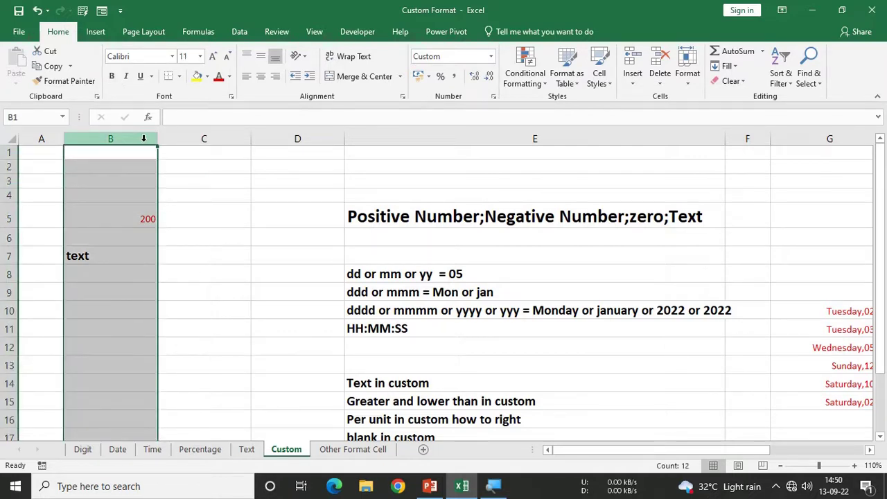
On the Other Format Cell sheet, justify C13's long sentence and narrow column C to wrap it.
left_click(360, 449)
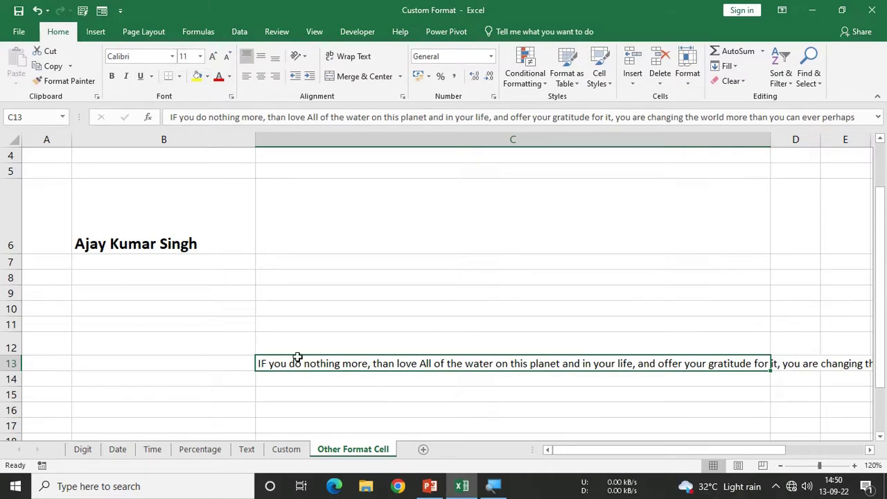
left_click(280, 378)
left_click(268, 367)
key("ctrl+1")
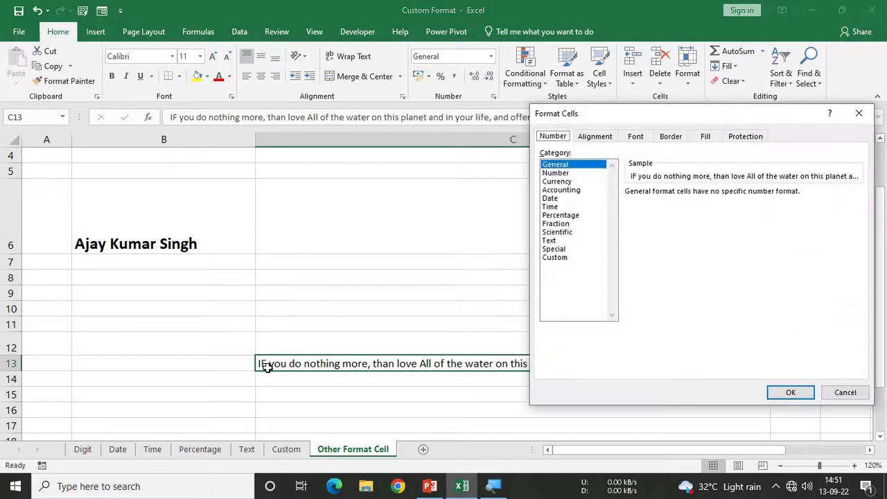
left_click(593, 136)
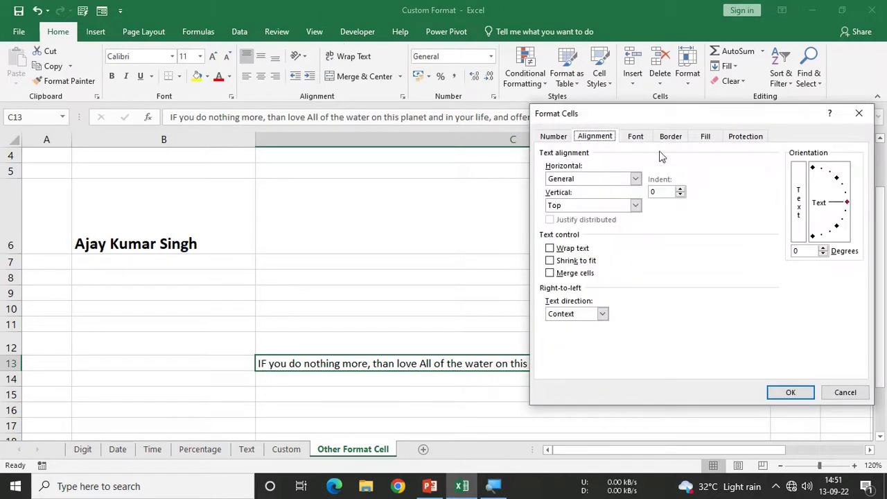
left_click(635, 179)
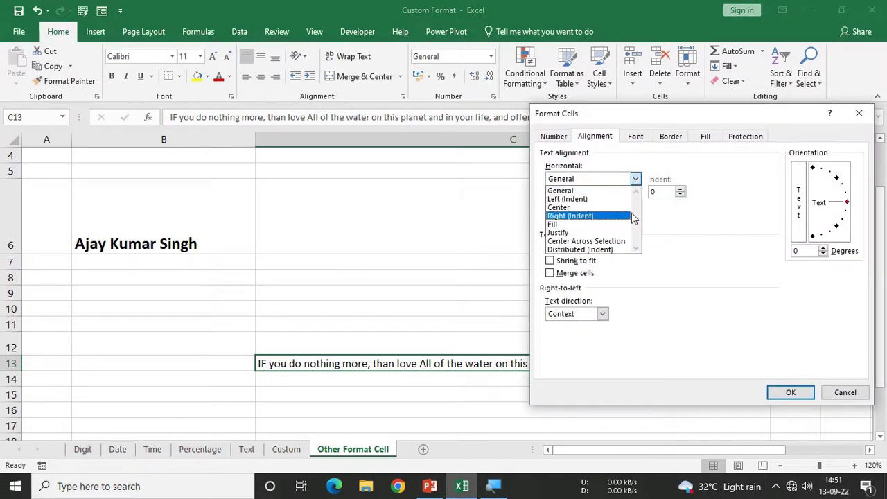
left_click(582, 232)
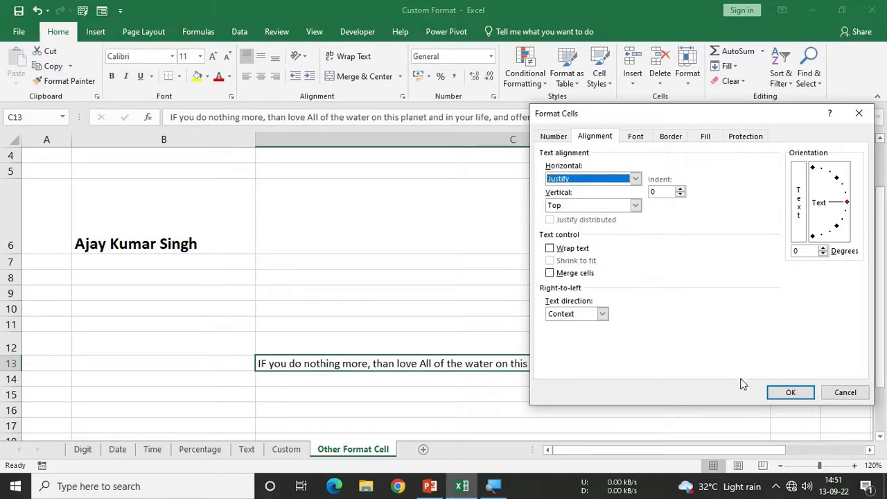
left_click(789, 393)
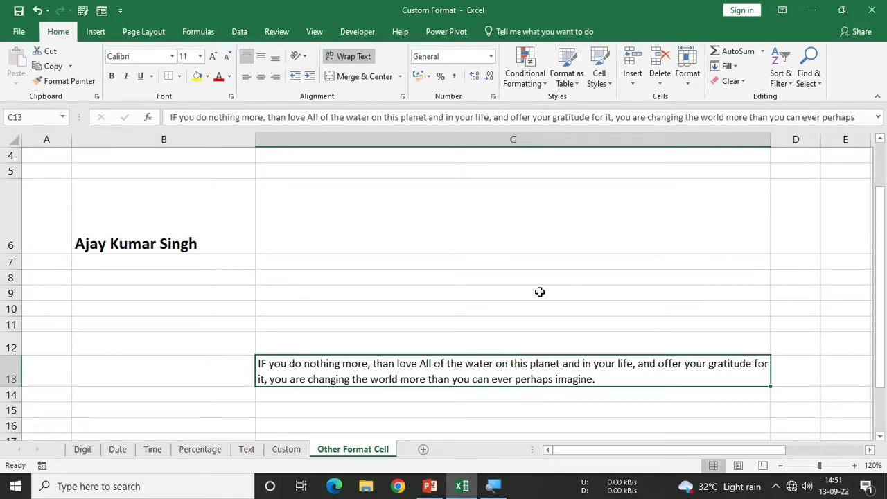
left_click_drag(770, 141, 803, 141)
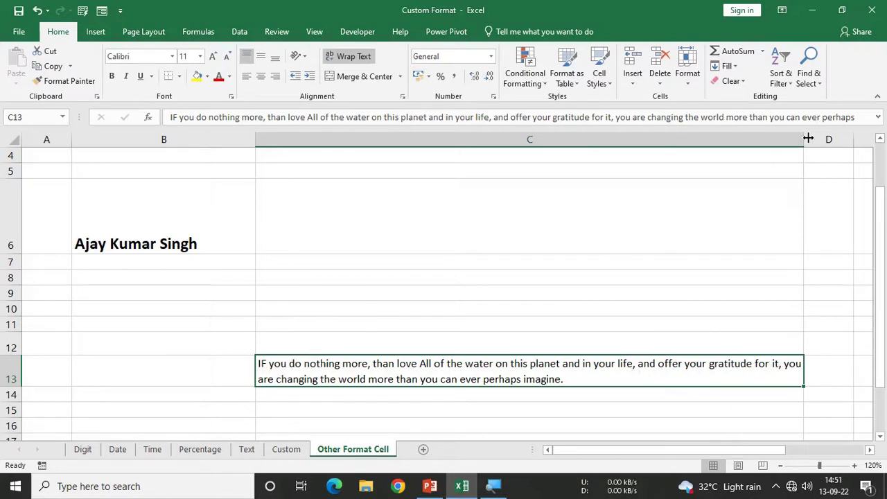
left_click_drag(803, 134, 589, 133)
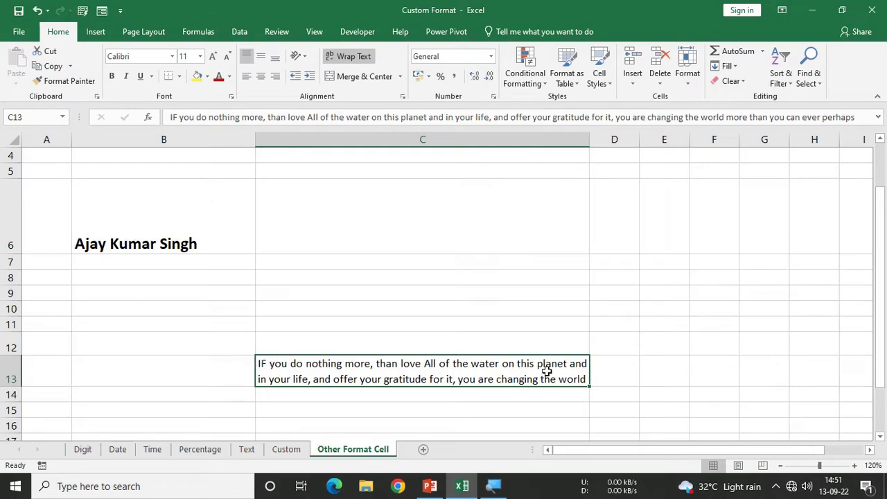
Try Distributed (Indent) horizontal alignment on C13.
left_click(405, 98)
left_click(635, 179)
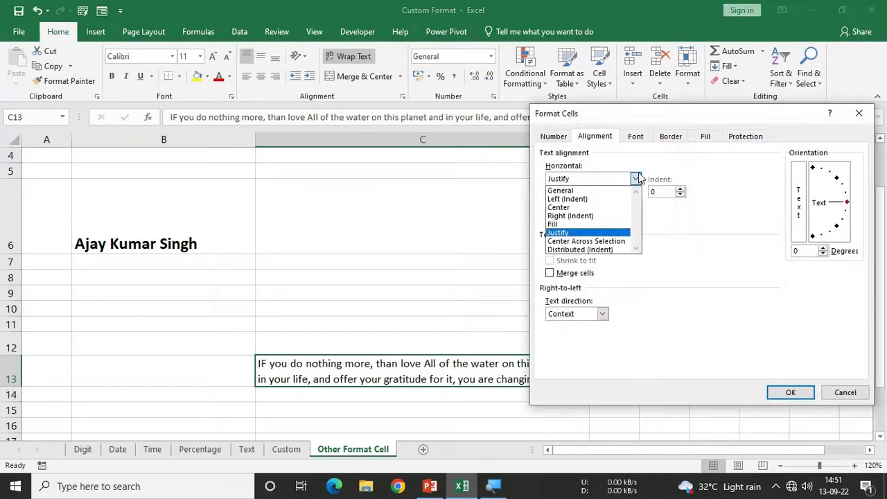
left_click(611, 250)
left_click(791, 393)
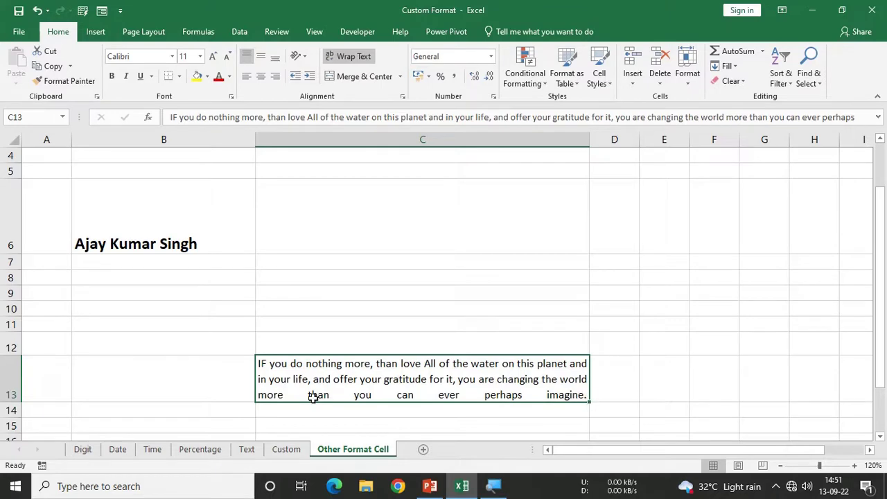
Set C13 to General horizontal and Justify vertical alignment.
left_click(402, 96)
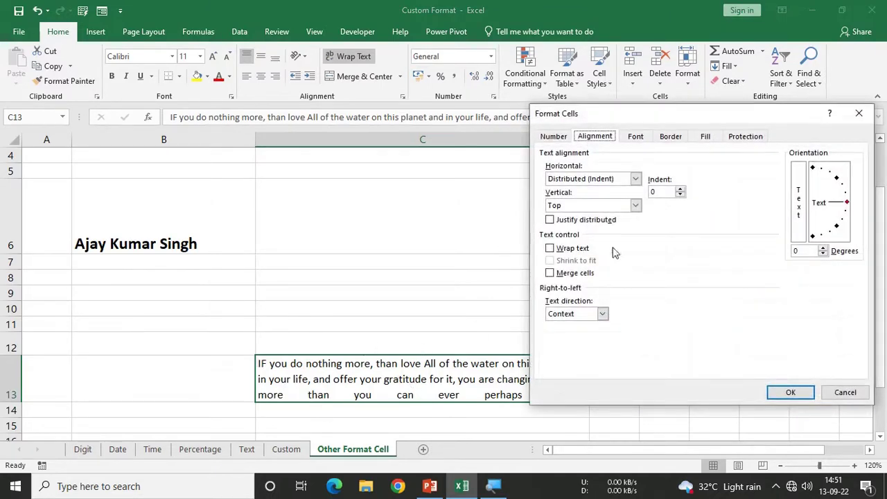
left_click(636, 179)
left_click(602, 194)
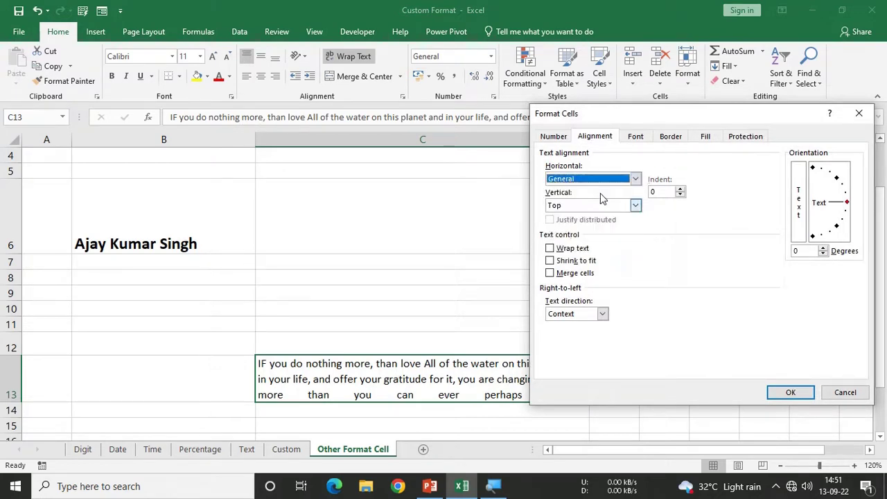
left_click(635, 206)
left_click(607, 242)
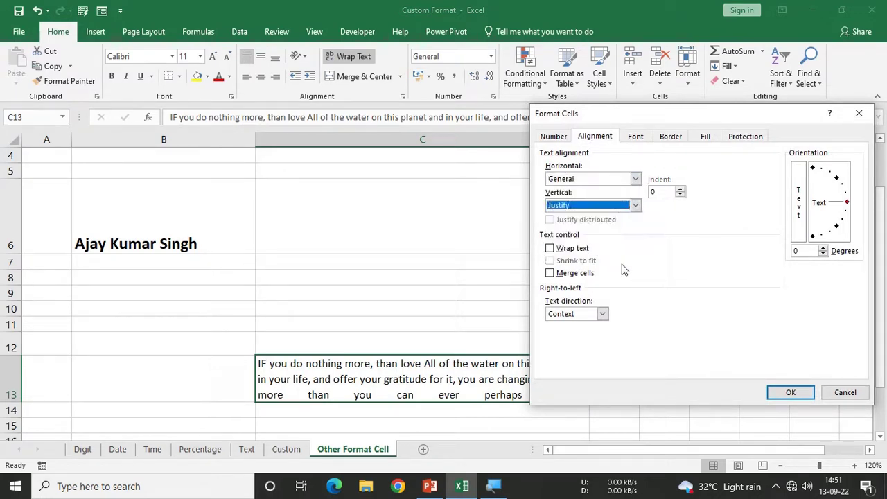
left_click(790, 392)
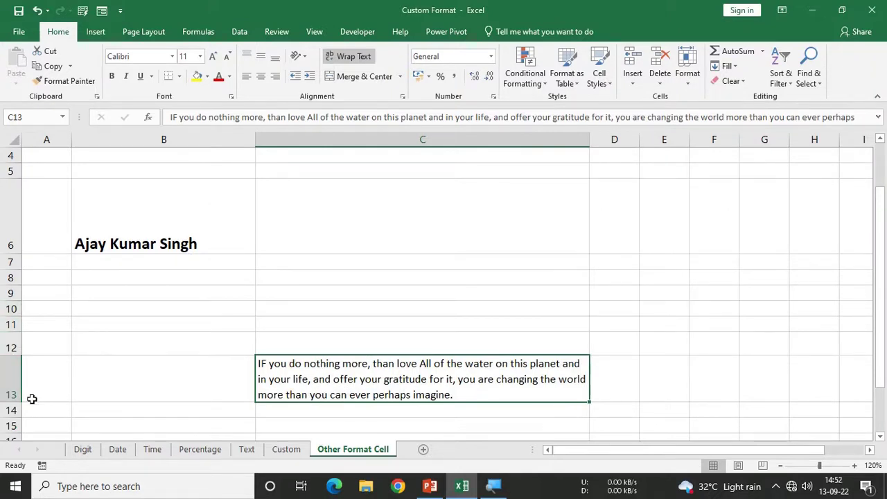
Make row 13 taller and set C13's vertical alignment to Distributed.
left_click_drag(20, 401, 20, 427)
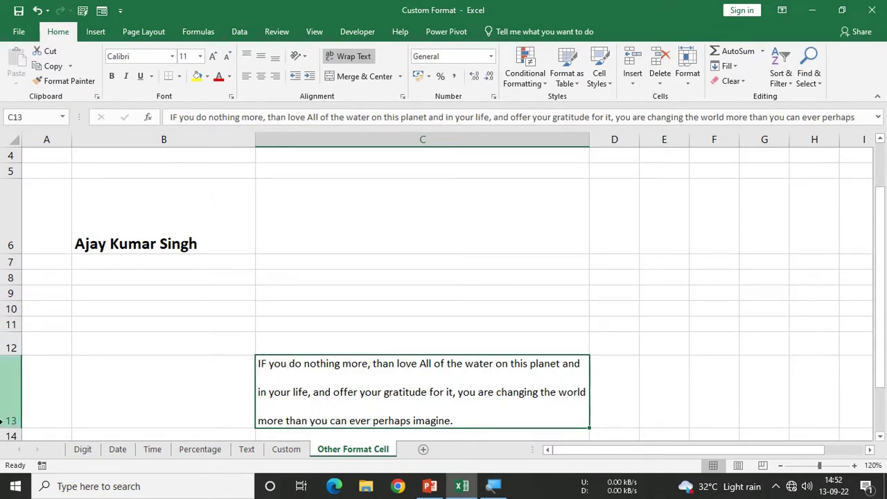
left_click(401, 96)
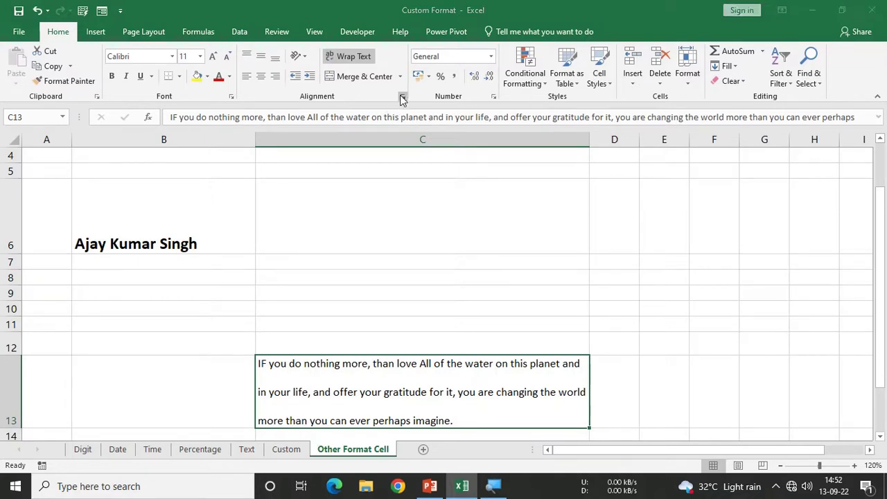
left_click(619, 206)
left_click(600, 250)
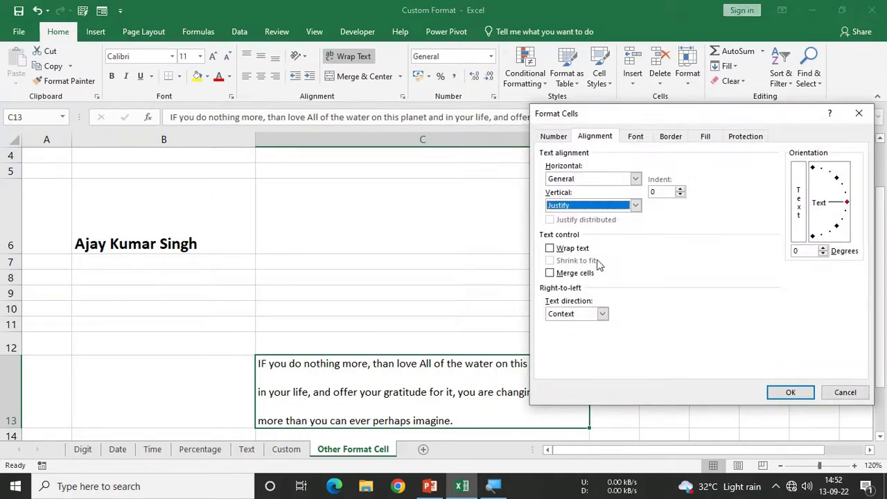
left_click(611, 201)
left_click(616, 251)
left_click(776, 393)
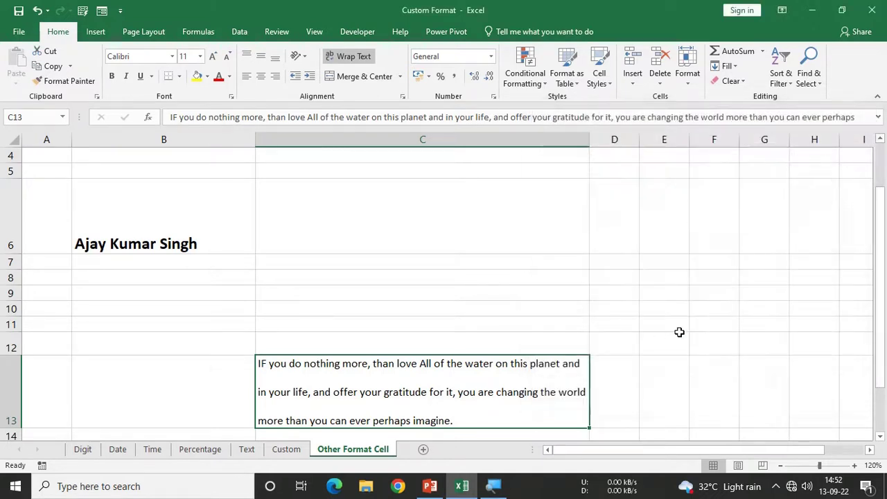
Stretch row 13 taller, then drag it back shorter so the wrapped lines sit close.
left_click_drag(16, 428, 21, 441)
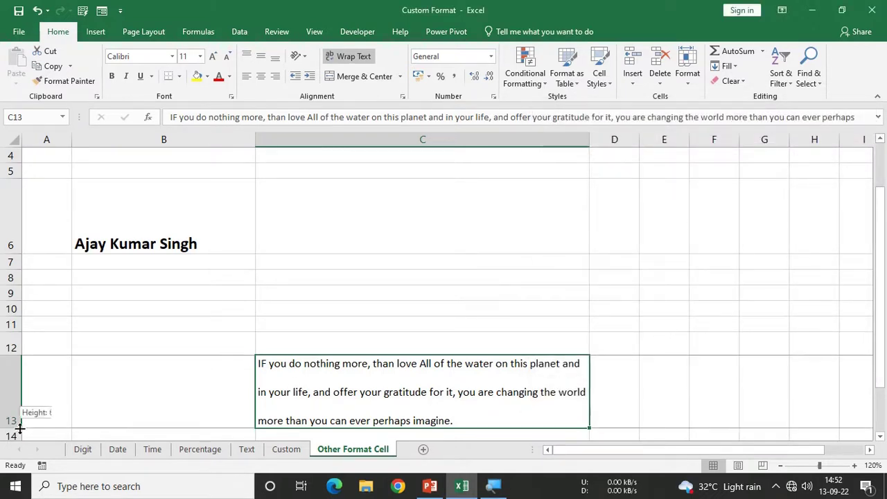
scroll(176, 380, "down", 1)
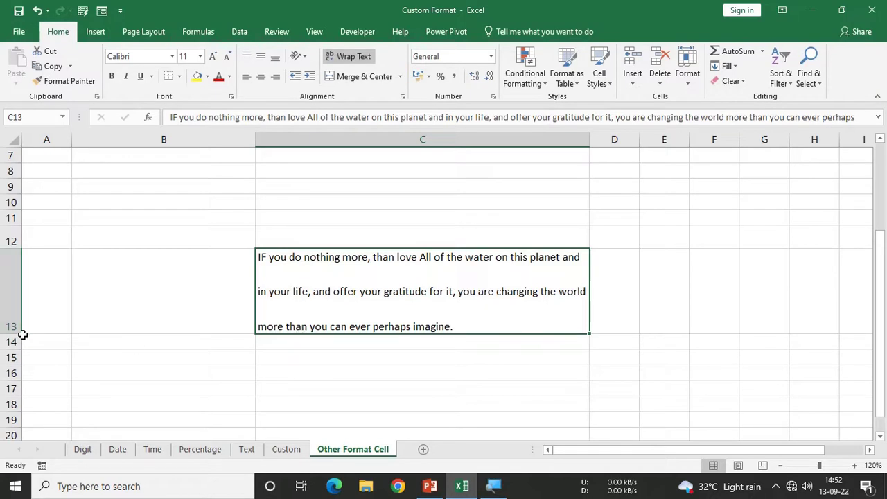
left_click_drag(21, 333, 27, 287)
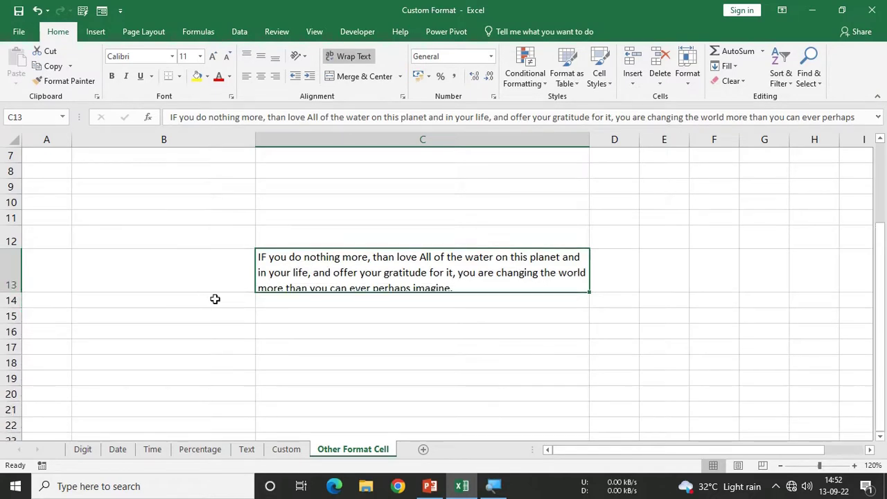
scroll(342, 281, "up", 2)
Set C13 to Left (Indent) horizontal alignment with an indent of 2.
left_click(402, 95)
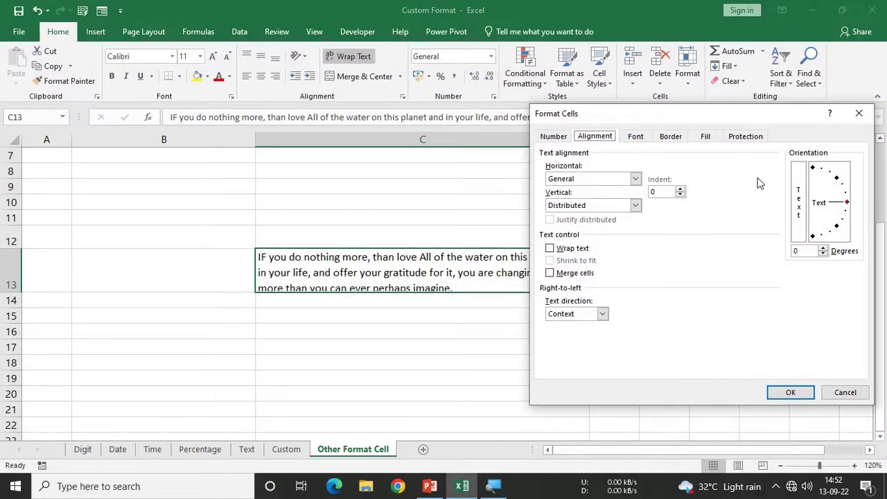
left_click(680, 190)
left_click(681, 190)
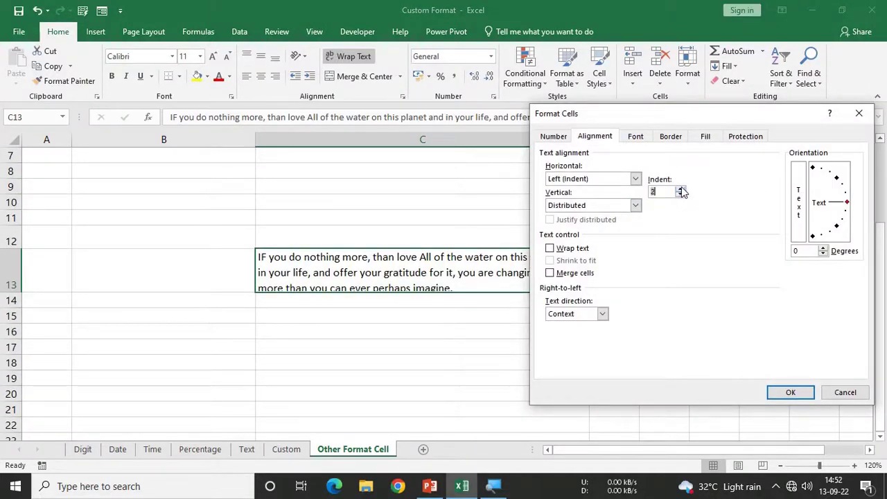
left_click(776, 393)
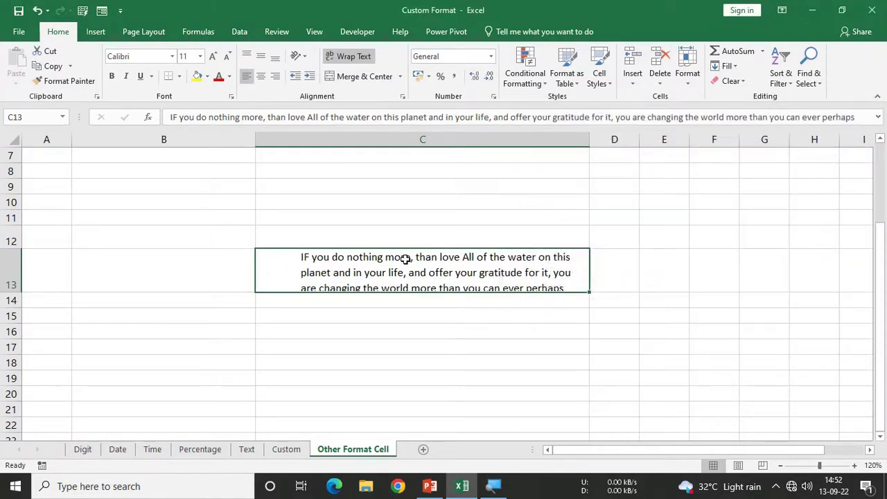